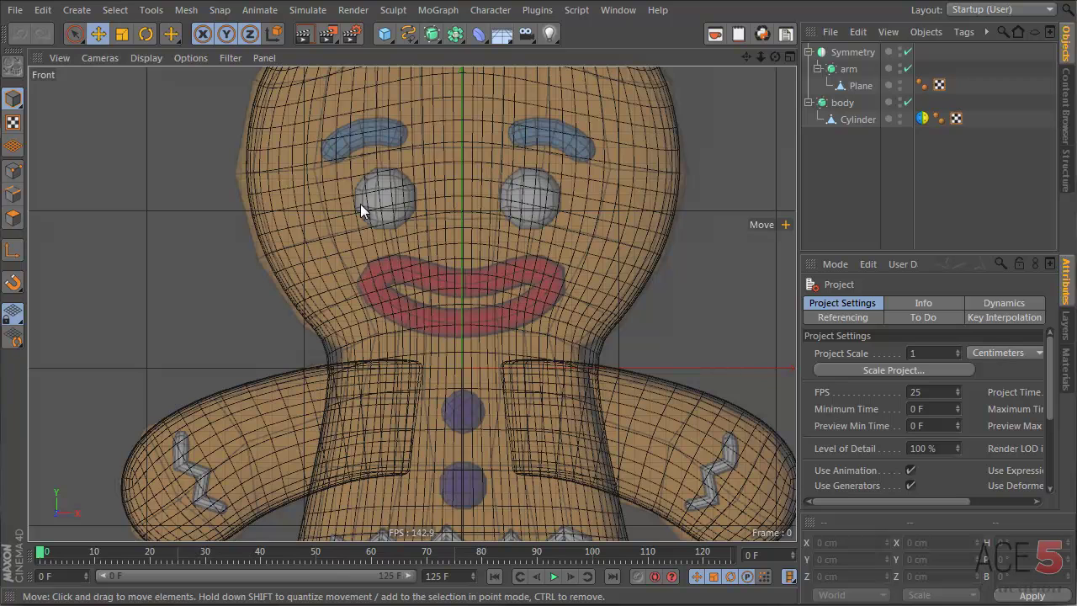
- Add a sphere primitive to the scene
{"action": "left_click", "coordinate": [385, 33]}
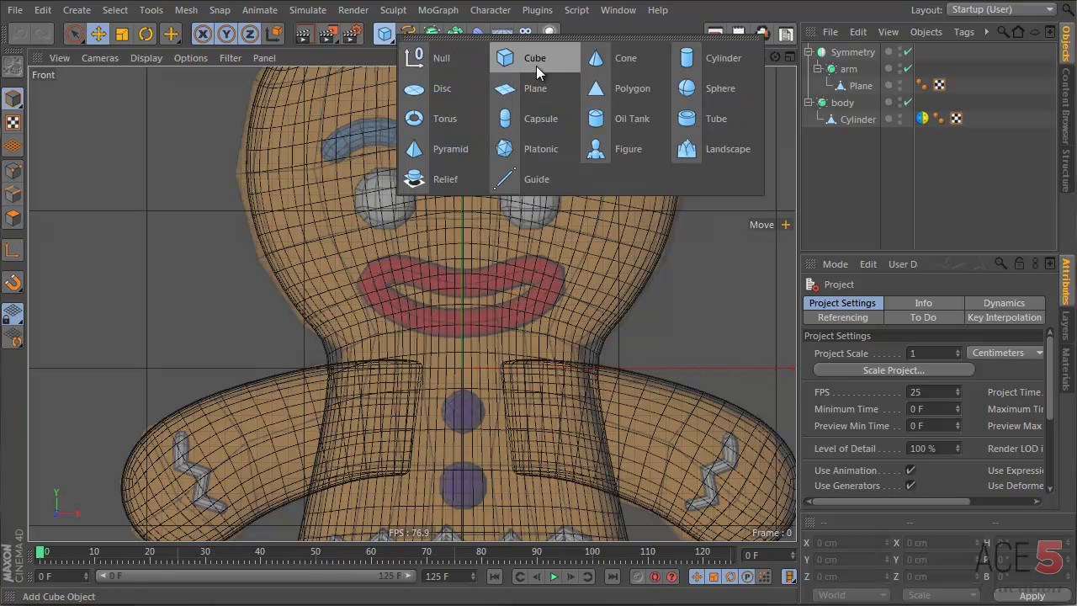
{"action": "left_click", "coordinate": [706, 85]}
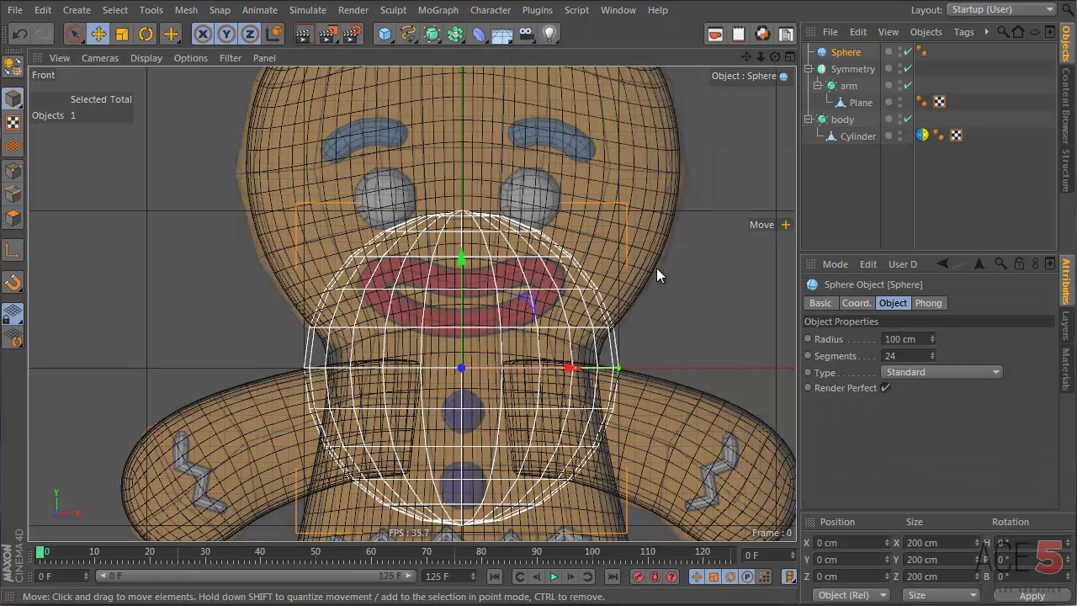
{"action": "key", "text": "r"}
{"action": "left_click_drag", "start_coordinate": [657, 274], "coordinate": [357, 377]}
{"action": "key", "text": "ctrl+z"}
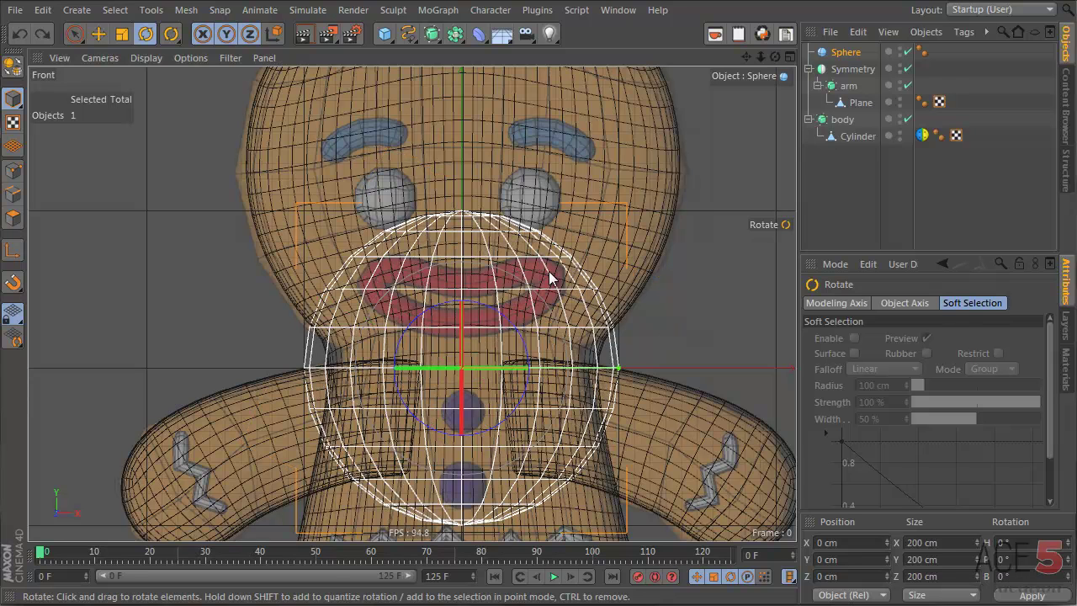
- Scale the sphere down to about 48 cm across and place it over the left eye of the gingerbread reference image
{"action": "key", "text": "t"}
{"action": "left_click_drag", "start_coordinate": [633, 219], "coordinate": [388, 327]}
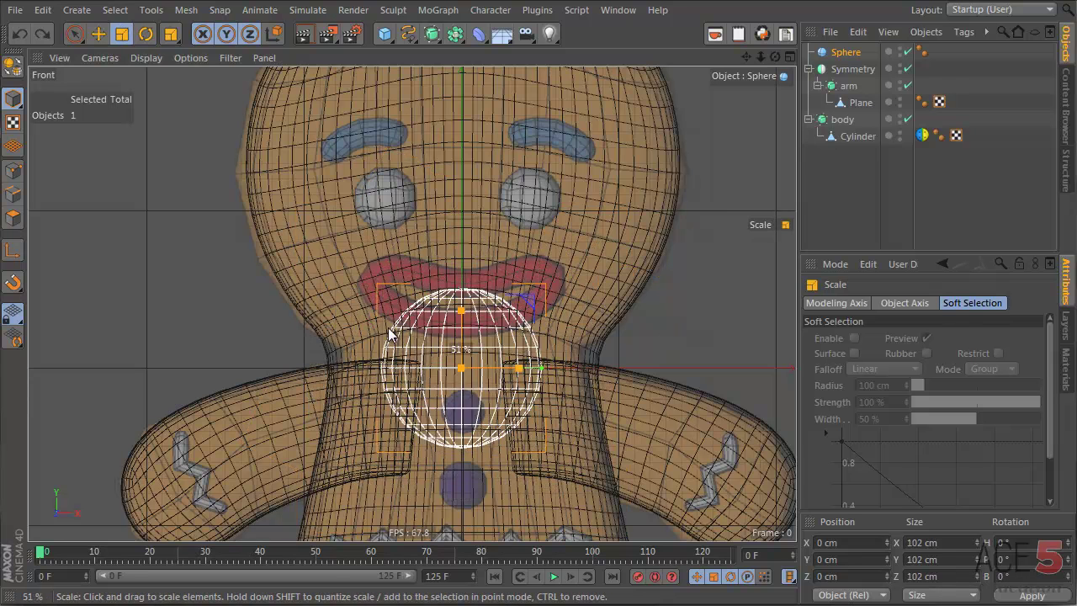
{"action": "key", "text": "e"}
{"action": "left_click_drag", "start_coordinate": [492, 366], "coordinate": [476, 241]}
{"action": "key", "text": "t"}
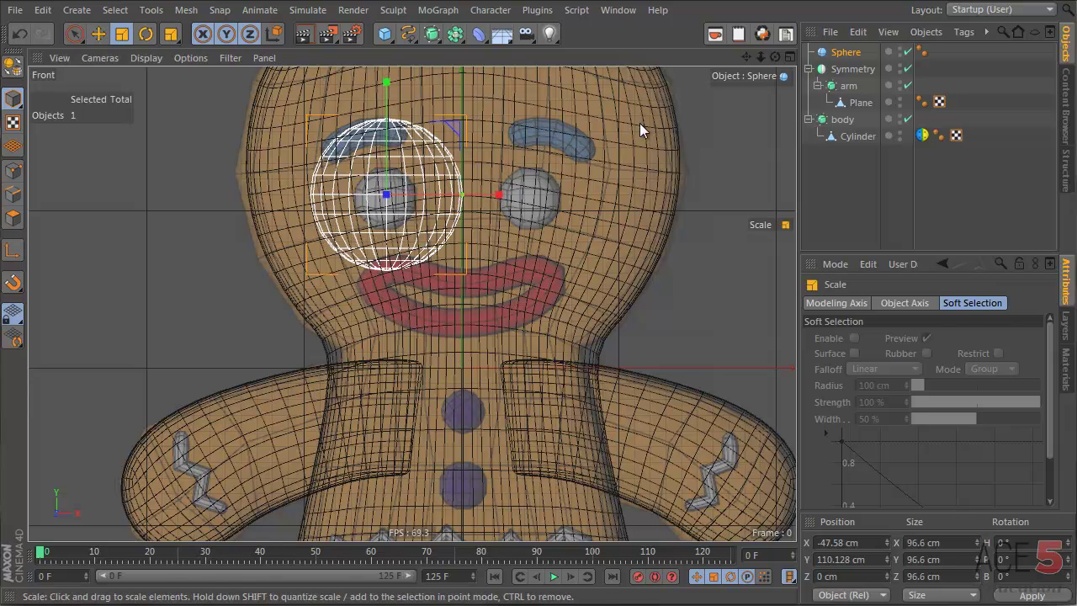
{"action": "left_click_drag", "start_coordinate": [639, 123], "coordinate": [340, 242]}
{"action": "key", "text": "e"}
{"action": "left_click_drag", "start_coordinate": [404, 265], "coordinate": [402, 270]}
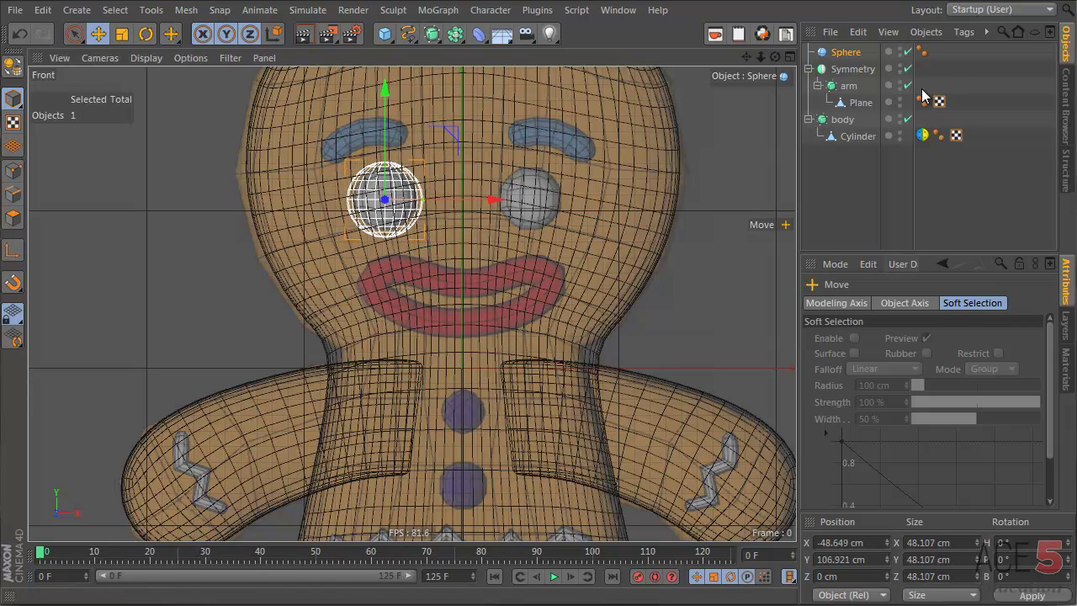
- Set the sphere's type to Hexahedron and its segments to 9
{"action": "left_click", "coordinate": [841, 55]}
{"action": "left_click", "coordinate": [931, 372]}
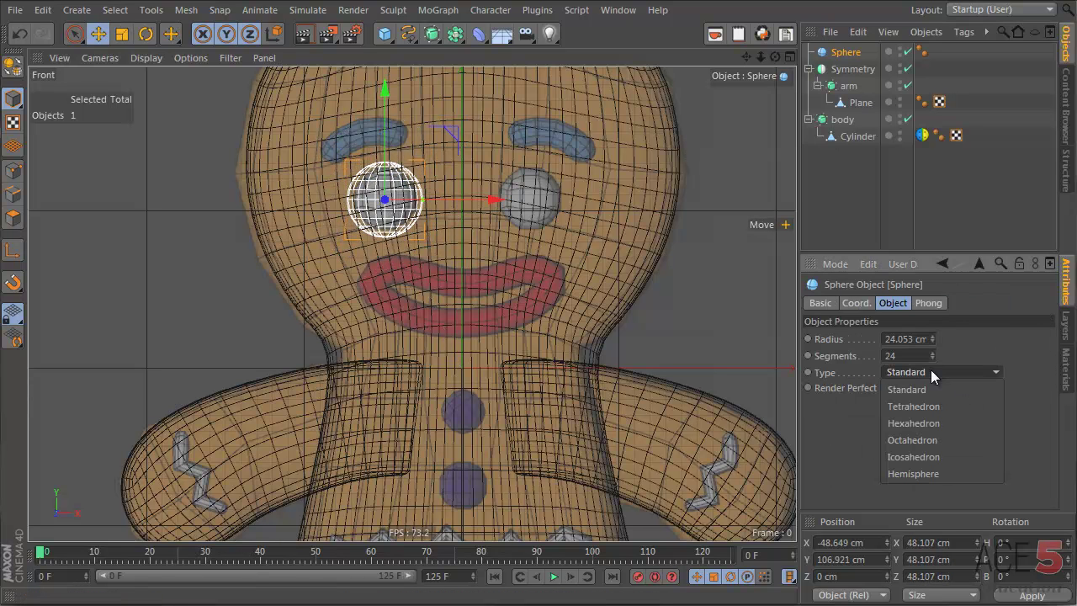
{"action": "left_click", "coordinate": [929, 407]}
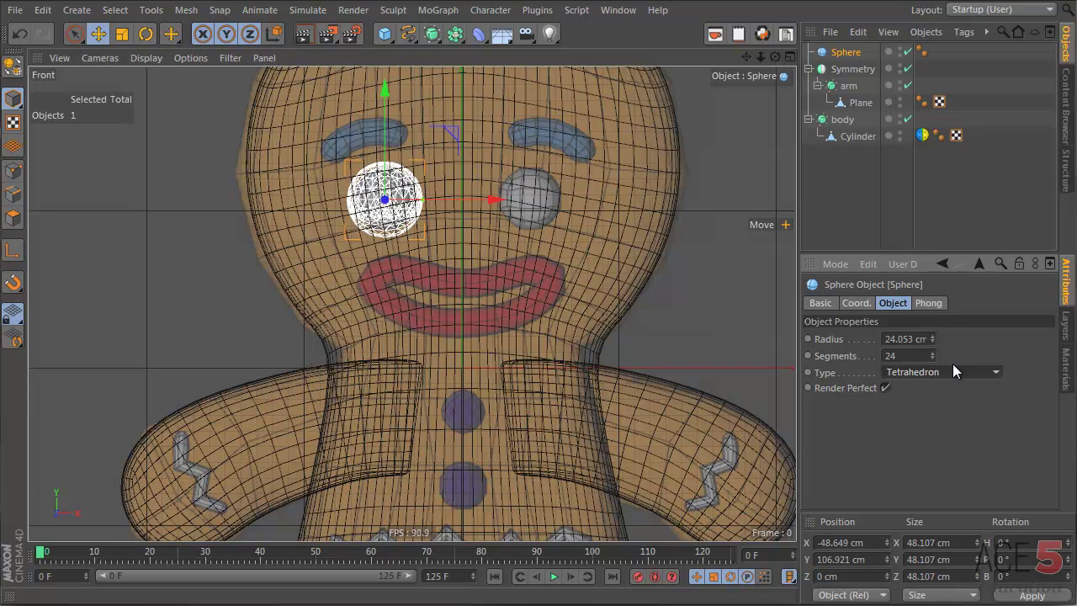
{"action": "scroll", "coordinate": [953, 367], "scroll_direction": "down", "scroll_amount": 1}
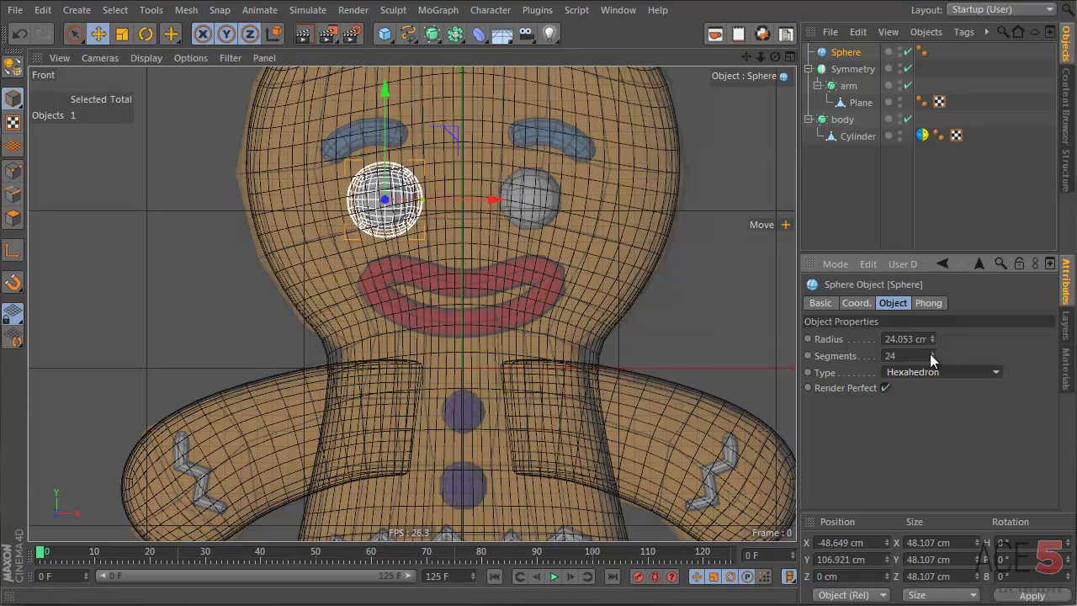
{"action": "left_click_drag", "start_coordinate": [931, 354], "coordinate": [930, 355]}
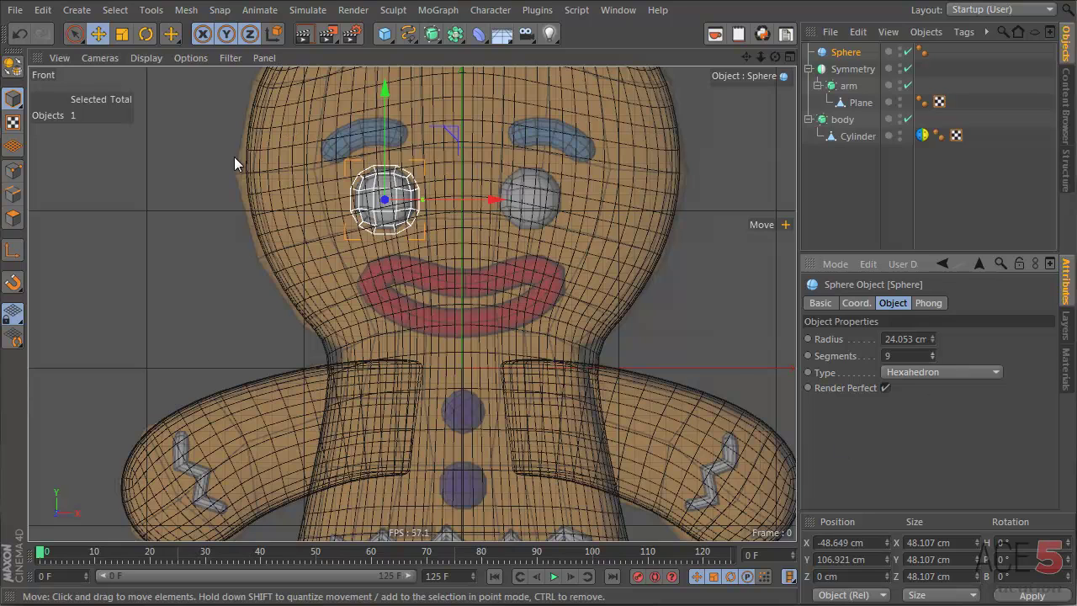
- Fit the sphere to the reference eye at about 42 cm across, centred near X -48.4 cm, Y 107.9 cm
{"action": "scroll", "coordinate": [458, 199], "scroll_direction": "up", "scroll_amount": 10}
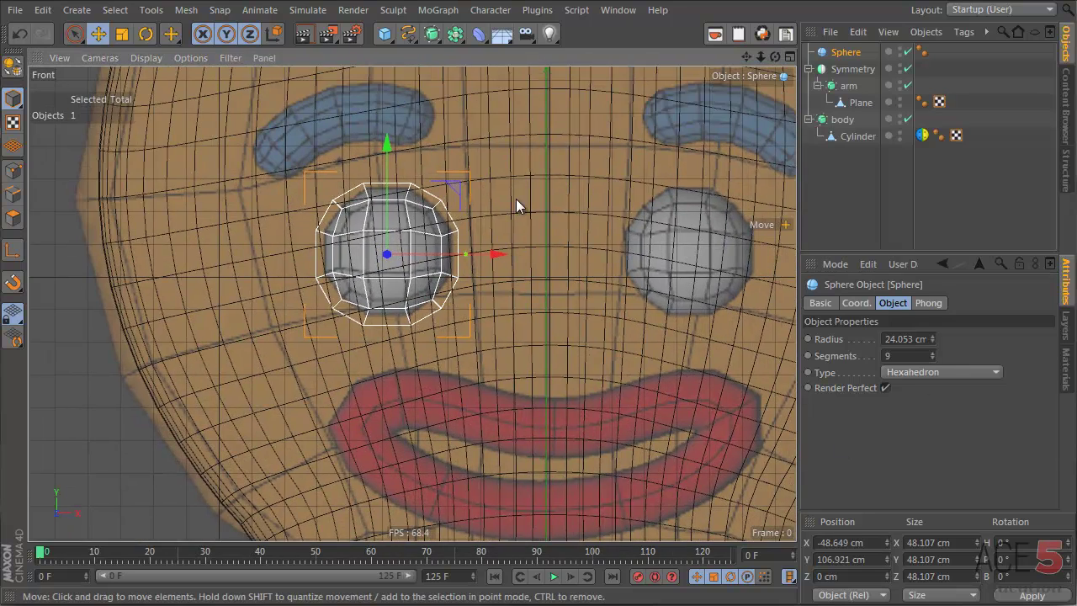
{"action": "key", "text": "t"}
{"action": "mouse_move", "coordinate": [514, 207]}
{"action": "left_mouse_down"}
{"action": "mouse_move", "coordinate": [516, 227]}
{"action": "mouse_move", "coordinate": [534, 214]}
{"action": "mouse_move", "coordinate": [524, 225]}
{"action": "left_mouse_up"}
{"action": "key", "text": "e"}
- Move the sphere forward along Z, out in front of the face, to about -56 cm
{"action": "middle_click", "coordinate": [522, 231]}
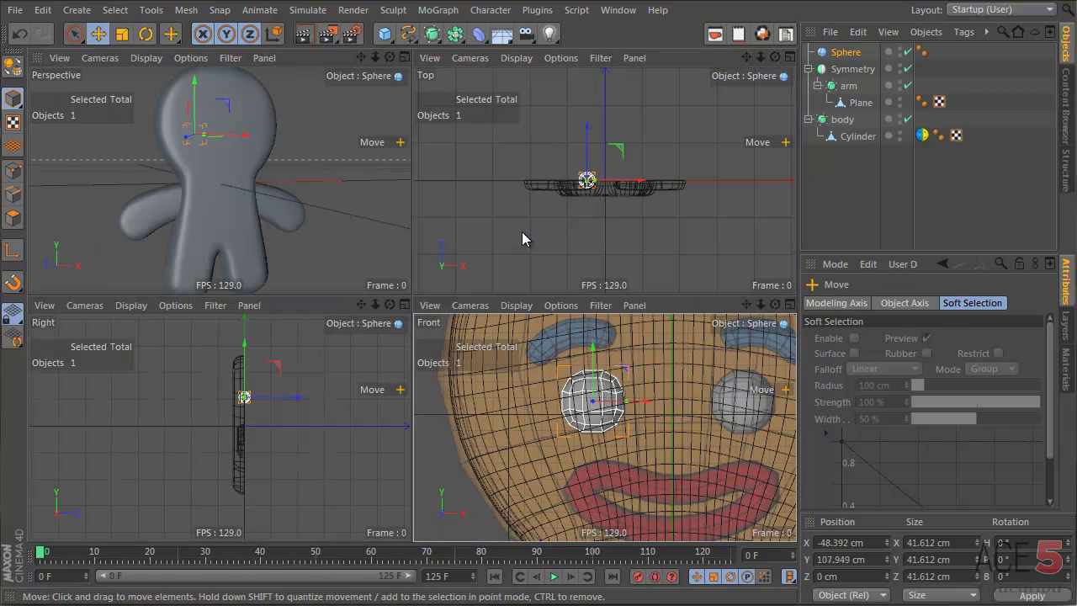
{"action": "left_click_drag", "start_coordinate": [587, 152], "coordinate": [589, 171]}
{"action": "key", "text": "o"}
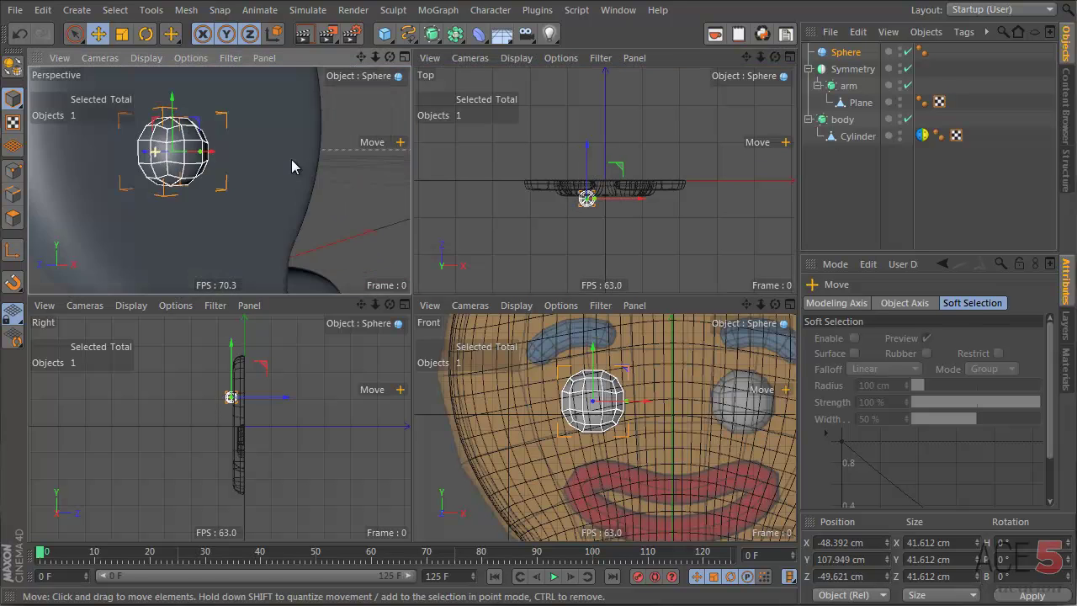
{"action": "left_click_drag", "start_coordinate": [292, 166], "coordinate": [132, 161], "text": "alt"}
{"action": "middle_click_drag", "start_coordinate": [166, 145], "coordinate": [174, 173], "text": "alt"}
{"action": "right_click_drag", "start_coordinate": [174, 173], "coordinate": [247, 153], "text": "alt"}
{"action": "left_click_drag", "start_coordinate": [587, 168], "coordinate": [587, 166]}
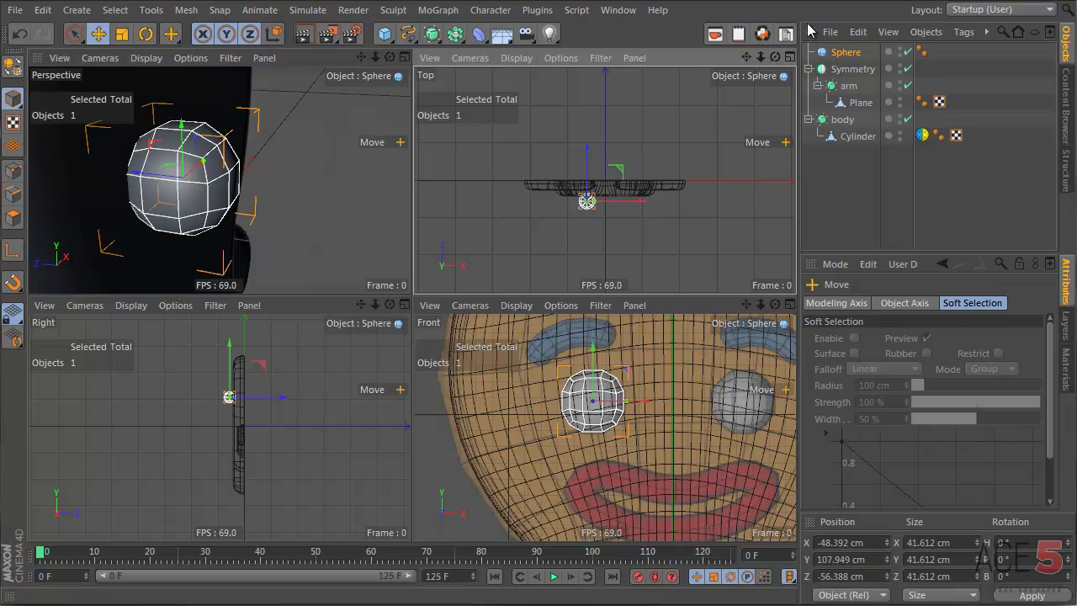
- Make the sphere editable and flatten the points of its half facing the head along Z to about 6.4 cm deep
{"action": "key", "text": "c"}
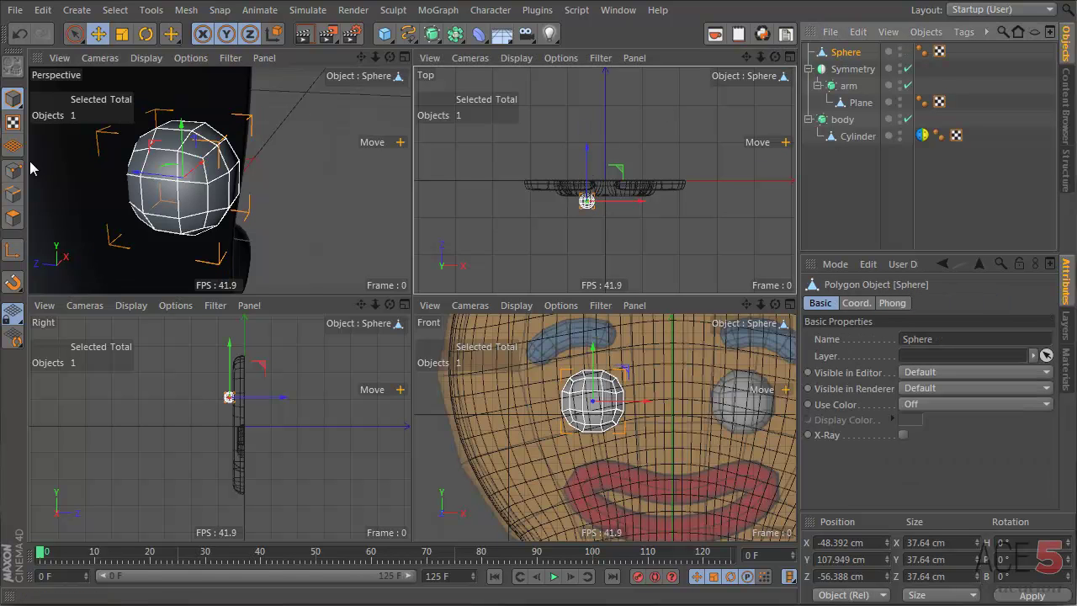
{"action": "left_click", "coordinate": [12, 170]}
{"action": "right_click_drag", "start_coordinate": [567, 178], "coordinate": [704, 173], "text": "alt"}
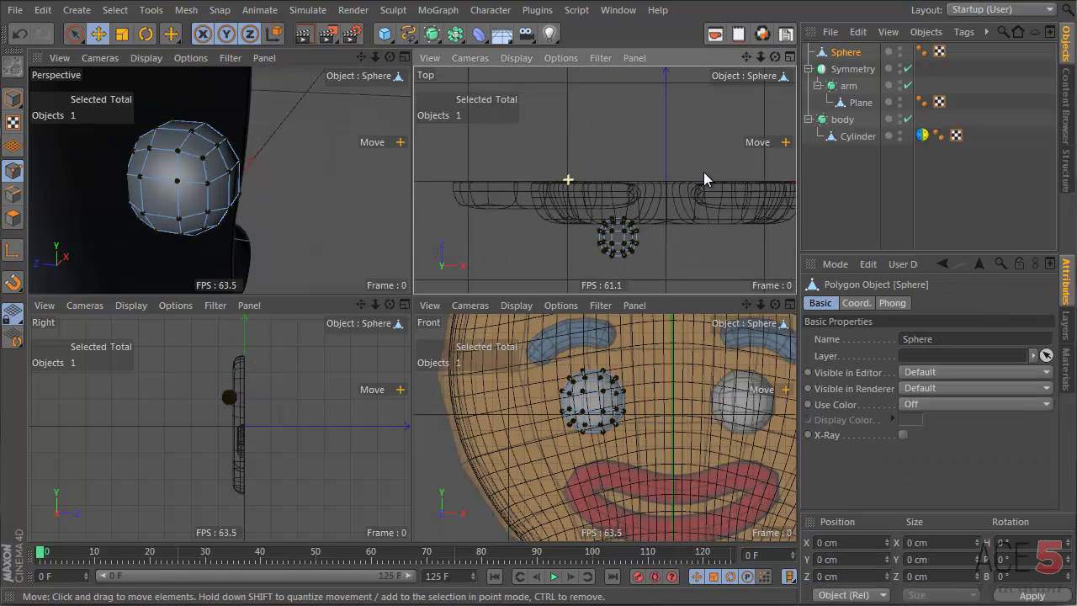
{"action": "middle_click_drag", "start_coordinate": [612, 204], "coordinate": [586, 144], "text": "alt"}
{"action": "right_click_drag", "start_coordinate": [587, 144], "coordinate": [715, 156], "text": "alt"}
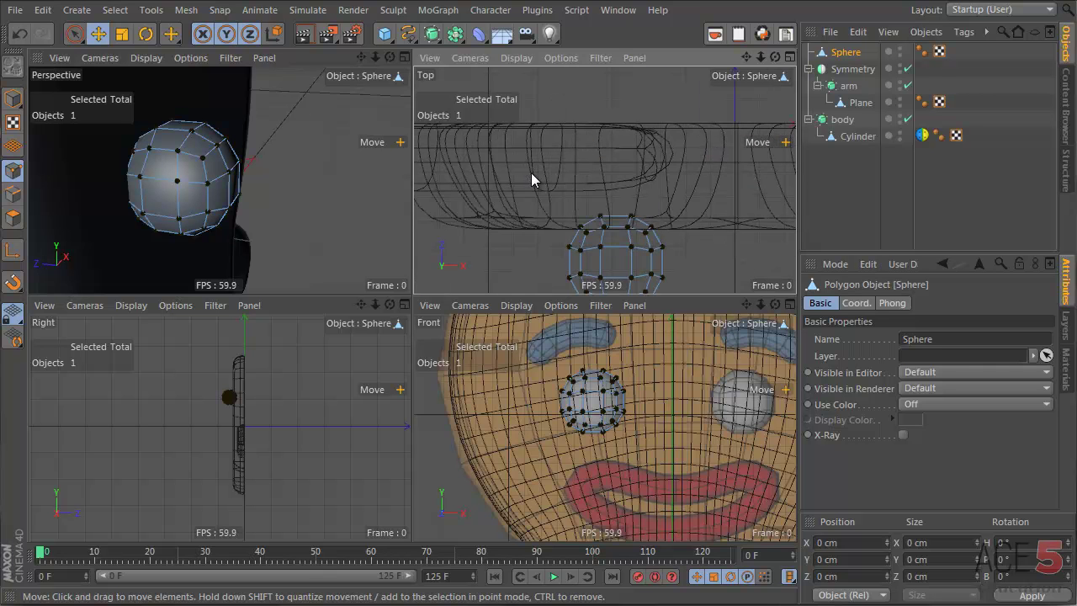
{"action": "left_click_drag", "start_coordinate": [531, 173], "coordinate": [713, 274]}
{"action": "key", "text": "t"}
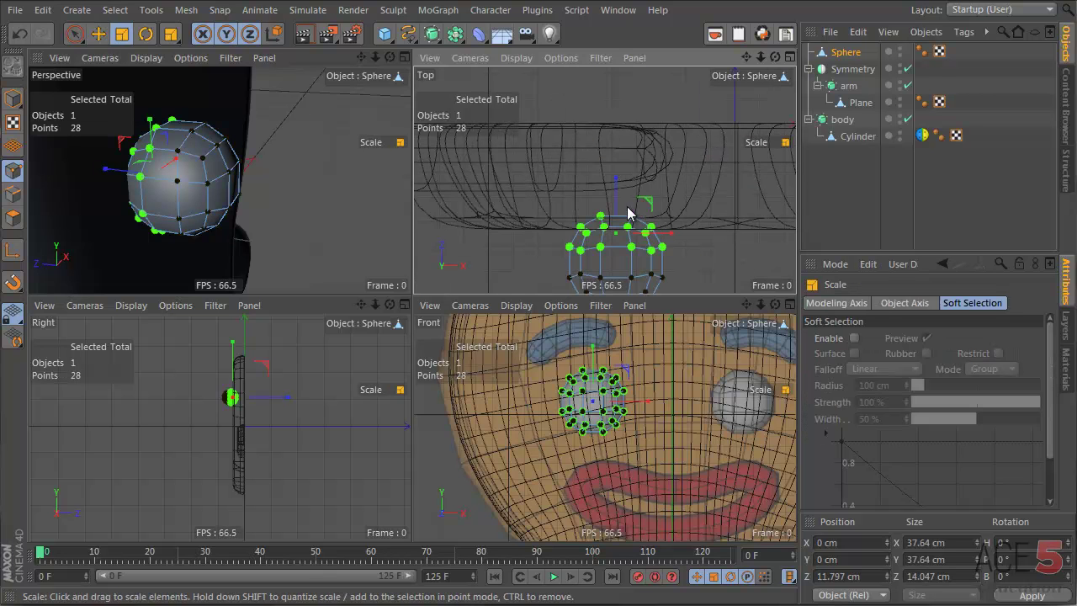
{"action": "left_click_drag", "start_coordinate": [616, 186], "coordinate": [615, 216]}
{"action": "key", "text": "e"}
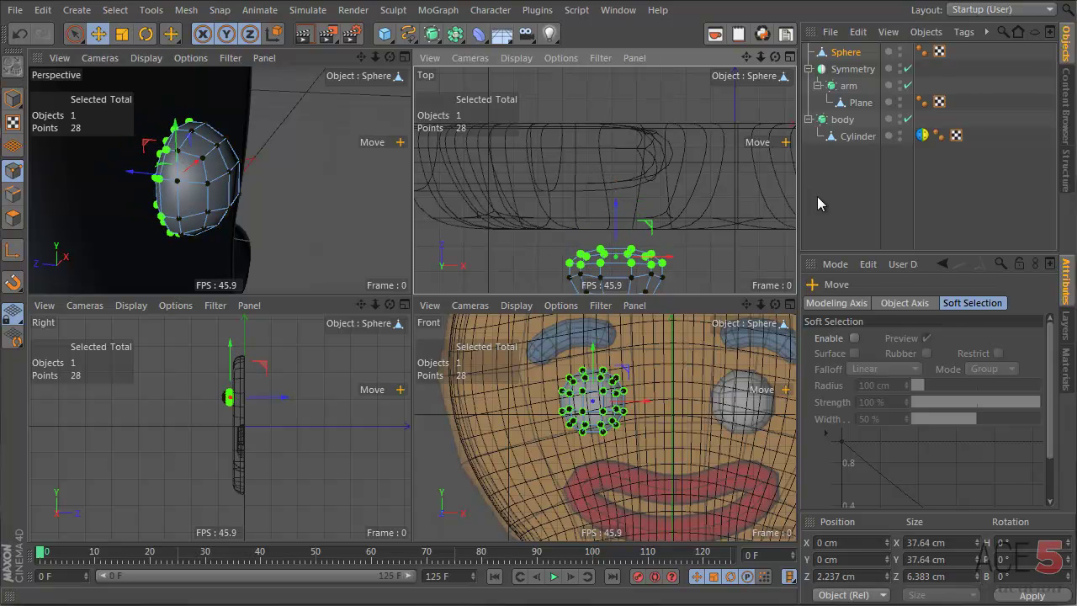
- Return to whole-object editing and move the flattened sphere back against the face, to Z about -45 cm
{"action": "left_click", "coordinate": [817, 196]}
{"action": "left_click_drag", "start_coordinate": [193, 187], "coordinate": [282, 195], "text": "alt"}
{"action": "left_click", "coordinate": [180, 179]}
{"action": "key", "text": "Return"}
{"action": "left_click", "coordinate": [231, 151]}
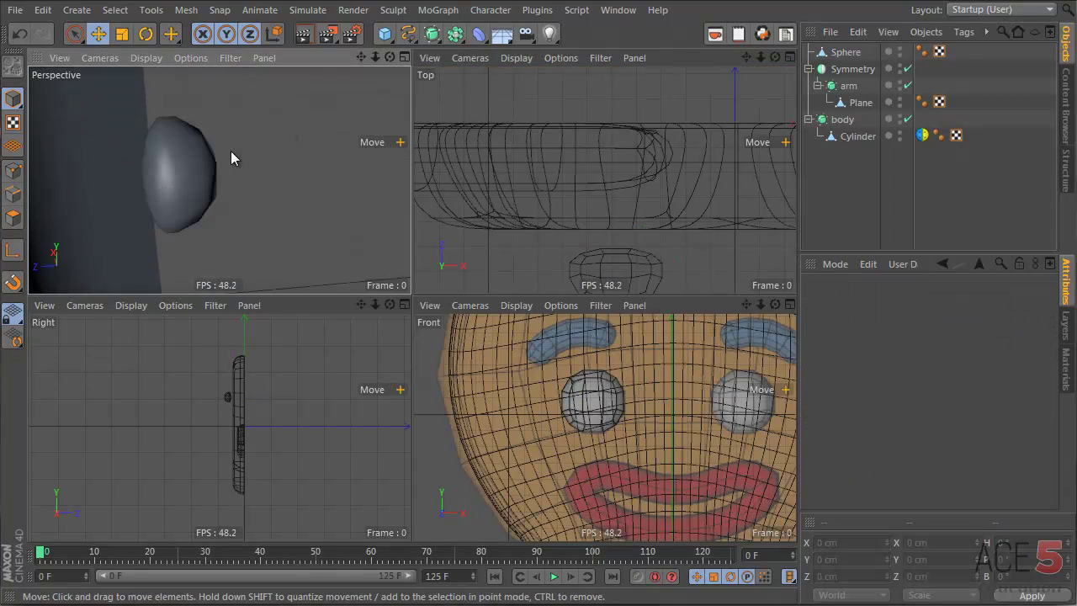
{"action": "left_click_drag", "start_coordinate": [168, 203], "coordinate": [154, 168], "text": "alt"}
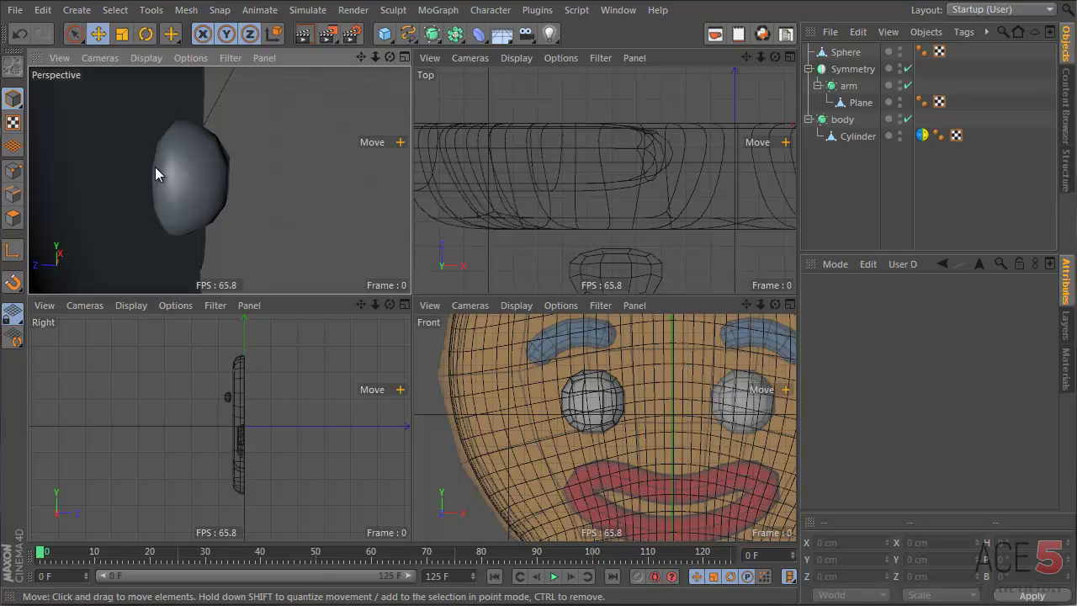
{"action": "left_click", "coordinate": [155, 167]}
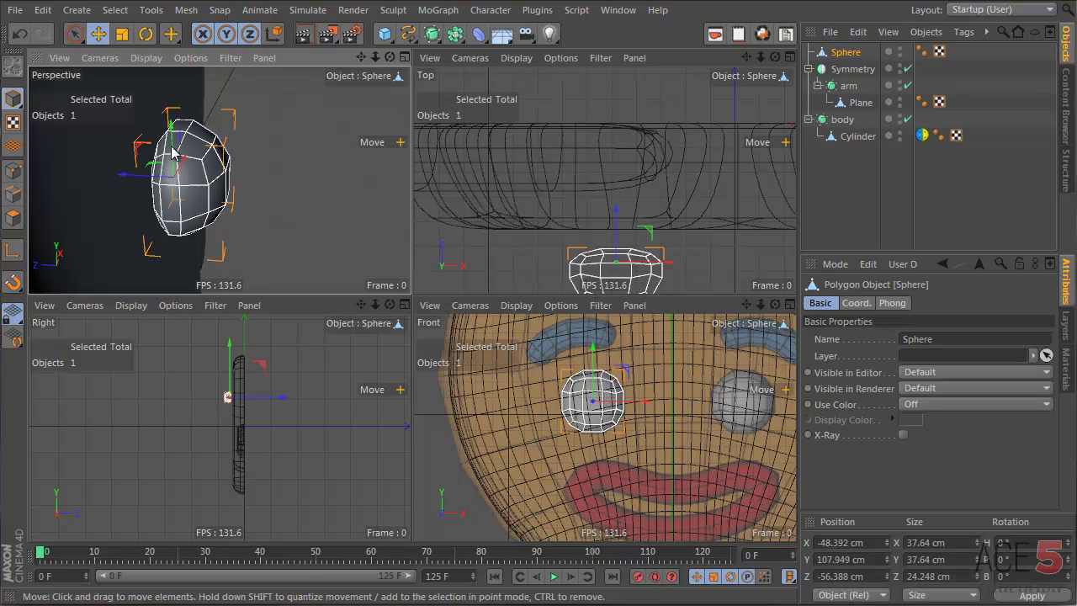
{"action": "left_click_drag", "start_coordinate": [93, 179], "coordinate": [421, 301]}
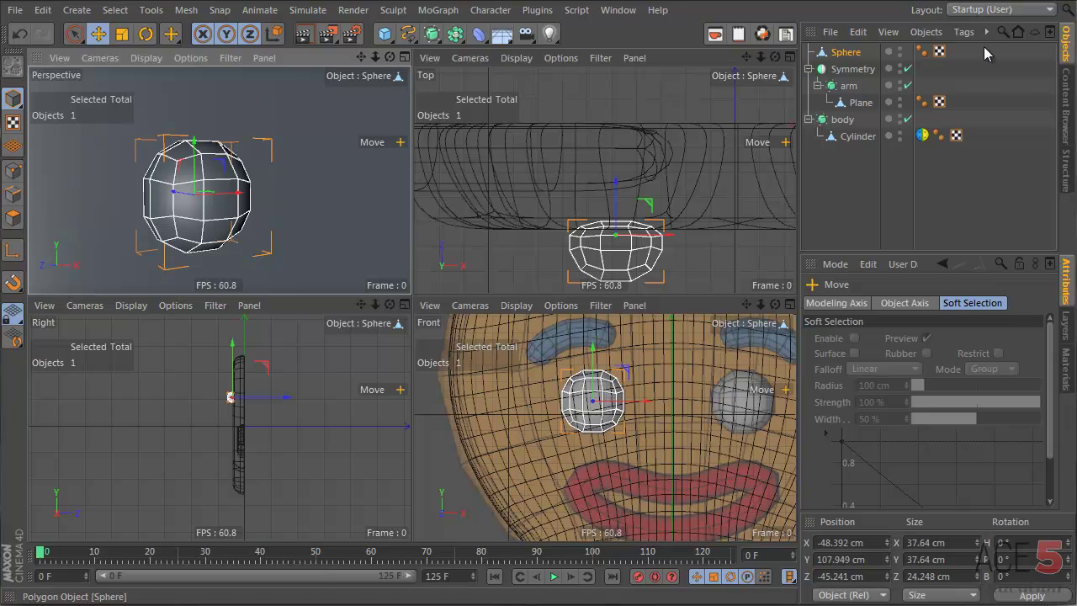
{"action": "left_click_drag", "start_coordinate": [250, 221], "coordinate": [131, 181], "text": "alt"}
{"action": "right_click_drag", "start_coordinate": [198, 195], "coordinate": [150, 199], "text": "alt"}
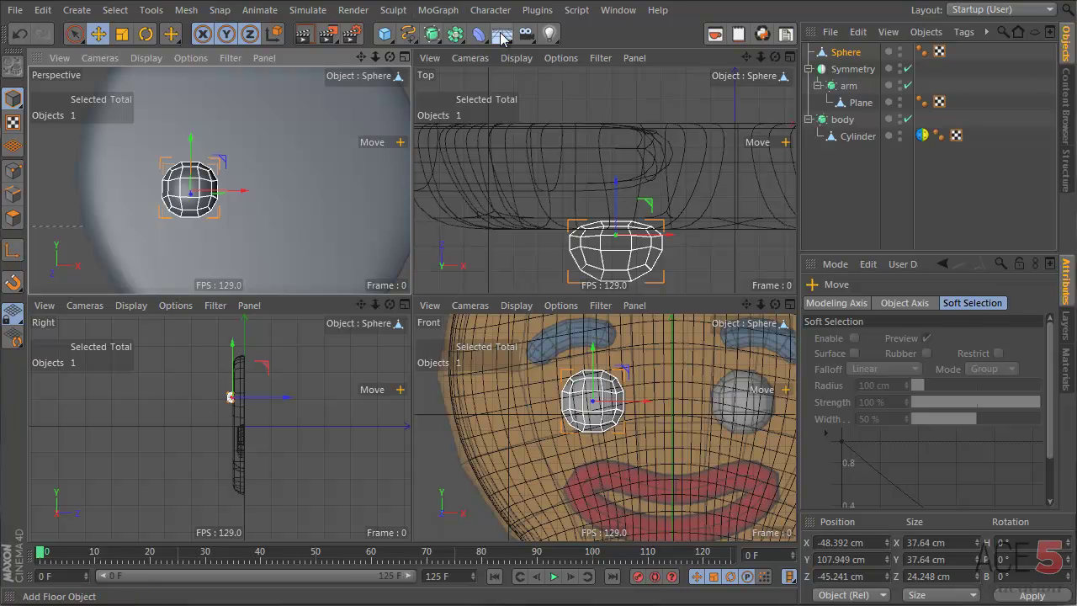
- Group all objects under a null and delete the arm's HyperNURBS, keeping its Plane directly under the Symmetry object
{"action": "key", "text": "ctrl+a"}
{"action": "key", "text": "alt+g"}
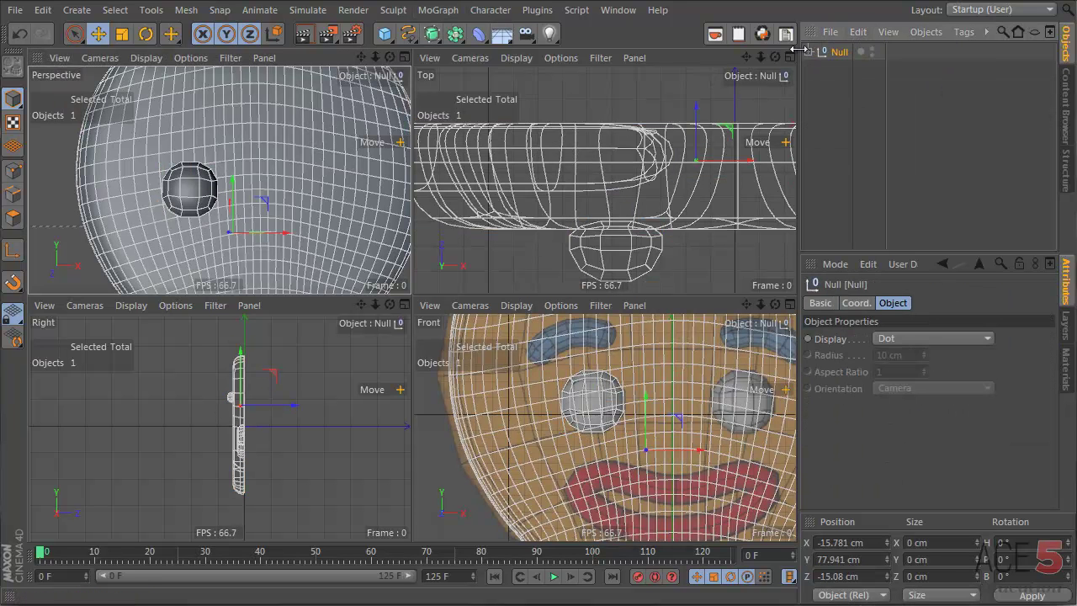
{"action": "mouse_move", "coordinate": [853, 101]}
{"action": "left_mouse_down"}
{"action": "mouse_move", "coordinate": [850, 75]}
{"action": "mouse_move", "coordinate": [853, 101]}
{"action": "mouse_move", "coordinate": [858, 91]}
{"action": "left_mouse_up"}
{"action": "left_click", "coordinate": [863, 116]}
{"action": "key", "text": "Delete"}
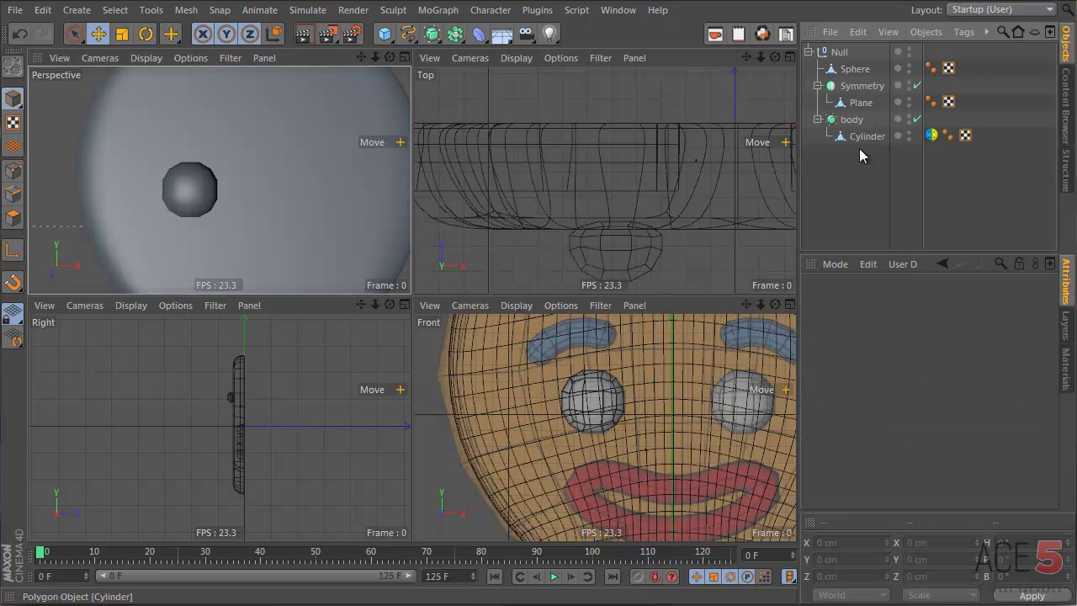
- Take the Cylinder out of the body HyperNURBS, delete that HyperNURBS, and place the Cylinder inside the null
{"action": "left_click_drag", "start_coordinate": [860, 137], "coordinate": [861, 118]}
{"action": "left_click_drag", "start_coordinate": [853, 162], "coordinate": [852, 164]}
{"action": "left_click", "coordinate": [849, 121]}
{"action": "key", "text": "Delete"}
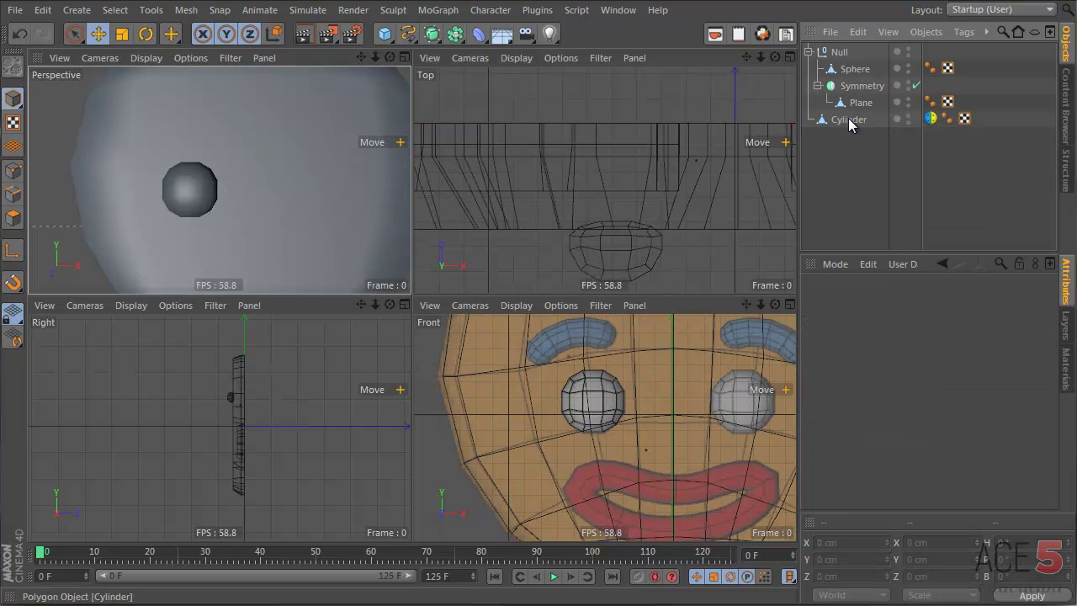
{"action": "left_click_drag", "start_coordinate": [843, 123], "coordinate": [847, 69]}
- Rename the Cylinder as body, the Sphere as eye, and the Symmetry object as arms
{"action": "double_click", "coordinate": [847, 69]}
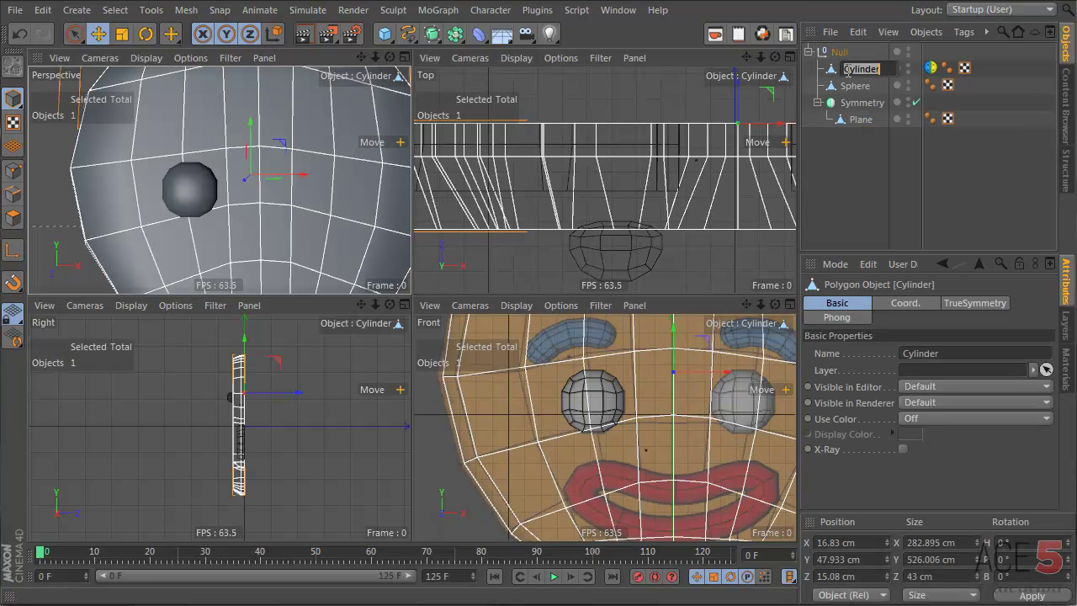
{"action": "type", "text": "body"}
{"action": "key", "text": "Return"}
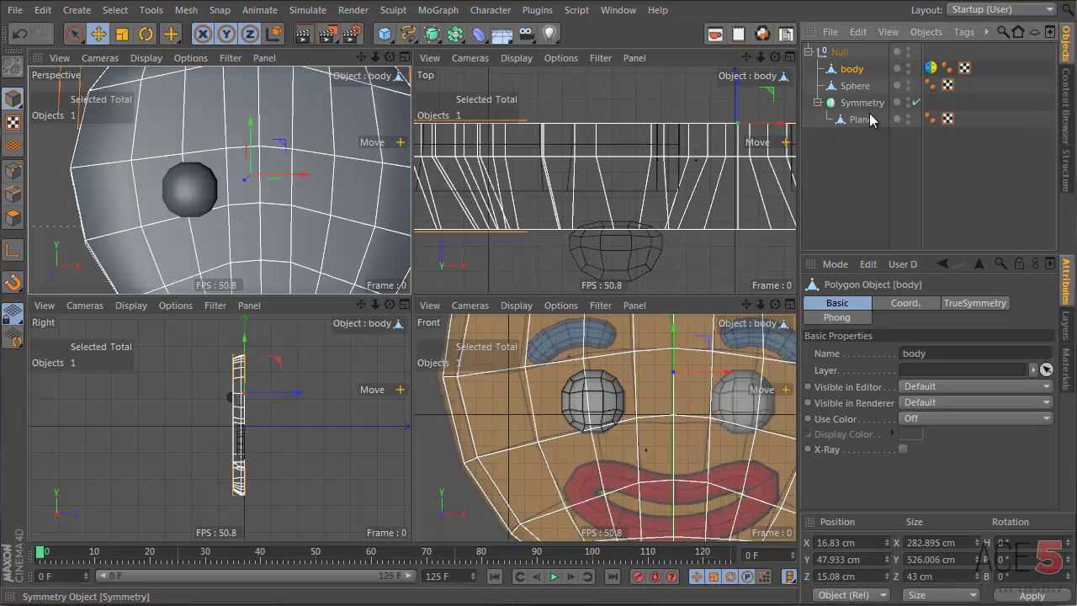
{"action": "double_click", "coordinate": [854, 85]}
{"action": "key", "text": "Return"}
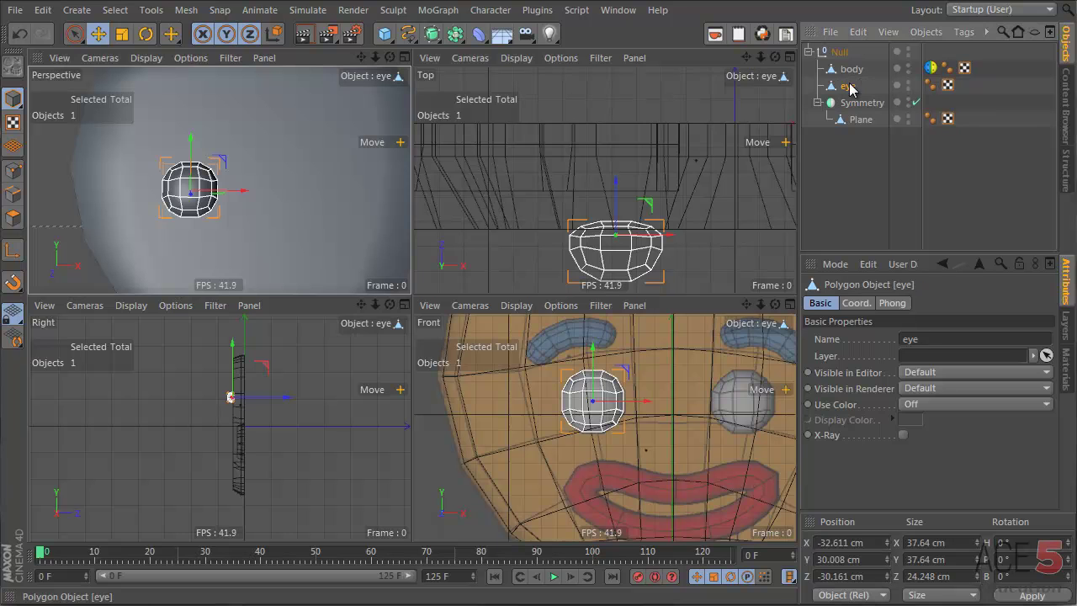
{"action": "double_click", "coordinate": [862, 102]}
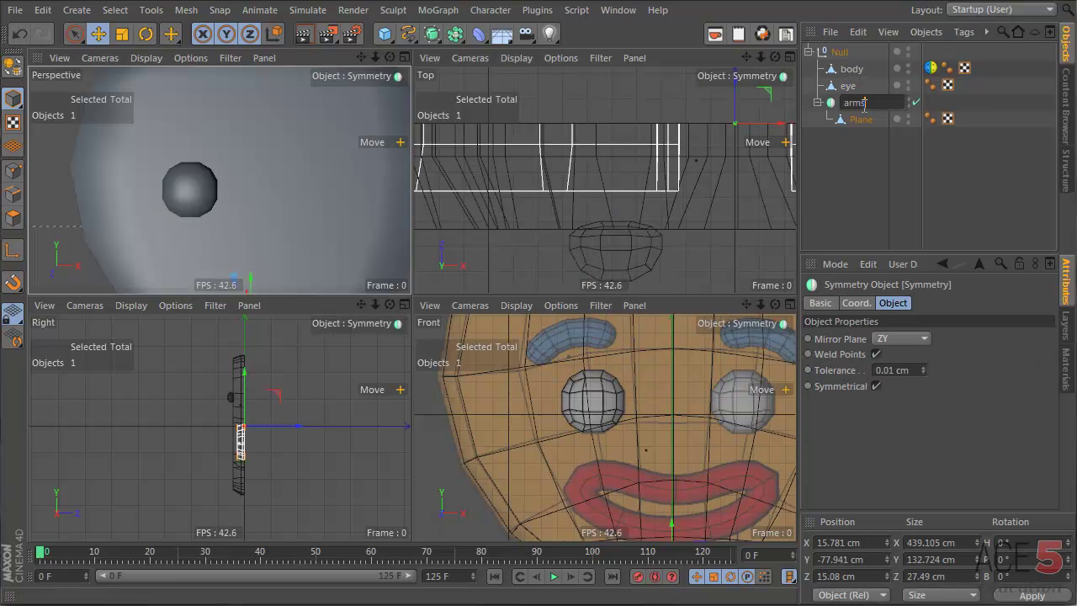
{"action": "key", "text": "Return"}
- Place the null group inside a new HyperNURBS object to smooth all its parts together
{"action": "left_click", "coordinate": [838, 51]}
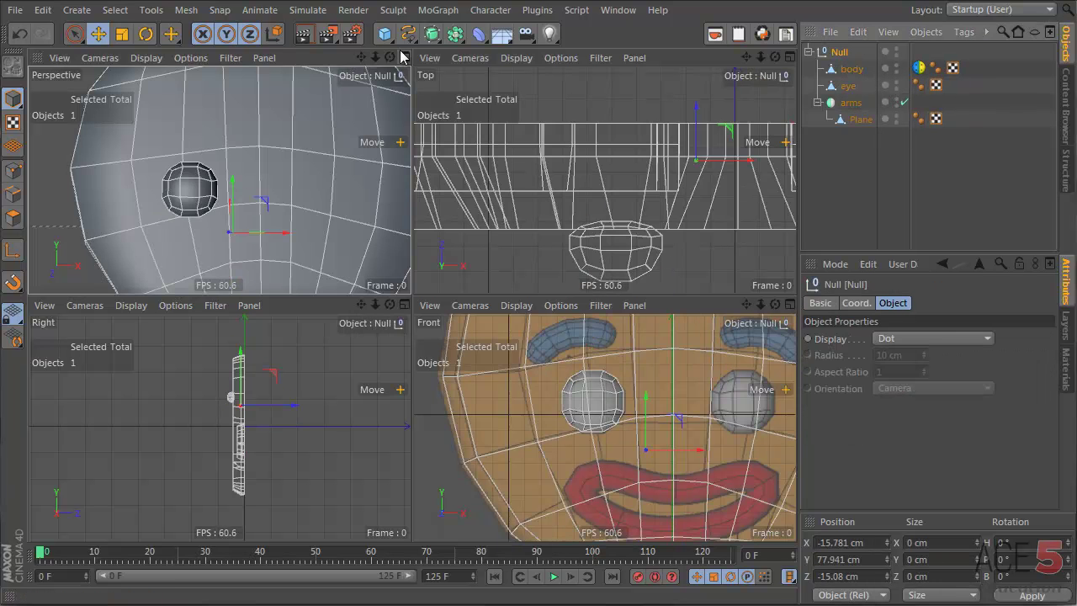
{"action": "left_click", "coordinate": [433, 35], "text": "alt"}
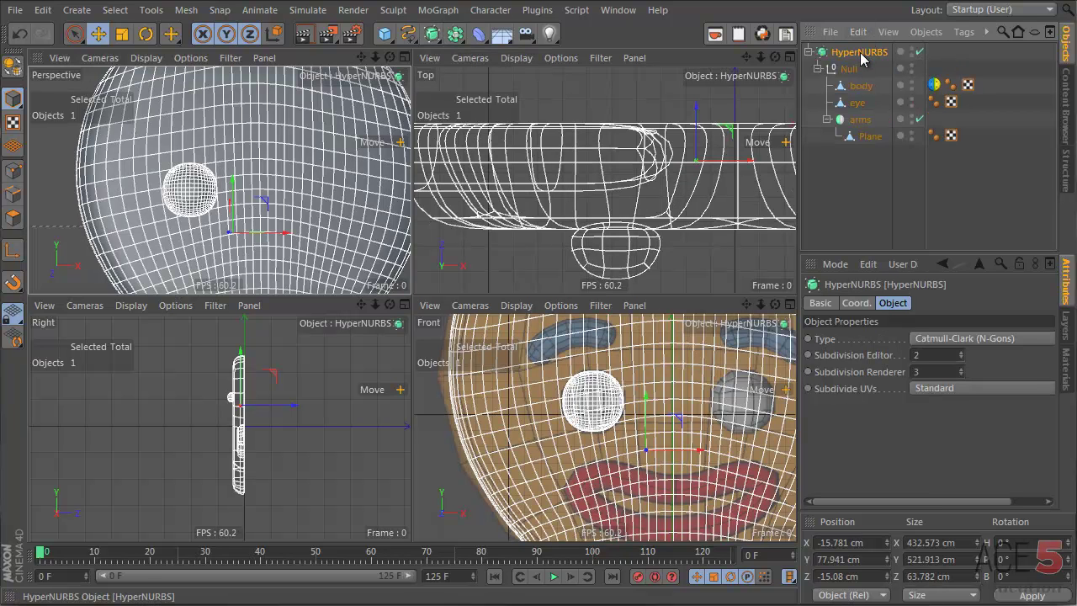
{"action": "scroll", "coordinate": [247, 180], "scroll_direction": "down", "scroll_amount": 2}
{"action": "left_click", "coordinate": [825, 203]}
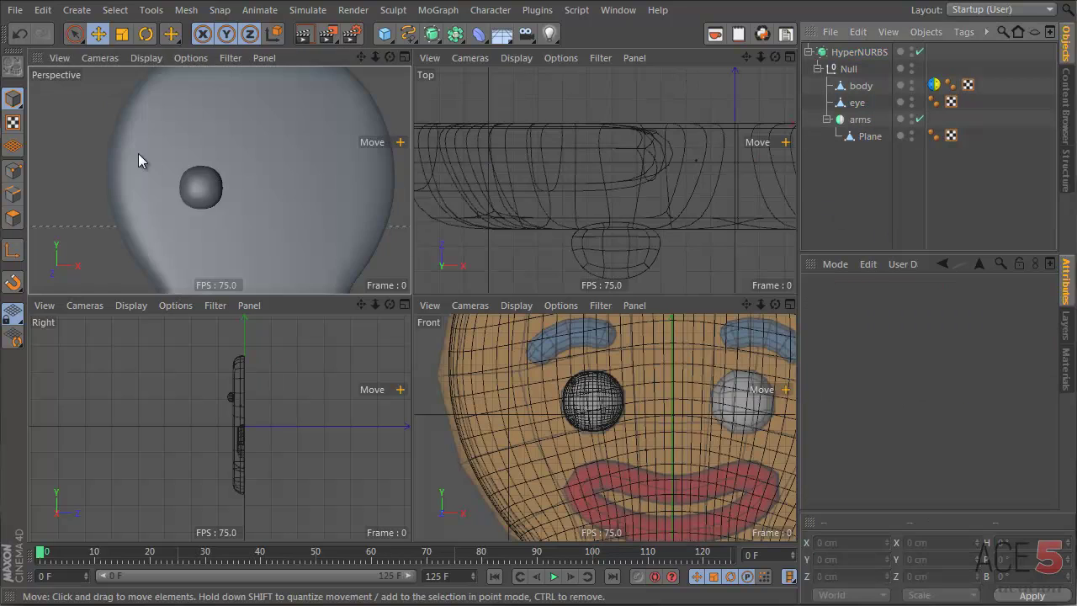
{"action": "scroll", "coordinate": [266, 189], "scroll_direction": "down", "scroll_amount": 3}
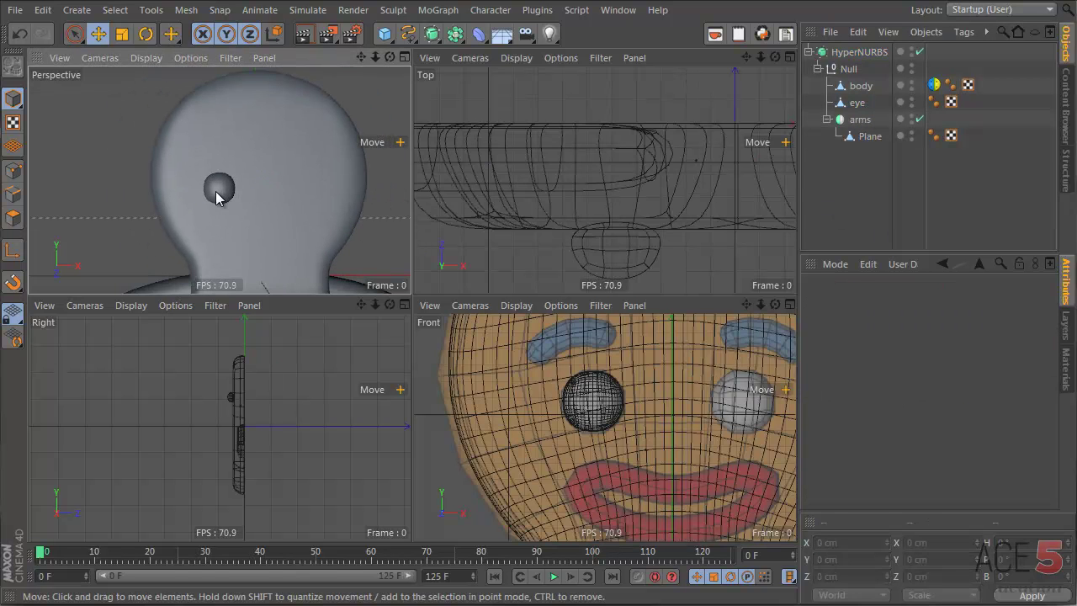
- Select the eye's four diagonal corner point groups in the front view and scale them slightly inward to round its outline
{"action": "left_click", "coordinate": [215, 191]}
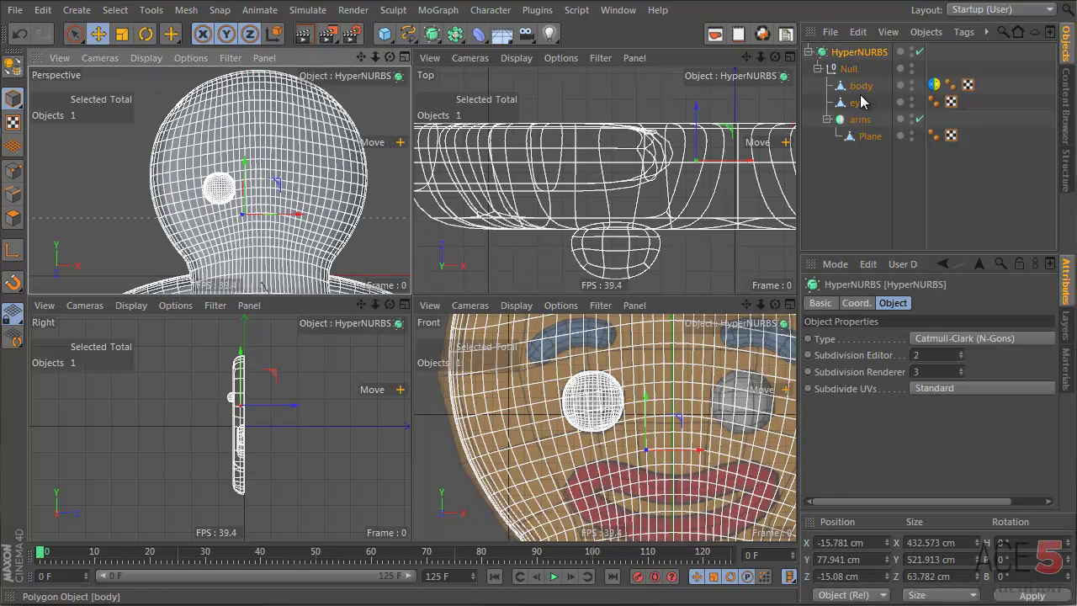
{"action": "left_click", "coordinate": [858, 102]}
{"action": "left_click", "coordinate": [13, 170]}
{"action": "key", "text": "o"}
{"action": "scroll", "coordinate": [254, 186], "scroll_direction": "up", "scroll_amount": 2}
{"action": "key", "text": "ctrl+a"}
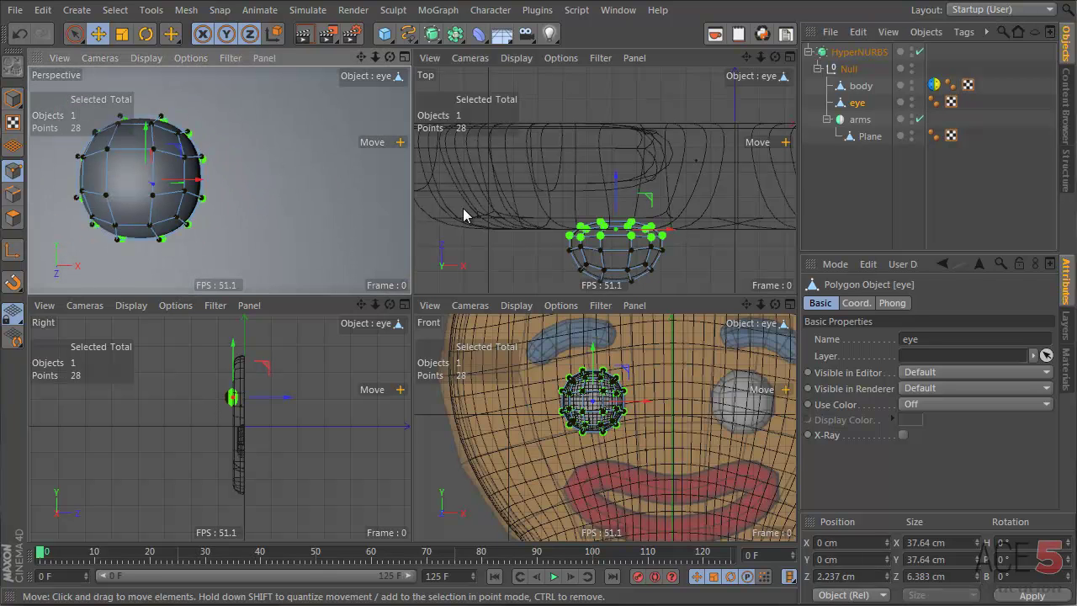
{"action": "key", "text": "o"}
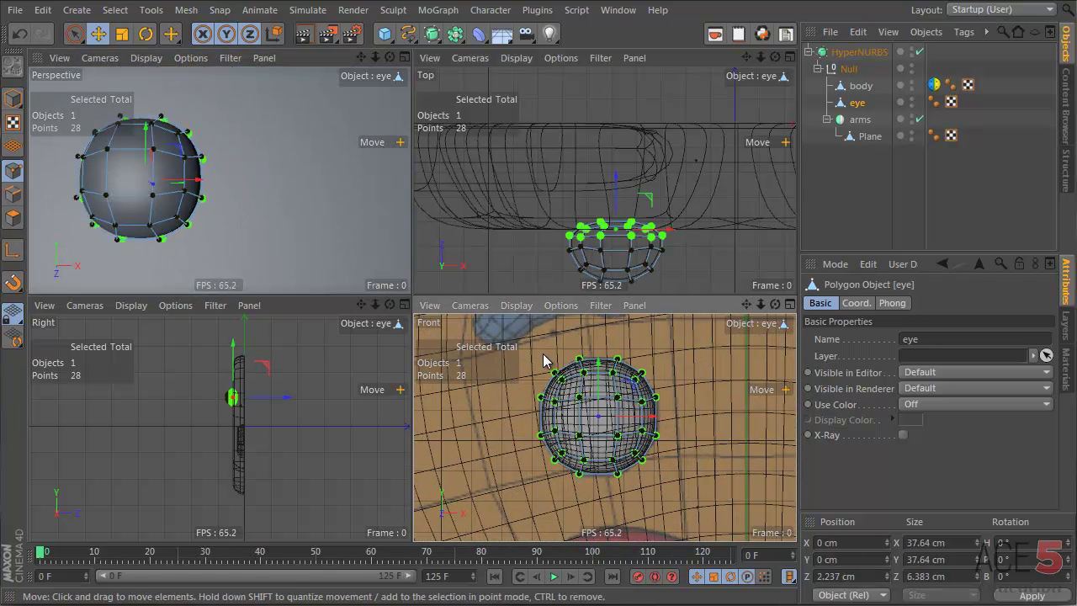
{"action": "right_click_drag", "start_coordinate": [571, 386], "coordinate": [572, 387]}
{"action": "right_click_drag", "start_coordinate": [668, 356], "coordinate": [641, 379], "text": "shift"}
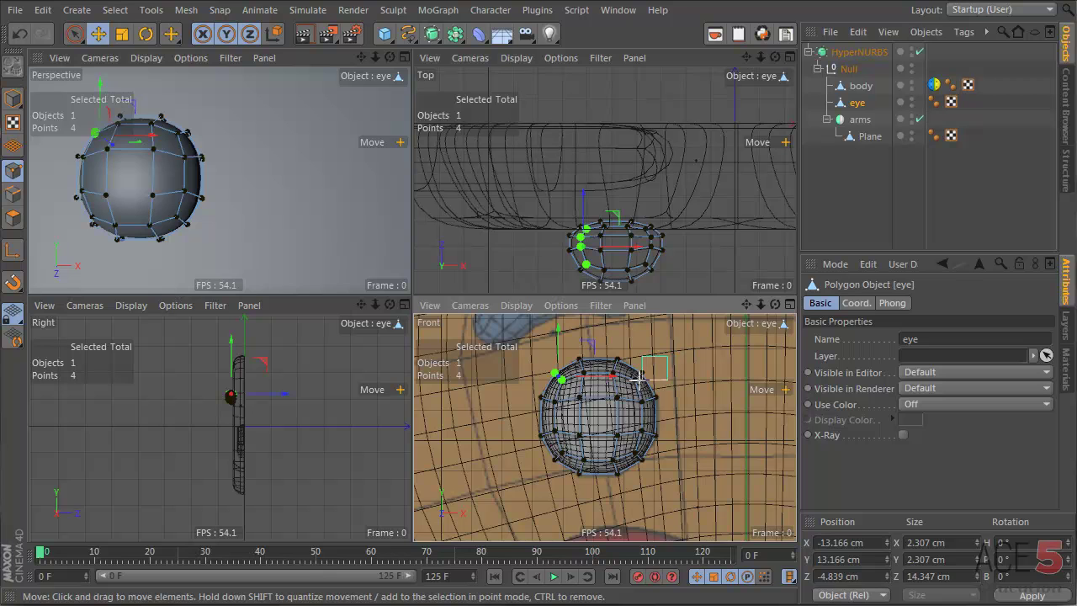
{"action": "left_click_drag", "start_coordinate": [628, 388], "coordinate": [627, 389], "text": "shift"}
{"action": "left_click_drag", "start_coordinate": [639, 452], "coordinate": [633, 448], "text": "shift"}
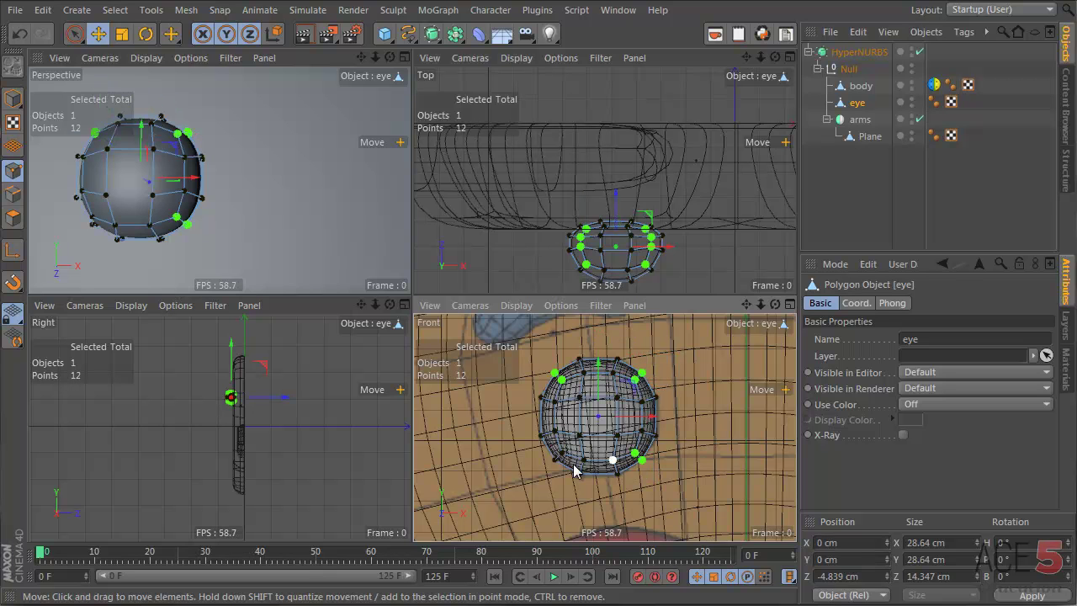
{"action": "left_click_drag", "start_coordinate": [564, 451], "coordinate": [570, 454], "text": "shift"}
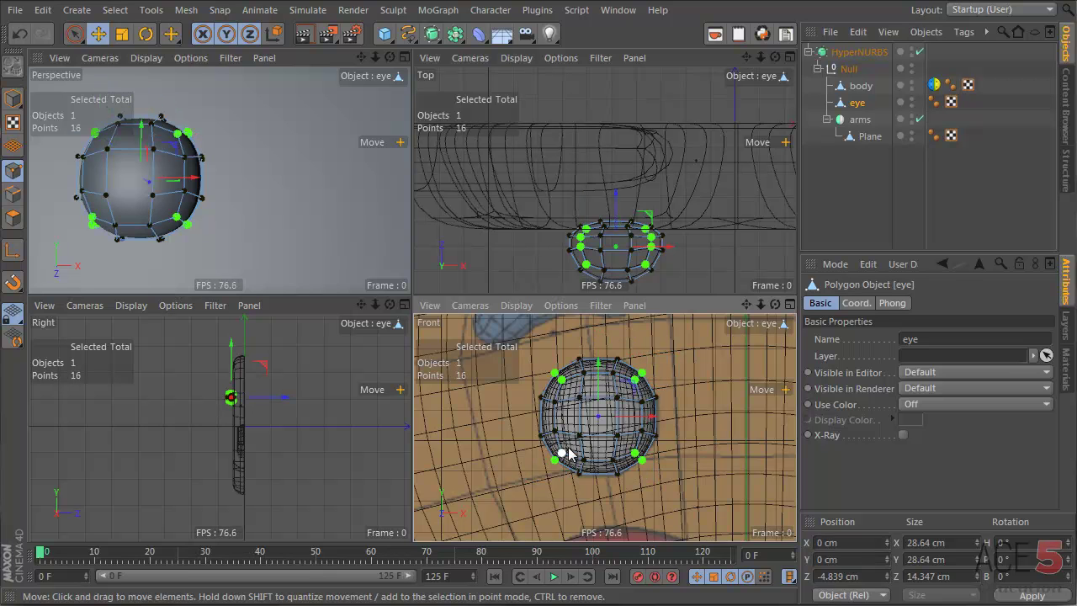
{"action": "key", "text": "t"}
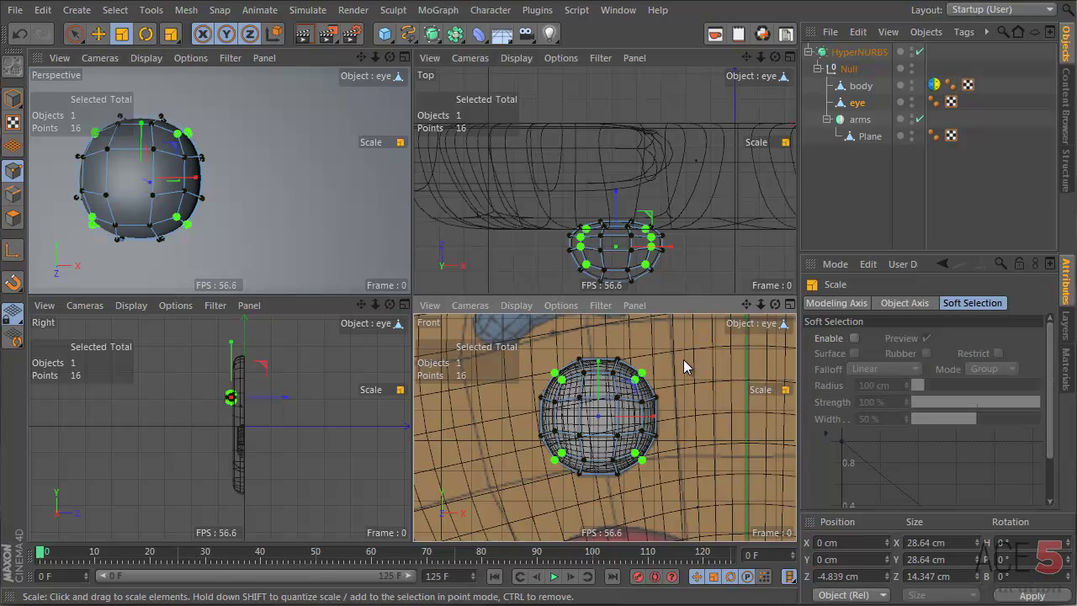
{"action": "left_click_drag", "start_coordinate": [711, 355], "coordinate": [684, 361]}
{"action": "left_click", "coordinate": [847, 204]}
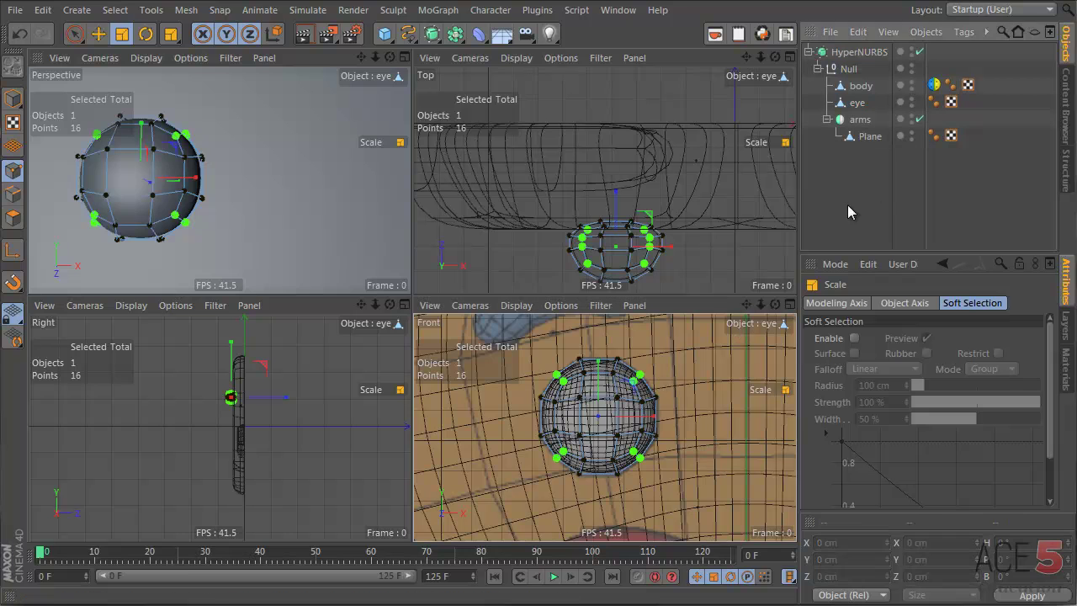
- Inspect the rounded eye on the gingerbread man's head from several angles and distances
{"action": "right_click_drag", "start_coordinate": [232, 172], "coordinate": [174, 184], "text": "alt"}
{"action": "scroll", "coordinate": [202, 186], "scroll_direction": "down", "scroll_amount": 3}
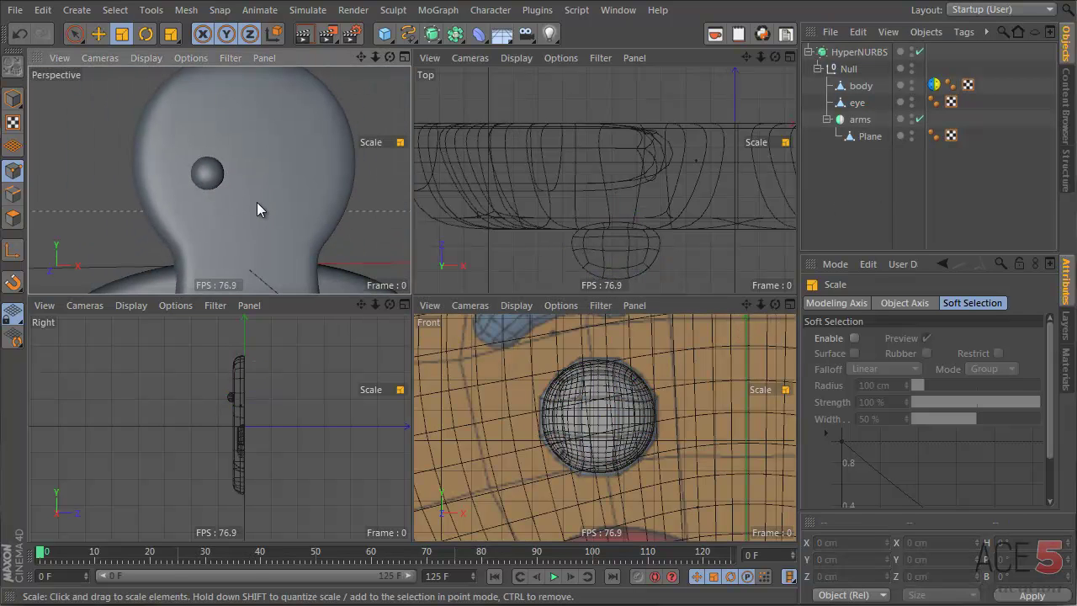
{"action": "mouse_move", "coordinate": [256, 179]}
{"action": "left_mouse_down", "text": "alt"}
{"action": "mouse_move", "coordinate": [197, 154]}
{"action": "mouse_move", "coordinate": [271, 169]}
{"action": "left_mouse_up", "text": "alt"}
{"action": "right_click_drag", "start_coordinate": [271, 169], "coordinate": [327, 171], "text": "alt"}
{"action": "left_click_drag", "start_coordinate": [199, 136], "coordinate": [662, 360], "text": "alt"}
{"action": "right_click_drag", "start_coordinate": [313, 139], "coordinate": [200, 167], "text": "alt"}
{"action": "middle_click_drag", "start_coordinate": [295, 153], "coordinate": [158, 128], "text": "alt"}
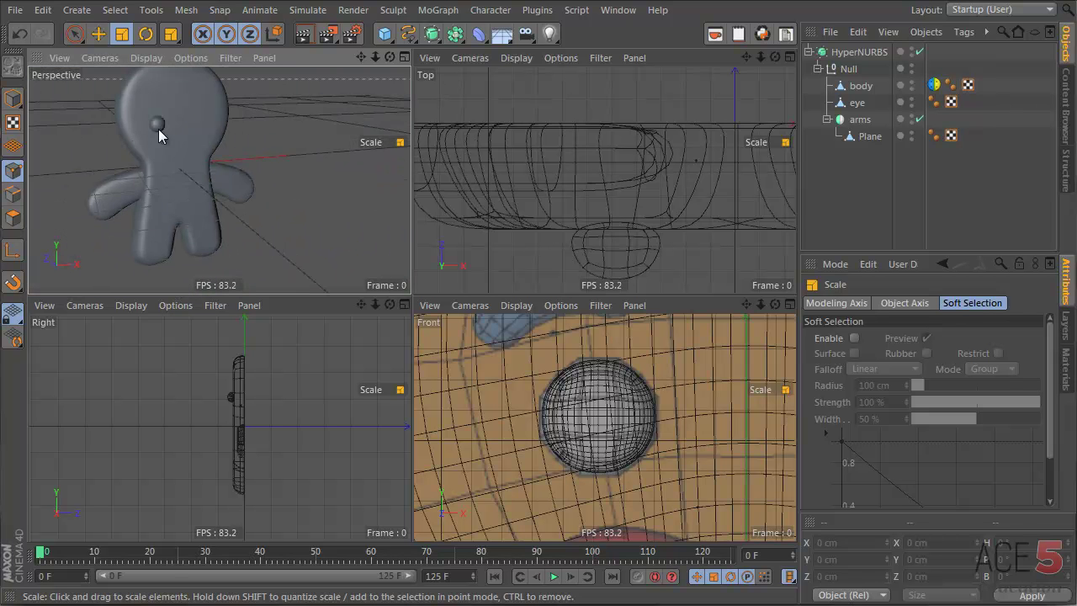
{"action": "left_click_drag", "start_coordinate": [159, 128], "coordinate": [344, 237], "text": "alt"}
- Add a Symmetry object inside the null and put the eye under it to mirror it across the face
{"action": "right_click_drag", "start_coordinate": [741, 476], "coordinate": [609, 489], "text": "alt"}
{"action": "middle_click_drag", "start_coordinate": [716, 410], "coordinate": [550, 337], "text": "alt"}
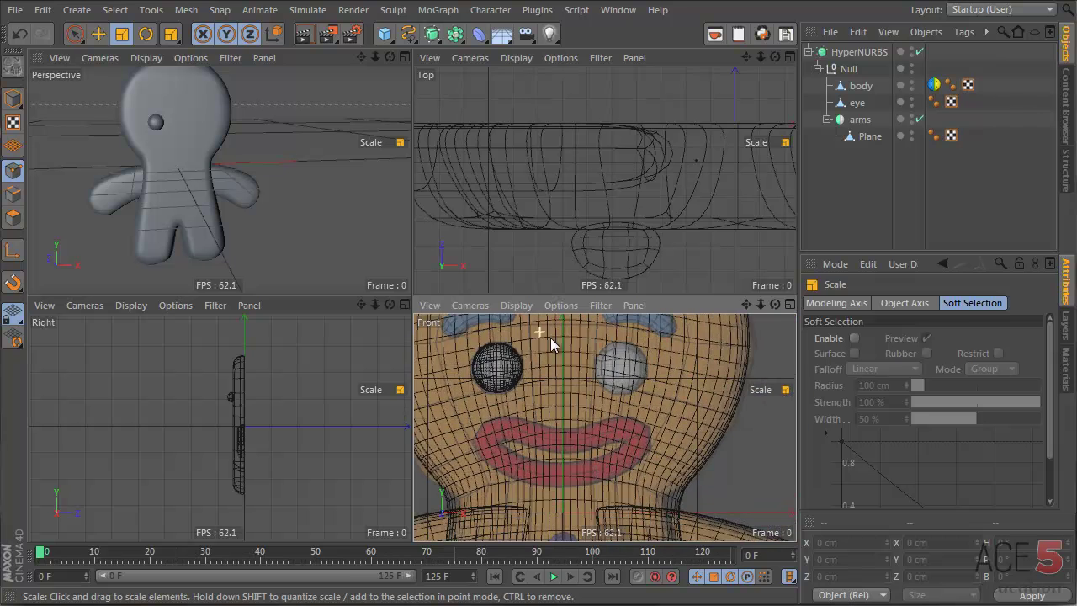
{"action": "scroll", "coordinate": [476, 370], "scroll_direction": "down", "scroll_amount": 4}
{"action": "left_click_drag", "start_coordinate": [455, 33], "coordinate": [632, 121]}
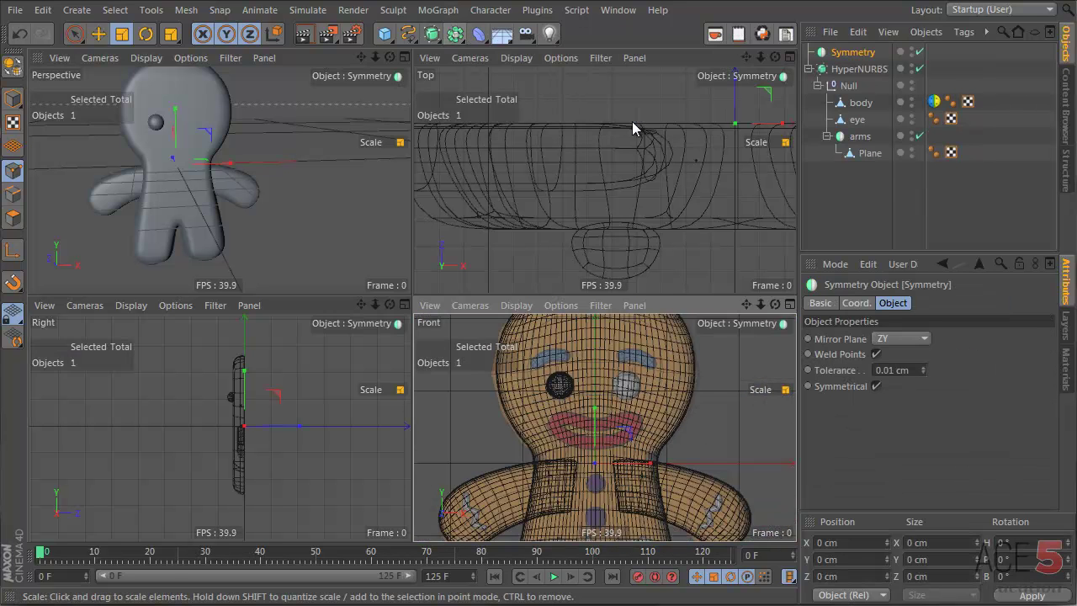
{"action": "key", "text": "e"}
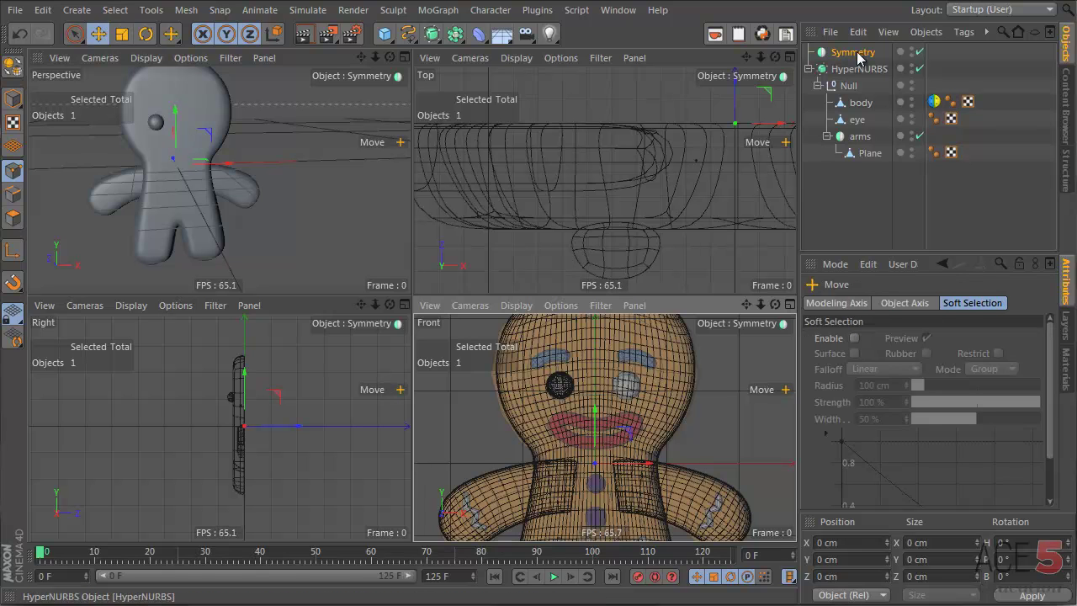
{"action": "left_click_drag", "start_coordinate": [853, 53], "coordinate": [867, 87]}
{"action": "left_click", "coordinate": [852, 202]}
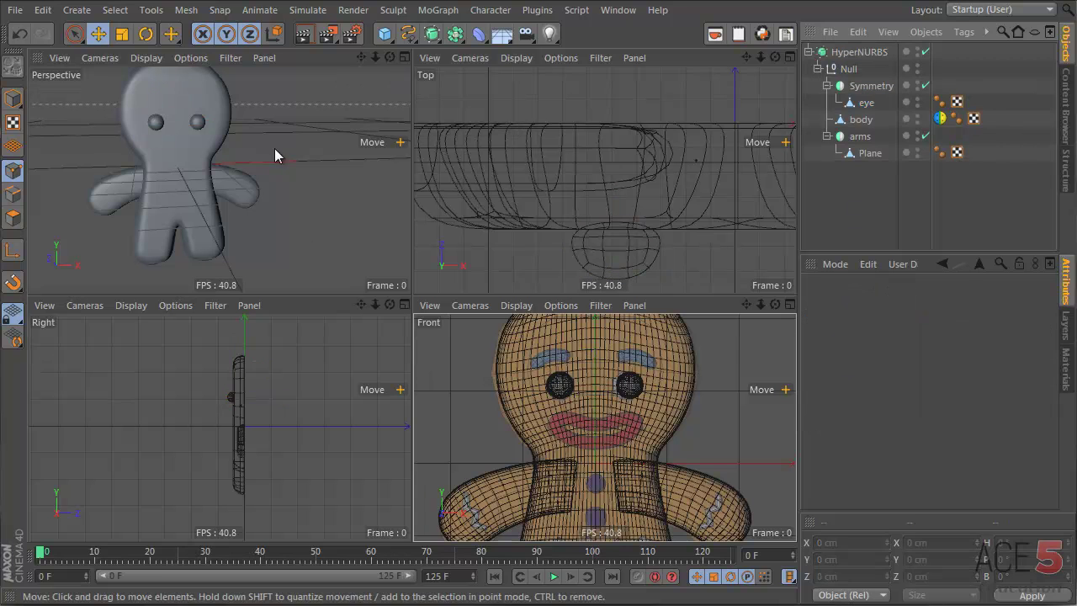
- Duplicate the eye upward onto the reference image's eyebrow and rename the copy as eyebrow
{"action": "left_click", "coordinate": [866, 102]}
{"action": "right_click_drag", "start_coordinate": [550, 363], "coordinate": [628, 379], "text": "alt"}
{"action": "key", "text": "Return"}
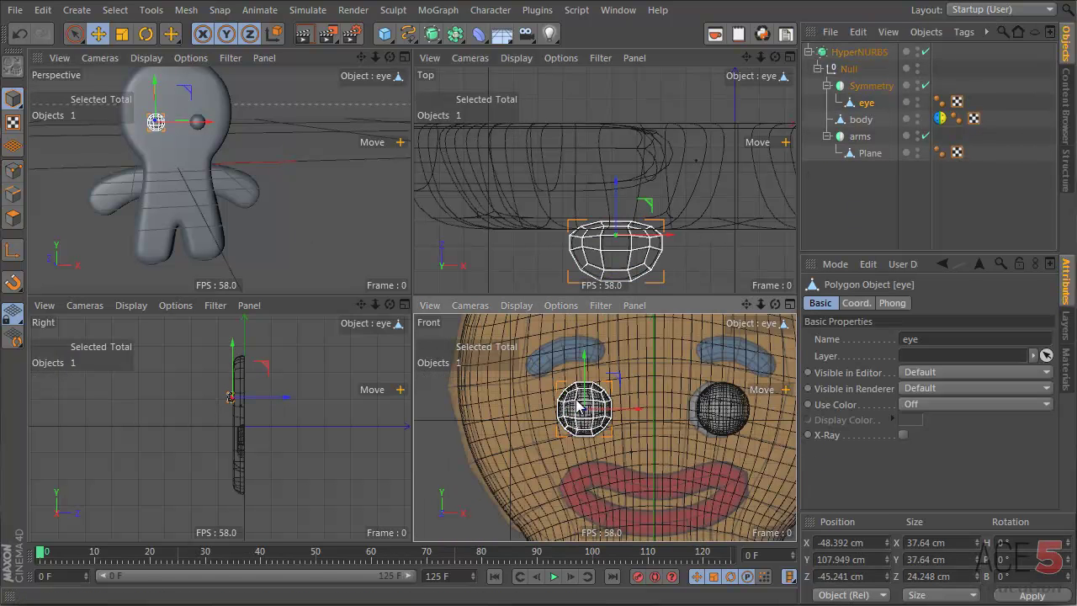
{"action": "right_click_drag", "start_coordinate": [577, 401], "coordinate": [661, 385], "text": "alt"}
{"action": "left_click_drag", "start_coordinate": [666, 483], "coordinate": [641, 364], "text": "ctrl"}
{"action": "middle_click_drag", "start_coordinate": [641, 364], "coordinate": [634, 445], "text": "alt"}
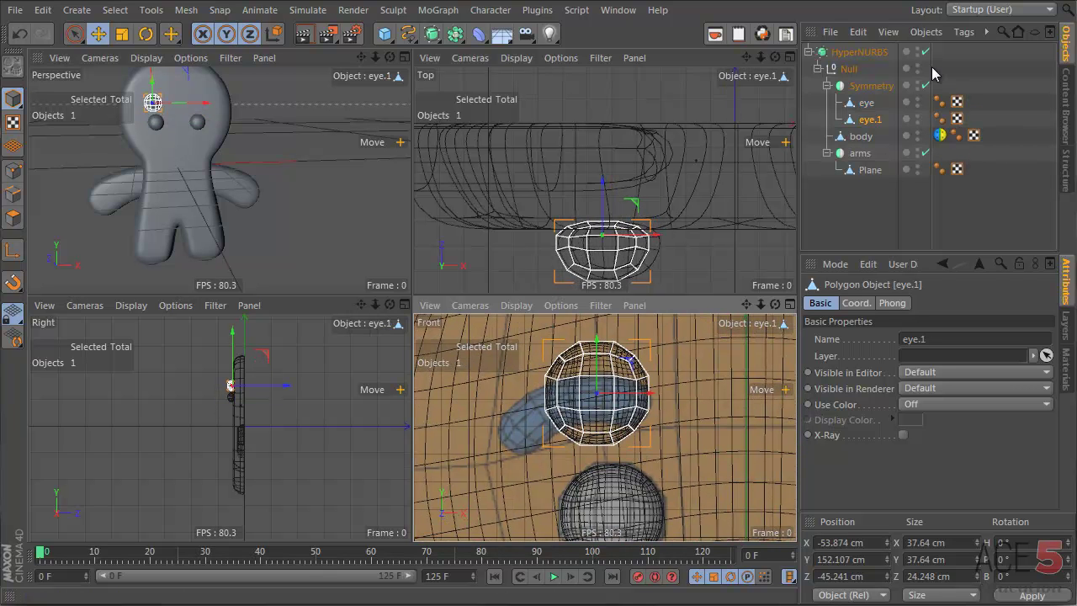
{"action": "double_click", "coordinate": [870, 120]}
{"action": "key", "text": "Return"}
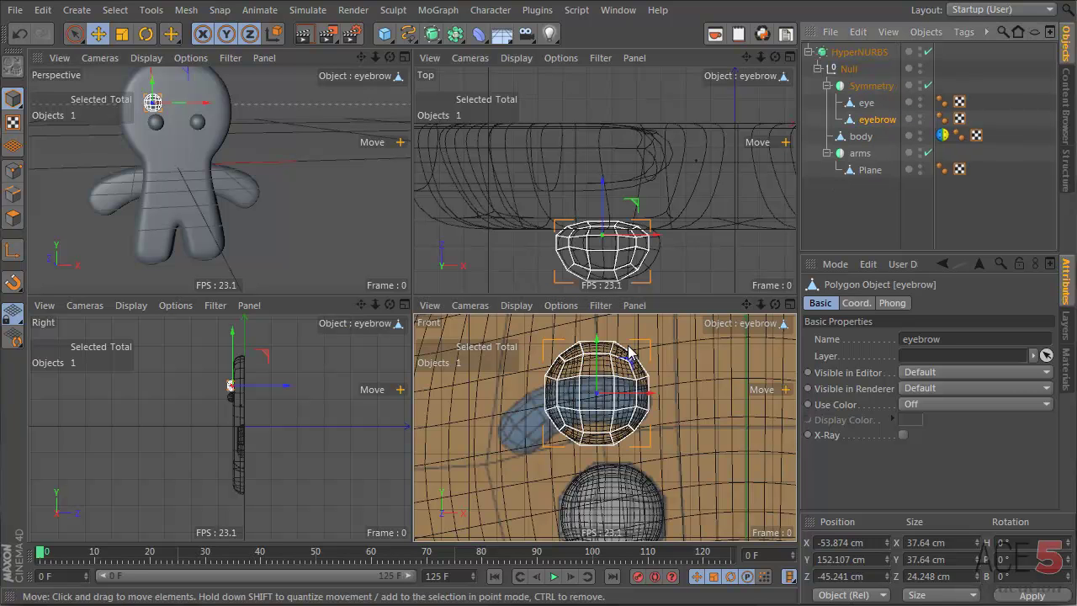
- Scale the eyebrow sphere down to about 21.6 cm wide and move it over the inner end of the reference eyebrow
{"action": "key", "text": "t"}
{"action": "left_click_drag", "start_coordinate": [697, 351], "coordinate": [422, 429]}
{"action": "key", "text": "e"}
{"action": "left_click_drag", "start_coordinate": [555, 458], "coordinate": [575, 466]}
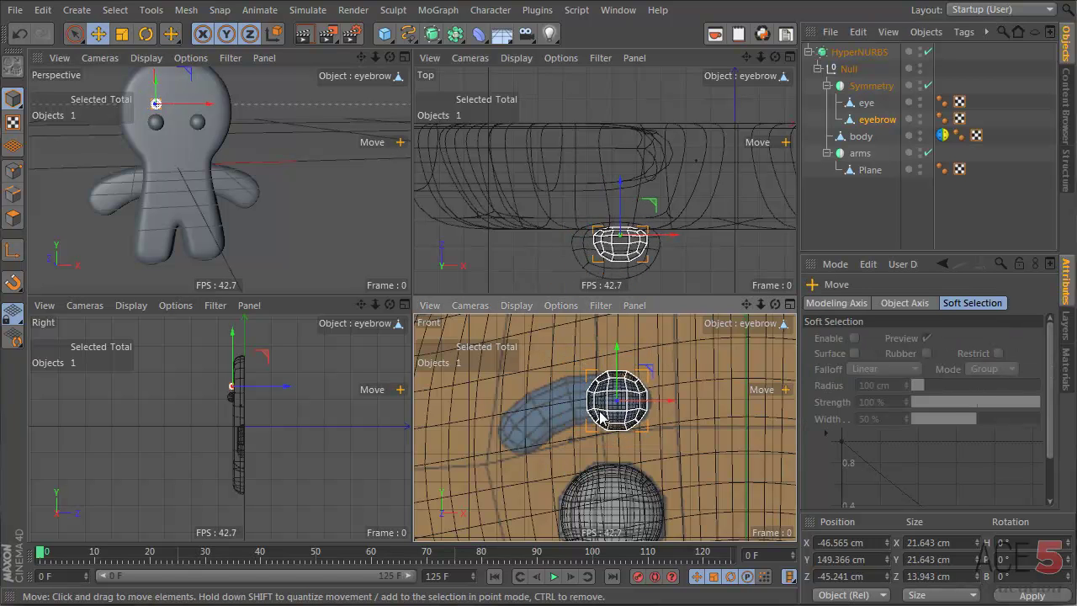
- Select the points of the eyebrow's outer half and move them outward, stretching it to about 55.4 cm long
{"action": "key", "text": "Return"}
{"action": "left_click_drag", "start_coordinate": [577, 385], "coordinate": [616, 451]}
{"action": "left_click_drag", "start_coordinate": [565, 351], "coordinate": [624, 467], "text": "shift"}
{"action": "left_click_drag", "start_coordinate": [646, 410], "coordinate": [562, 405]}
- Cut three vertical loops across the eyebrow's stretched middle with the Knife in Loop mode, and return to model mode
{"action": "key", "text": "k"}
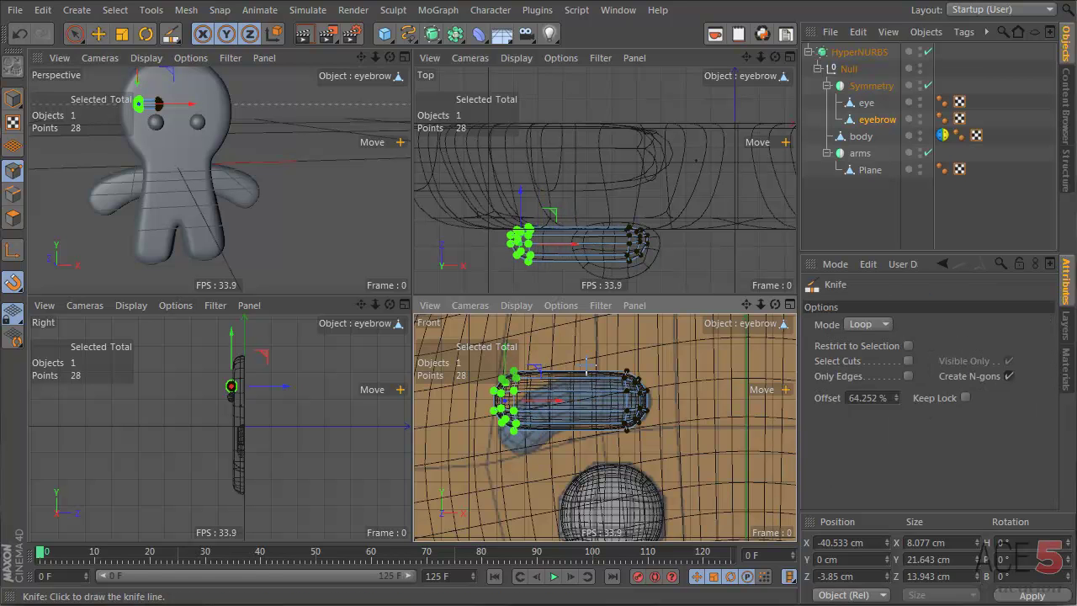
{"action": "left_click", "coordinate": [595, 370]}
{"action": "left_click", "coordinate": [572, 370]}
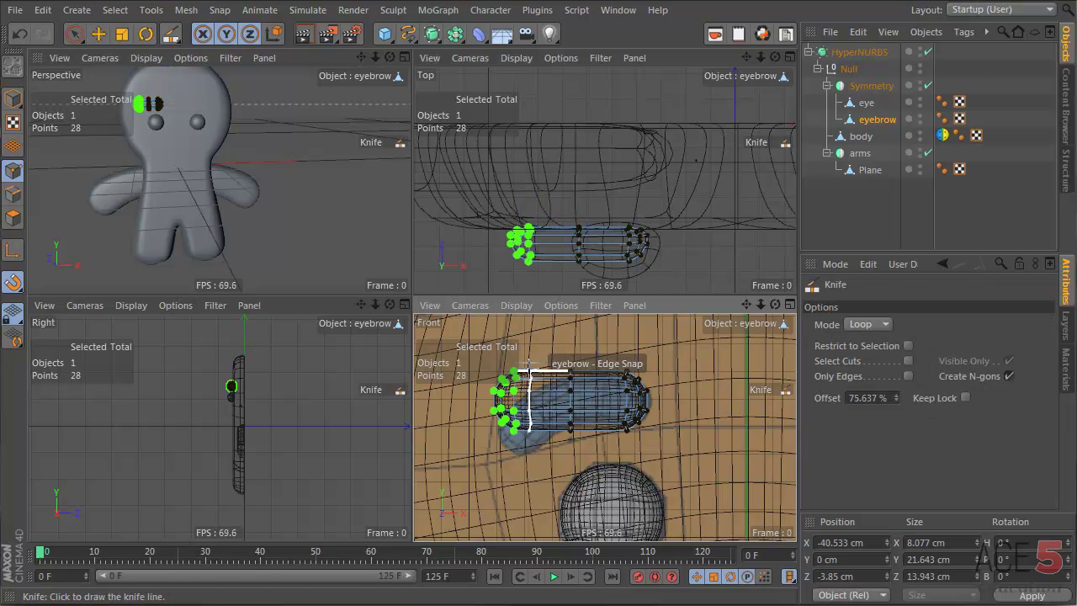
{"action": "left_click", "coordinate": [551, 370]}
{"action": "left_click", "coordinate": [601, 371]}
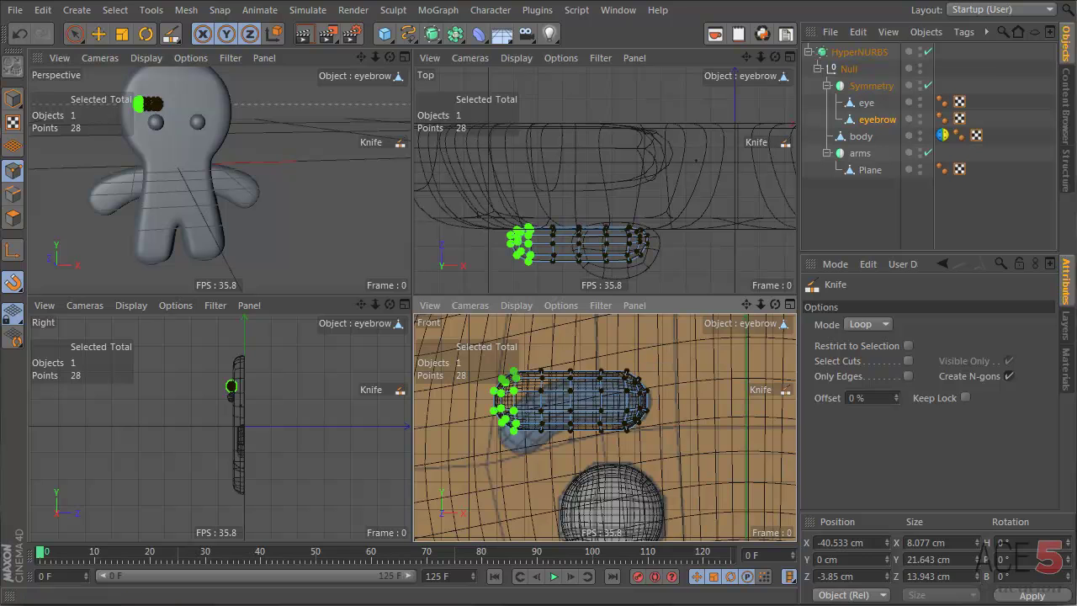
{"action": "key", "text": "Return"}
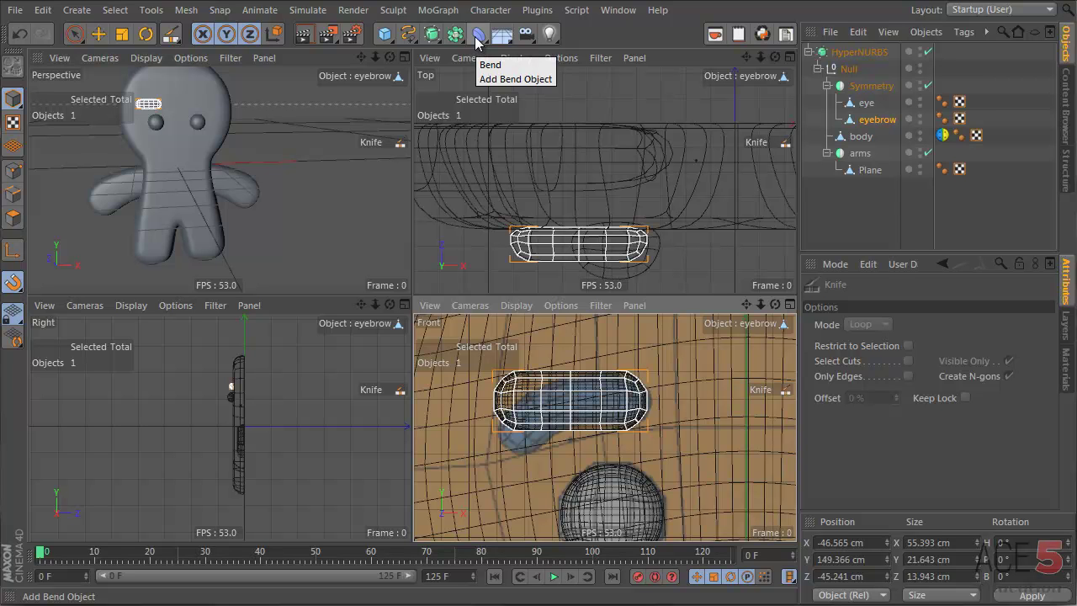
- Add a Bend deformer under the eyebrow and align it to the eyebrow's axis with the Reset PSR command
{"action": "left_click", "coordinate": [477, 35]}
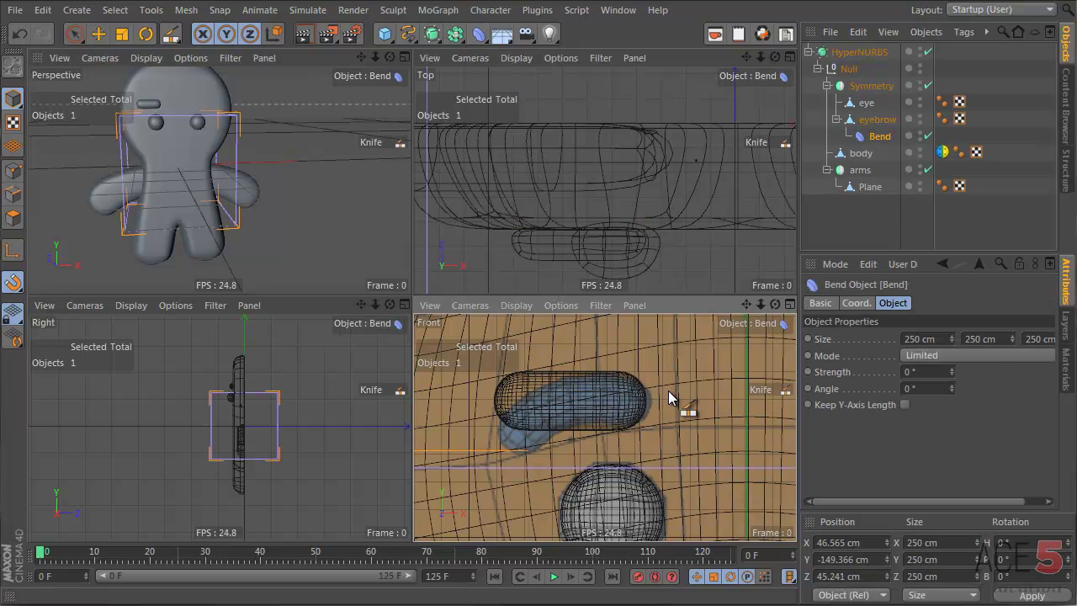
{"action": "scroll", "coordinate": [640, 404], "scroll_direction": "down", "scroll_amount": 3}
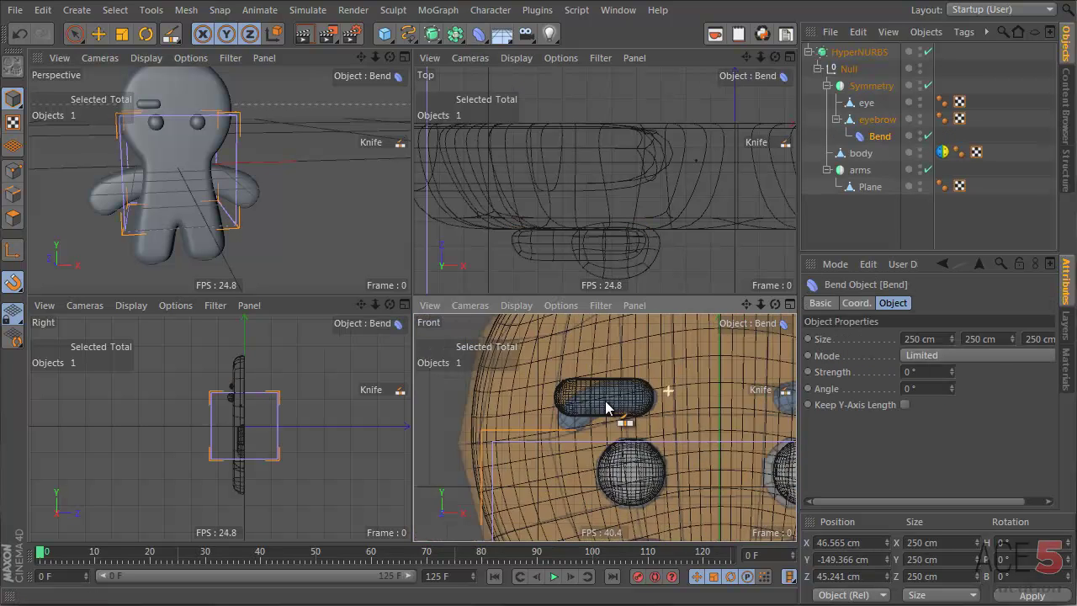
{"action": "left_click", "coordinate": [886, 140]}
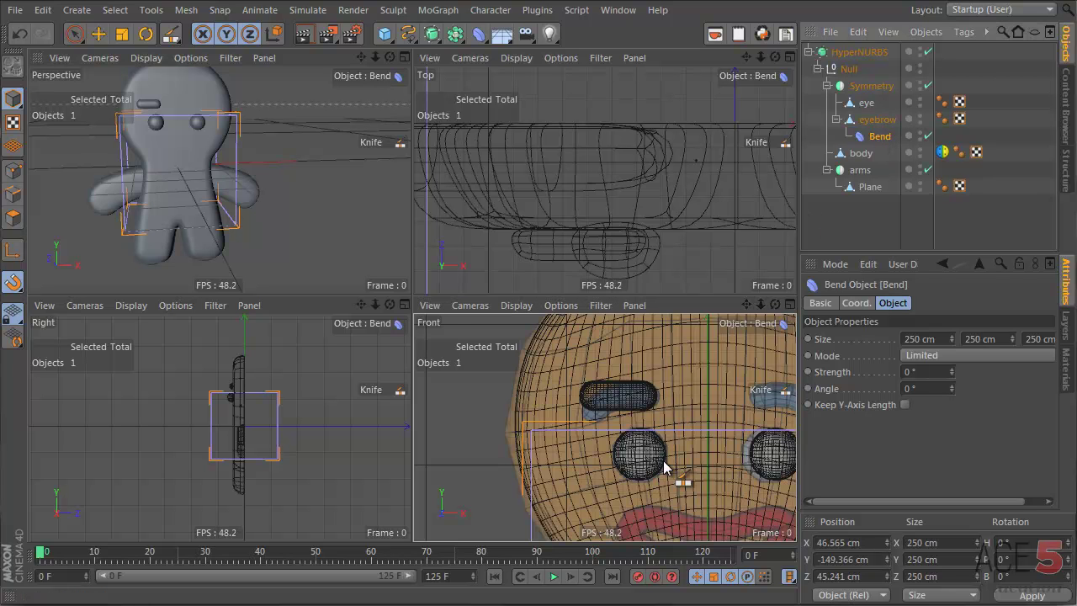
{"action": "scroll", "coordinate": [594, 474], "scroll_direction": "down", "scroll_amount": 4}
{"action": "scroll", "coordinate": [652, 431], "scroll_direction": "up", "scroll_amount": 1}
{"action": "scroll", "coordinate": [652, 431], "scroll_direction": "up", "scroll_amount": 2}
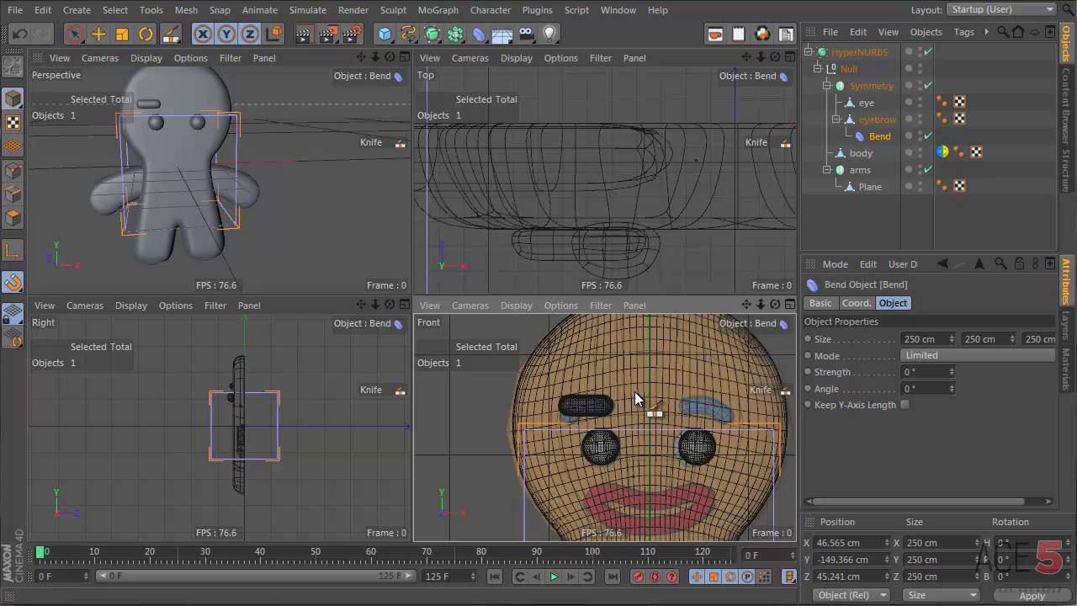
{"action": "key", "text": "shift+c"}
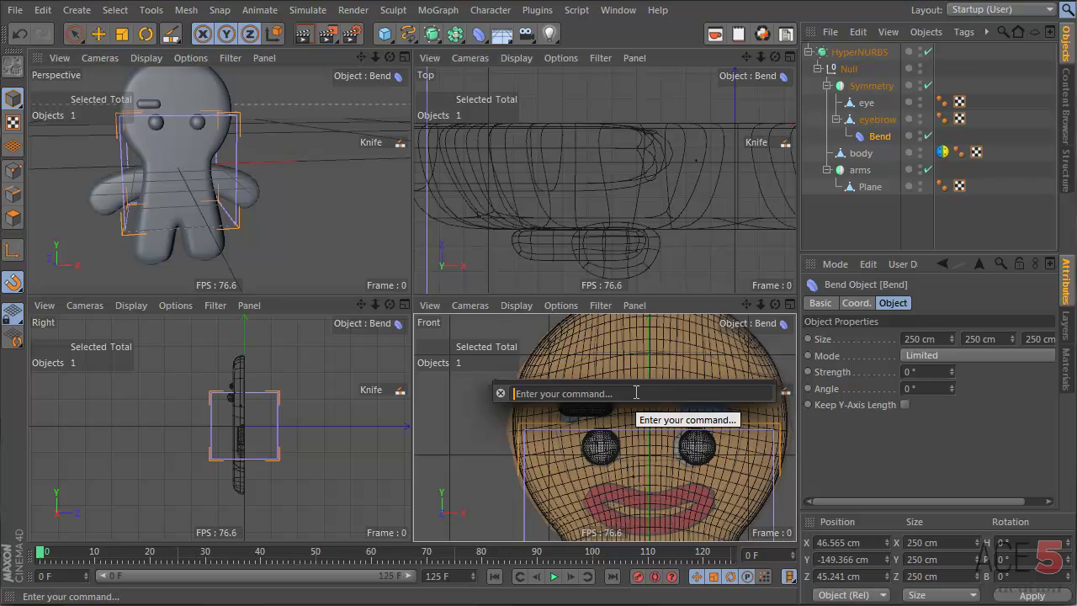
{"action": "type", "text": "psr"}
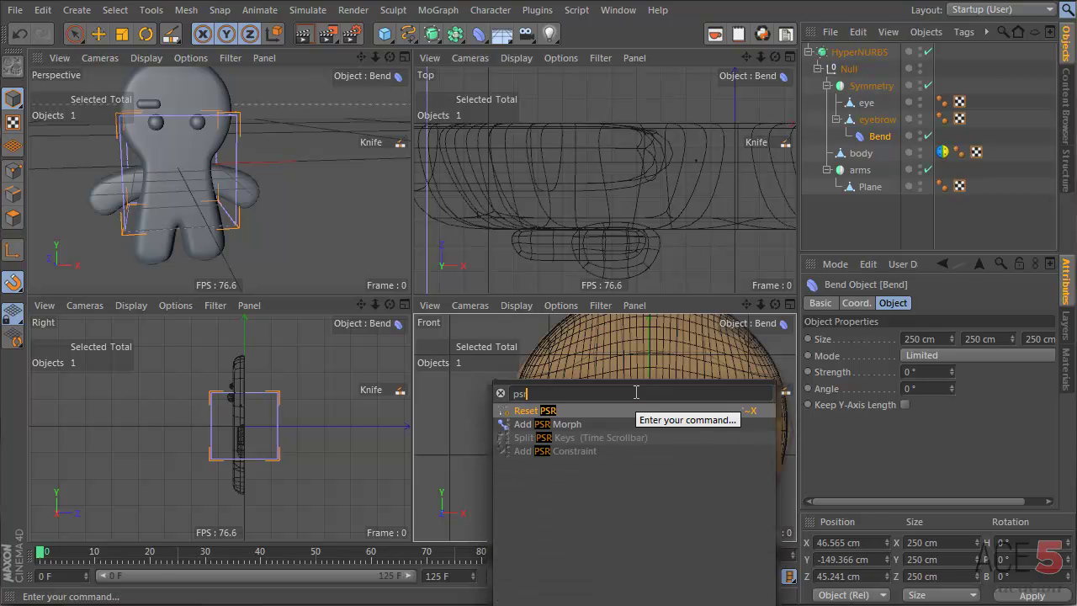
{"action": "key", "text": "Return"}
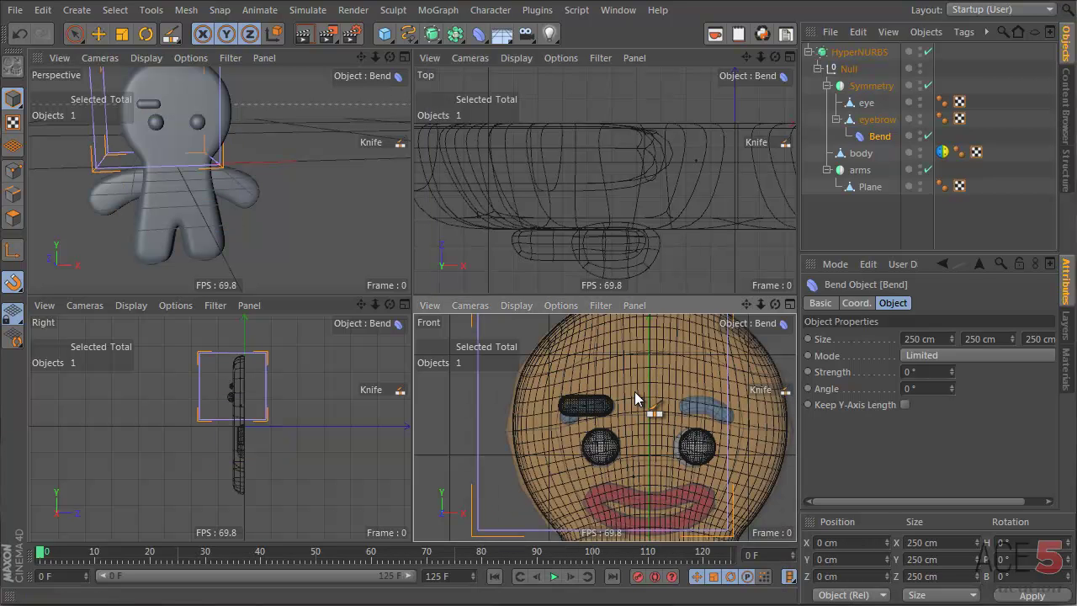
{"action": "key", "text": "grave"}
{"action": "left_click", "coordinate": [844, 541]}
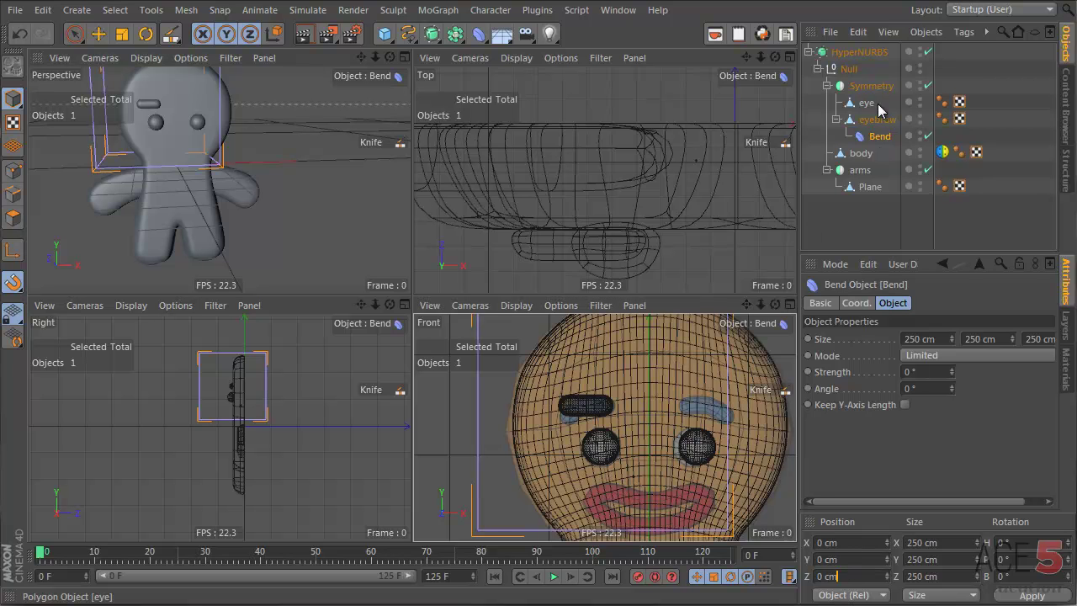
- Scale the Bend deformer down to 45.75 cm and rotate it -90° in bank to lie along the eyebrow
{"action": "key", "text": "t"}
{"action": "left_click_drag", "start_coordinate": [690, 429], "coordinate": [667, 358]}
{"action": "key", "text": "r"}
{"action": "left_click_drag", "start_coordinate": [696, 456], "coordinate": [639, 330]}
{"action": "right_click_drag", "start_coordinate": [586, 396], "coordinate": [709, 368], "text": "alt"}
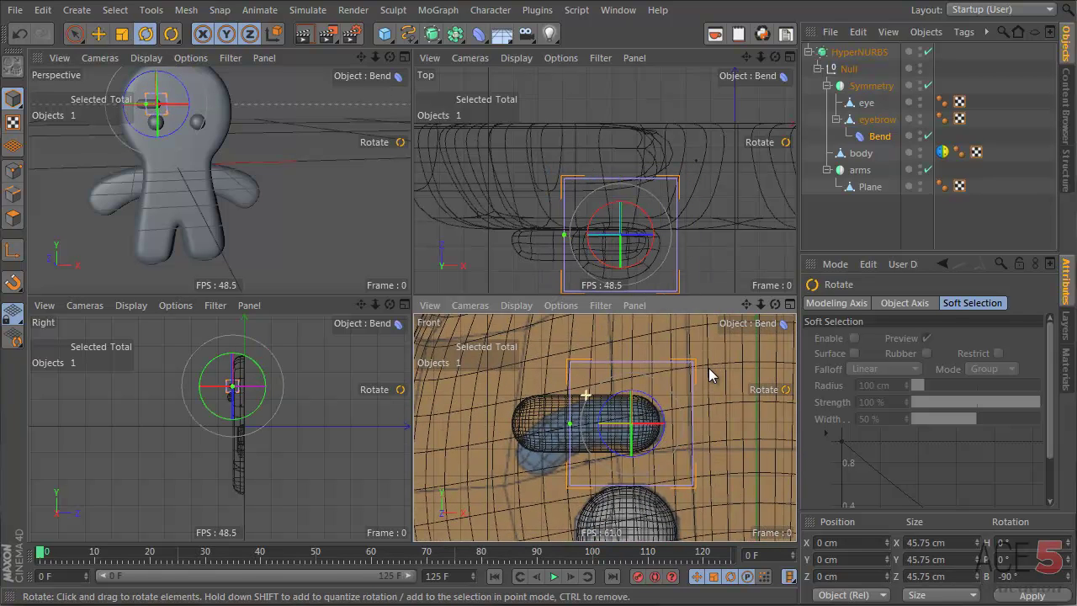
- Centre the Bend cage on the eyebrow at about X -17.8 cm and resize it to about 41.4 × 60.5 × 41.4 cm
{"action": "left_click", "coordinate": [858, 139]}
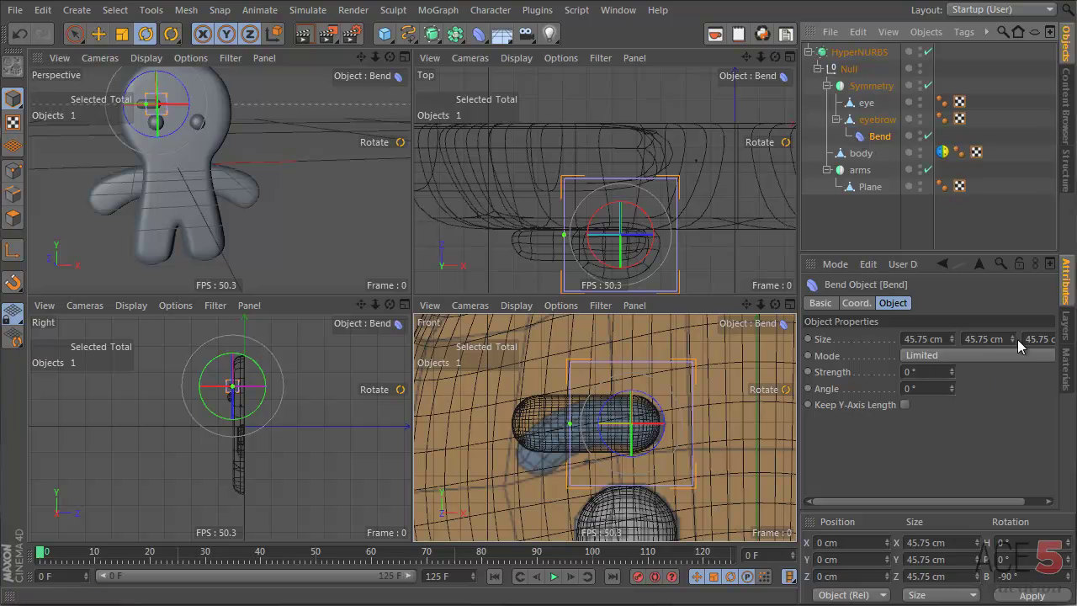
{"action": "left_click_drag", "start_coordinate": [1012, 339], "coordinate": [1012, 338]}
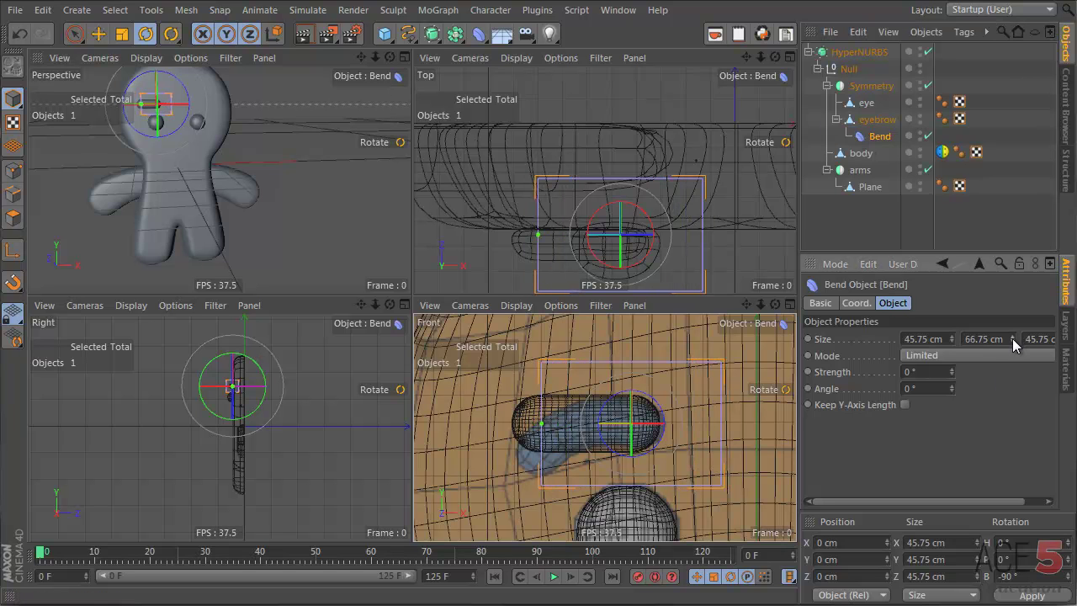
{"action": "key", "text": "e"}
{"action": "left_click_drag", "start_coordinate": [606, 425], "coordinate": [562, 431]}
{"action": "key", "text": "t"}
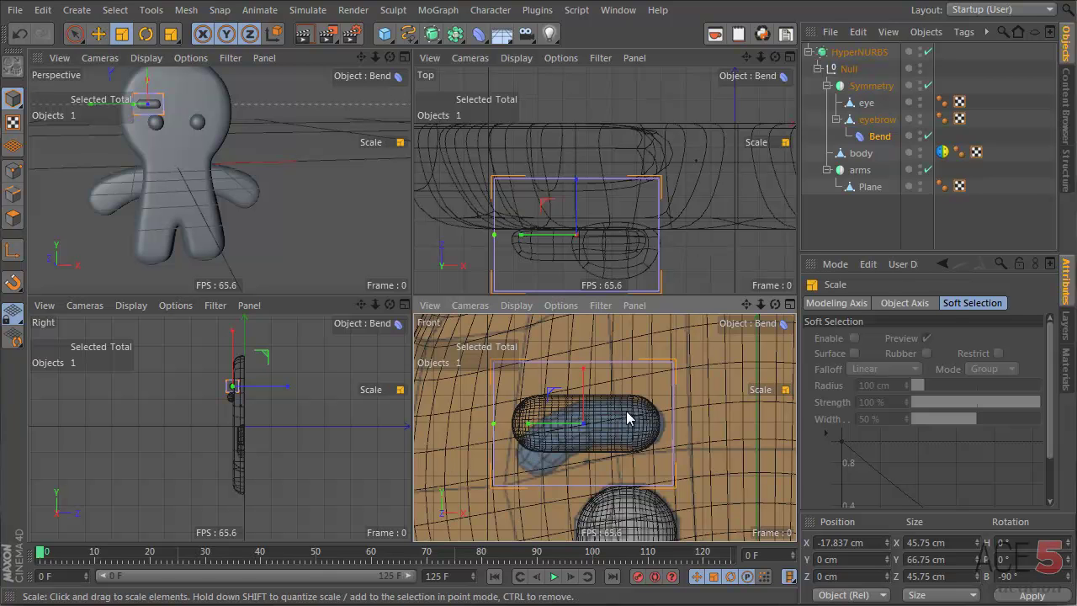
{"action": "left_click_drag", "start_coordinate": [628, 413], "coordinate": [649, 436]}
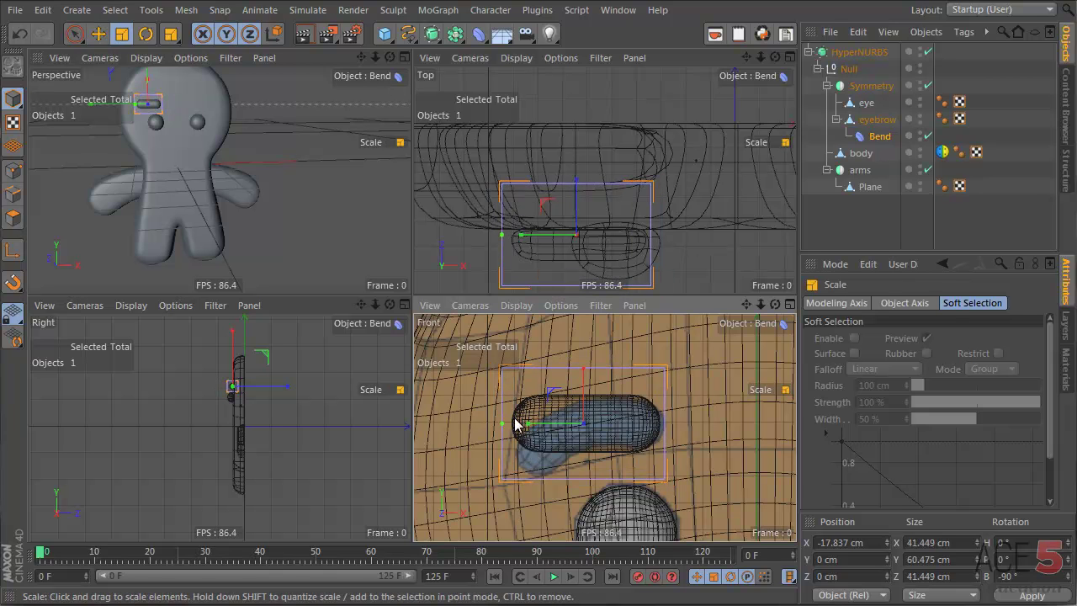
- Bend the eyebrow downward to a strength of about 124.4° at a 180° angle, with Keep Y-Axis Length enabled
{"action": "left_click_drag", "start_coordinate": [502, 423], "coordinate": [486, 533]}
{"action": "left_click", "coordinate": [875, 136]}
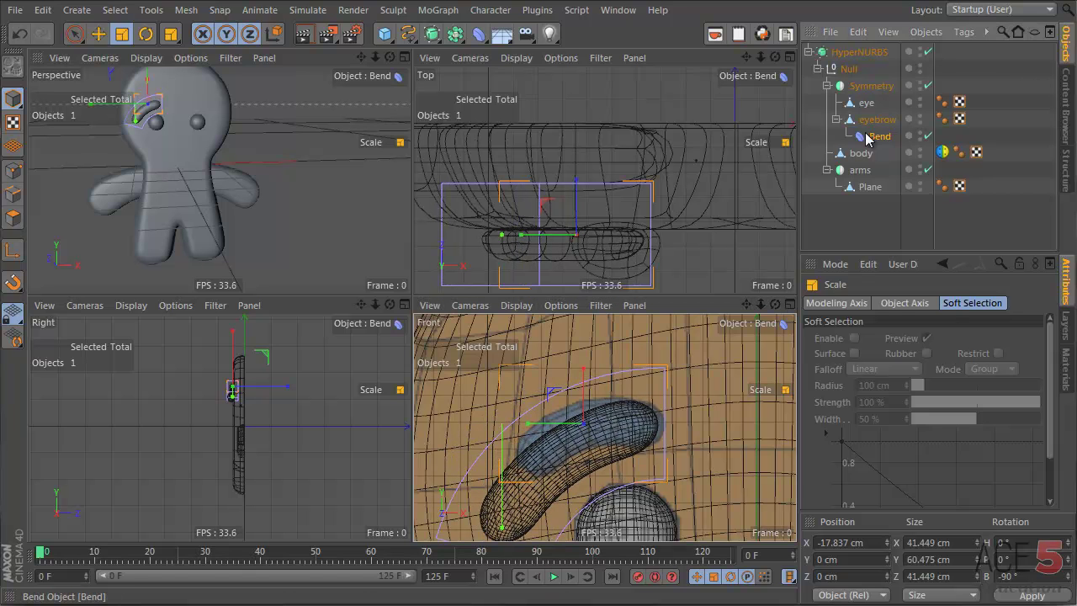
{"action": "left_click", "coordinate": [903, 404]}
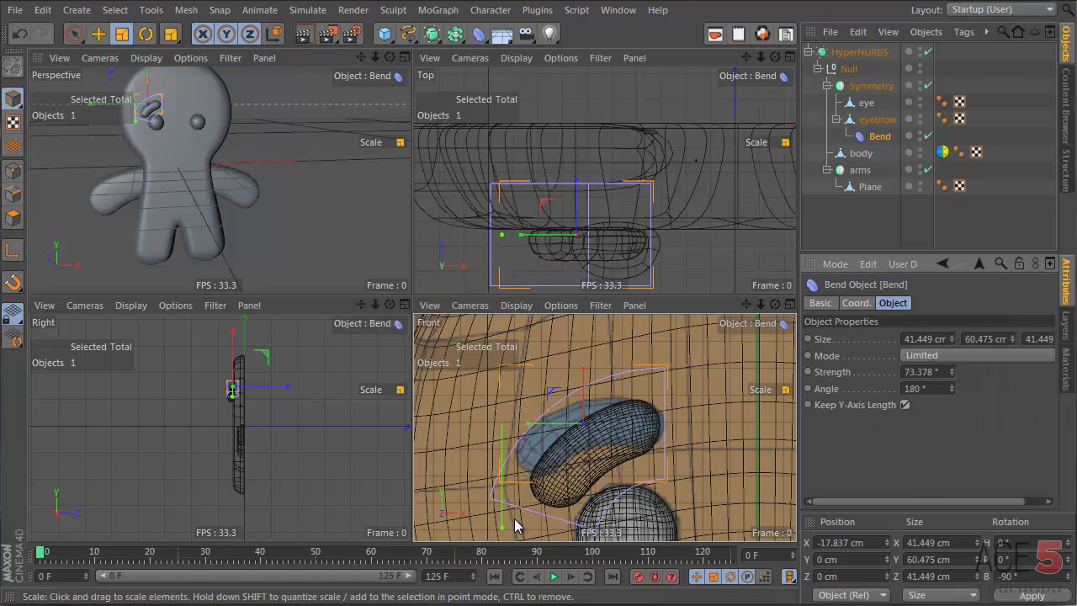
{"action": "mouse_move", "coordinate": [498, 537]}
{"action": "left_mouse_down"}
{"action": "mouse_move", "coordinate": [667, 363]}
{"action": "mouse_move", "coordinate": [477, 538]}
{"action": "mouse_move", "coordinate": [669, 363]}
{"action": "mouse_move", "coordinate": [495, 523]}
{"action": "left_mouse_up"}
- Rotate the bent eyebrow to about 47° in bank so that it follows the brow in the reference image
{"action": "left_click", "coordinate": [872, 119]}
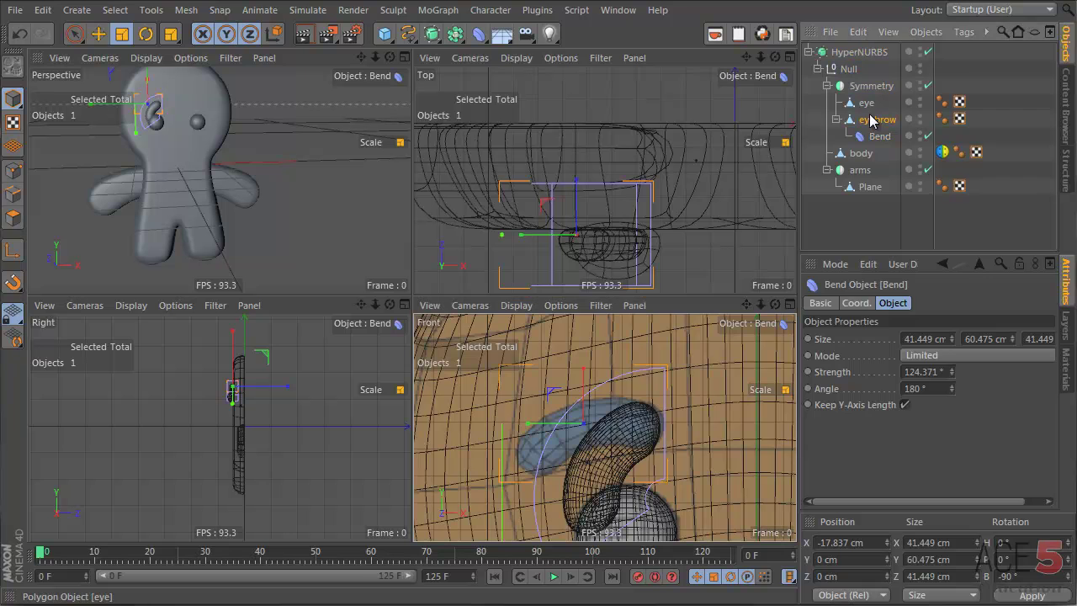
{"action": "key", "text": "r"}
{"action": "left_click_drag", "start_coordinate": [711, 340], "coordinate": [740, 458]}
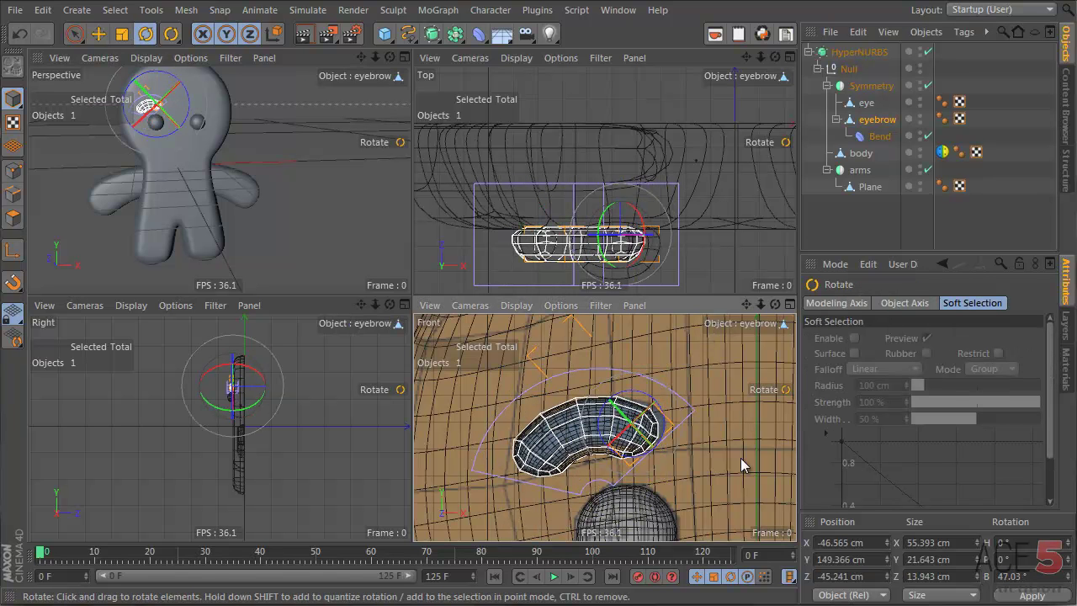
{"action": "left_click", "coordinate": [876, 119]}
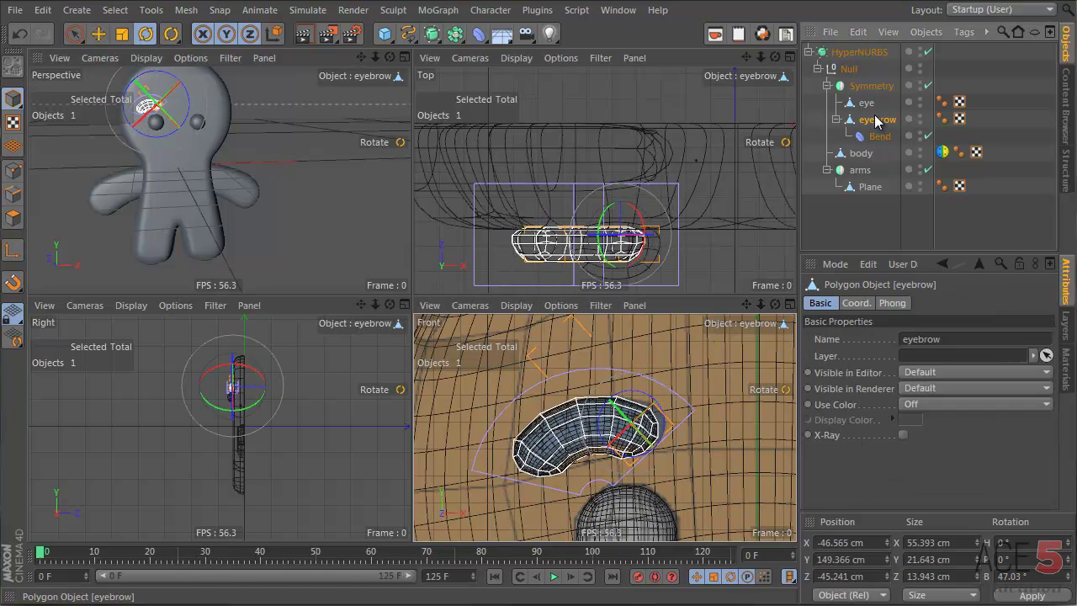
{"action": "key", "text": "t"}
{"action": "left_click_drag", "start_coordinate": [728, 396], "coordinate": [633, 439]}
{"action": "key", "text": "ctrl+z"}
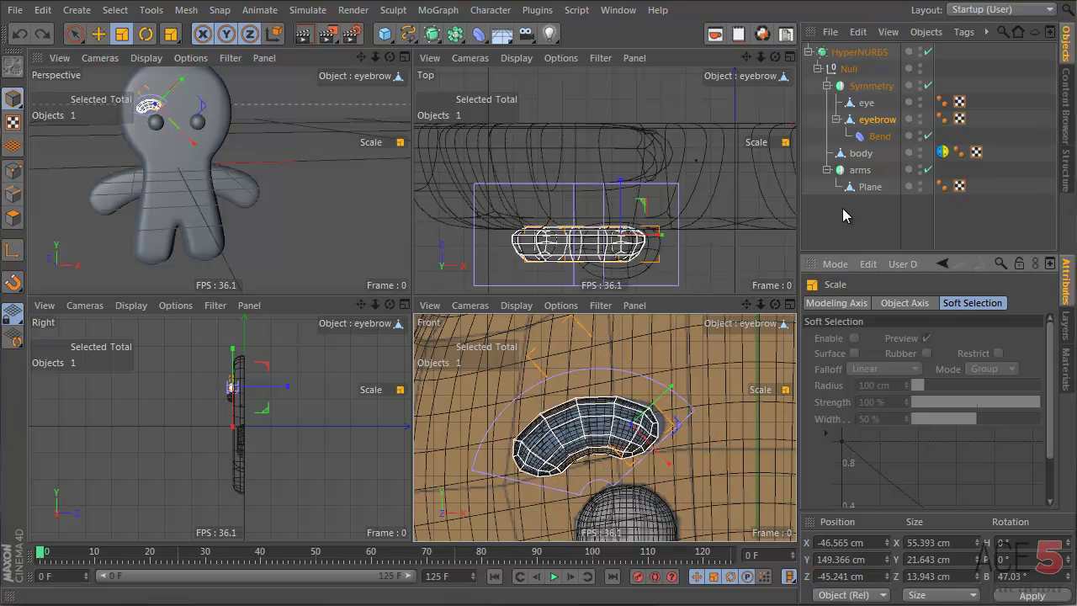
- Take the Bend deformer out of the eyebrow, place it just above it, and group both under a null
{"action": "left_click_drag", "start_coordinate": [884, 135], "coordinate": [873, 111]}
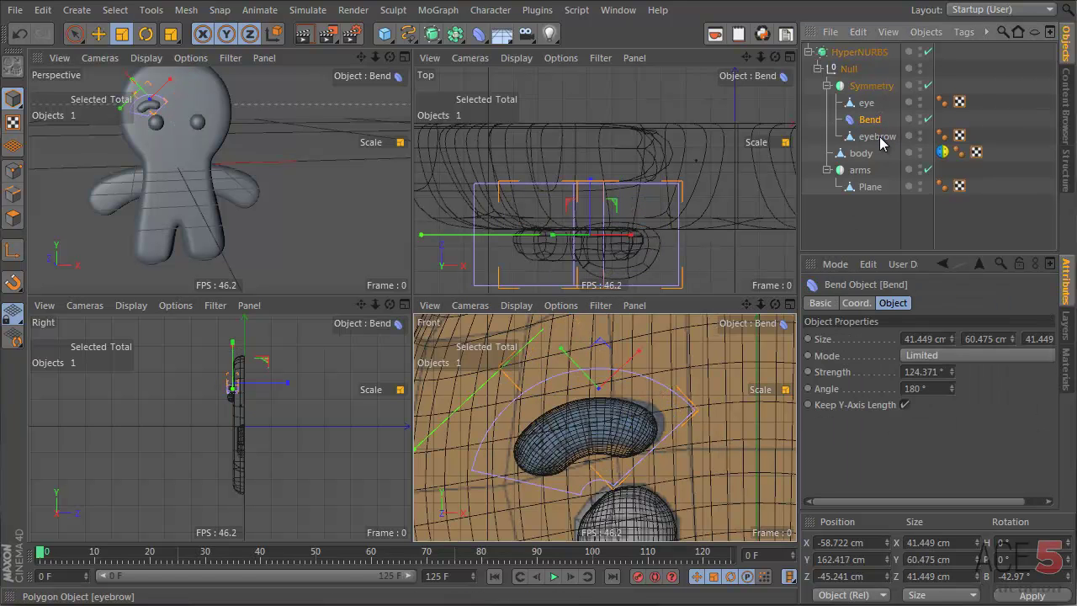
{"action": "left_click", "coordinate": [879, 138], "text": "shift"}
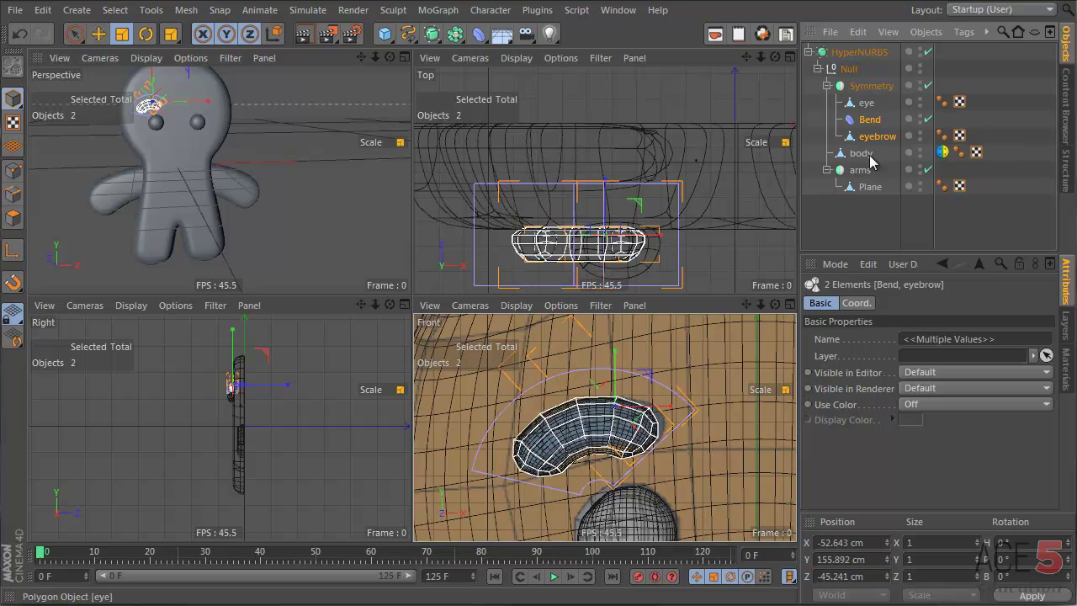
{"action": "key", "text": "alt+g"}
{"action": "left_click", "coordinate": [837, 120]}
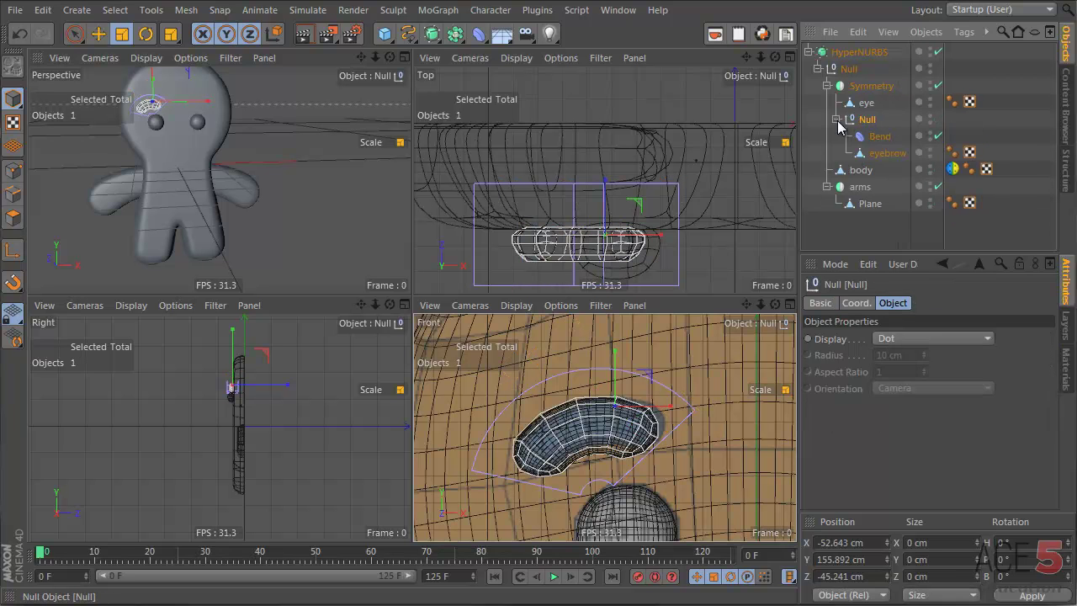
- Scale the eyebrow mesh inside the new group to about 57.6 × 16.7 × 10.8 cm, making it slimmer
{"action": "left_click", "coordinate": [880, 152]}
{"action": "key", "text": "t"}
{"action": "left_click_drag", "start_coordinate": [690, 444], "coordinate": [661, 454]}
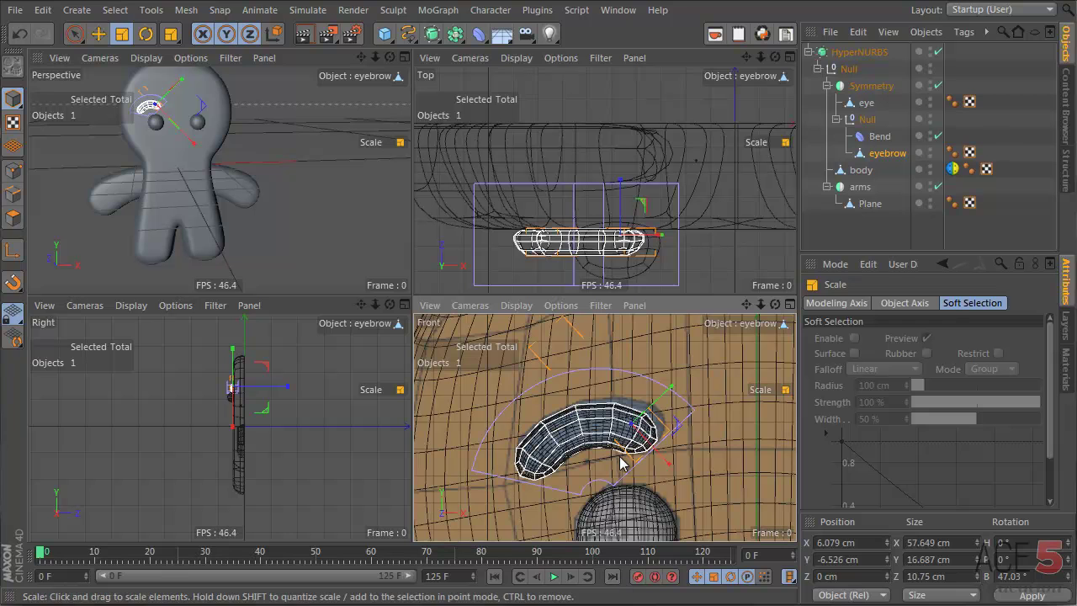
{"action": "left_click", "coordinate": [871, 224]}
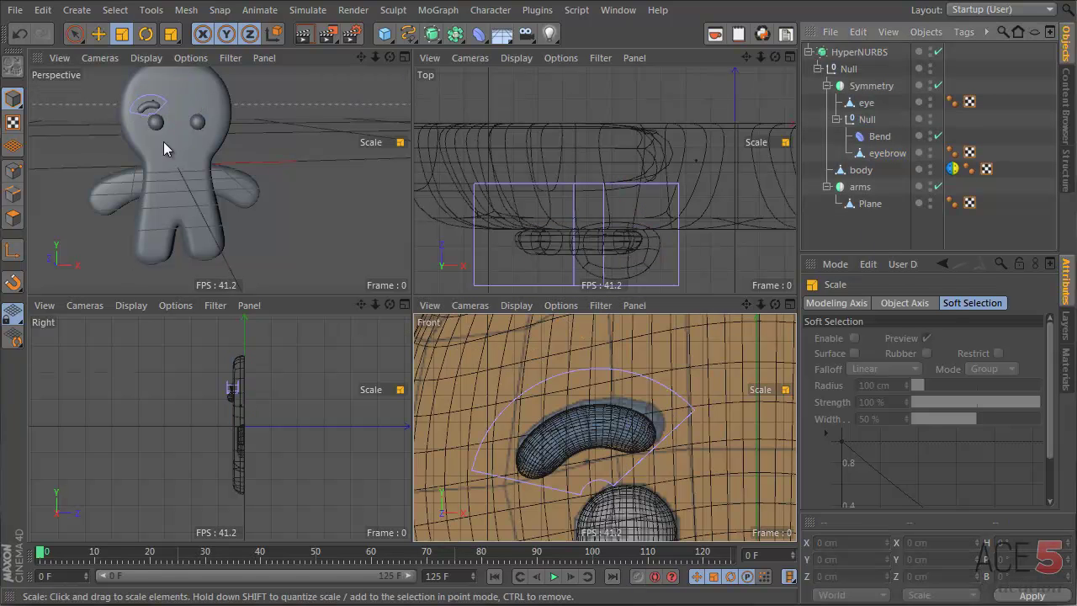
- Move the eyebrow group to about X -49.5, Y 159.0 cm and set the Bend strength to about 99°
{"action": "left_click", "coordinate": [866, 119]}
{"action": "key", "text": "e"}
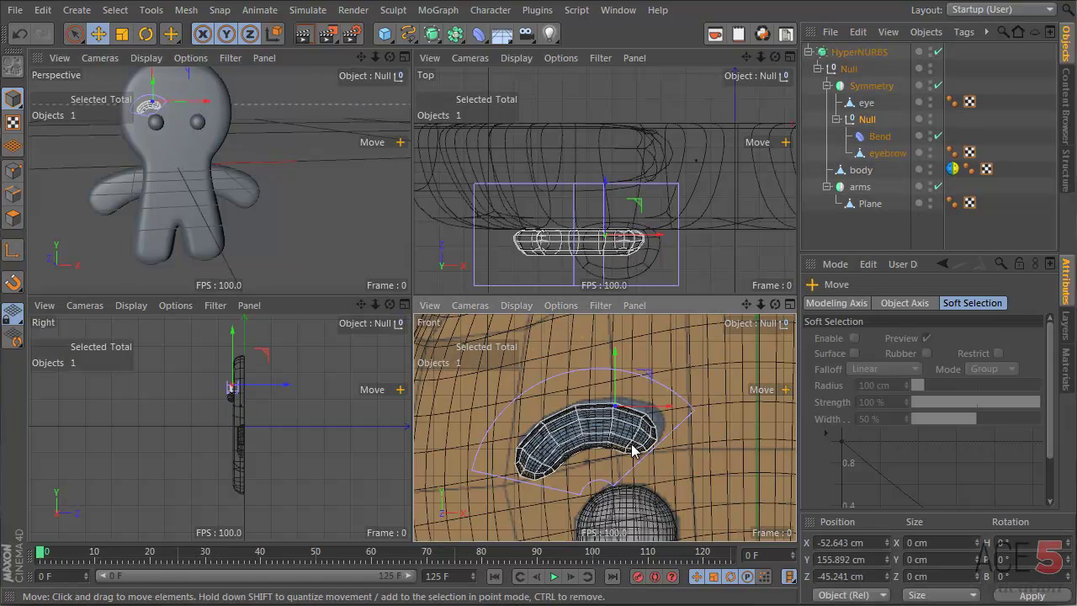
{"action": "left_click_drag", "start_coordinate": [637, 444], "coordinate": [631, 444]}
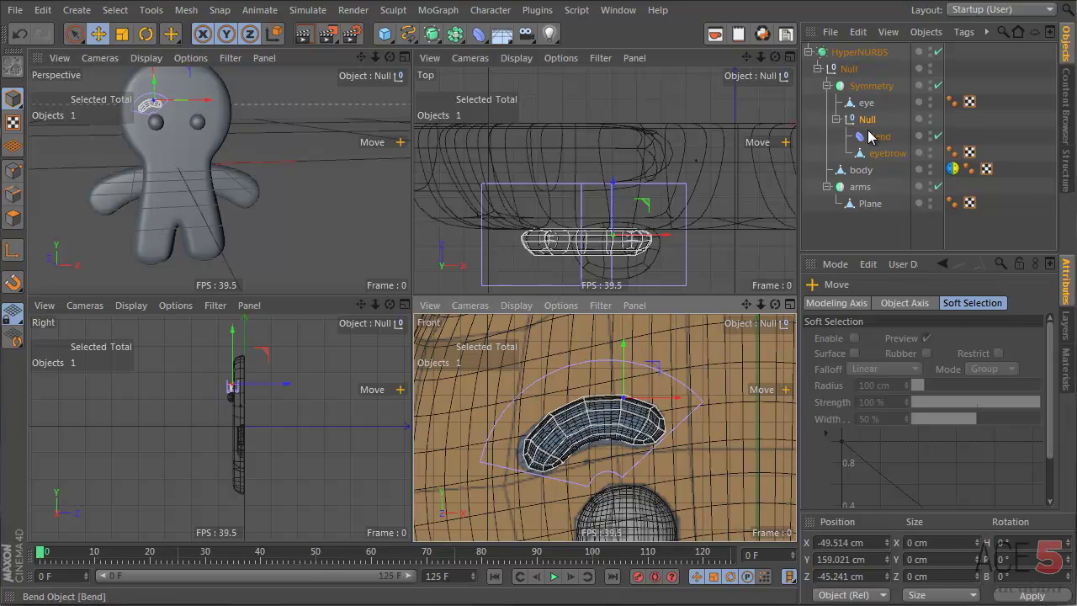
{"action": "left_click", "coordinate": [871, 136]}
{"action": "left_click_drag", "start_coordinate": [419, 445], "coordinate": [449, 416]}
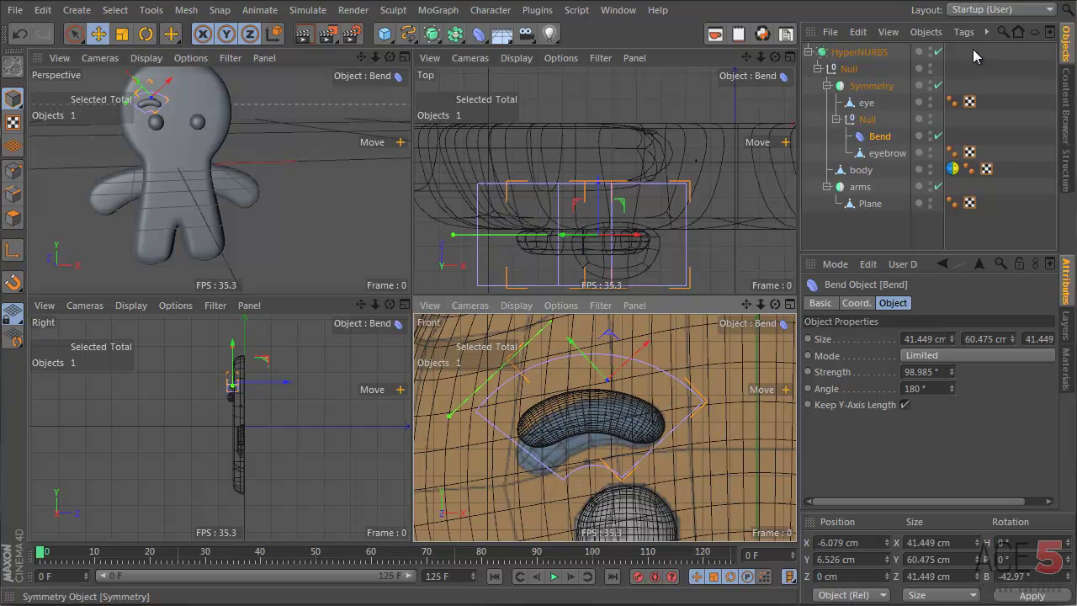
- Rotate the eyebrow group about -9.7° in bank and move it to about X -52.0, Y 155.0 cm over the reference brow
{"action": "left_click", "coordinate": [867, 118]}
{"action": "key", "text": "r"}
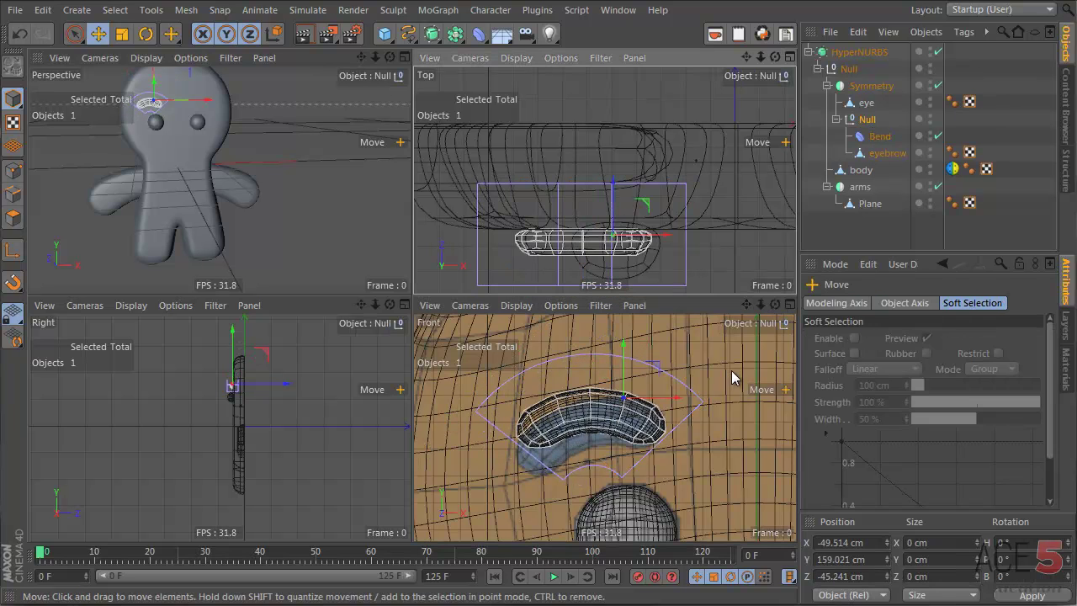
{"action": "left_click_drag", "start_coordinate": [731, 370], "coordinate": [709, 379]}
{"action": "right_click", "coordinate": [745, 397]}
{"action": "left_click", "coordinate": [744, 405]}
{"action": "key", "text": "e"}
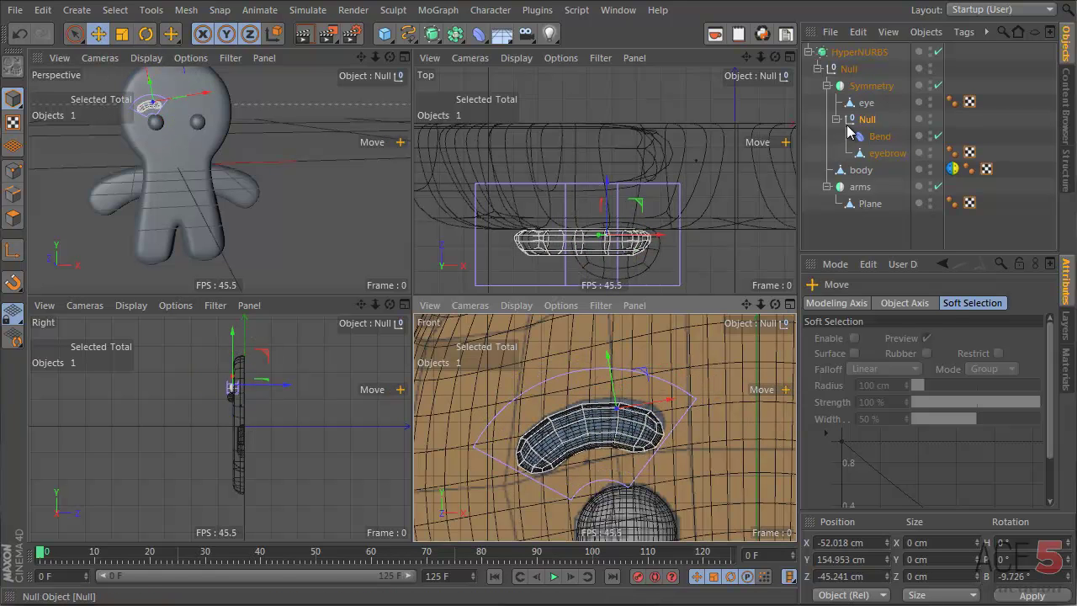
- Group the eye and the eyebrow null under one null inside Symmetry so that both are mirrored
{"action": "left_click", "coordinate": [837, 119]}
{"action": "left_click", "coordinate": [861, 107], "text": "ctrl"}
{"action": "left_click", "coordinate": [864, 116], "text": "ctrl"}
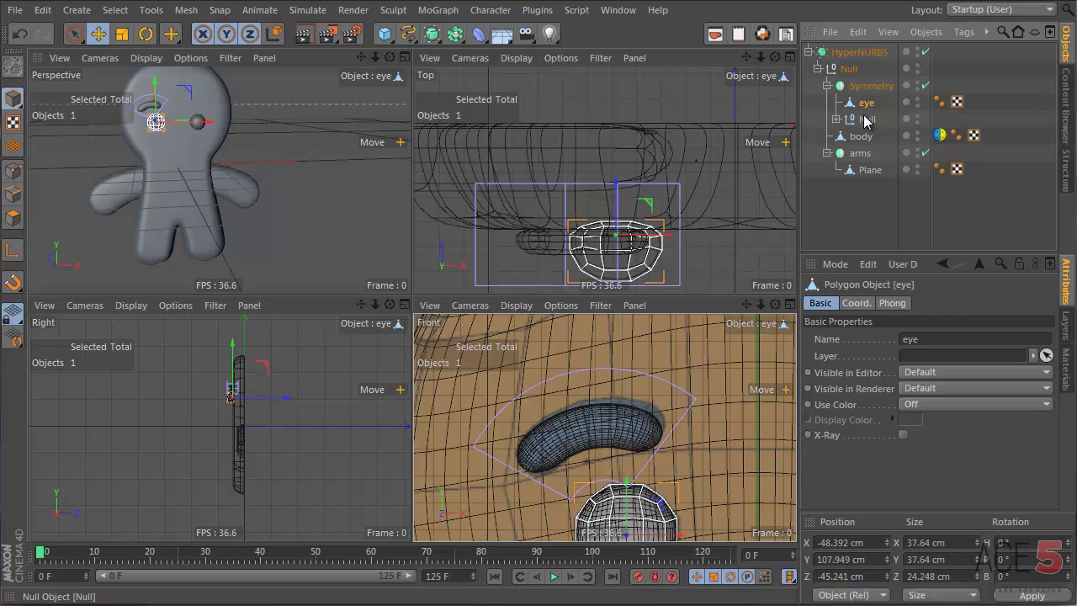
{"action": "left_click", "coordinate": [864, 116], "text": "ctrl"}
{"action": "key", "text": "alt+g"}
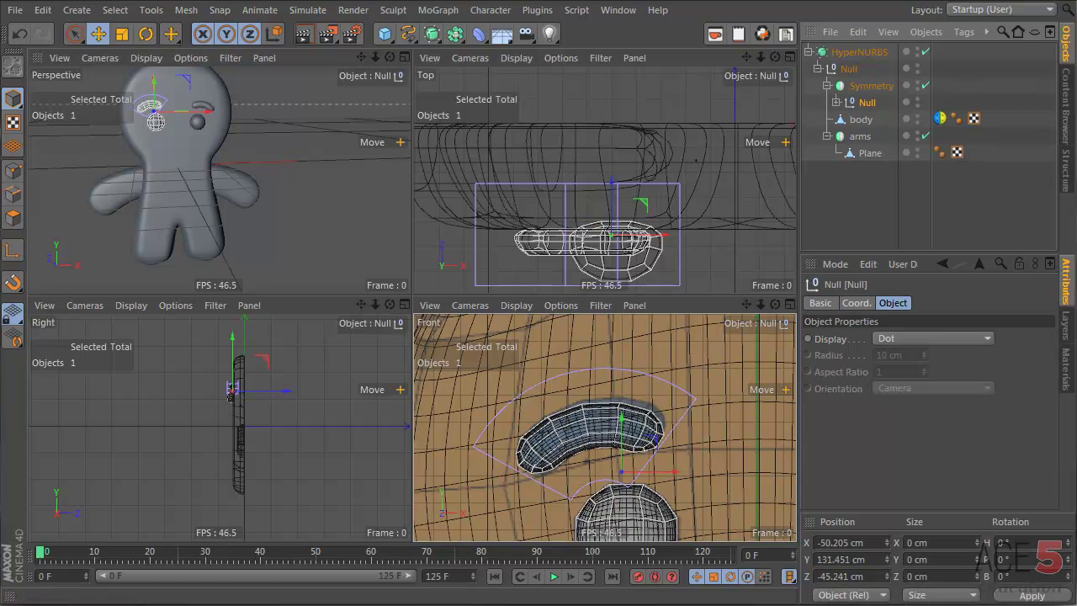
{"action": "left_click", "coordinate": [857, 182]}
- Hide the Bend deformer's cage in the viewports while keeping the deformer enabled
{"action": "left_click_drag", "start_coordinate": [253, 167], "coordinate": [147, 128], "text": "alt"}
{"action": "right_click_drag", "start_coordinate": [180, 126], "coordinate": [281, 97], "text": "alt"}
{"action": "left_click_drag", "start_coordinate": [196, 127], "coordinate": [217, 149], "text": "alt"}
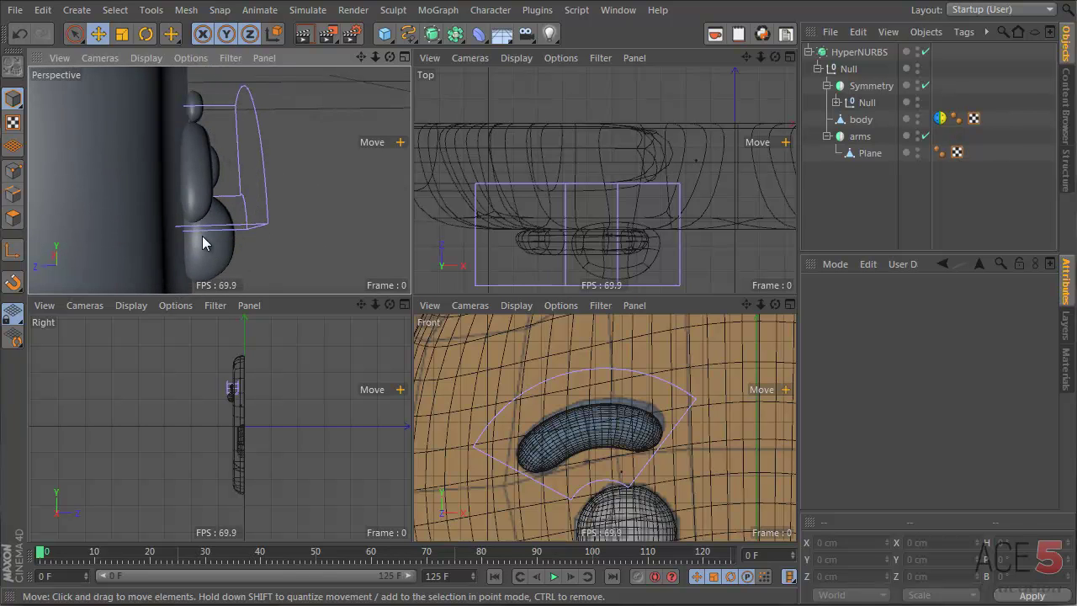
{"action": "left_click_drag", "start_coordinate": [205, 187], "coordinate": [164, 128], "text": "alt"}
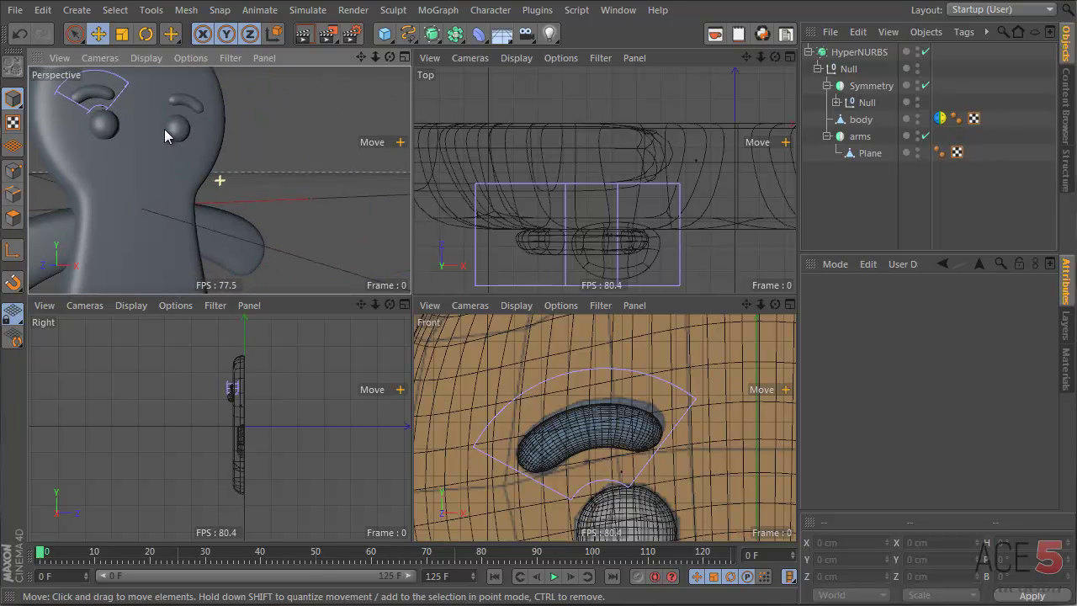
{"action": "left_click", "coordinate": [836, 103]}
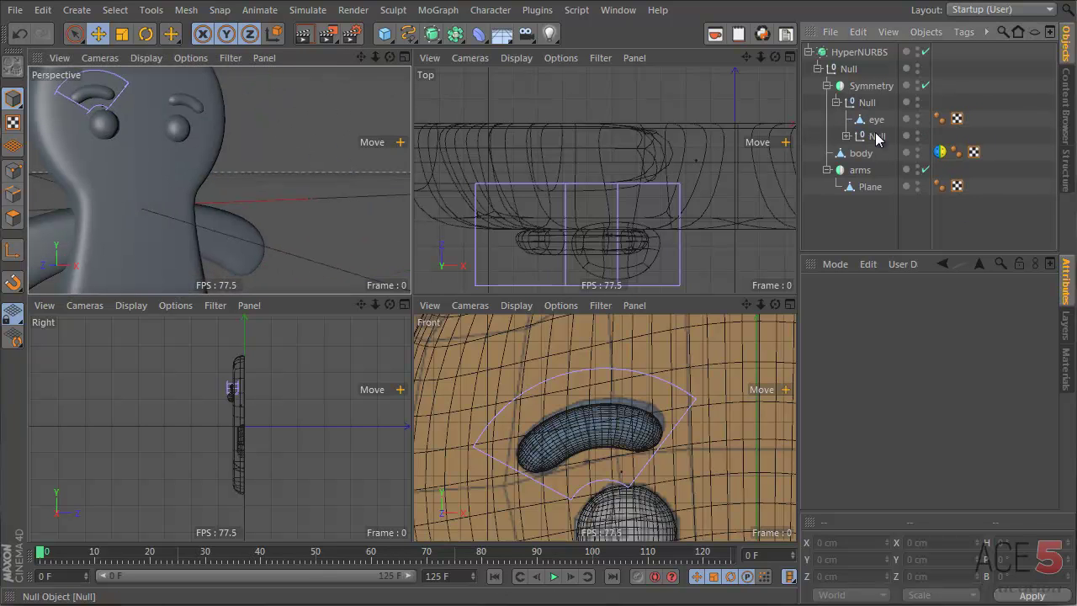
{"action": "left_click", "coordinate": [846, 136]}
{"action": "left_click", "coordinate": [943, 152]}
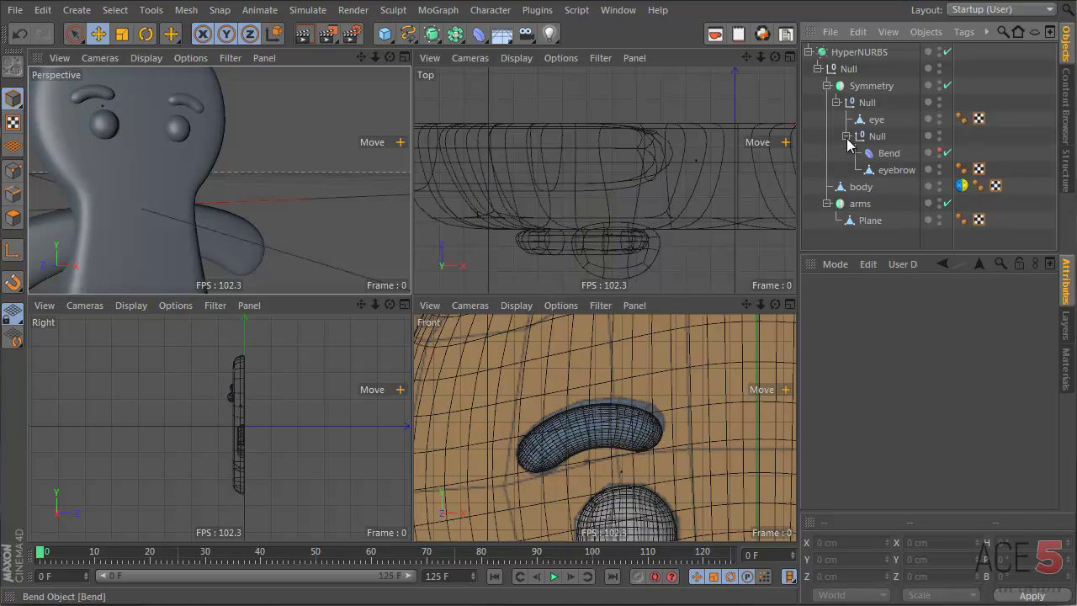
{"action": "left_click", "coordinate": [847, 137]}
- Move the eyebrow null to about X 2.4, Y 24.9 cm within its parent group, balancing both brows against the reference
{"action": "right_click_drag", "start_coordinate": [159, 144], "coordinate": [111, 156], "text": "alt"}
{"action": "left_click_drag", "start_coordinate": [127, 188], "coordinate": [61, 166], "text": "alt"}
{"action": "right_click_drag", "start_coordinate": [654, 446], "coordinate": [631, 447], "text": "alt"}
{"action": "scroll", "coordinate": [633, 453], "scroll_direction": "down", "scroll_amount": 5}
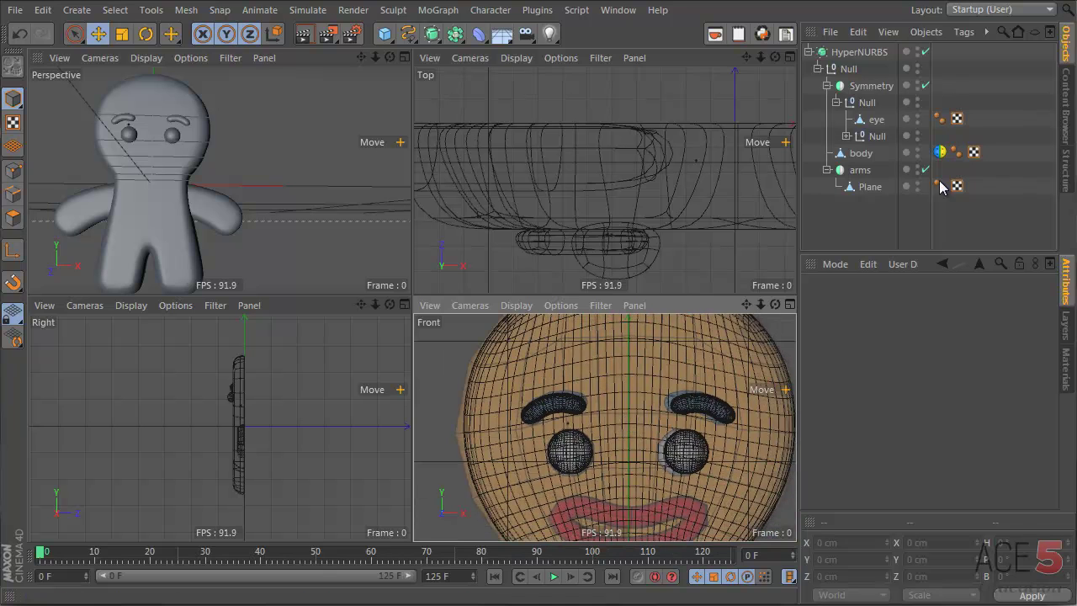
{"action": "left_click", "coordinate": [875, 135]}
{"action": "left_click", "coordinate": [875, 120]}
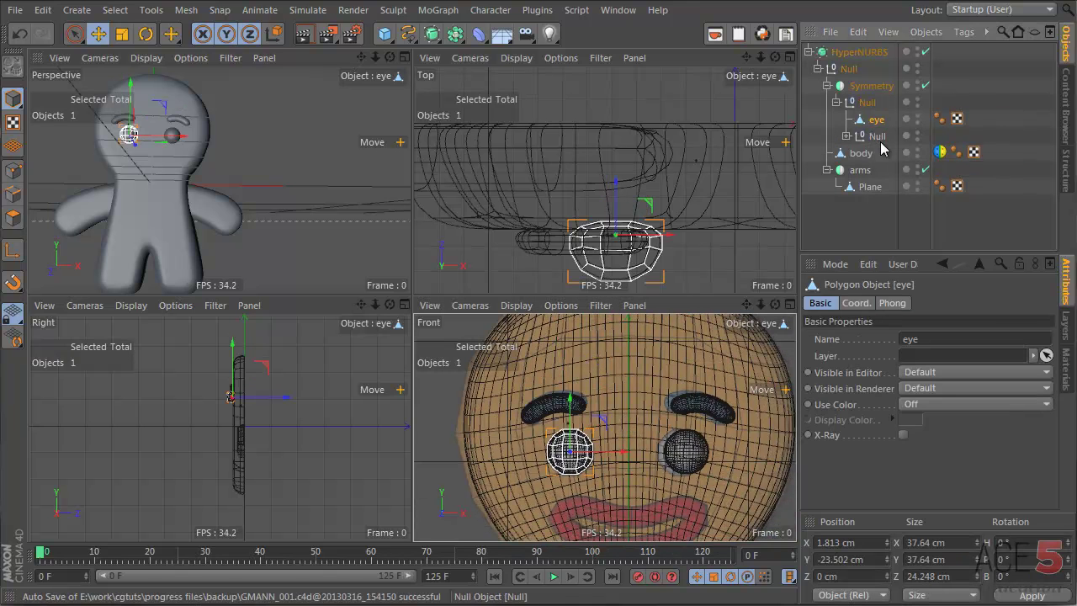
{"action": "left_click", "coordinate": [880, 141]}
{"action": "left_click_drag", "start_coordinate": [615, 457], "coordinate": [619, 455]}
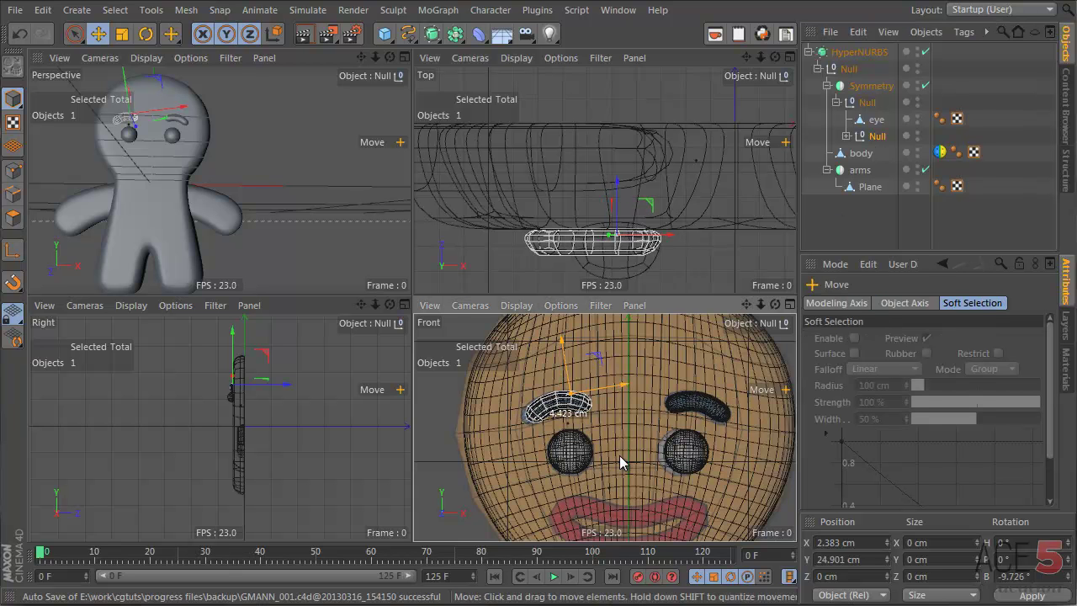
- Shift the Symmetry object holding the eyes and eyebrows along X to about 14.0 cm
{"action": "mouse_move", "coordinate": [675, 463]}
{"action": "right_mouse_down", "text": "alt"}
{"action": "mouse_move", "coordinate": [629, 468]}
{"action": "mouse_move", "coordinate": [688, 471]}
{"action": "right_mouse_up", "text": "alt"}
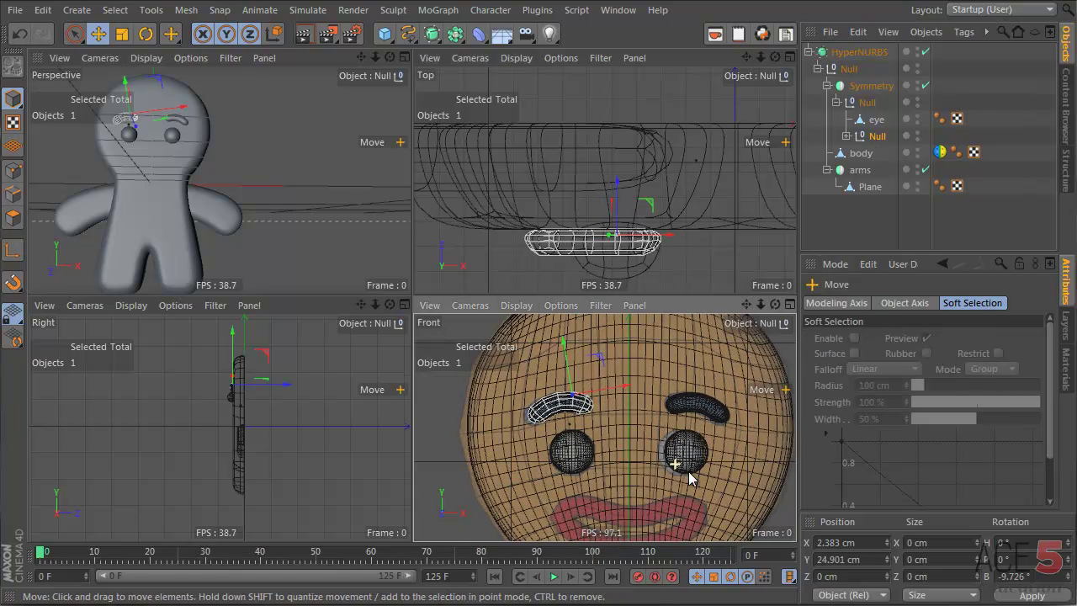
{"action": "scroll", "coordinate": [690, 473], "scroll_direction": "down", "scroll_amount": 5}
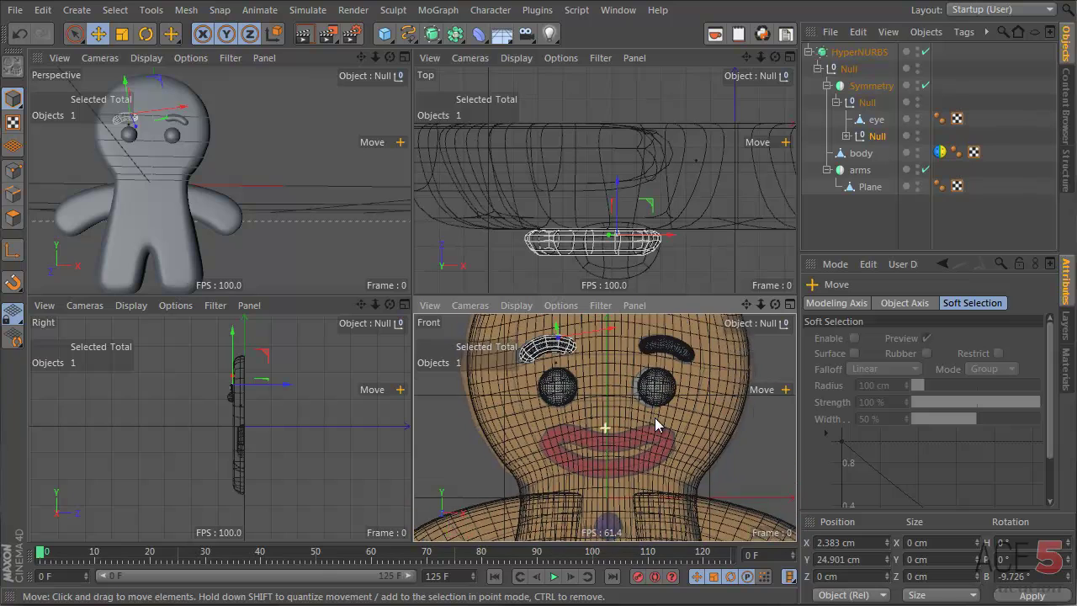
{"action": "middle_click_drag", "start_coordinate": [602, 407], "coordinate": [611, 460], "text": "alt"}
{"action": "scroll", "coordinate": [681, 441], "scroll_direction": "up", "scroll_amount": 4}
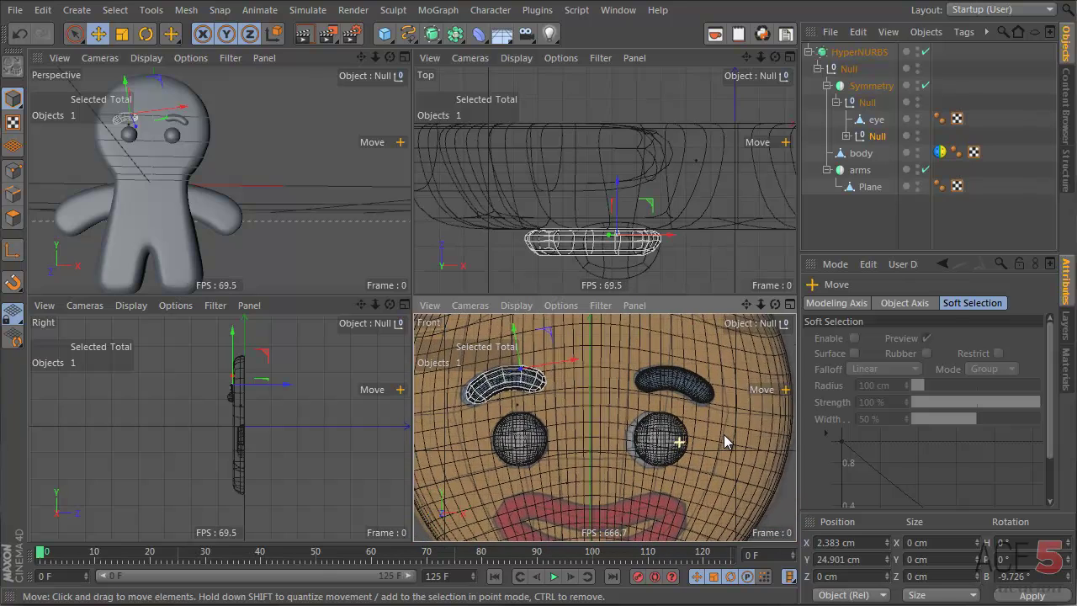
{"action": "left_click", "coordinate": [867, 85]}
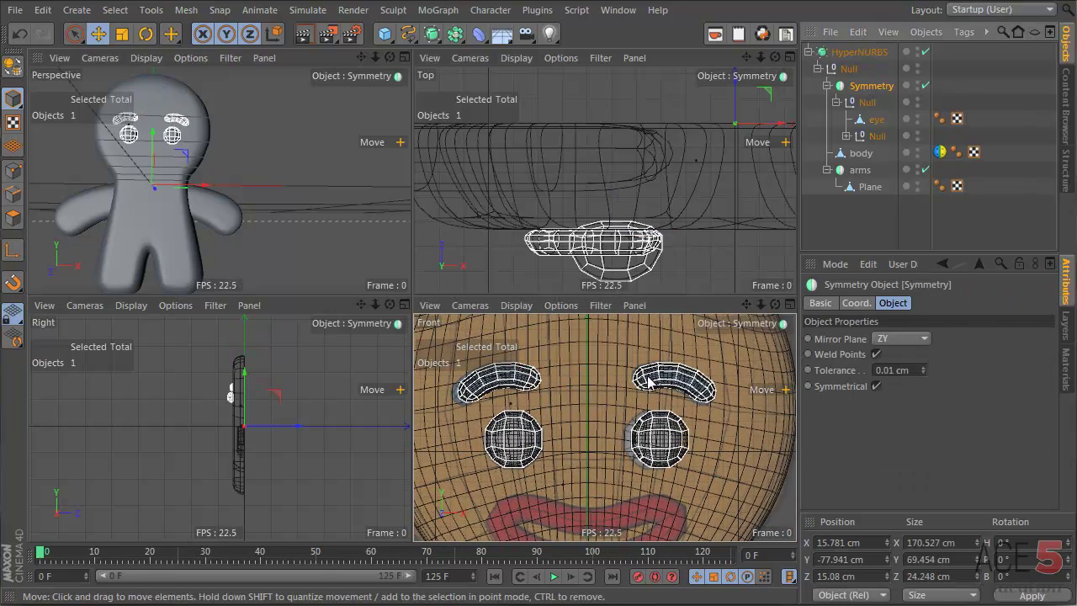
{"action": "scroll", "coordinate": [621, 408], "scroll_direction": "down", "scroll_amount": 3}
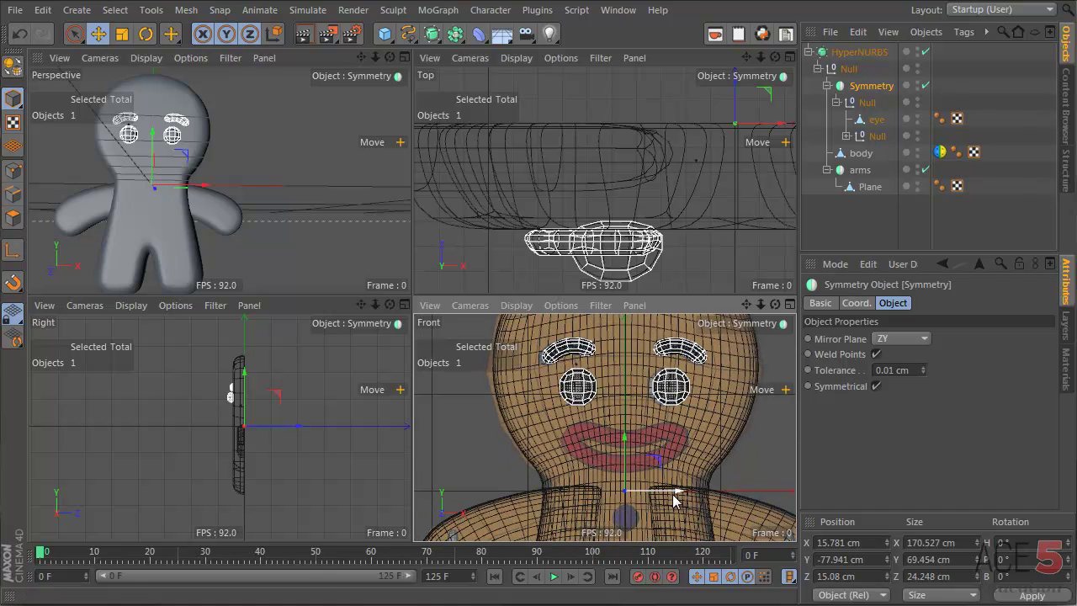
{"action": "left_click_drag", "start_coordinate": [679, 499], "coordinate": [672, 500]}
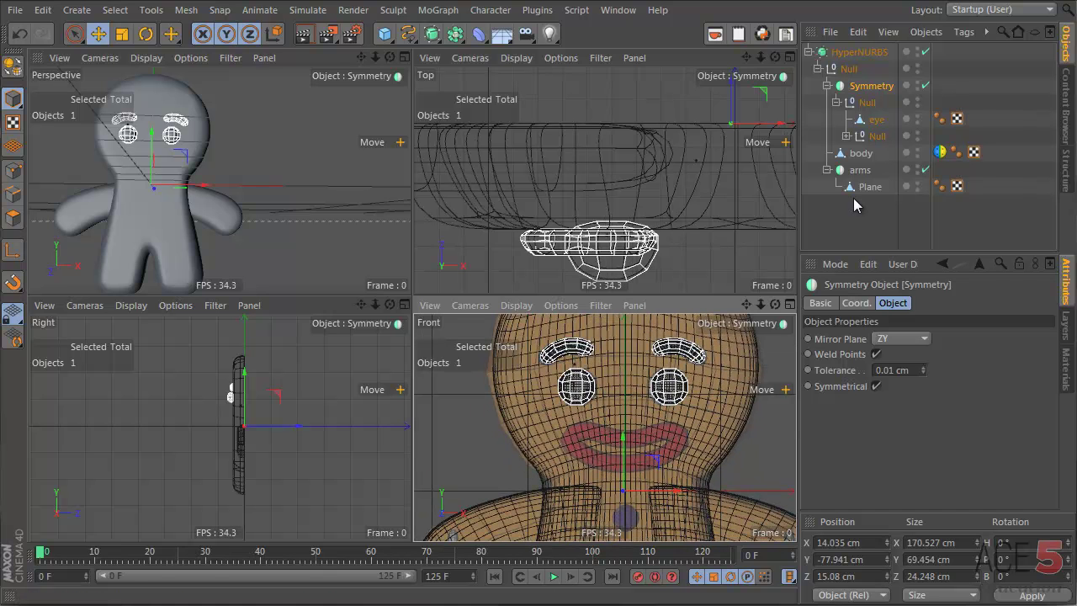
{"action": "left_click", "coordinate": [847, 209]}
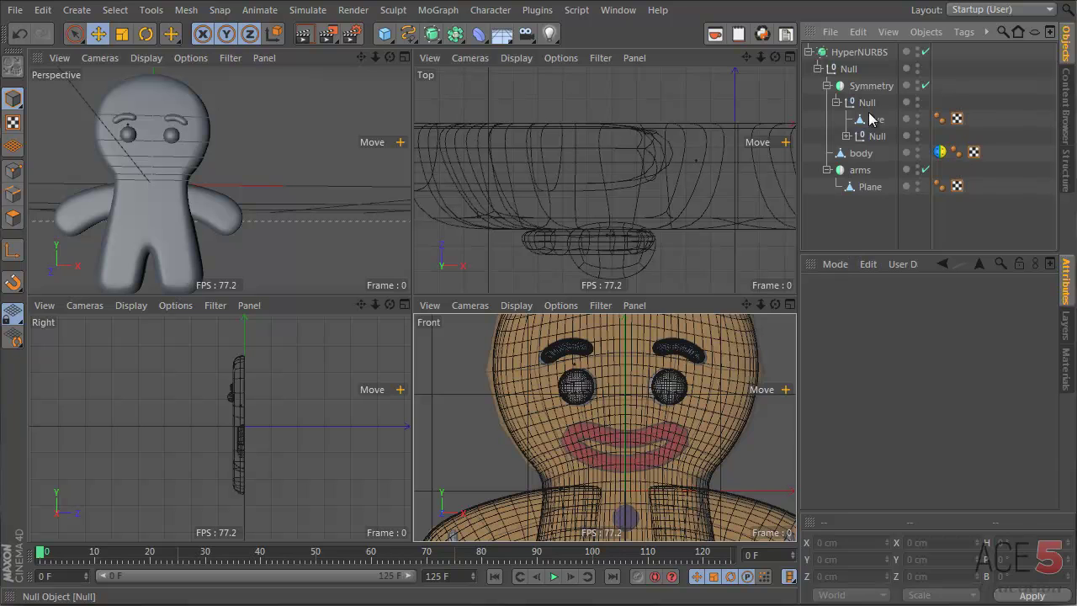
- Nudge the null with the eye and eyebrow slightly toward the face's centre line to match the reference
{"action": "left_click", "coordinate": [867, 101]}
{"action": "left_click_drag", "start_coordinate": [622, 369], "coordinate": [626, 363]}
{"action": "left_click", "coordinate": [850, 212]}
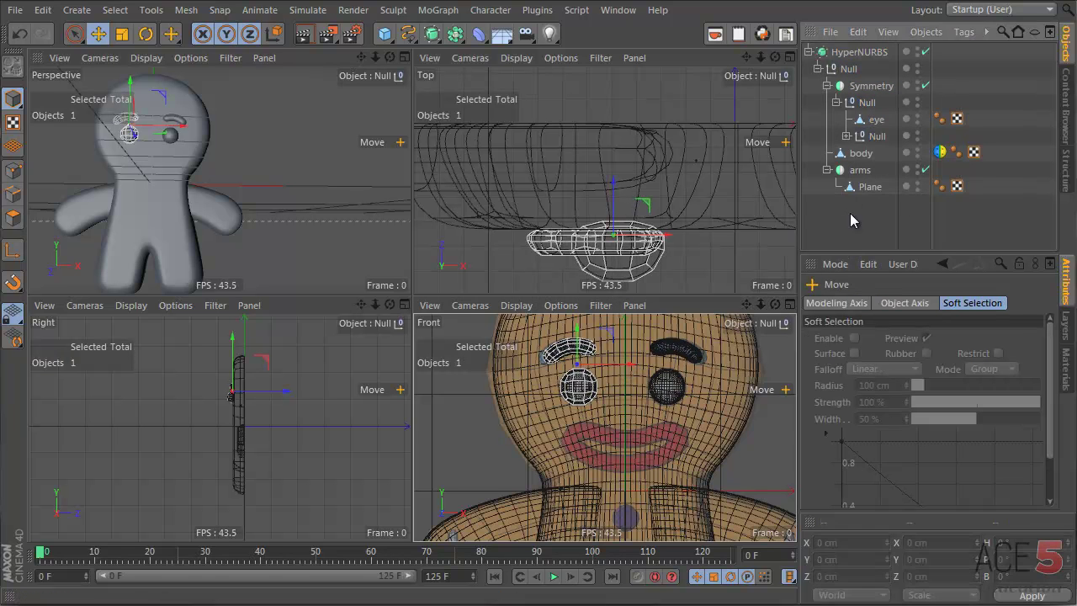
- Scale the eyebrow up uniformly to about 65.6 × 17.8 × 11.5 cm so it fills the reference brow
{"action": "left_click", "coordinate": [875, 135]}
{"action": "left_click", "coordinate": [846, 137]}
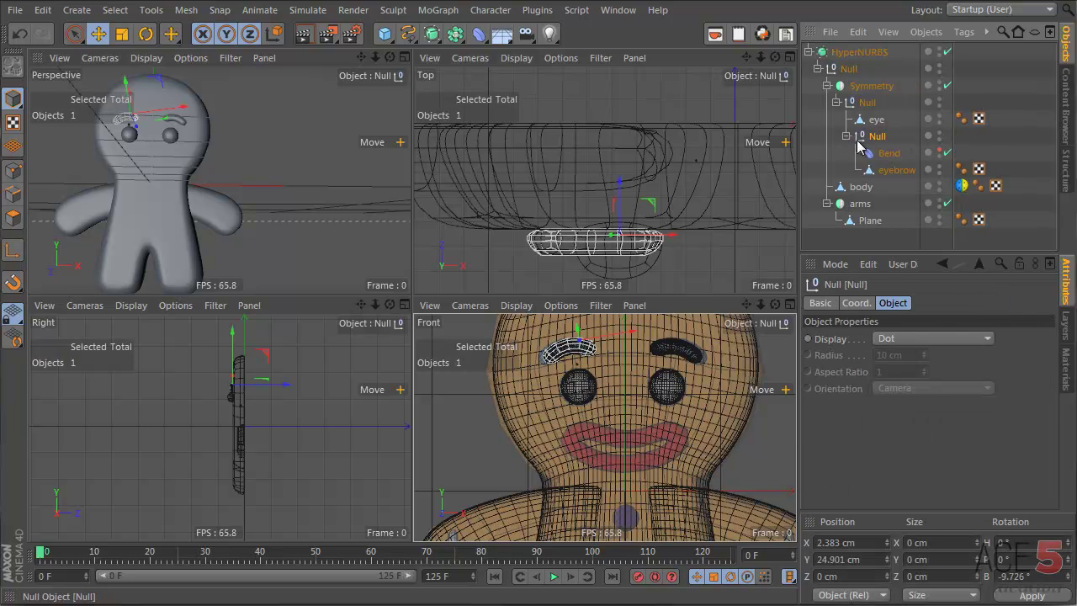
{"action": "left_click", "coordinate": [891, 170]}
{"action": "right_click_drag", "start_coordinate": [507, 420], "coordinate": [623, 378], "text": "alt"}
{"action": "middle_click_drag", "start_coordinate": [622, 378], "coordinate": [563, 526], "text": "alt"}
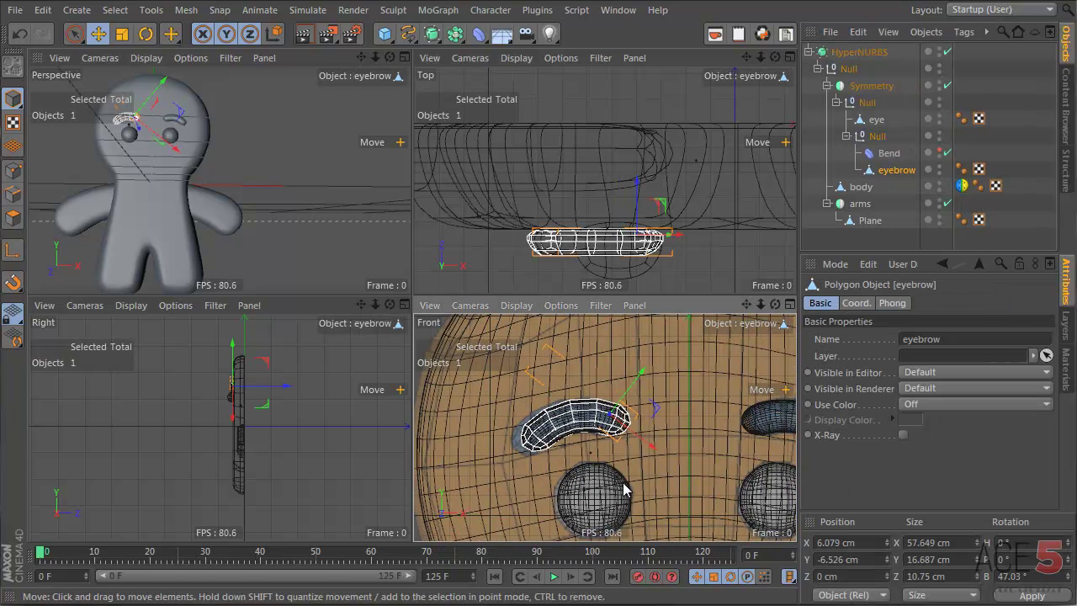
{"action": "key", "text": "t"}
{"action": "left_click_drag", "start_coordinate": [685, 384], "coordinate": [730, 370]}
{"action": "left_click_drag", "start_coordinate": [620, 469], "coordinate": [654, 443]}
- Rotate the null holding the eyebrow and Bend deformer to a bank angle of about -6.1°
{"action": "left_click", "coordinate": [871, 136]}
{"action": "key", "text": "r"}
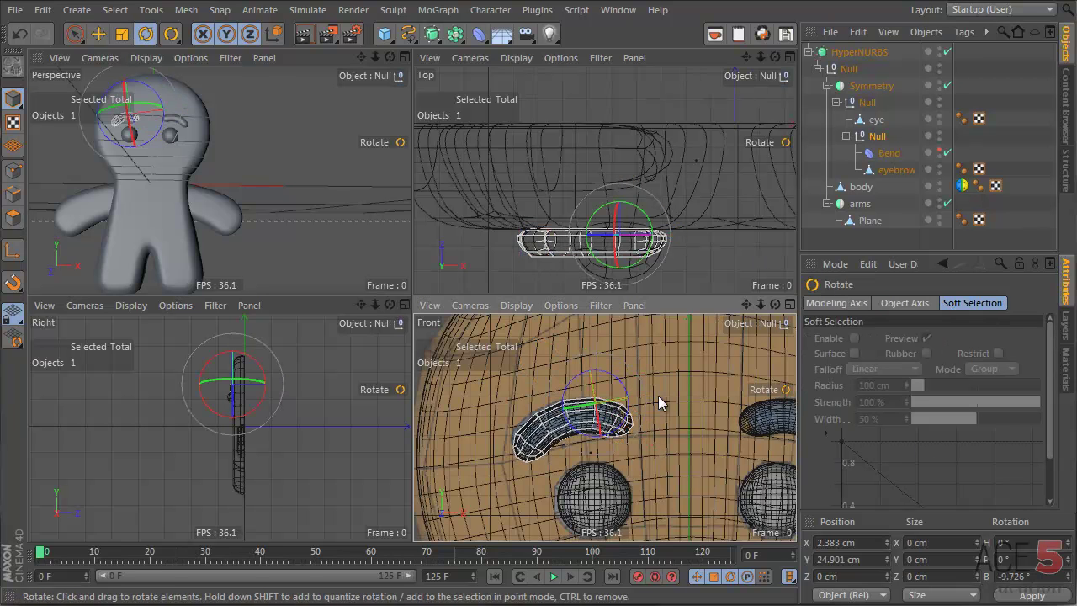
{"action": "left_click_drag", "start_coordinate": [658, 395], "coordinate": [697, 357]}
{"action": "left_click", "coordinate": [682, 382]}
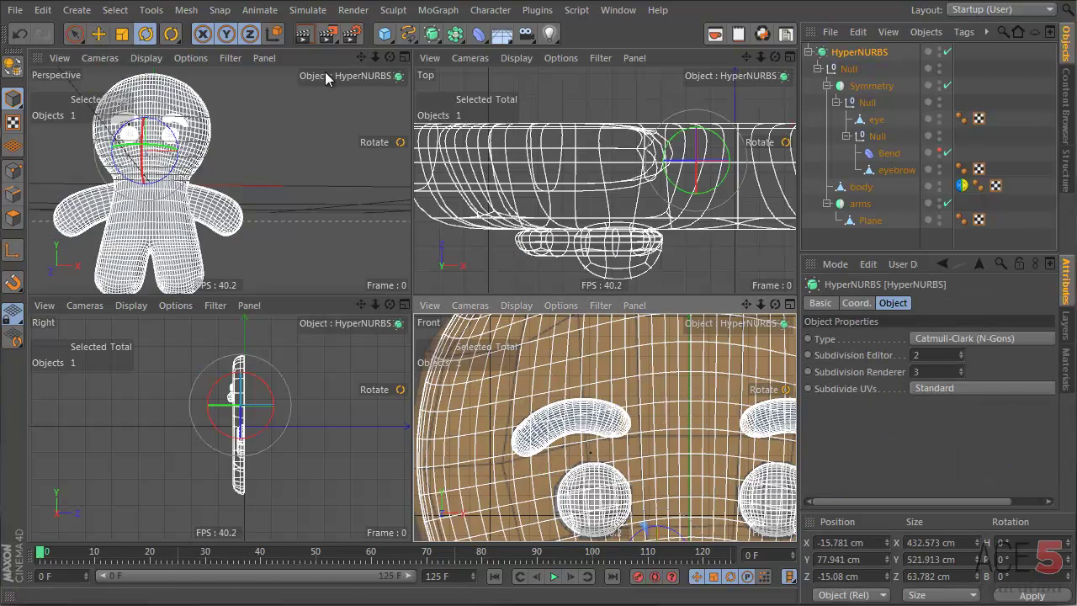
{"action": "left_click", "coordinate": [325, 72]}
{"action": "right_click_drag", "start_coordinate": [210, 173], "coordinate": [192, 164], "text": "alt"}
{"action": "left_click_drag", "start_coordinate": [193, 171], "coordinate": [292, 241], "text": "alt"}
{"action": "left_click", "coordinate": [876, 135]}
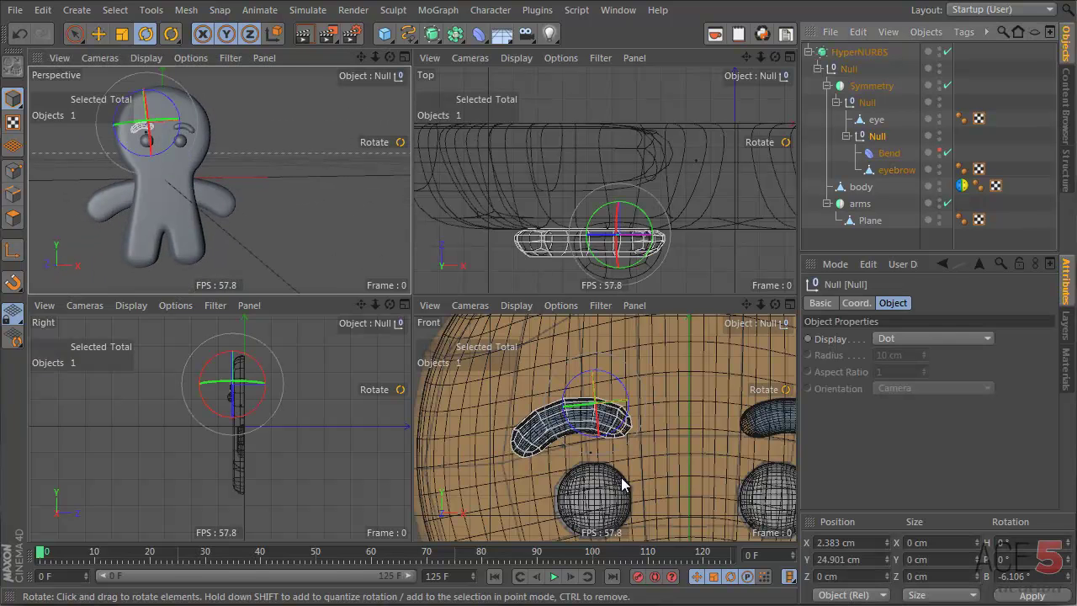
- Move only the axis of the eye-and-eyebrow null onto the eye's centre, at about X -45.5, Y 106.9 cm
{"action": "left_click", "coordinate": [868, 103]}
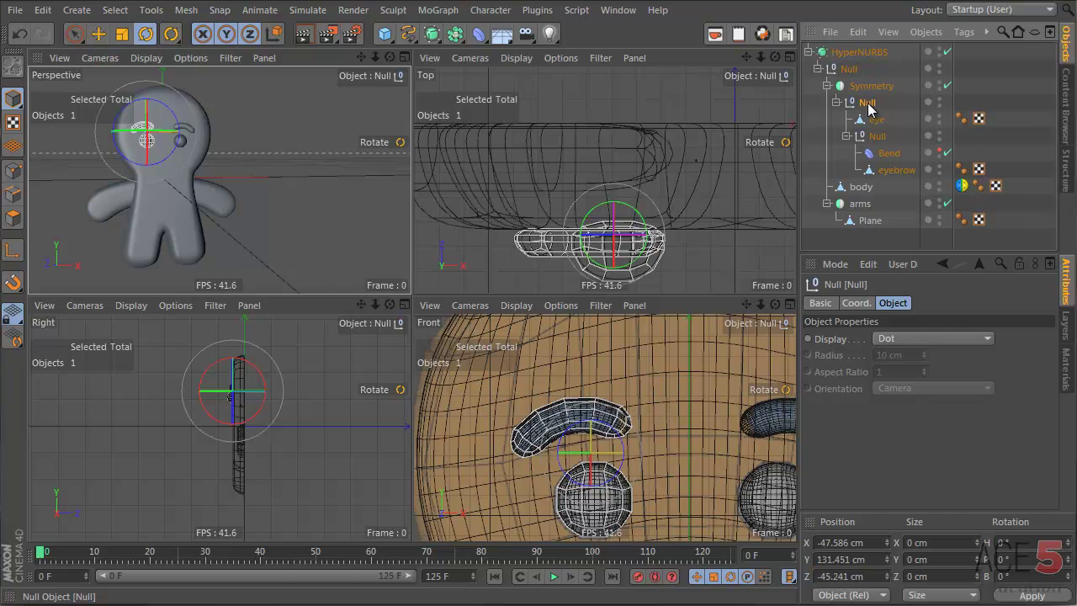
{"action": "left_click", "coordinate": [13, 250]}
{"action": "key", "text": "e"}
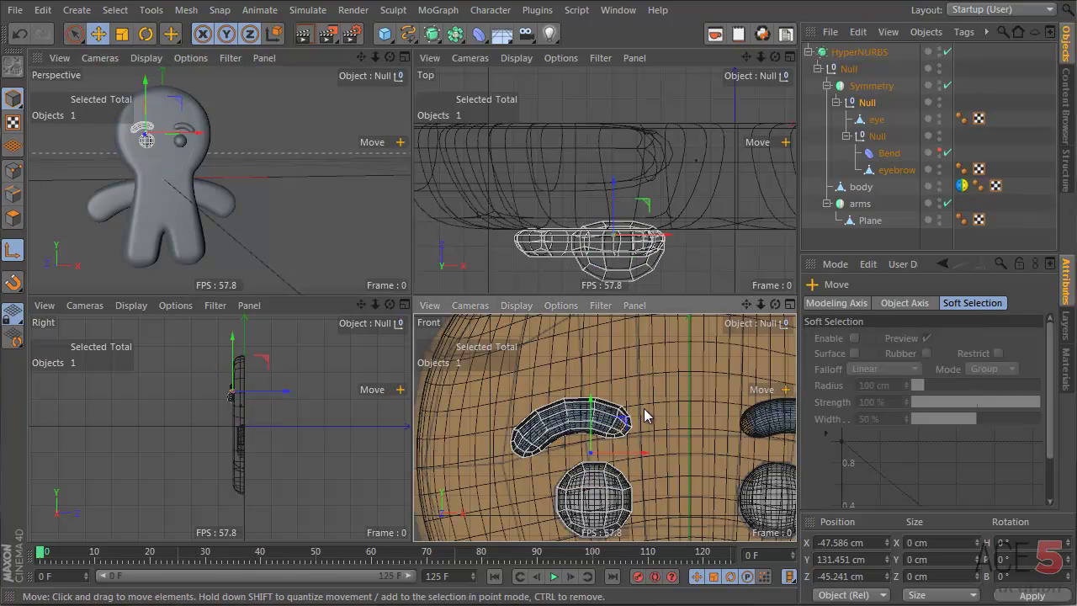
{"action": "left_click_drag", "start_coordinate": [645, 414], "coordinate": [649, 467]}
{"action": "key", "text": "r"}
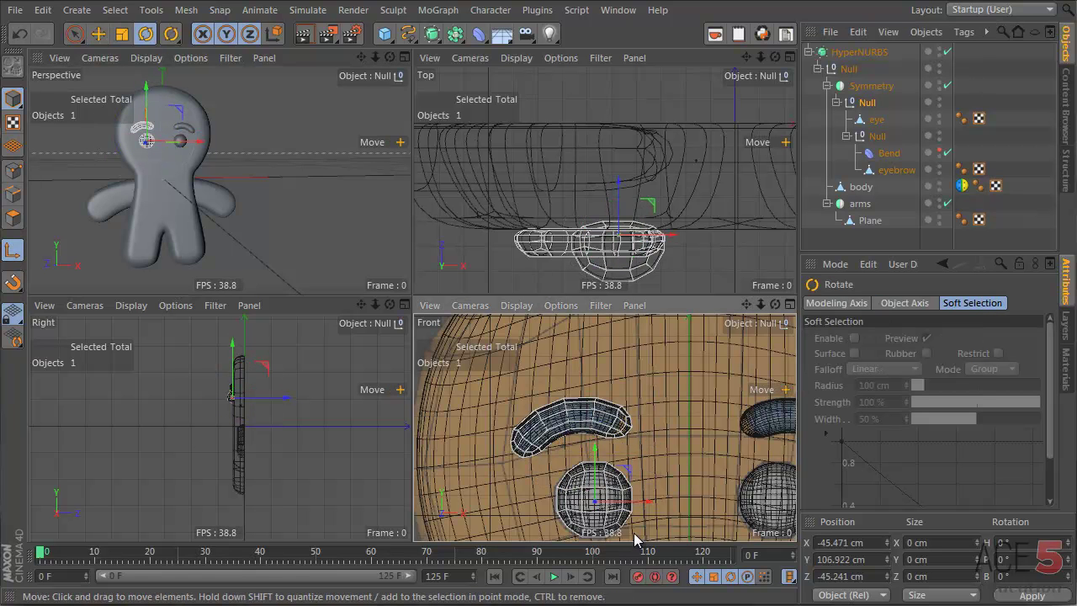
{"action": "key", "text": "t"}
{"action": "key", "text": "r"}
{"action": "key", "text": "l"}
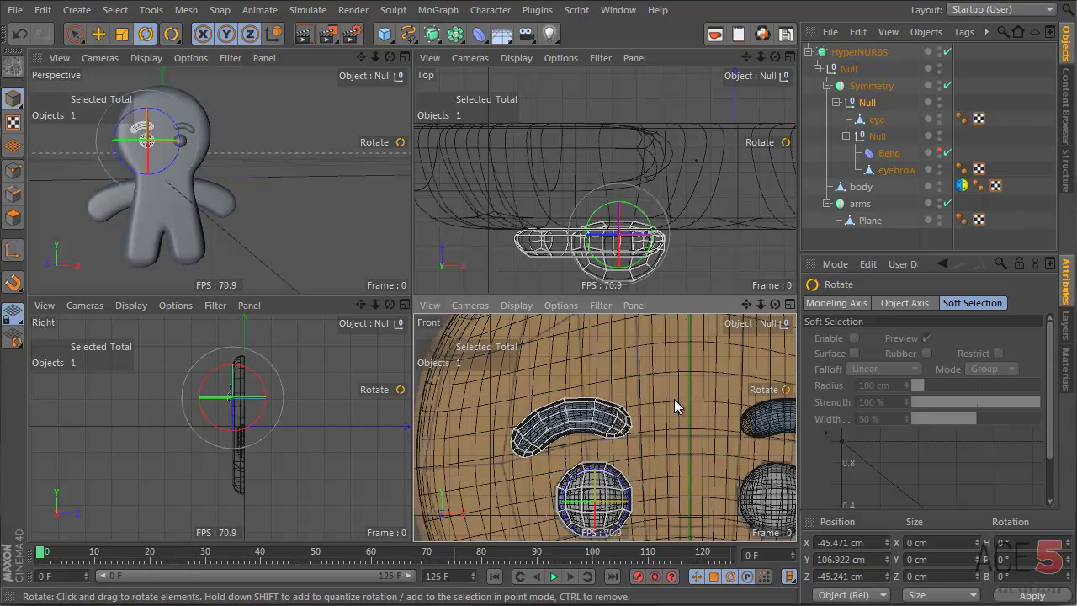
- Try rotating the eye-and-eyebrow null around the eye's centre
{"action": "left_click_drag", "start_coordinate": [674, 399], "coordinate": [657, 430]}
{"action": "key", "text": "ctrl+z"}
{"action": "left_click", "coordinate": [905, 188]}
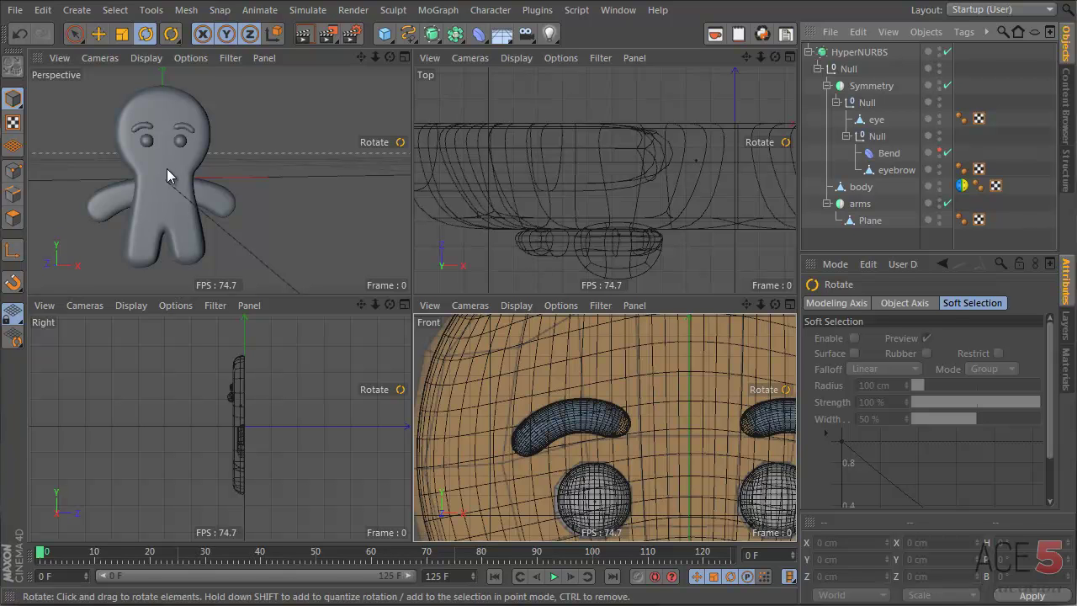
- Shorten the eyebrow slightly by scaling it along its own X axis, keeping its outer end in place
{"action": "left_click", "coordinate": [609, 429]}
{"action": "left_click", "coordinate": [898, 170]}
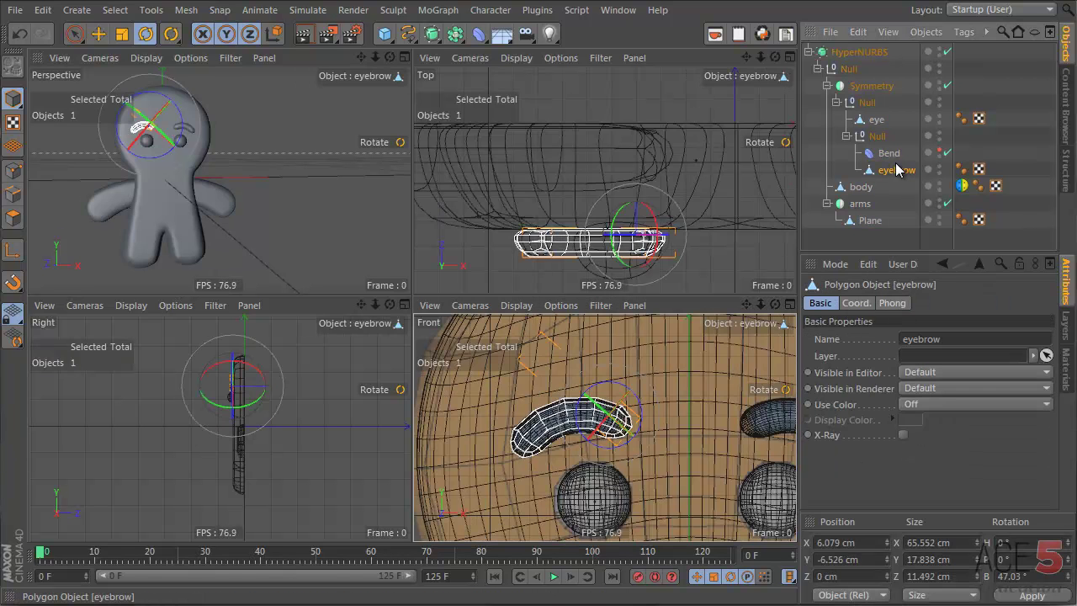
{"action": "key", "text": "t"}
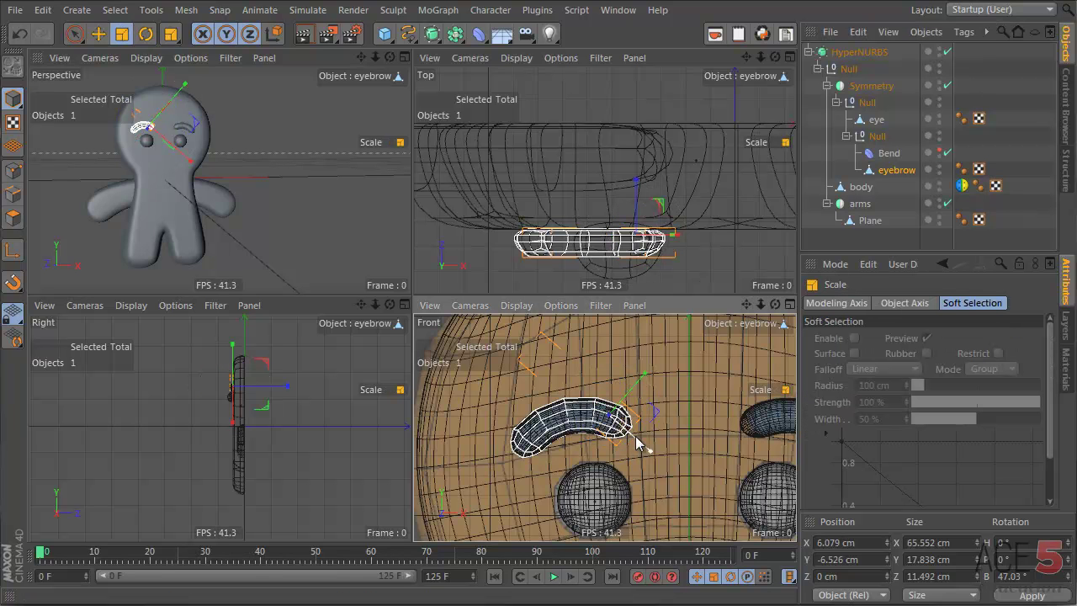
{"action": "left_click_drag", "start_coordinate": [646, 448], "coordinate": [640, 448]}
{"action": "key", "text": "e"}
{"action": "left_click", "coordinate": [640, 449]}
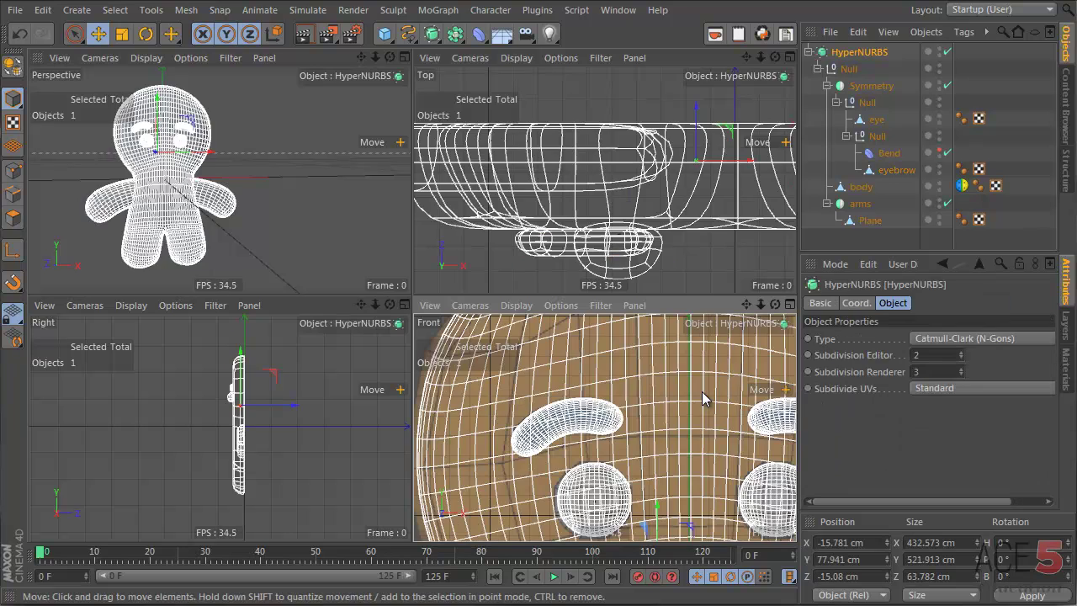
{"action": "left_click", "coordinate": [879, 244]}
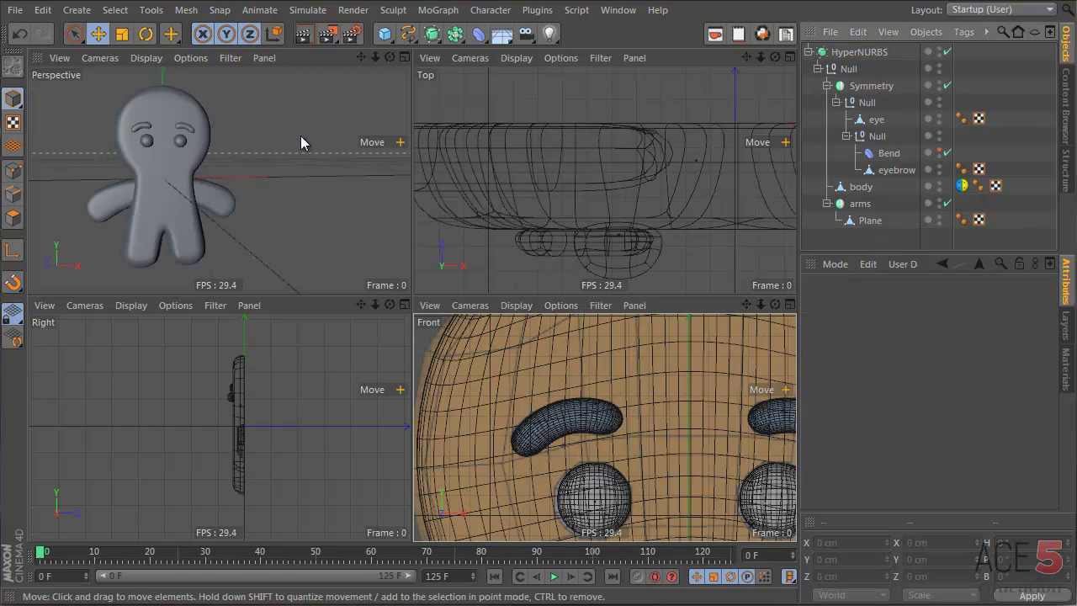
- Draw a seven-point B-Spline along the middle of the reference lips in the Front view and close it
{"action": "mouse_move", "coordinate": [176, 166]}
{"action": "left_mouse_down", "text": "alt"}
{"action": "mouse_move", "coordinate": [122, 169]}
{"action": "mouse_move", "coordinate": [147, 155]}
{"action": "left_mouse_up", "text": "alt"}
{"action": "mouse_move", "coordinate": [154, 129]}
{"action": "right_mouse_down", "text": "alt"}
{"action": "mouse_move", "coordinate": [294, 108]}
{"action": "mouse_move", "coordinate": [205, 185]}
{"action": "mouse_move", "coordinate": [158, 164]}
{"action": "mouse_move", "coordinate": [227, 165]}
{"action": "mouse_move", "coordinate": [176, 180]}
{"action": "right_mouse_up", "text": "alt"}
{"action": "right_click_drag", "start_coordinate": [642, 439], "coordinate": [550, 439], "text": "alt"}
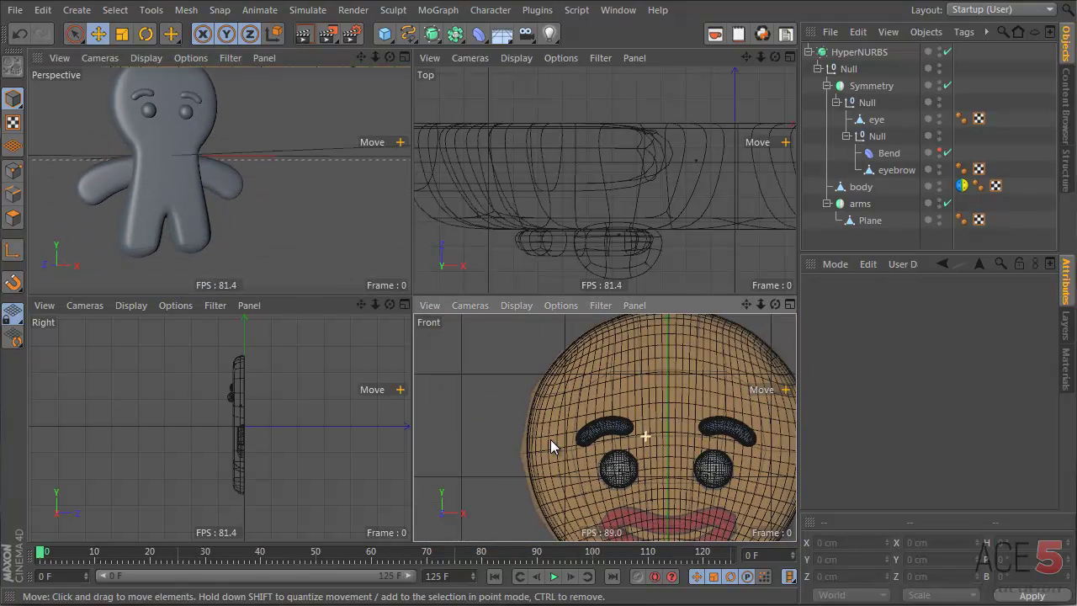
{"action": "middle_click_drag", "start_coordinate": [658, 473], "coordinate": [552, 371], "text": "alt"}
{"action": "left_click_drag", "start_coordinate": [401, 39], "coordinate": [644, 53]}
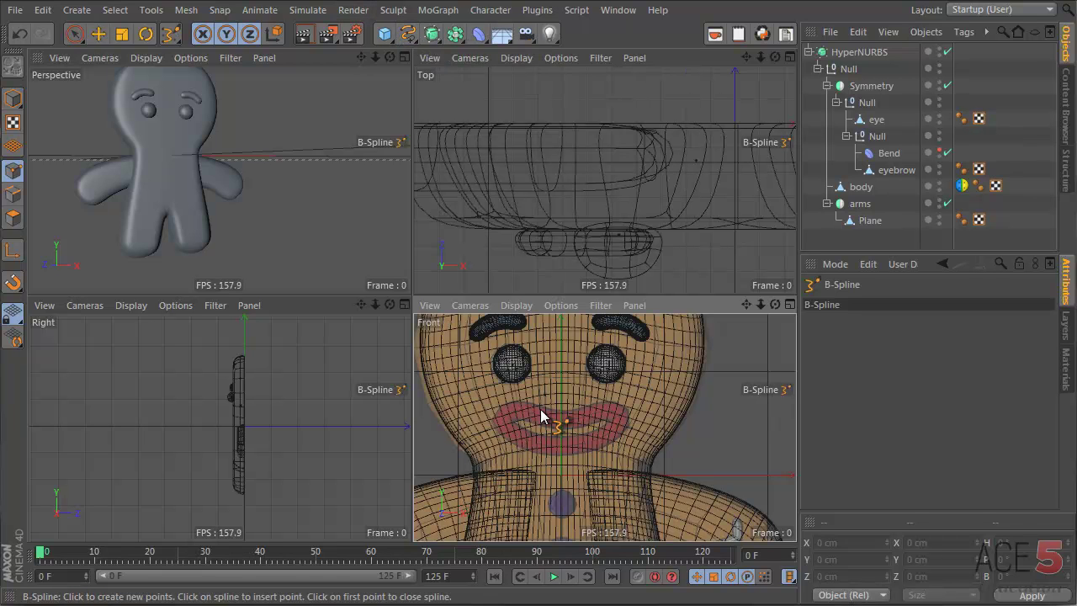
{"action": "left_click_drag", "start_coordinate": [559, 416], "coordinate": [601, 409]}
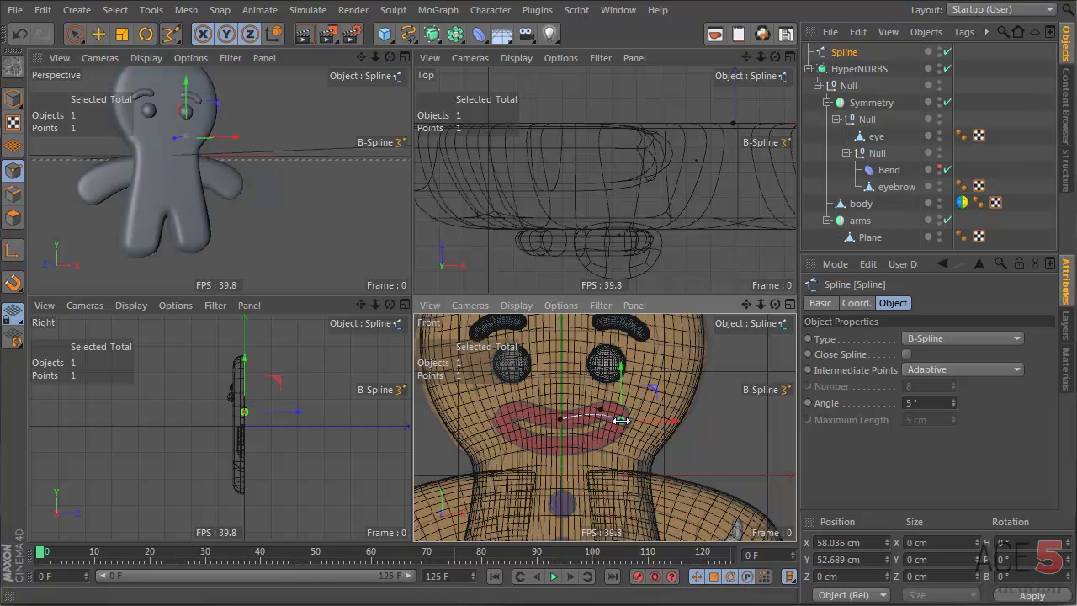
{"action": "left_click", "coordinate": [600, 439]}
{"action": "left_click", "coordinate": [549, 446]}
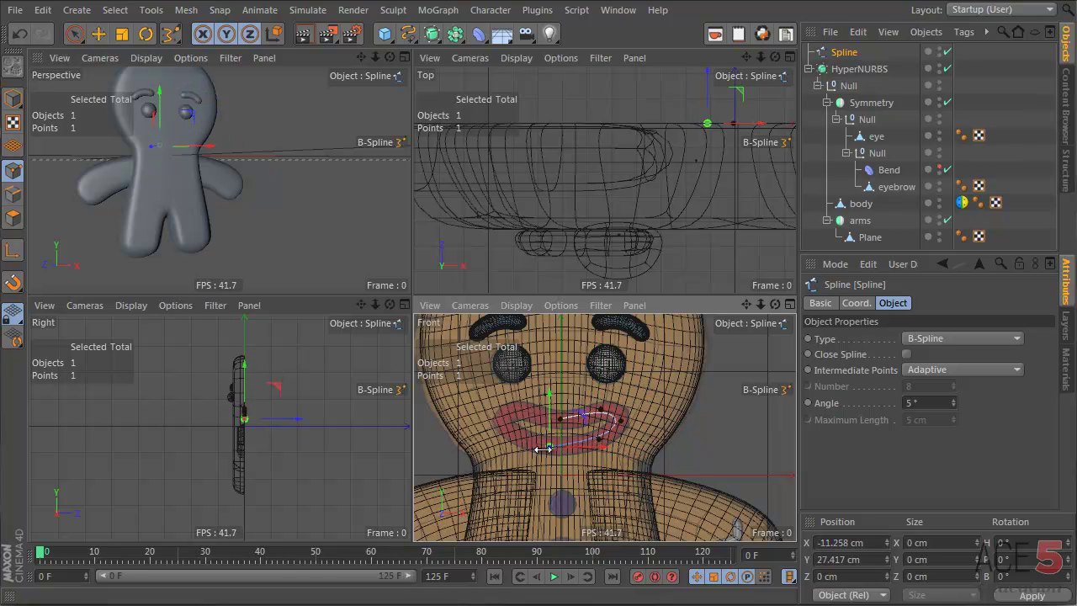
{"action": "left_click", "coordinate": [514, 436]}
{"action": "left_click", "coordinate": [504, 409]}
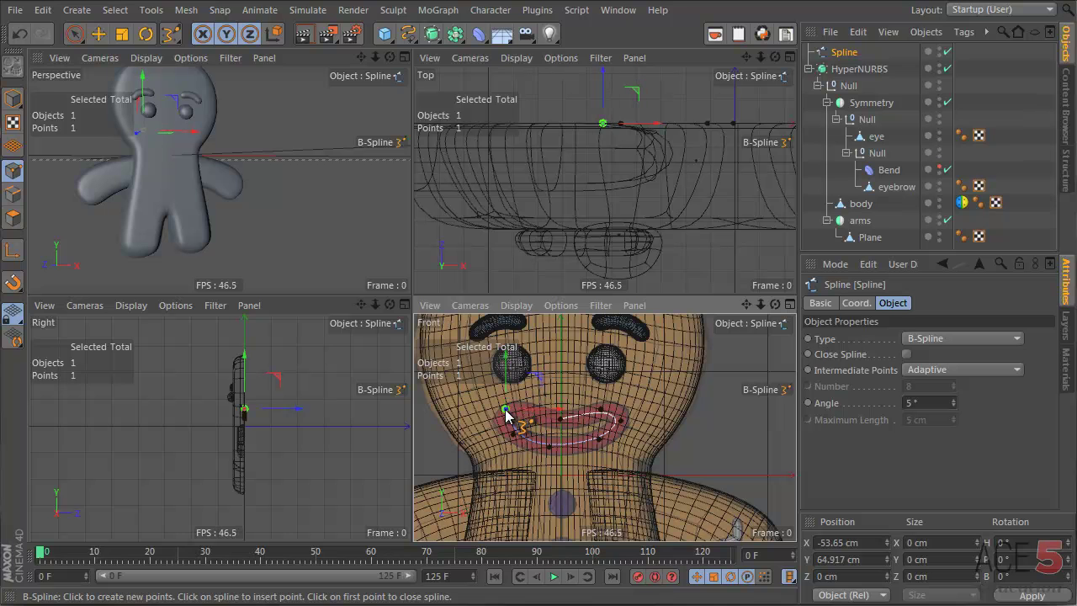
{"action": "left_click", "coordinate": [907, 355]}
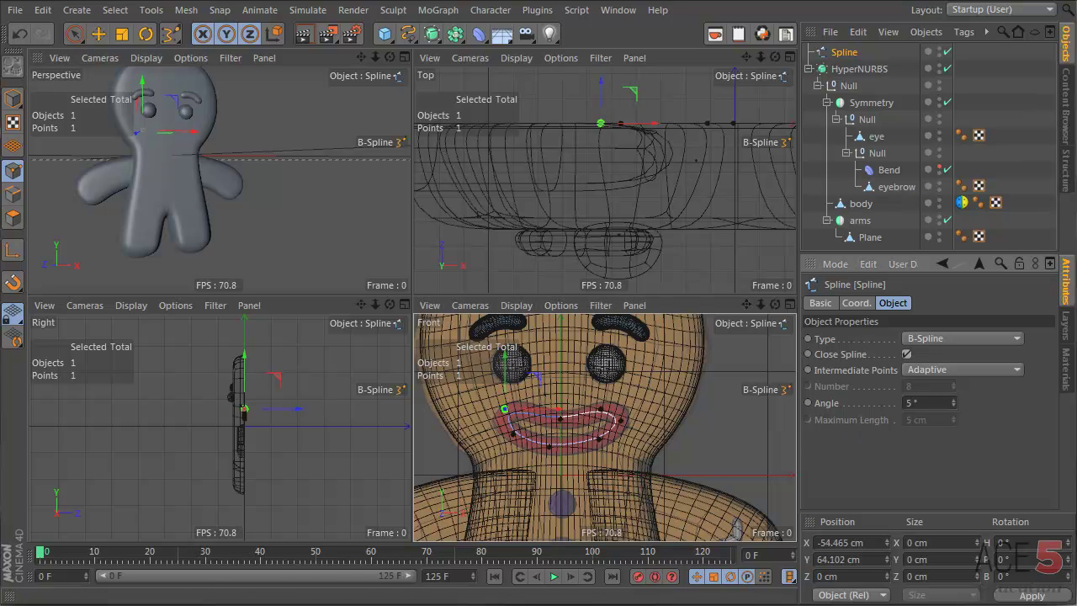
- Move the spline points near the mouth corners outward to follow the lips, placing the upper-right point at about X 48.4, Y 69.5 cm
{"action": "scroll", "coordinate": [541, 440], "scroll_direction": "up", "scroll_amount": 4}
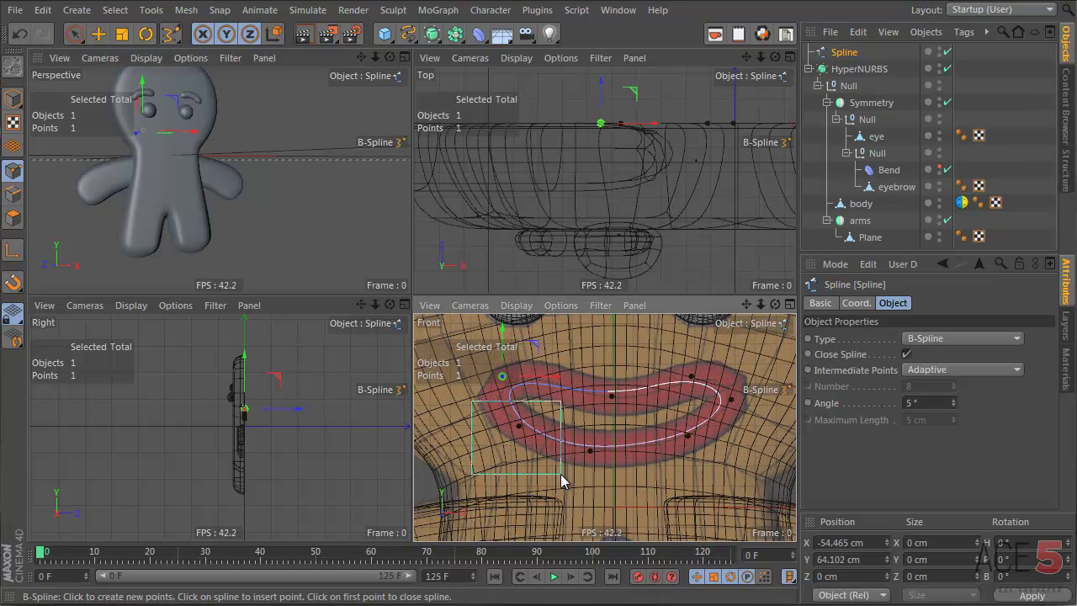
{"action": "right_click_drag", "start_coordinate": [561, 474], "coordinate": [561, 475]}
{"action": "key", "text": "e"}
{"action": "left_click_drag", "start_coordinate": [543, 474], "coordinate": [522, 463]}
{"action": "right_click_drag", "start_coordinate": [659, 350], "coordinate": [702, 391]}
{"action": "mouse_move", "coordinate": [677, 429]}
{"action": "left_mouse_down"}
{"action": "mouse_move", "coordinate": [688, 411]}
{"action": "mouse_move", "coordinate": [692, 418]}
{"action": "left_mouse_up"}
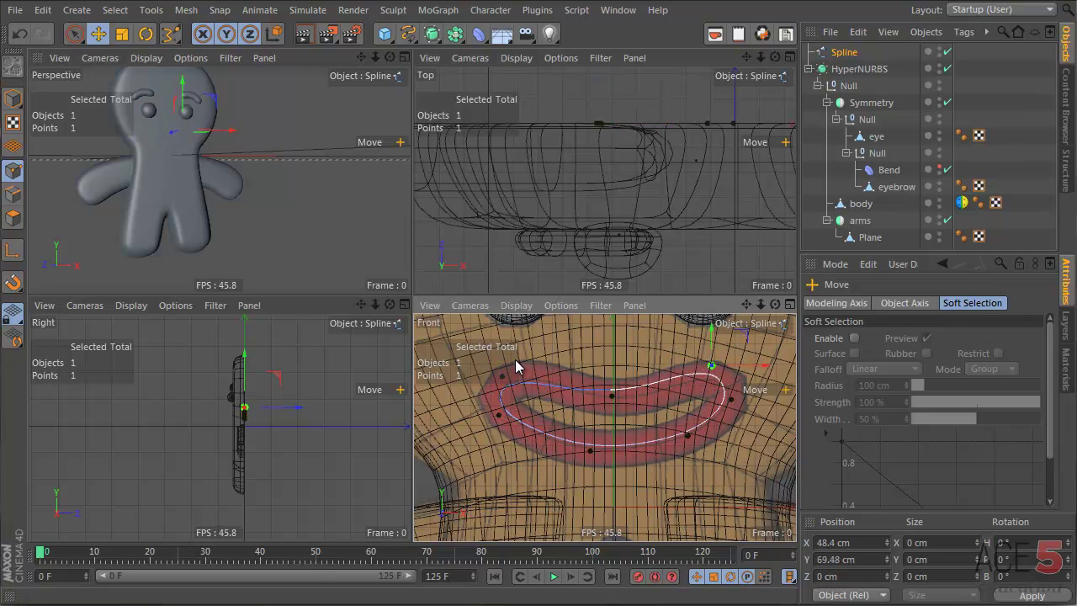
- Adjust the two lower-lip spline points and move the upper-lip centre point to about X 1.0, Y 51.4 cm
{"action": "right_click_drag", "start_coordinate": [570, 424], "coordinate": [613, 480]}
{"action": "left_click_drag", "start_coordinate": [608, 475], "coordinate": [600, 478]}
{"action": "right_click_drag", "start_coordinate": [640, 428], "coordinate": [641, 428]}
{"action": "left_click_drag", "start_coordinate": [688, 434], "coordinate": [688, 474]}
{"action": "left_click_drag", "start_coordinate": [642, 430], "coordinate": [640, 424]}
{"action": "left_click_drag", "start_coordinate": [626, 433], "coordinate": [628, 439]}
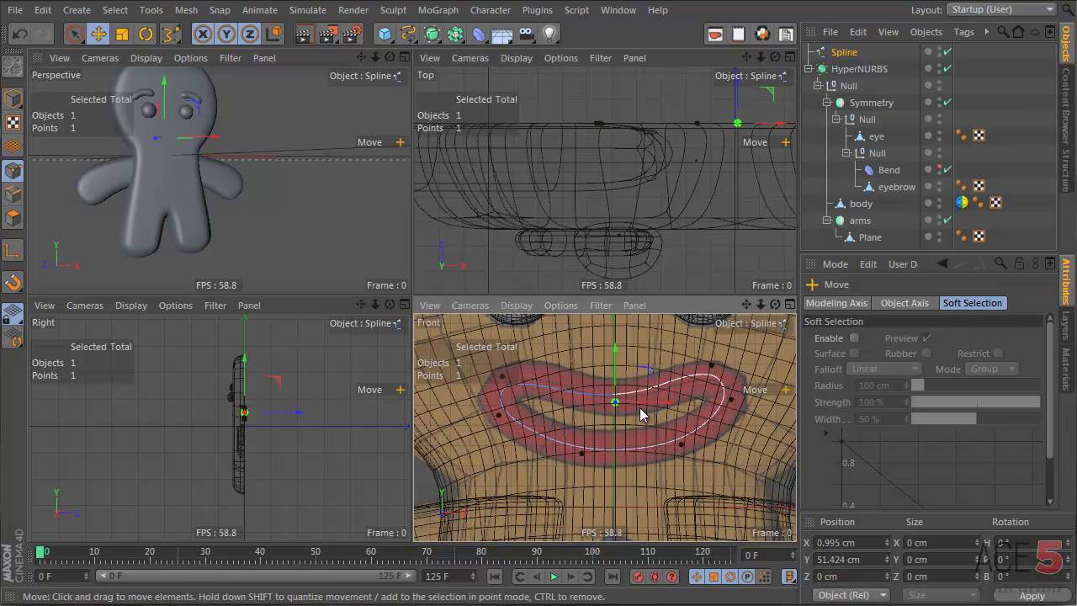
- Add a Circle spline, scale it down to the lip's thickness and place it over the middle of the lower lip
{"action": "left_click_drag", "start_coordinate": [401, 37], "coordinate": [556, 113]}
{"action": "key", "text": "t"}
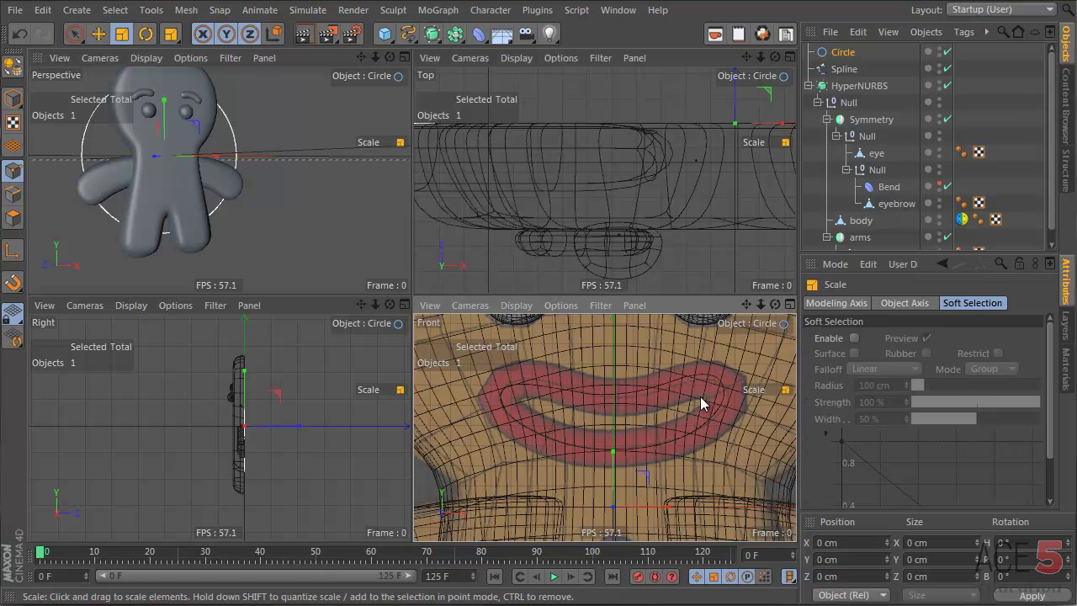
{"action": "left_click_drag", "start_coordinate": [430, 498], "coordinate": [663, 360]}
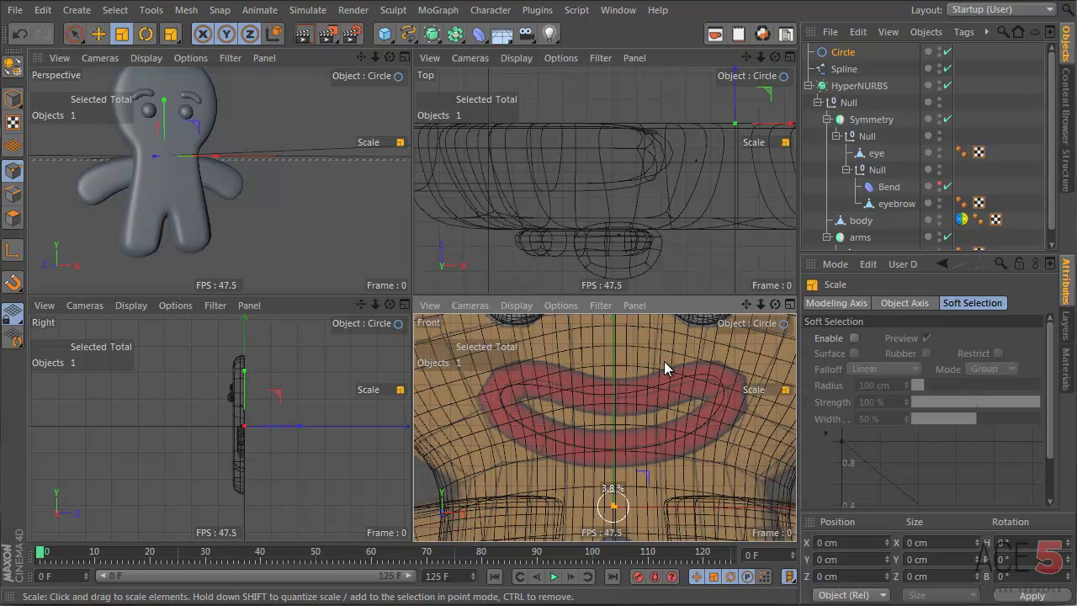
{"action": "key", "text": "e"}
{"action": "left_click_drag", "start_coordinate": [734, 467], "coordinate": [712, 409]}
{"action": "key", "text": "t"}
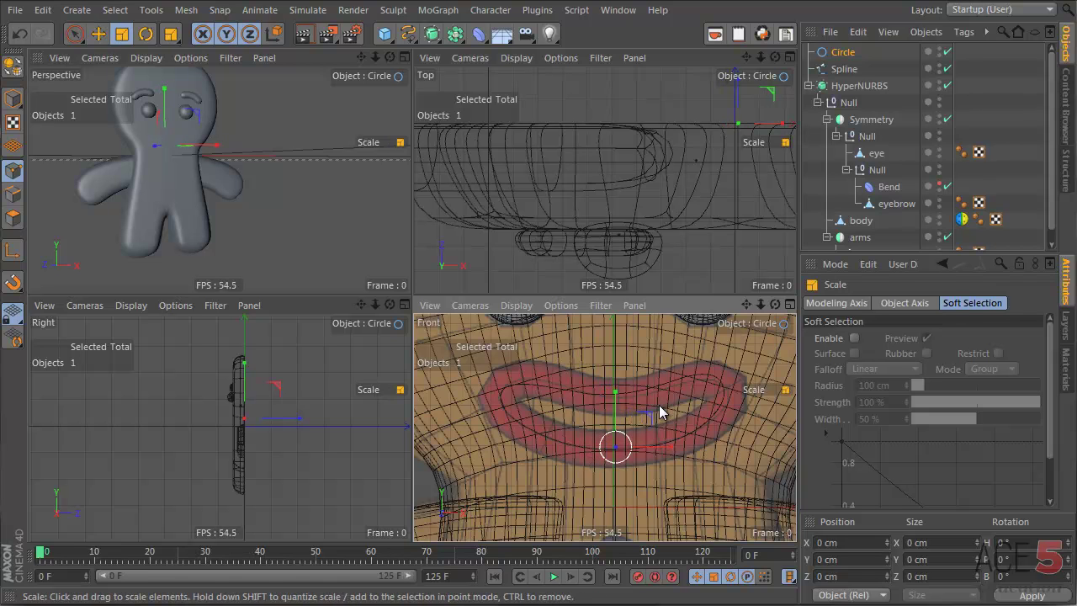
{"action": "left_click_drag", "start_coordinate": [659, 405], "coordinate": [707, 389]}
{"action": "key", "text": "e"}
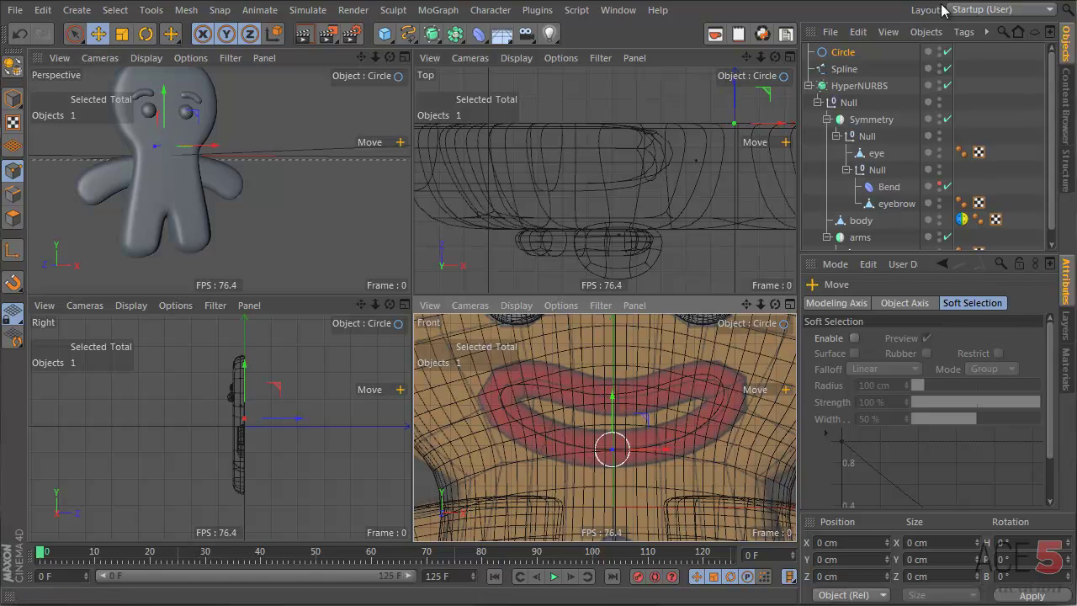
- Centre the mouth spline's axis on its own shape with the Center Axis to command in Model mode
{"action": "left_click", "coordinate": [844, 68]}
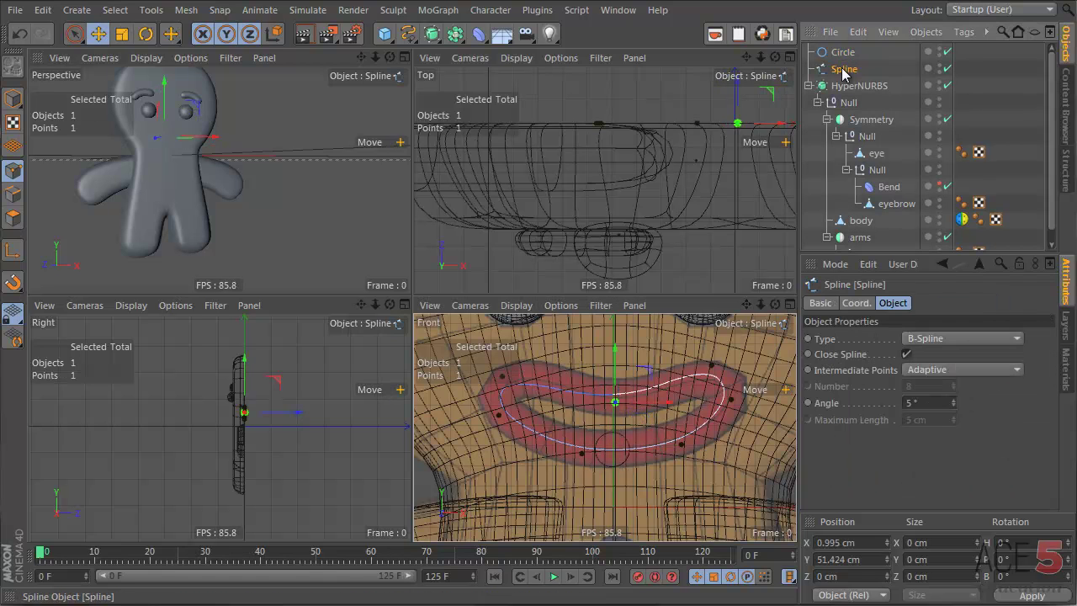
{"action": "left_click", "coordinate": [14, 99]}
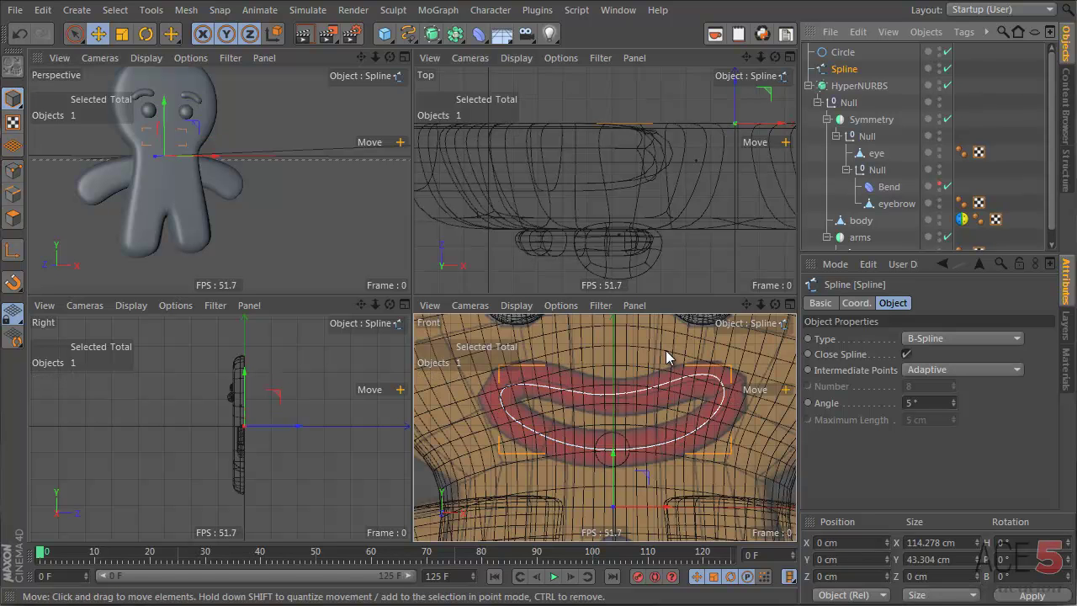
{"action": "key", "text": "shift+c"}
{"action": "type", "text": "c"}
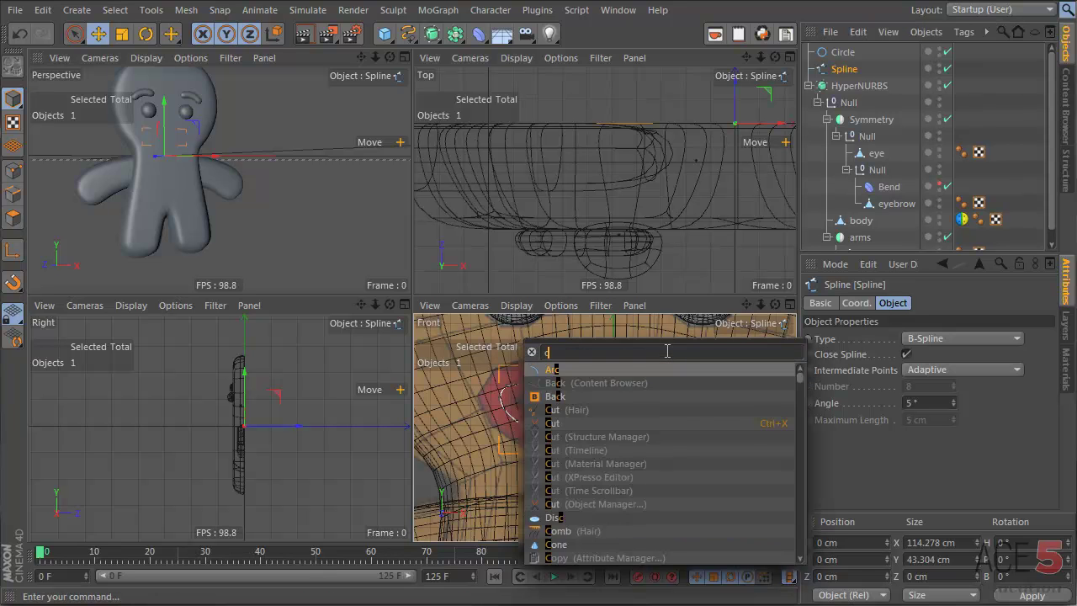
{"action": "type", "text": "entreer ax"}
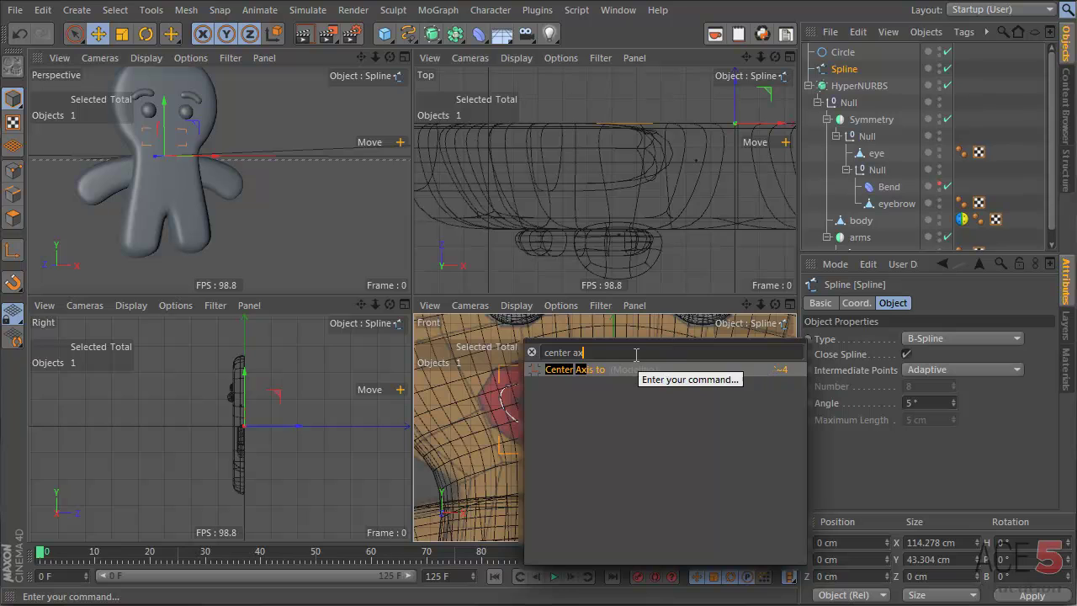
{"action": "left_click", "coordinate": [625, 370]}
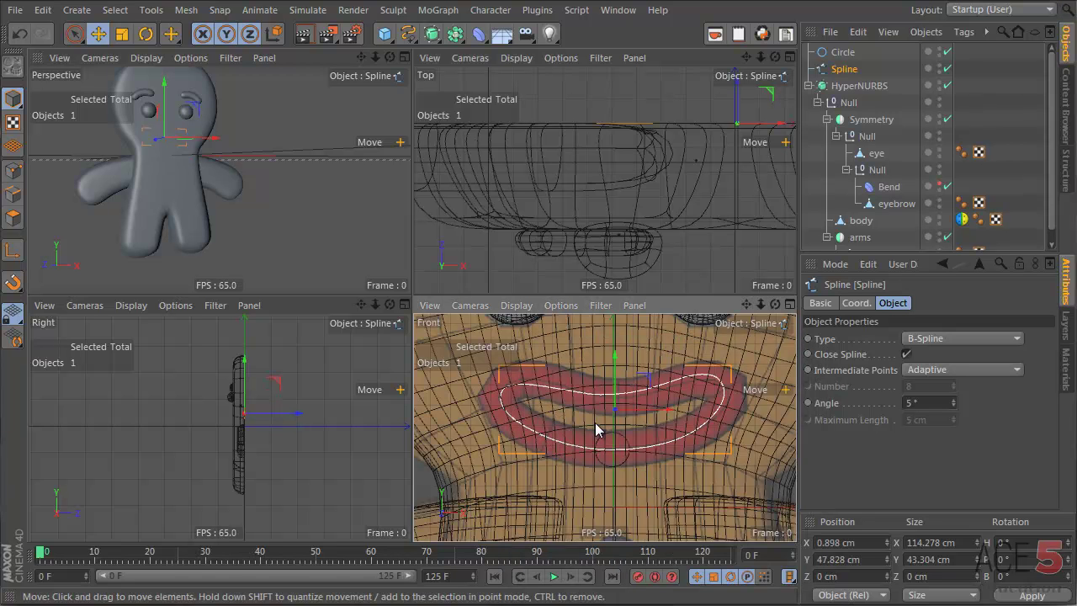
- Filter the command customization list for "center" and check the shortcut of Center Axis to
{"action": "key", "text": "shift+F12"}
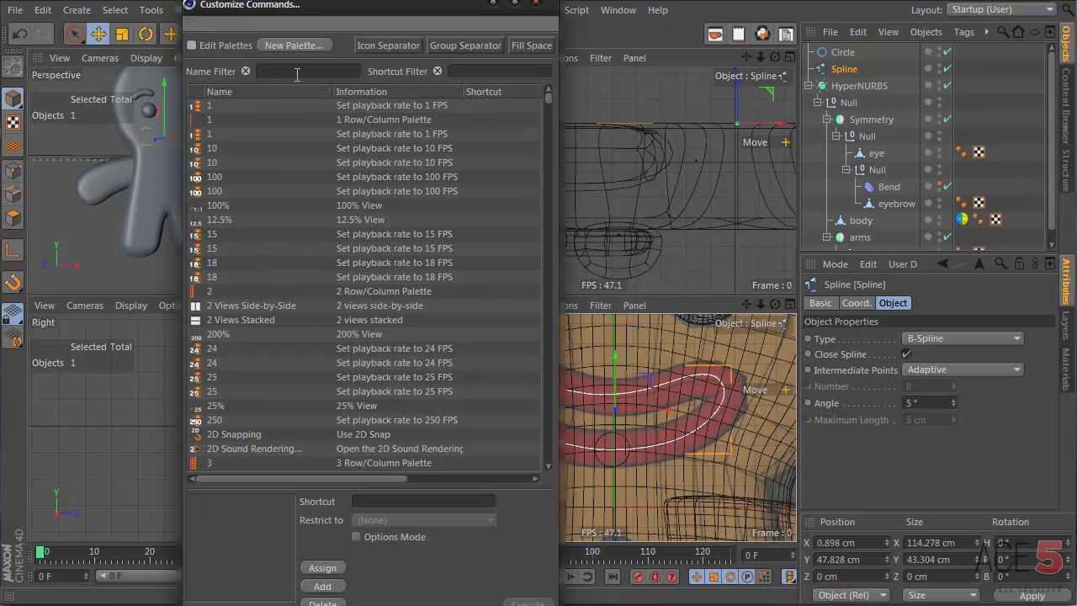
{"action": "type", "text": "center"}
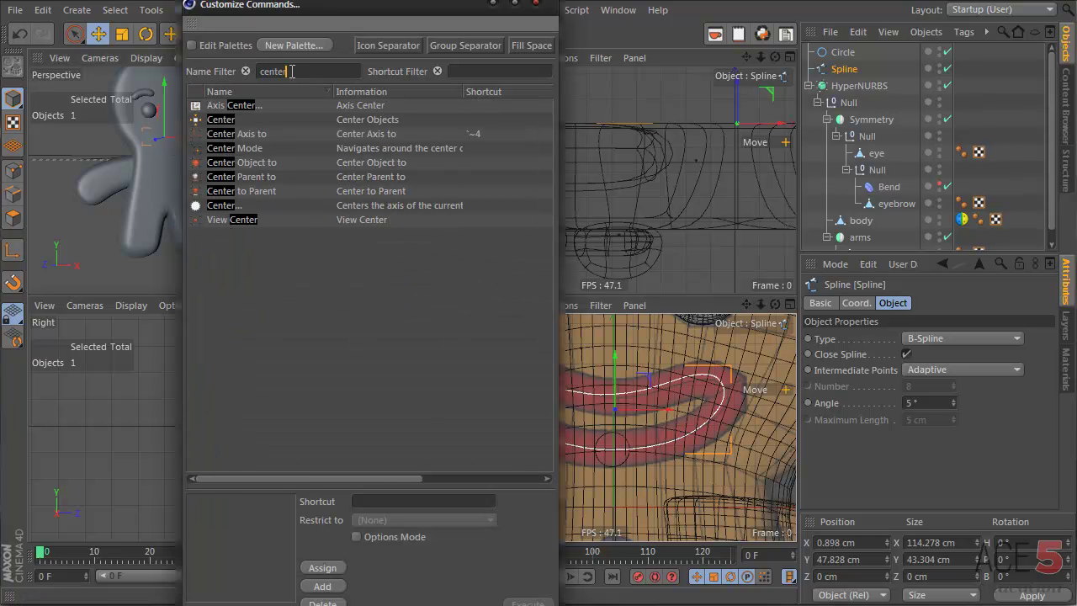
{"action": "left_click", "coordinate": [302, 135]}
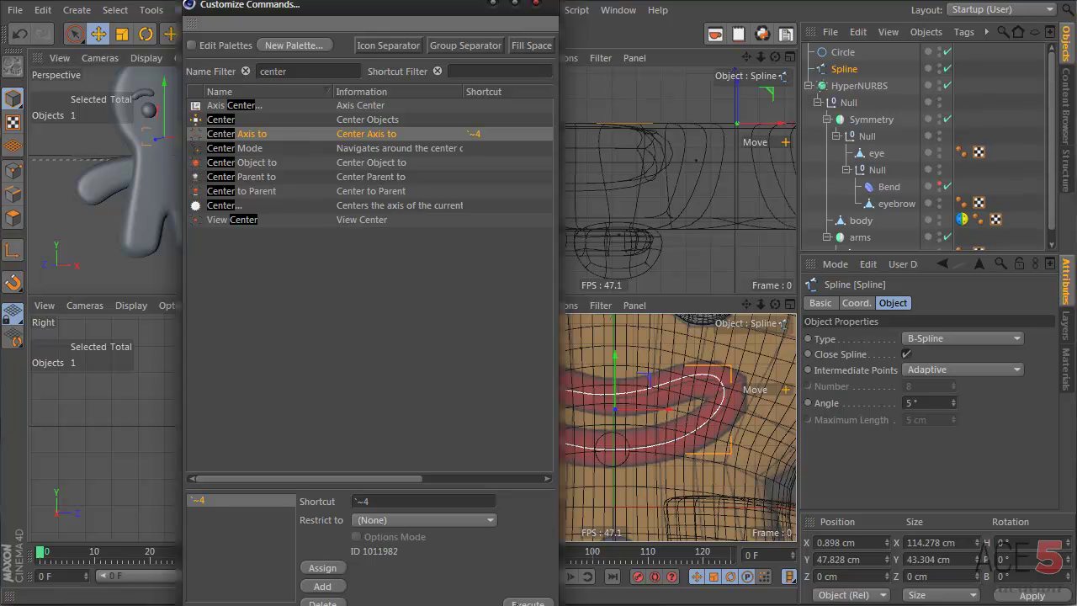
- Close the command customization window and look for where the axis-centering command is offered
{"action": "left_click", "coordinate": [543, 4]}
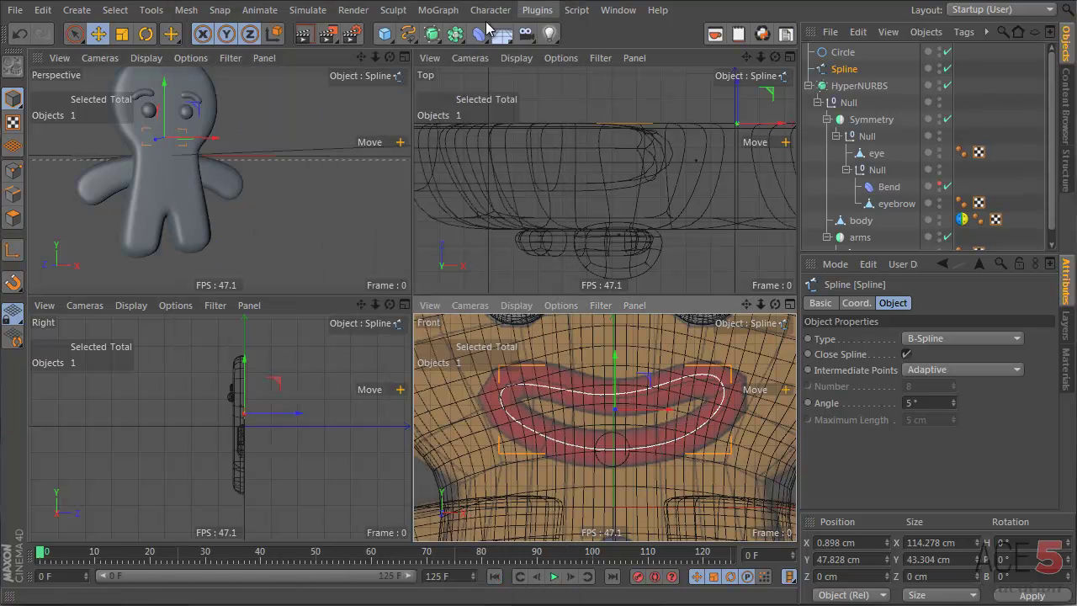
{"action": "left_click", "coordinate": [152, 9]}
{"action": "mouse_move", "coordinate": [183, 12]}
{"action": "mouse_move", "coordinate": [210, 49]}
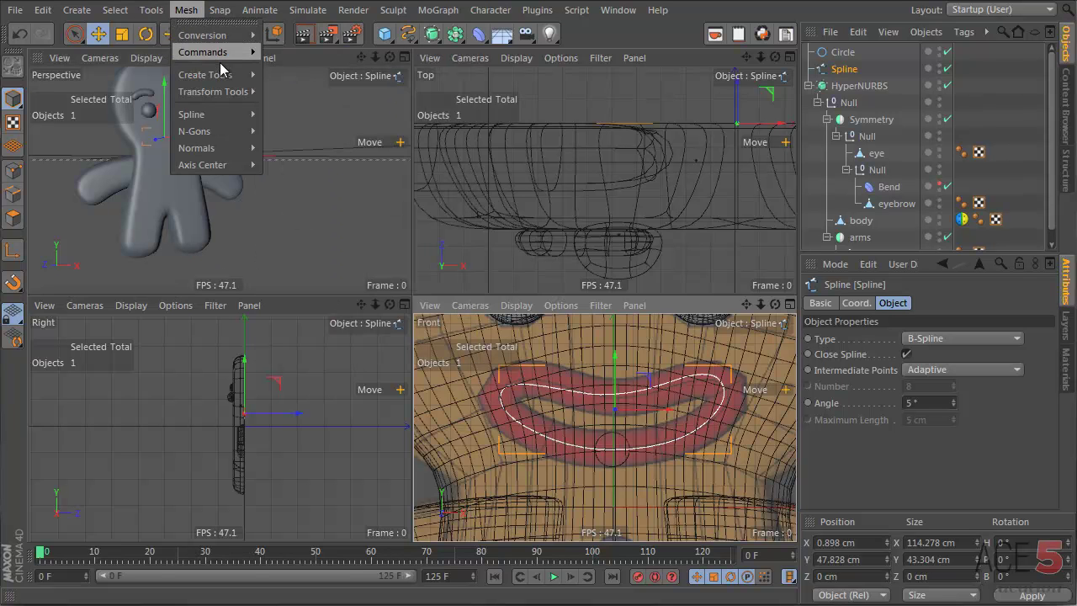
{"action": "mouse_move", "coordinate": [146, 12]}
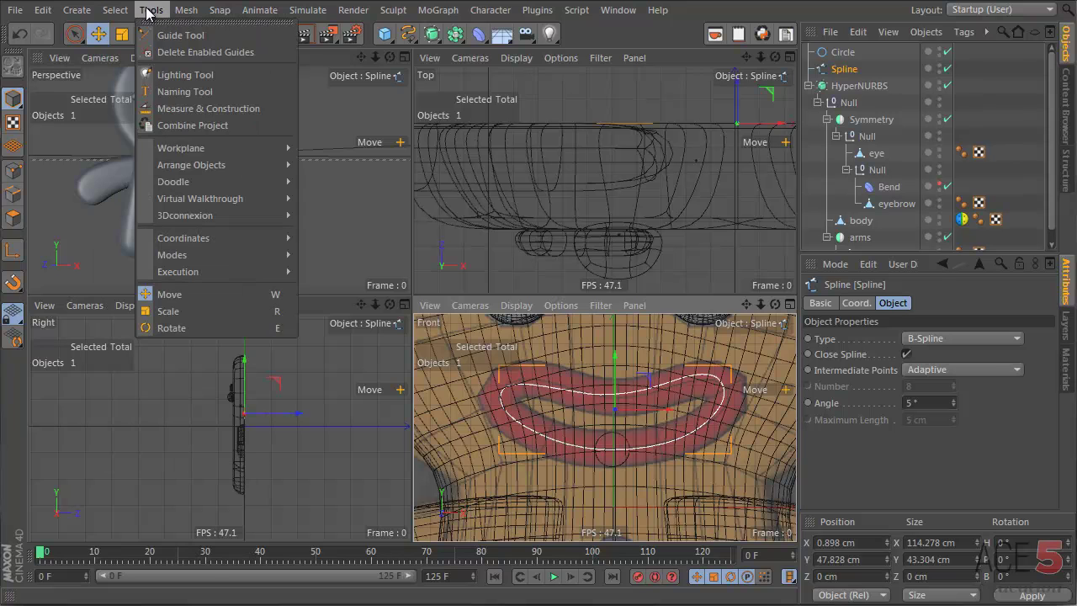
{"action": "mouse_move", "coordinate": [265, 148]}
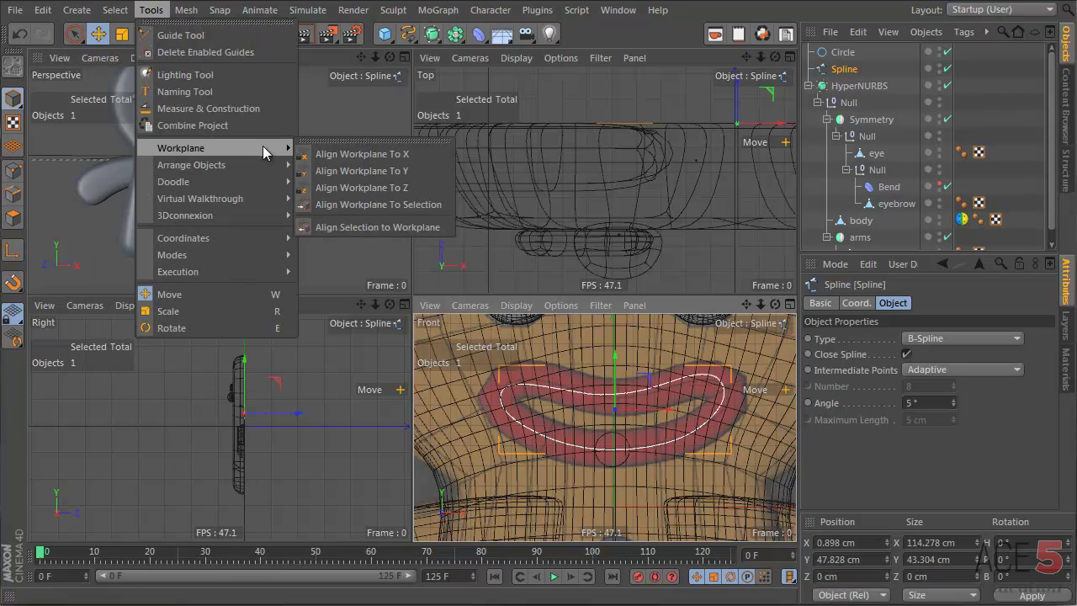
{"action": "mouse_move", "coordinate": [254, 202]}
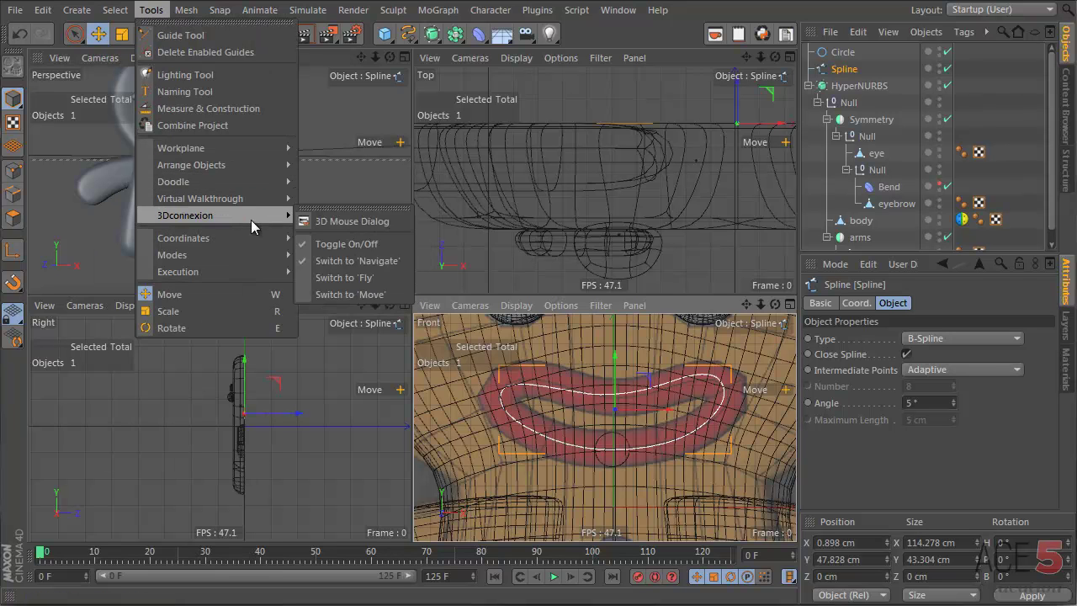
{"action": "left_click", "coordinate": [533, 325]}
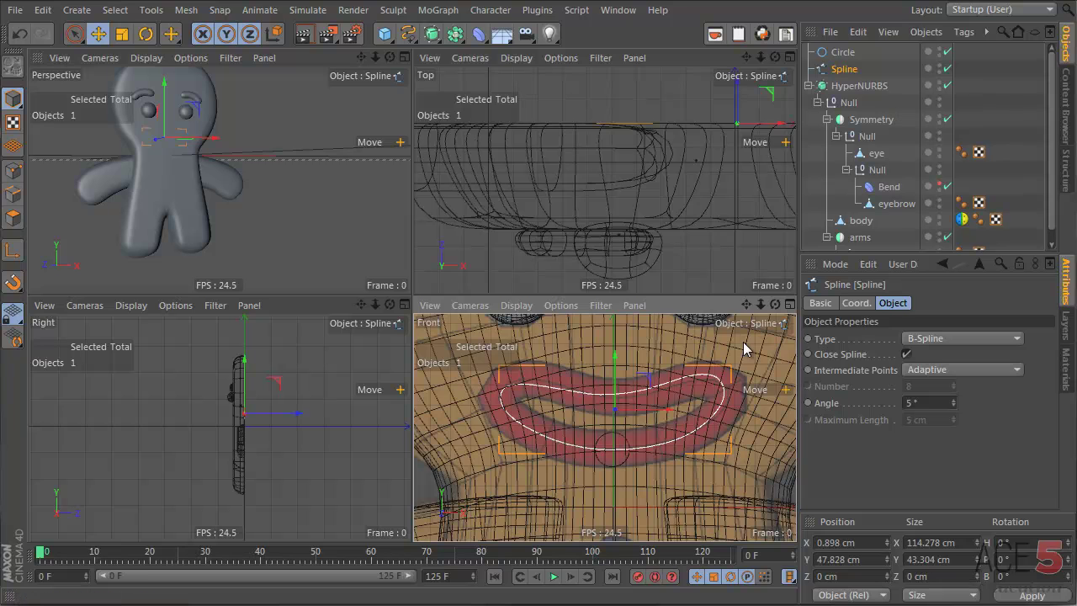
- Move the mouth spline's upper-left point outward to about X -50.0, Y 22.9 cm in Points mode
{"action": "key", "text": "Return"}
{"action": "left_click_drag", "start_coordinate": [546, 393], "coordinate": [545, 393]}
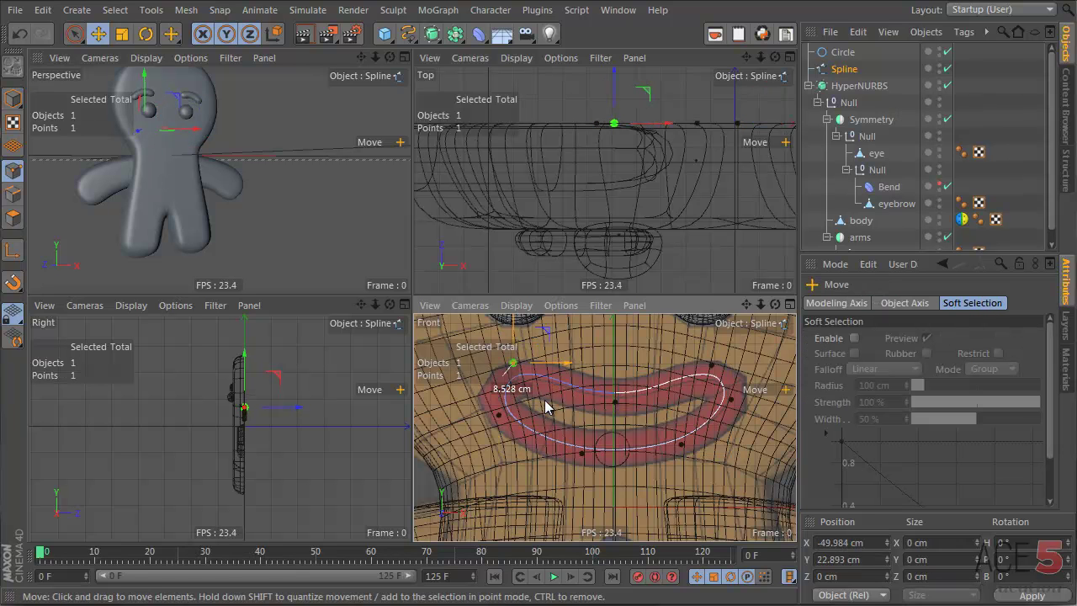
{"action": "left_click", "coordinate": [895, 54]}
- Add a Sweep NURBS as parent of the mouth spline and nest the Circle above the spline as its profile
{"action": "left_click", "coordinate": [847, 69]}
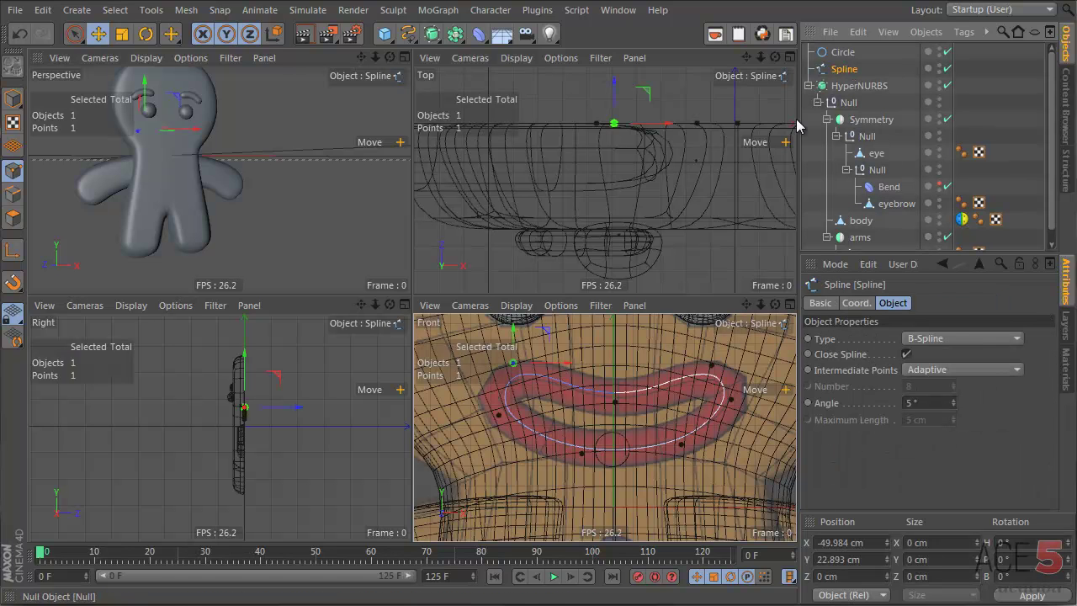
{"action": "left_click", "coordinate": [459, 35]}
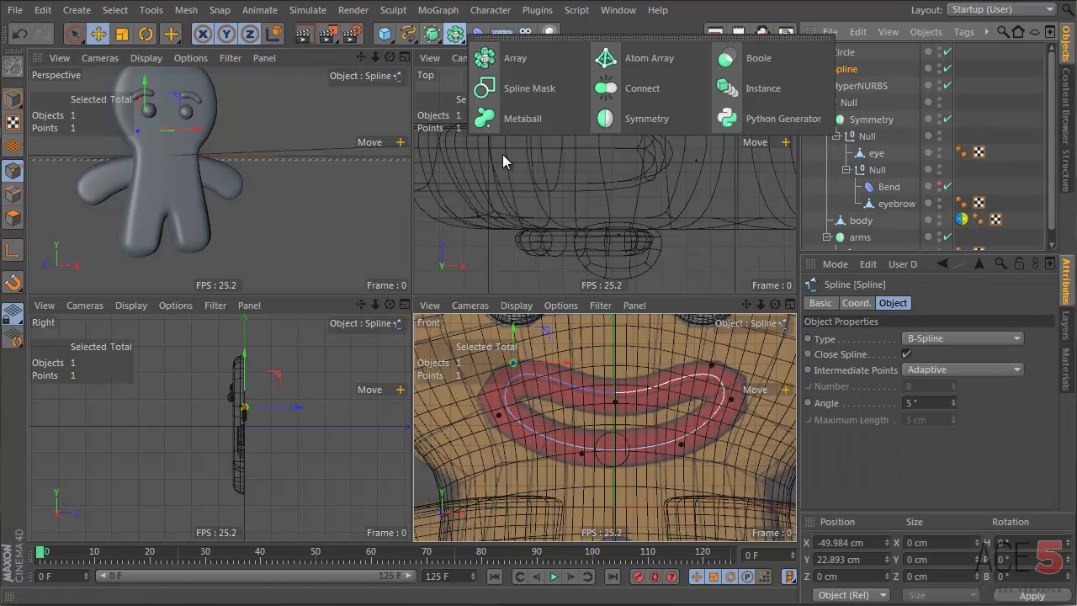
{"action": "left_click", "coordinate": [431, 34]}
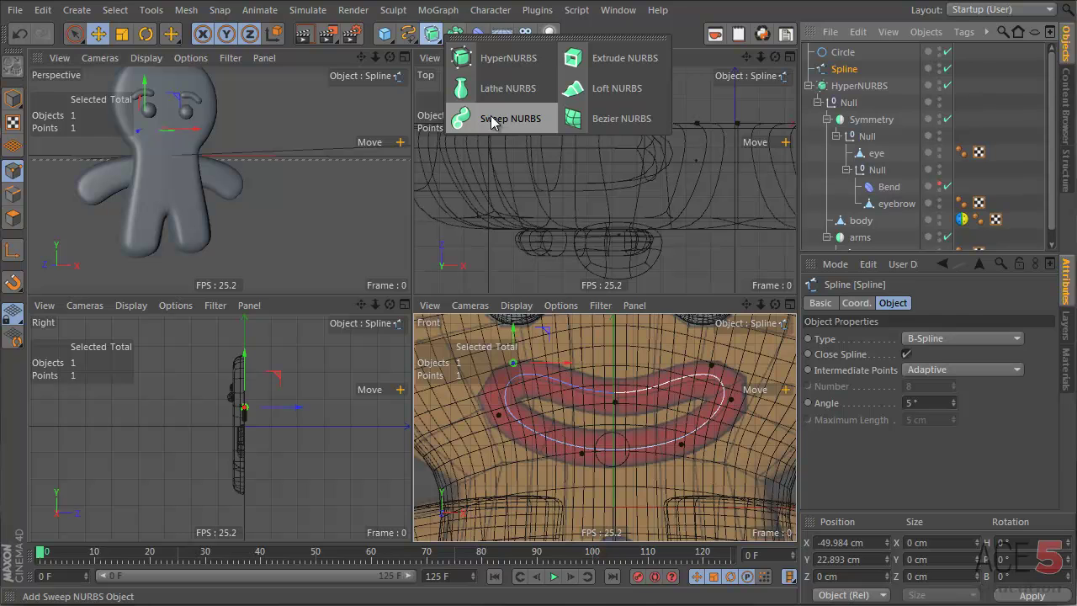
{"action": "left_click", "coordinate": [492, 118], "text": "alt"}
{"action": "left_click_drag", "start_coordinate": [840, 50], "coordinate": [852, 75]}
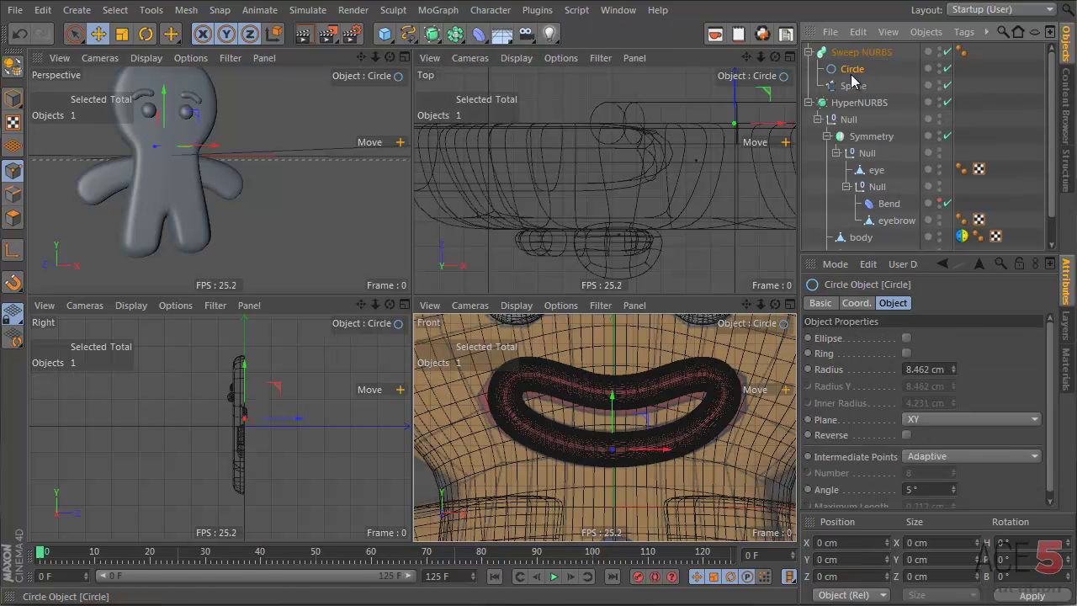
- Move the mouth spline forward onto the front of the face in Model mode, to about Z -47.6 cm
{"action": "left_click", "coordinate": [862, 88]}
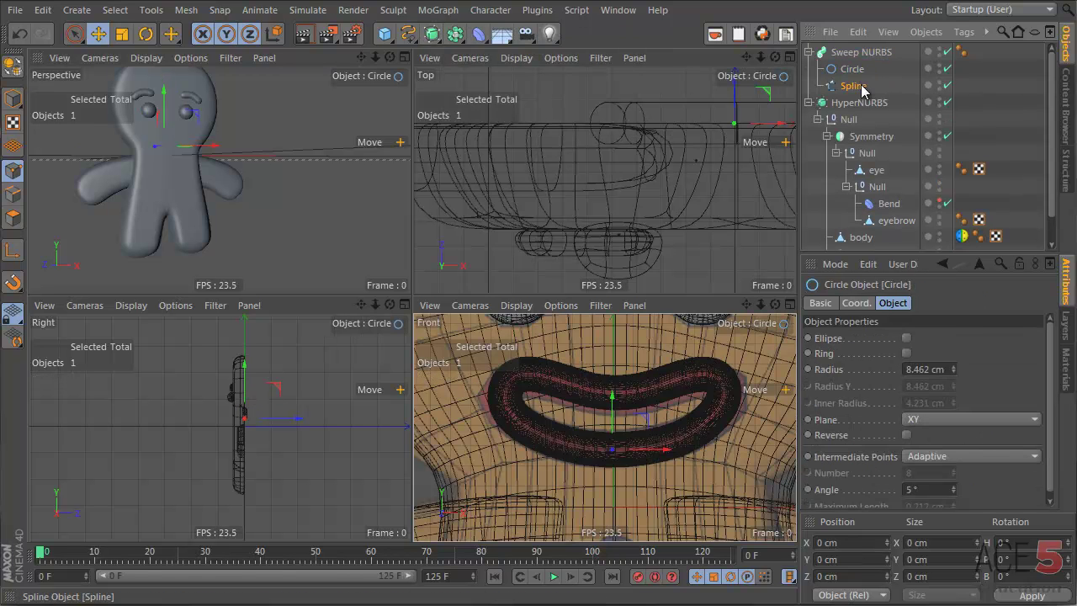
{"action": "left_click", "coordinate": [709, 102]}
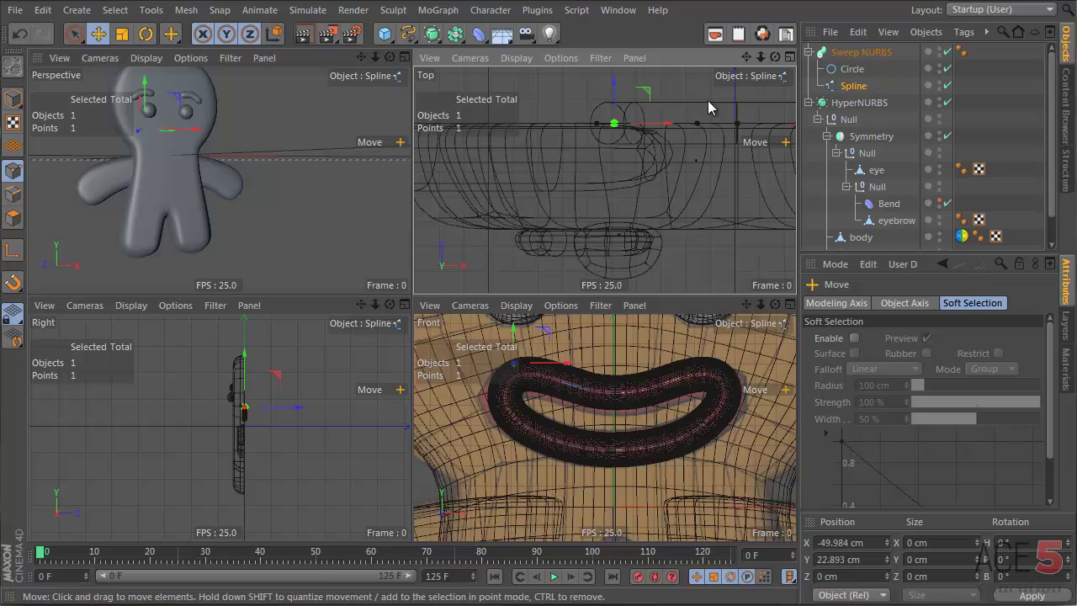
{"action": "left_click", "coordinate": [12, 99]}
{"action": "left_click_drag", "start_coordinate": [743, 98], "coordinate": [729, 210]}
{"action": "left_click_drag", "start_coordinate": [165, 133], "coordinate": [106, 208], "text": "alt"}
{"action": "scroll", "coordinate": [224, 138], "scroll_direction": "up", "scroll_amount": 4}
{"action": "right_click_drag", "start_coordinate": [234, 189], "coordinate": [196, 200], "text": "alt"}
{"action": "mouse_move", "coordinate": [249, 211]}
{"action": "left_mouse_down", "text": "alt"}
{"action": "mouse_move", "coordinate": [224, 204]}
{"action": "mouse_move", "coordinate": [236, 202]}
{"action": "left_mouse_up", "text": "alt"}
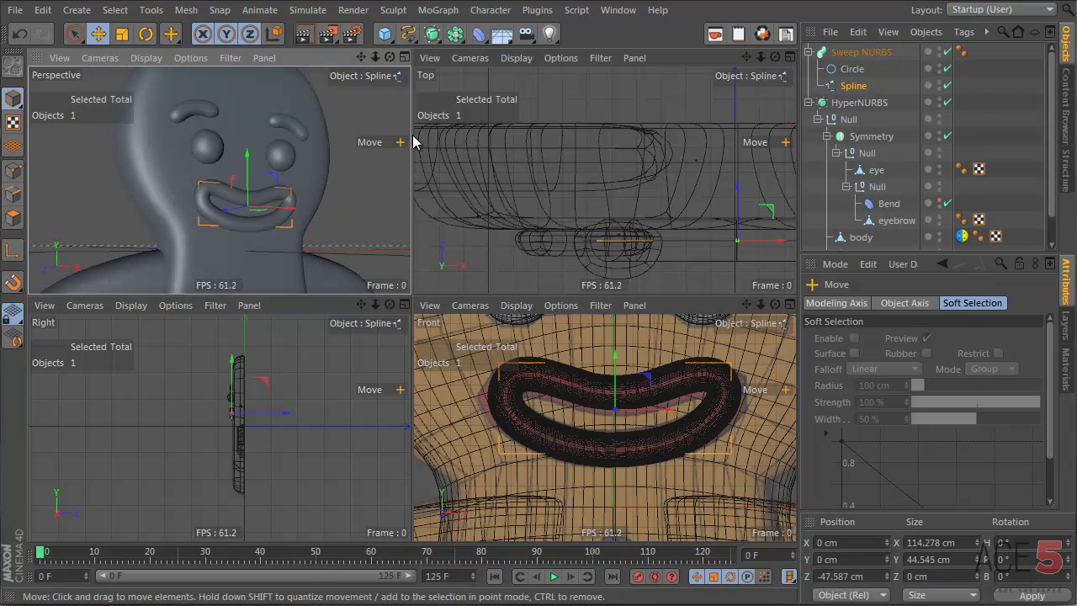
- Deselect the Sweep NURBS and switch the perspective view to shading with wireframe lines
{"action": "left_click", "coordinate": [861, 54]}
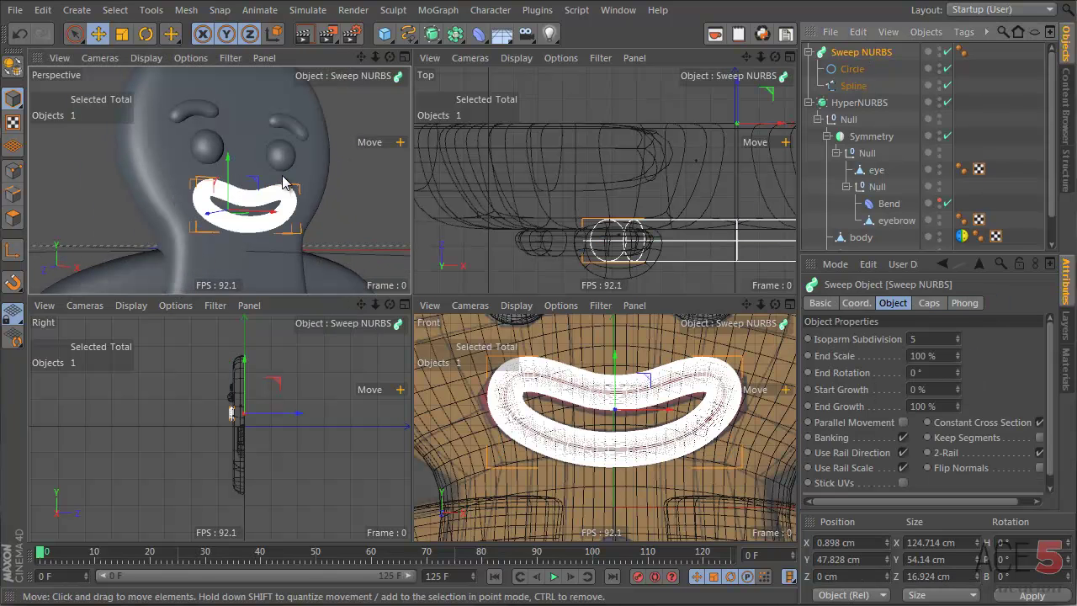
{"action": "left_click", "coordinate": [355, 184]}
{"action": "right_click", "coordinate": [352, 181]}
{"action": "left_click", "coordinate": [138, 53]}
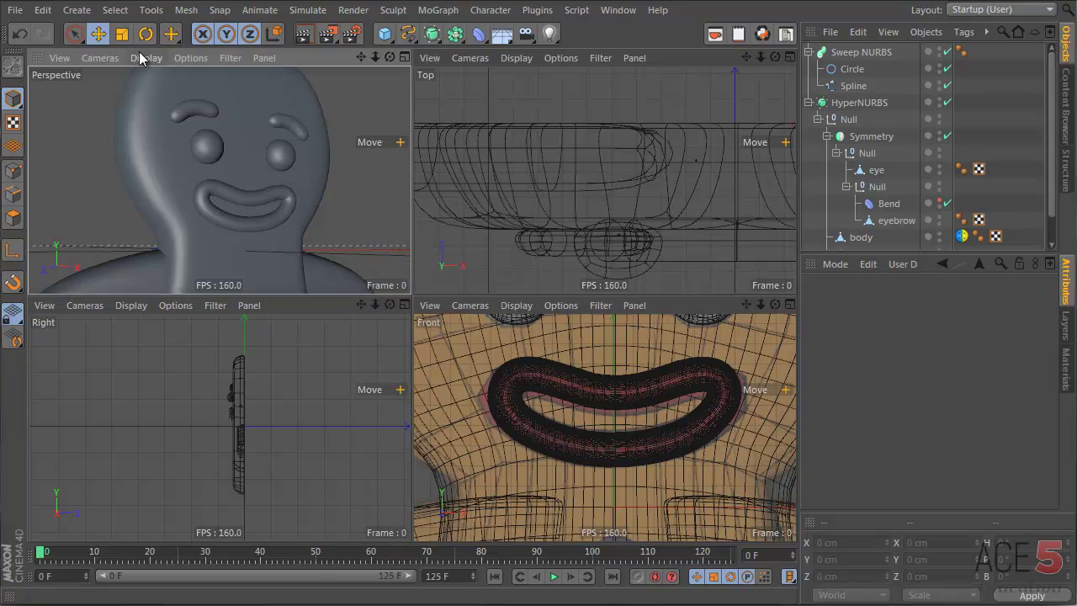
{"action": "left_click", "coordinate": [140, 54]}
{"action": "left_click", "coordinate": [242, 101]}
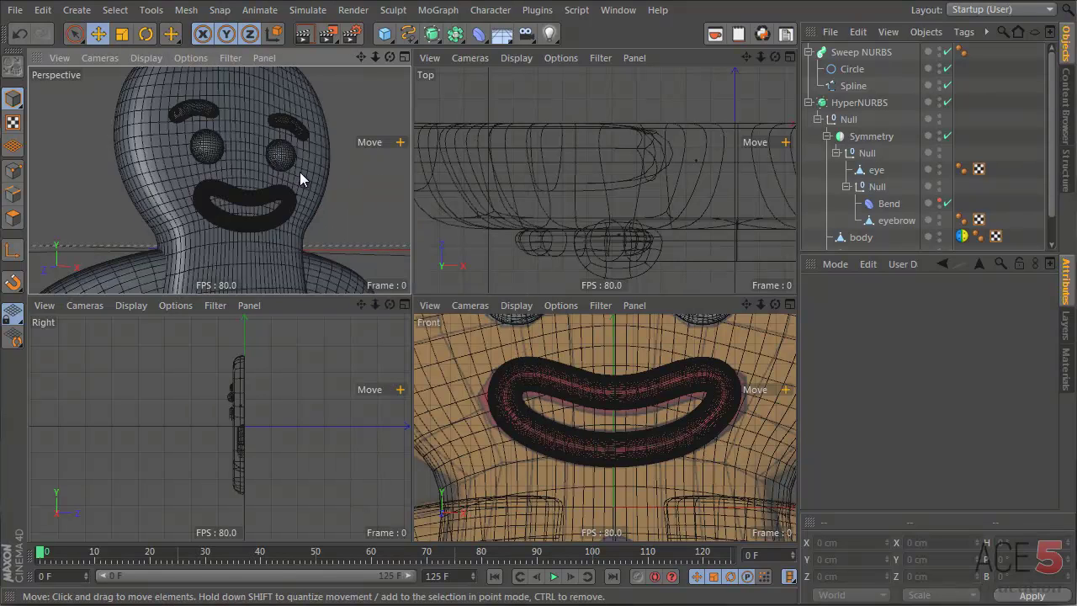
{"action": "left_click_drag", "start_coordinate": [300, 172], "coordinate": [233, 145], "text": "alt"}
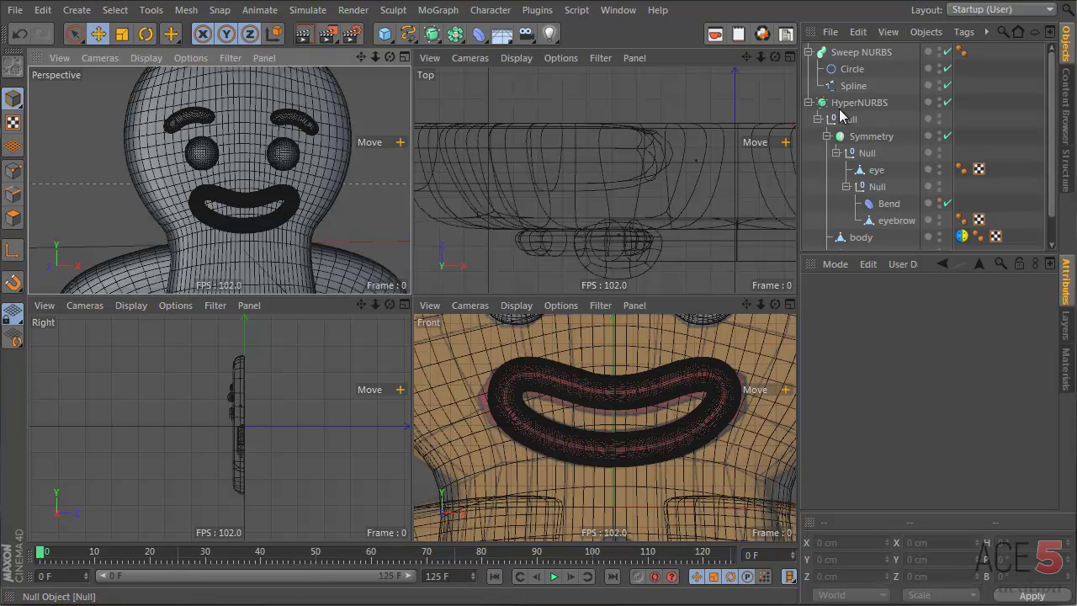
- Try nesting the Sweep NURBS in the Null inside the HyperNURBS, then return it to the top level
{"action": "left_click_drag", "start_coordinate": [846, 52], "coordinate": [849, 123]}
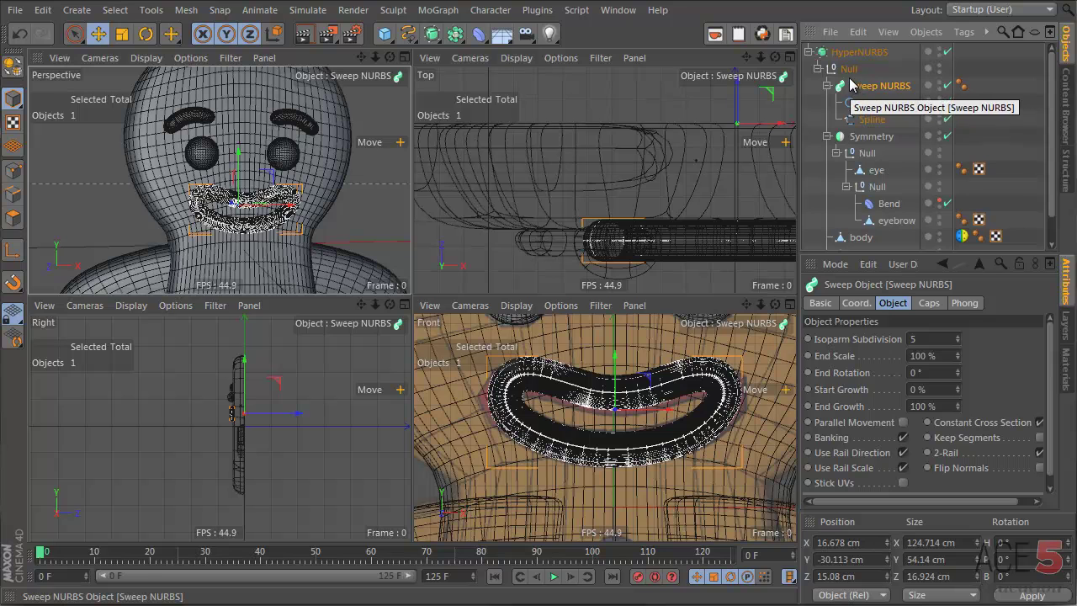
{"action": "left_click_drag", "start_coordinate": [848, 84], "coordinate": [851, 52]}
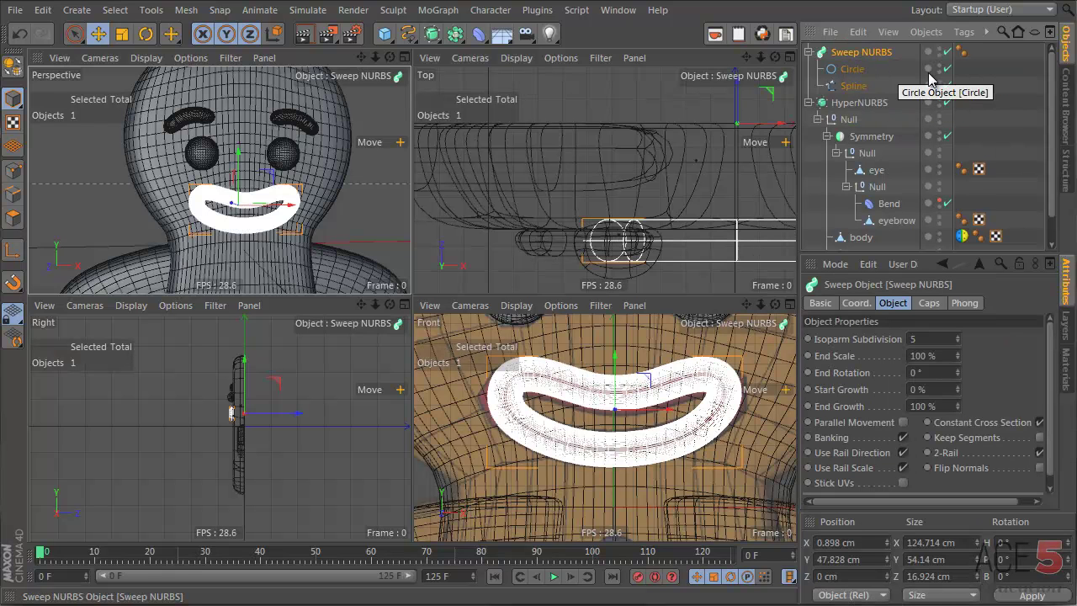
- Disable the HyperNURBS to compare the mouth's mesh density with the unsmoothed body
{"action": "left_click", "coordinate": [948, 102]}
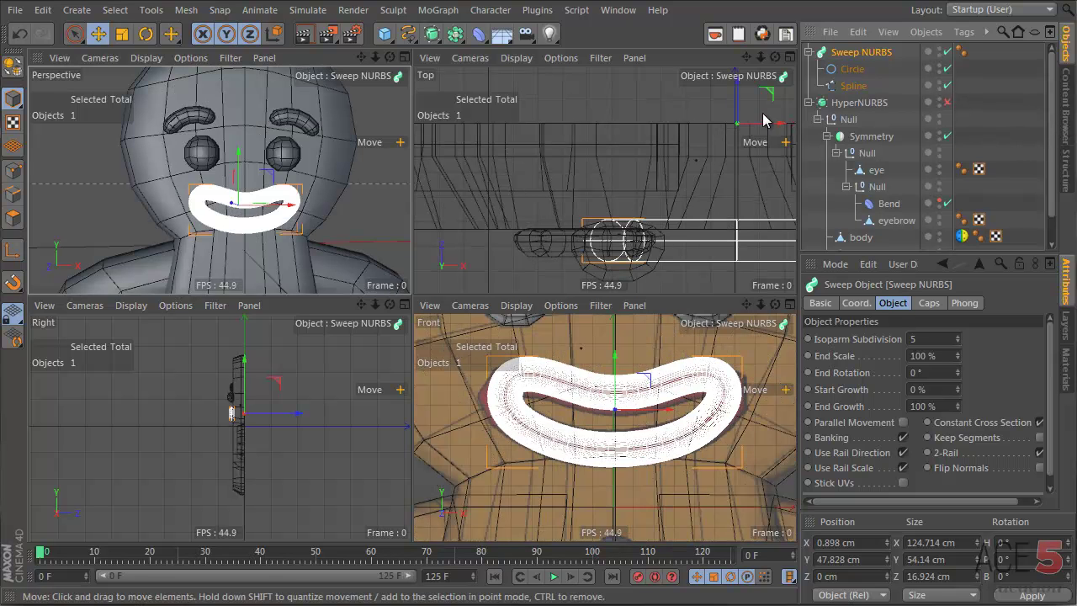
{"action": "left_click", "coordinate": [365, 226]}
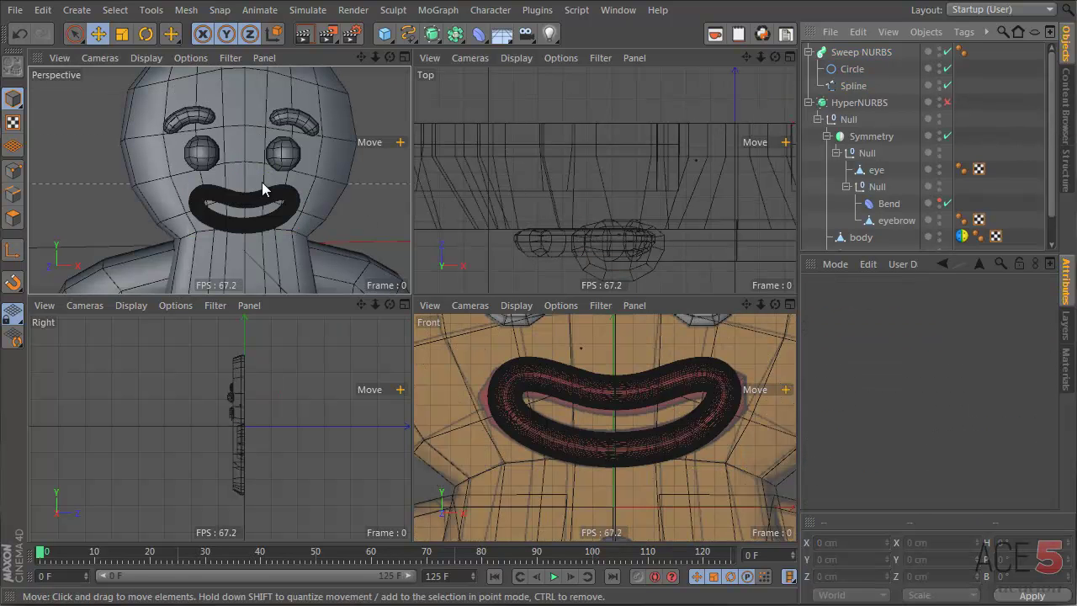
{"action": "right_click_drag", "start_coordinate": [243, 199], "coordinate": [375, 191], "text": "alt"}
{"action": "right_click_drag", "start_coordinate": [192, 223], "coordinate": [200, 189], "text": "alt"}
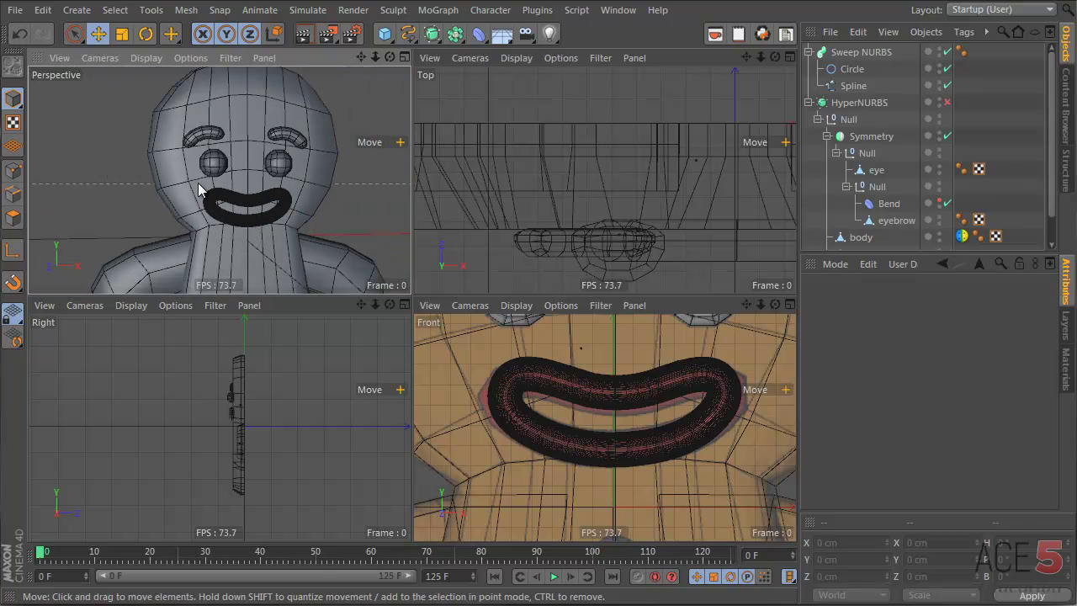
- Coarsen the swept lips' cross-section by setting the Circle's Adaptive intermediate-point angle to 82°
{"action": "left_click", "coordinate": [852, 86]}
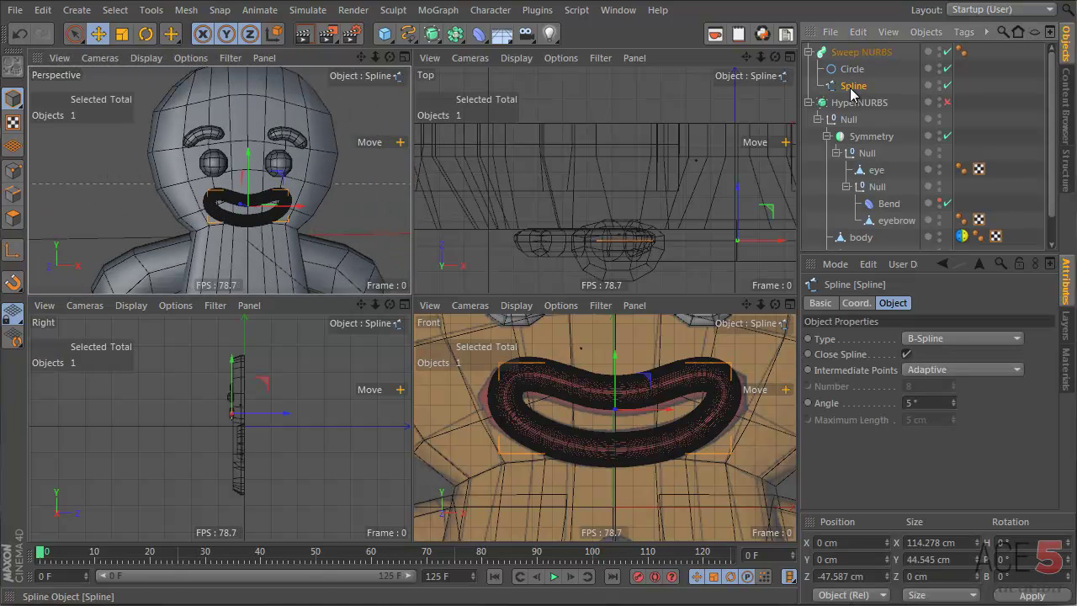
{"action": "left_click", "coordinate": [854, 69]}
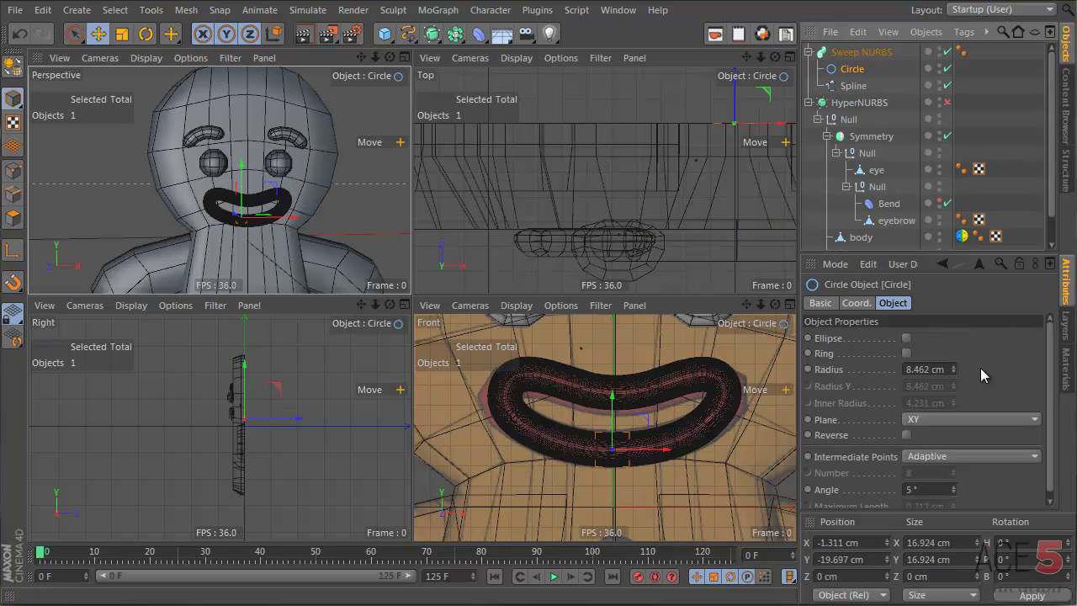
{"action": "scroll", "coordinate": [983, 485], "scroll_direction": "down", "scroll_amount": 1}
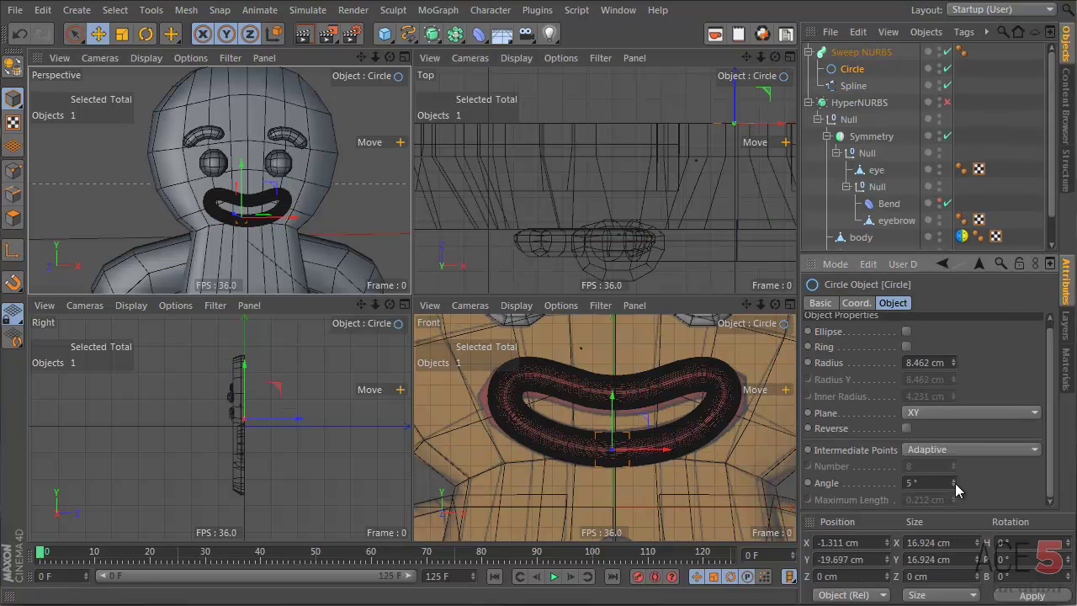
{"action": "left_click_drag", "start_coordinate": [952, 479], "coordinate": [953, 483]}
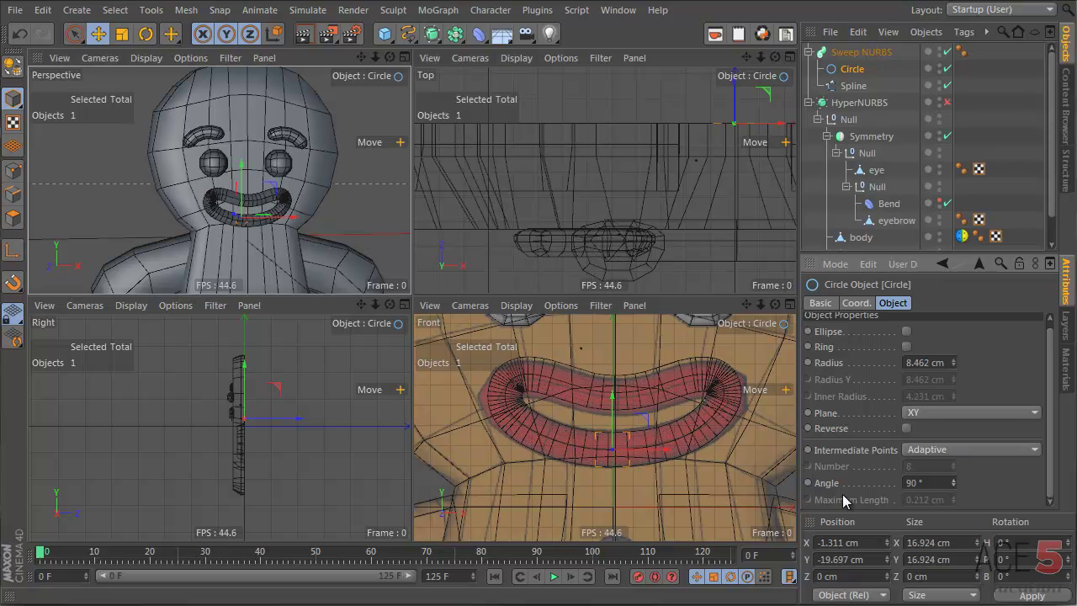
{"action": "right_click_drag", "start_coordinate": [208, 208], "coordinate": [281, 209], "text": "alt"}
{"action": "left_click_drag", "start_coordinate": [258, 189], "coordinate": [307, 190], "text": "alt"}
{"action": "right_click_drag", "start_coordinate": [269, 212], "coordinate": [329, 204], "text": "alt"}
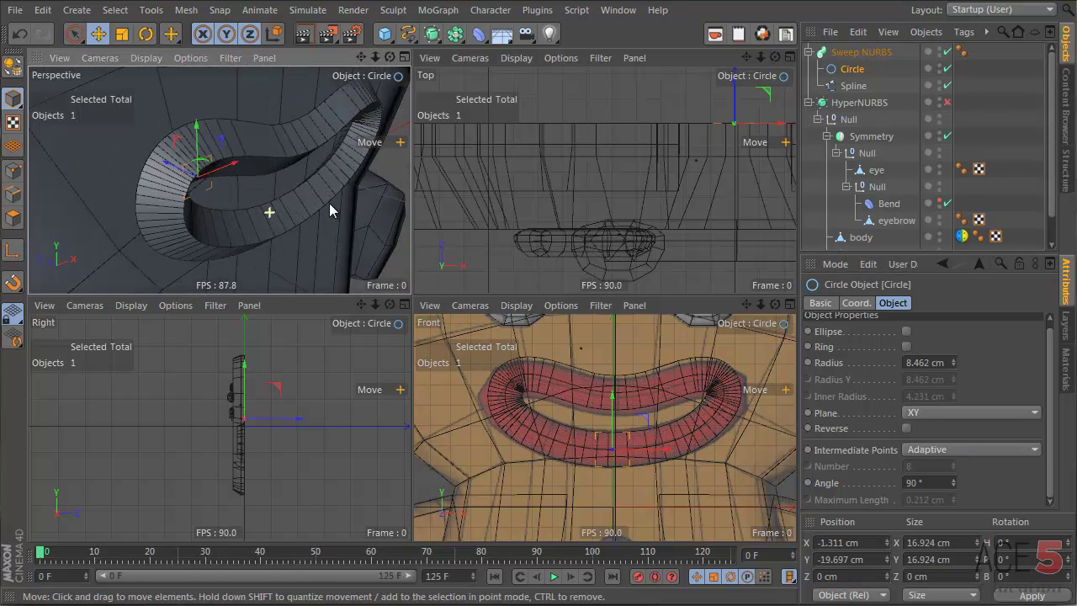
{"action": "left_click_drag", "start_coordinate": [329, 203], "coordinate": [236, 206], "text": "alt"}
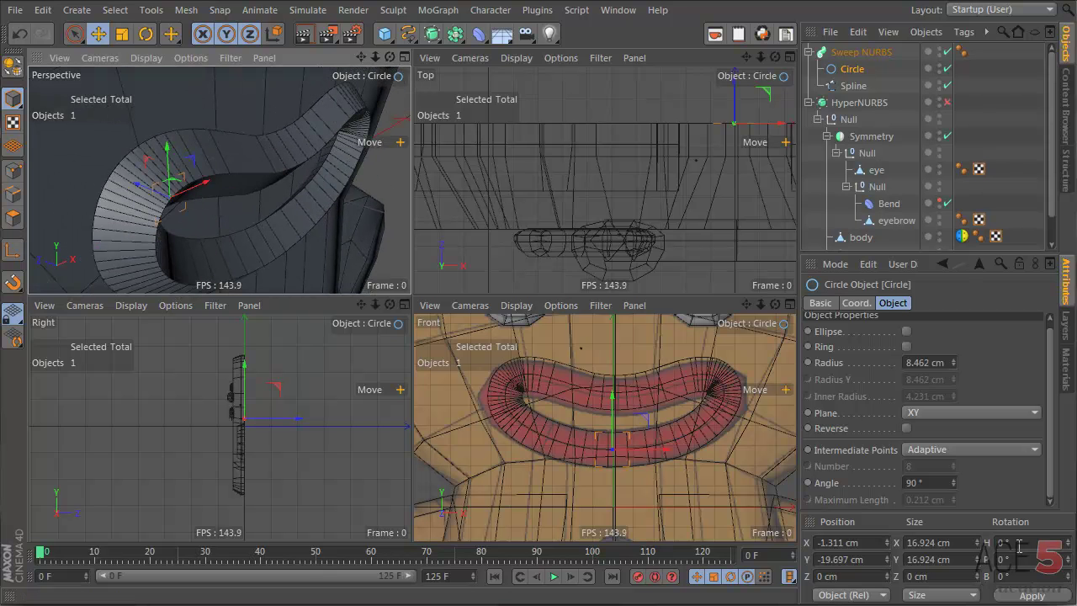
{"action": "left_click", "coordinate": [931, 484]}
{"action": "scroll", "coordinate": [932, 484], "scroll_direction": "down", "scroll_amount": 5}
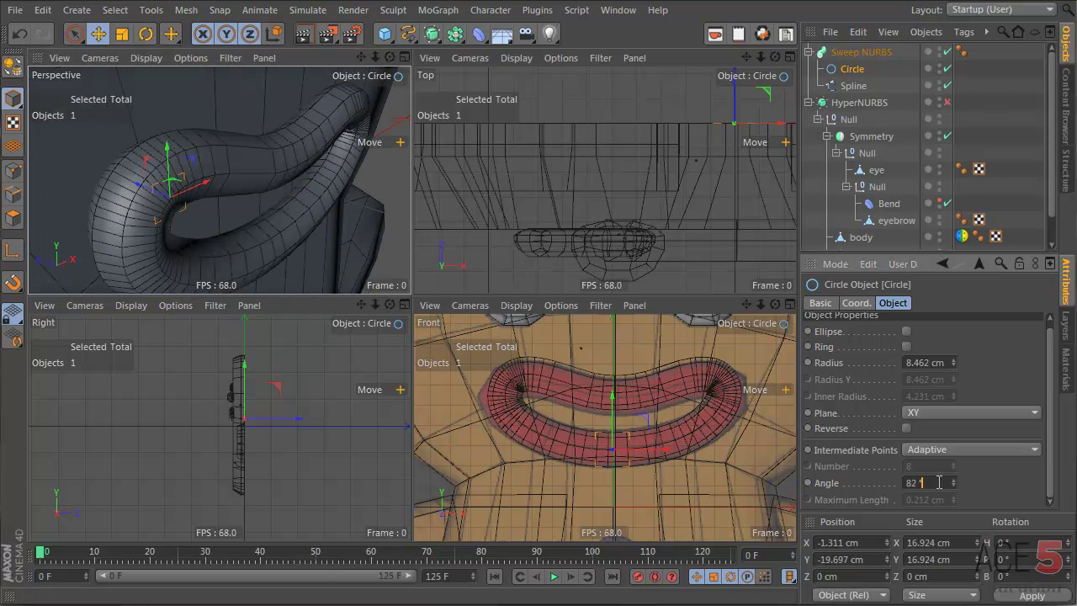
{"action": "left_click_drag", "start_coordinate": [324, 239], "coordinate": [228, 216], "text": "alt"}
- Reduce the segments along the lips by setting the mouth spline's intermediate points to Uniform with a number of 2
{"action": "left_click", "coordinate": [854, 86]}
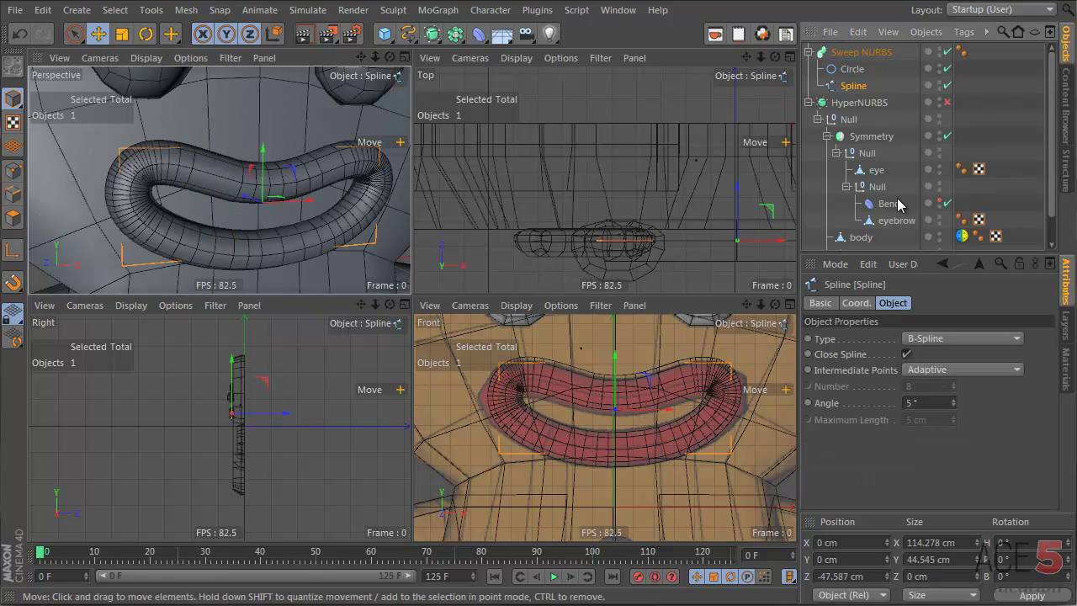
{"action": "left_click_drag", "start_coordinate": [952, 403], "coordinate": [954, 401]}
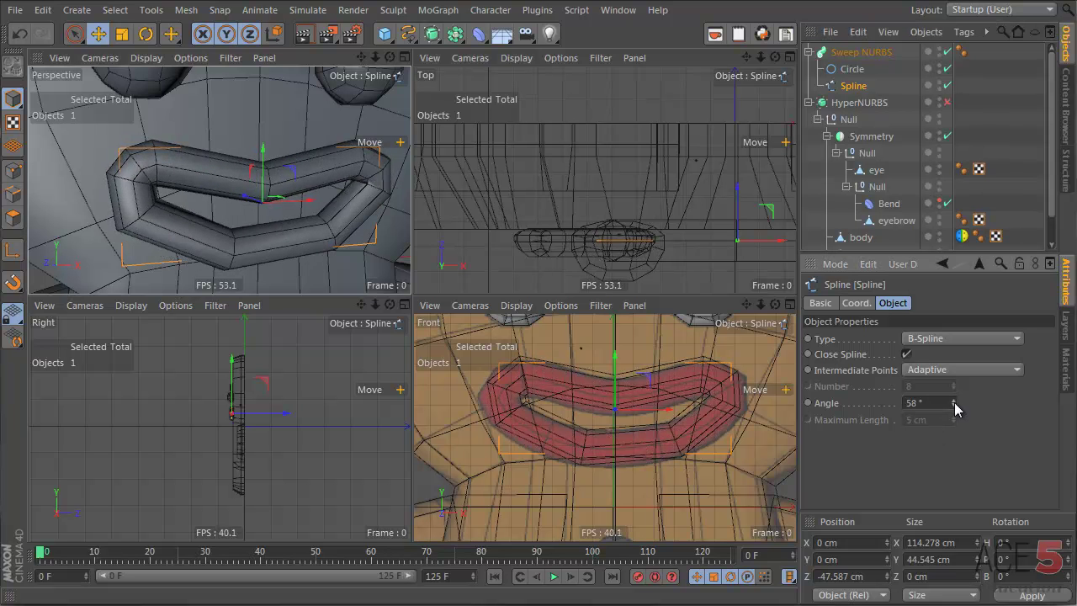
{"action": "left_click", "coordinate": [960, 369]}
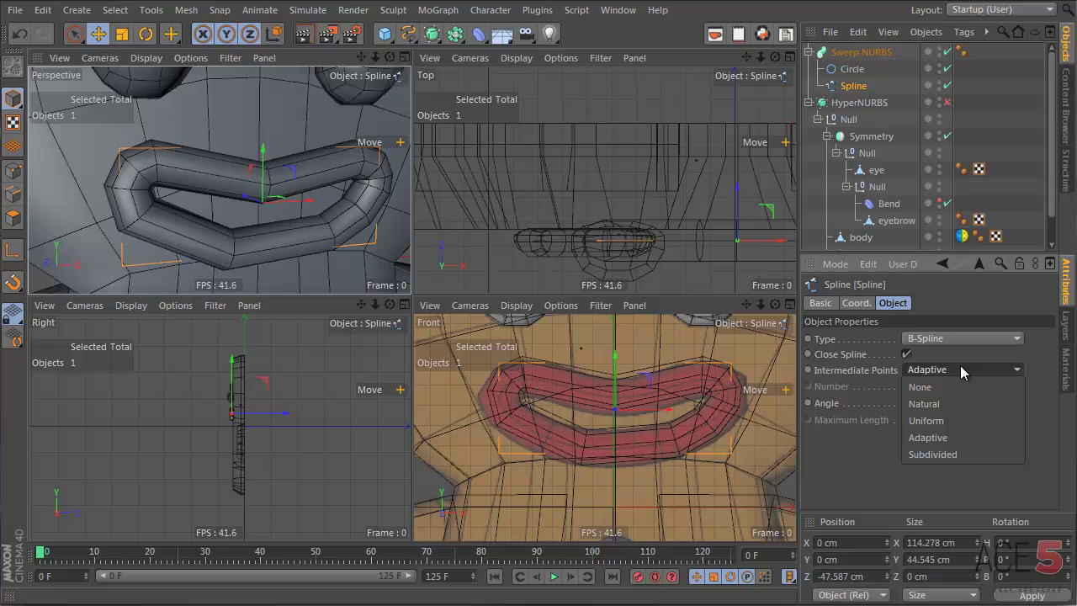
{"action": "left_click", "coordinate": [959, 418]}
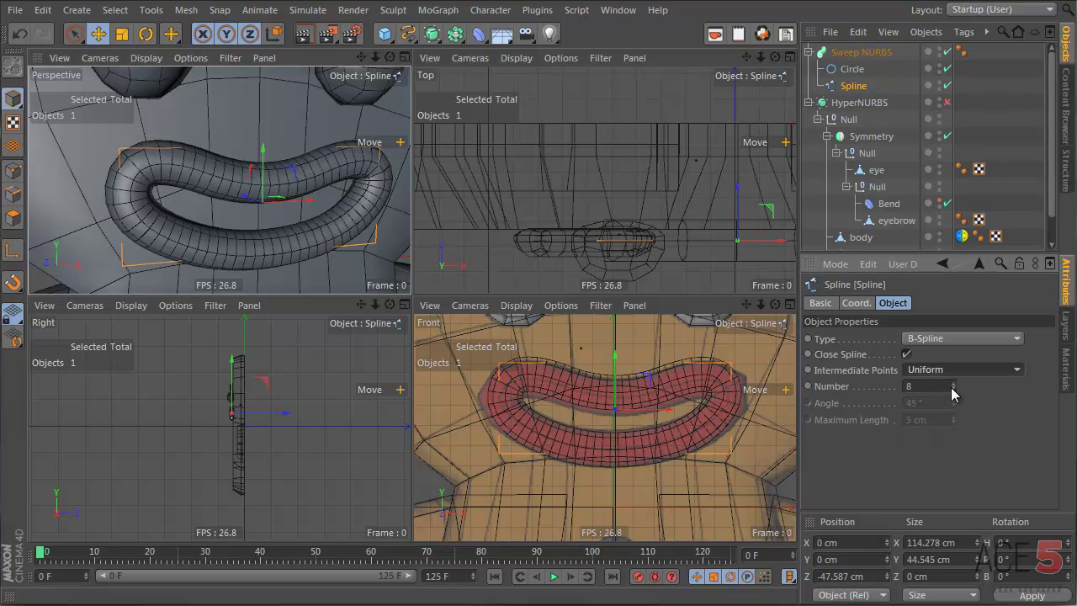
{"action": "left_click_drag", "start_coordinate": [953, 389], "coordinate": [953, 386]}
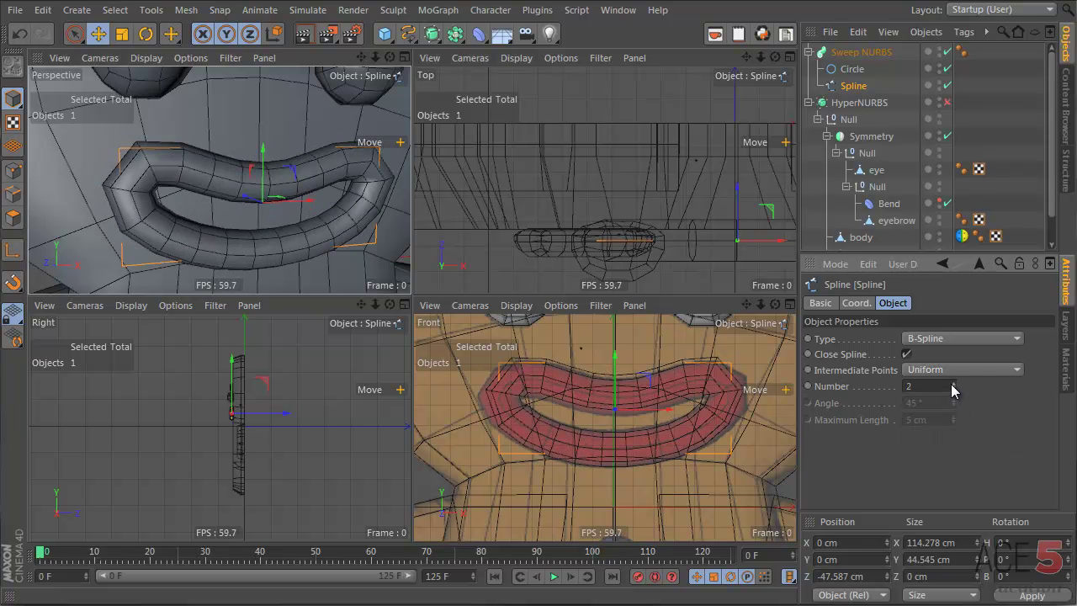
- Switch the mouth spline's intermediate points to Natural and lower their number for fewer segments along the lips
{"action": "left_click", "coordinate": [944, 386]}
{"action": "scroll", "coordinate": [944, 385], "scroll_direction": "down", "scroll_amount": 1}
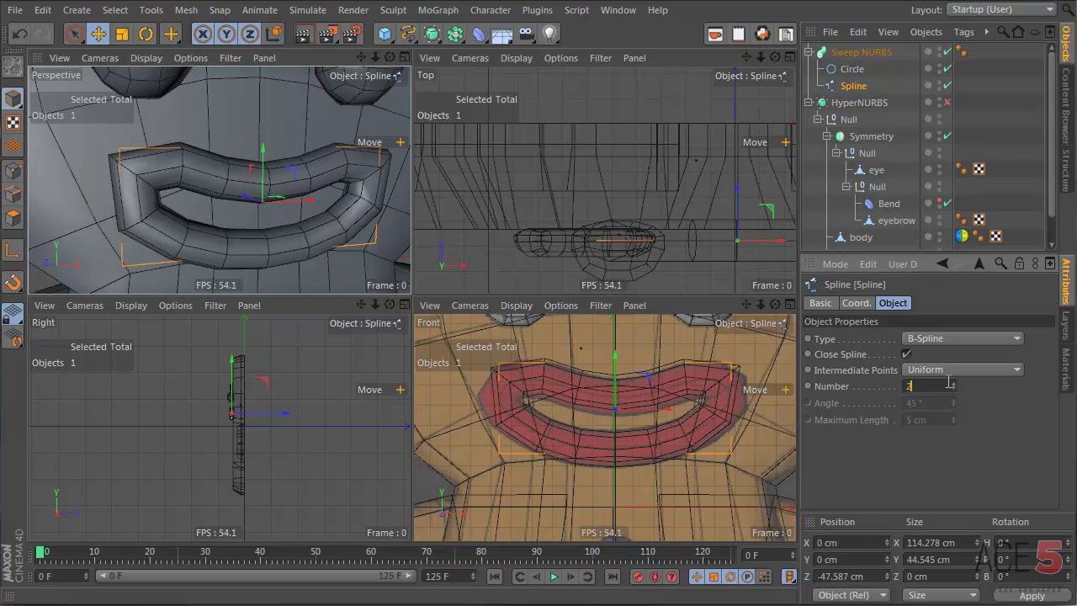
{"action": "left_click", "coordinate": [960, 371]}
{"action": "left_click", "coordinate": [948, 403]}
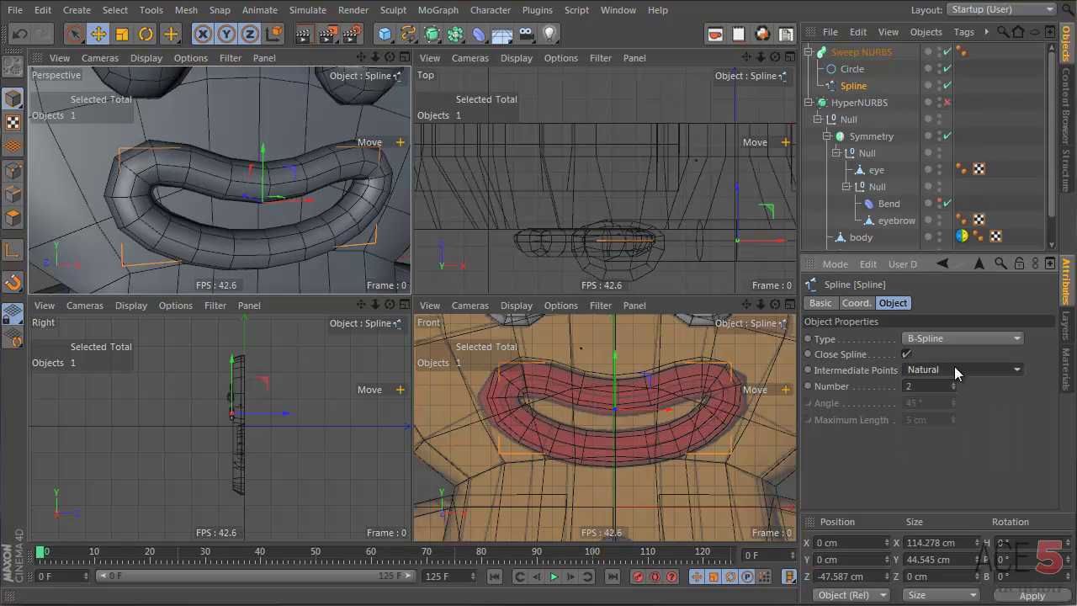
{"action": "left_click_drag", "start_coordinate": [953, 385], "coordinate": [952, 385]}
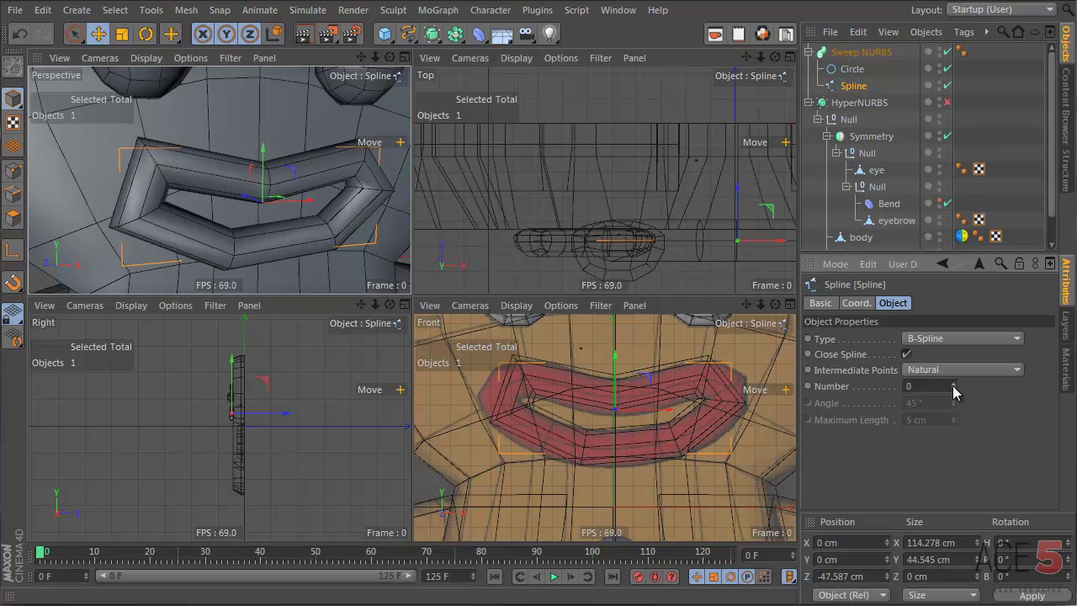
{"action": "left_click", "coordinate": [946, 385]}
{"action": "scroll", "coordinate": [946, 385], "scroll_direction": "up", "scroll_amount": 2}
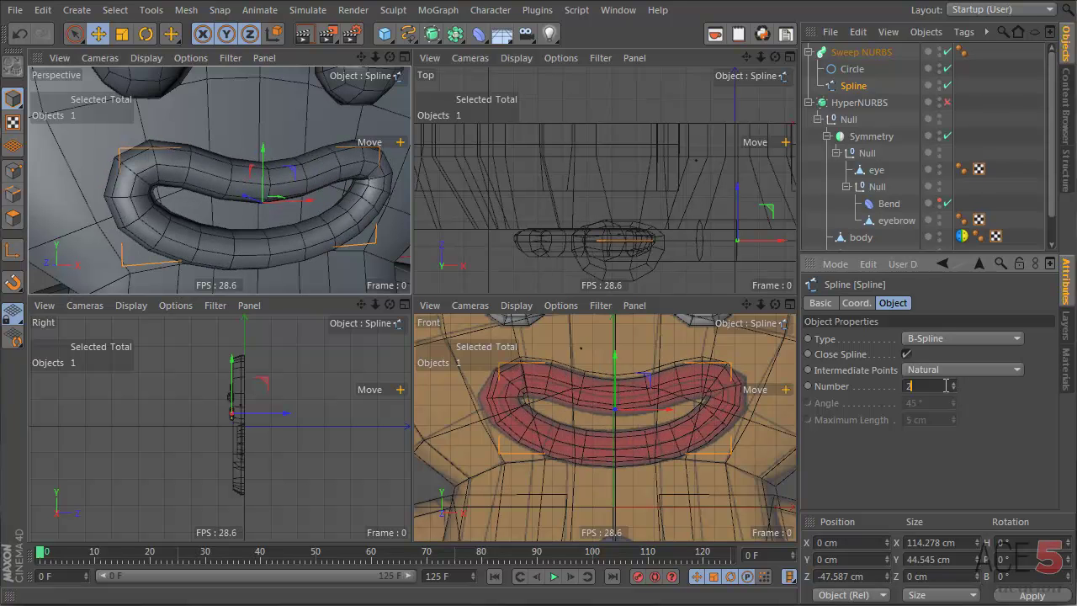
{"action": "left_click_drag", "start_coordinate": [248, 230], "coordinate": [305, 172], "text": "alt"}
{"action": "left_click", "coordinate": [942, 387]}
{"action": "scroll", "coordinate": [942, 387], "scroll_direction": "down", "scroll_amount": 1}
{"action": "scroll", "coordinate": [286, 176], "scroll_direction": "down", "scroll_amount": 3}
- Nest the mouth's Sweep NURBS in the Null inside the HyperNURBS and rename that Null as GBMan
{"action": "left_click_drag", "start_coordinate": [843, 52], "coordinate": [851, 120]}
{"action": "double_click", "coordinate": [850, 69]}
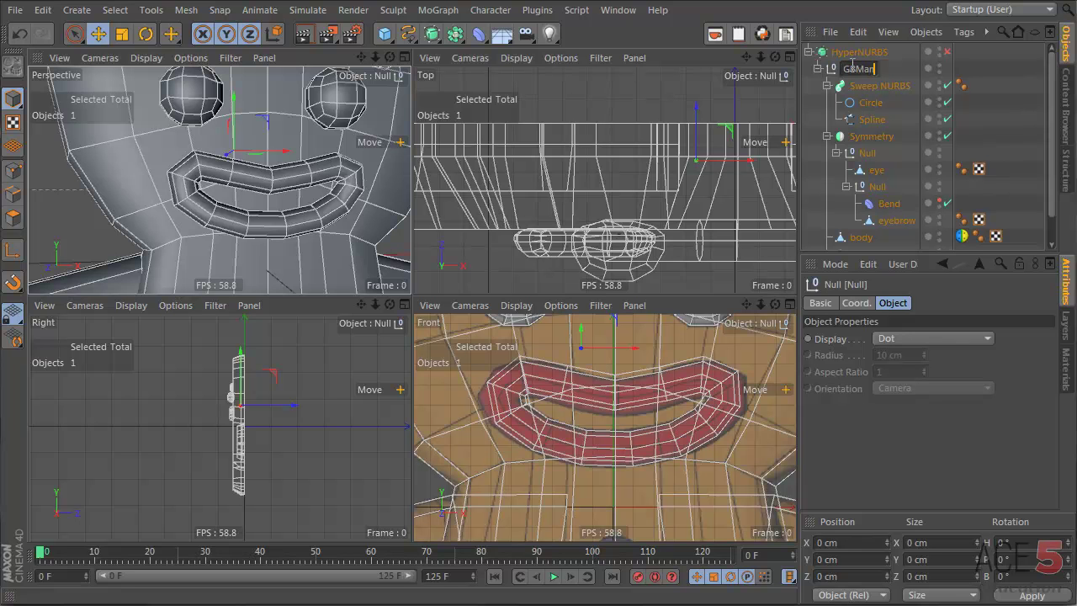
{"action": "type", "text": "GBMan"}
{"action": "key", "text": "Return"}
- Enable the HyperNURBS and inspect the smoothed mouth together with the face and body
{"action": "left_click", "coordinate": [947, 52]}
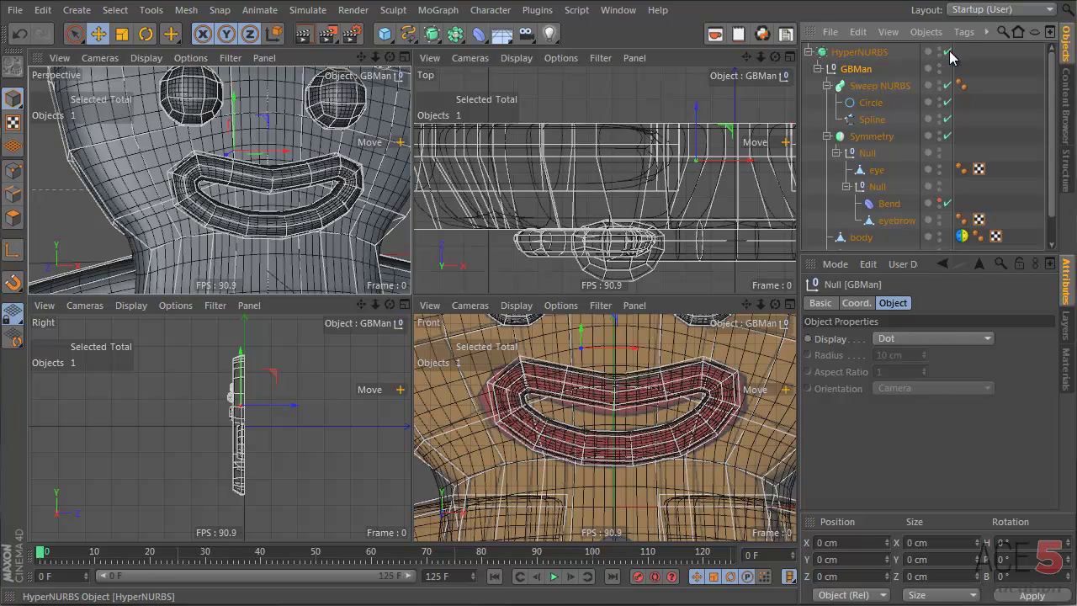
{"action": "left_click", "coordinate": [78, 210]}
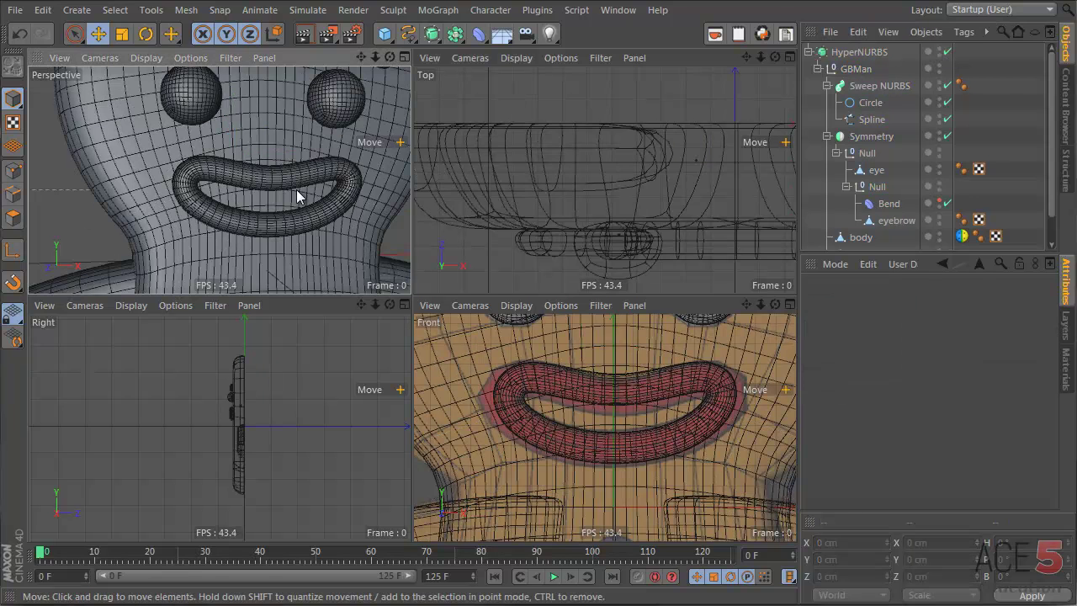
{"action": "mouse_move", "coordinate": [296, 187]}
{"action": "left_mouse_down", "text": "alt"}
{"action": "mouse_move", "coordinate": [165, 181]}
{"action": "mouse_move", "coordinate": [303, 173]}
{"action": "left_mouse_up", "text": "alt"}
{"action": "right_click_drag", "start_coordinate": [303, 173], "coordinate": [254, 187], "text": "alt"}
{"action": "left_click_drag", "start_coordinate": [254, 187], "coordinate": [237, 200], "text": "alt"}
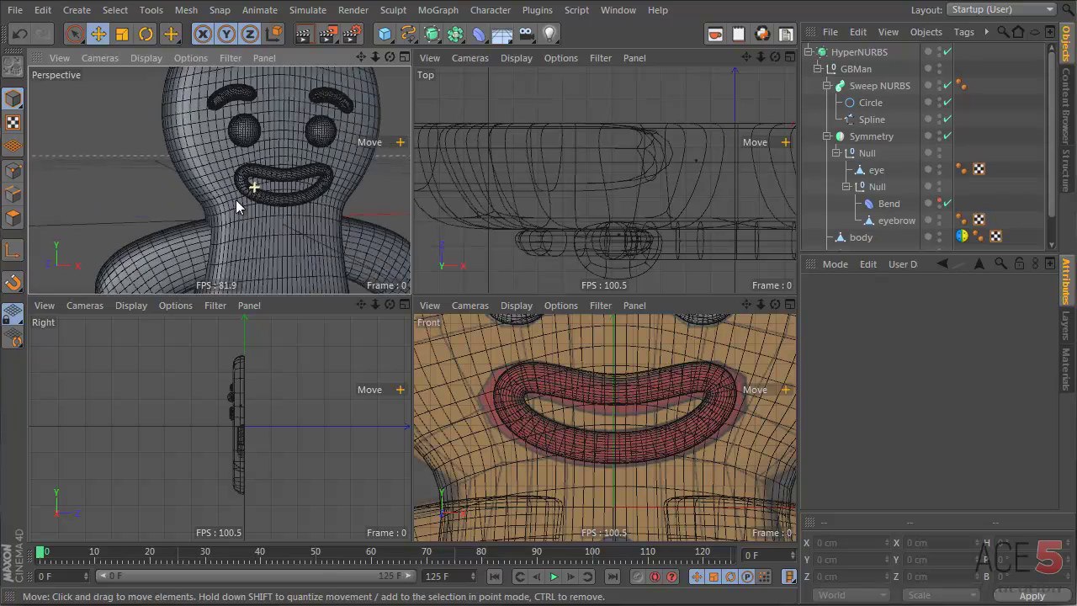
{"action": "scroll", "coordinate": [218, 198], "scroll_direction": "down", "scroll_amount": 6}
{"action": "scroll", "coordinate": [194, 141], "scroll_direction": "up", "scroll_amount": 1}
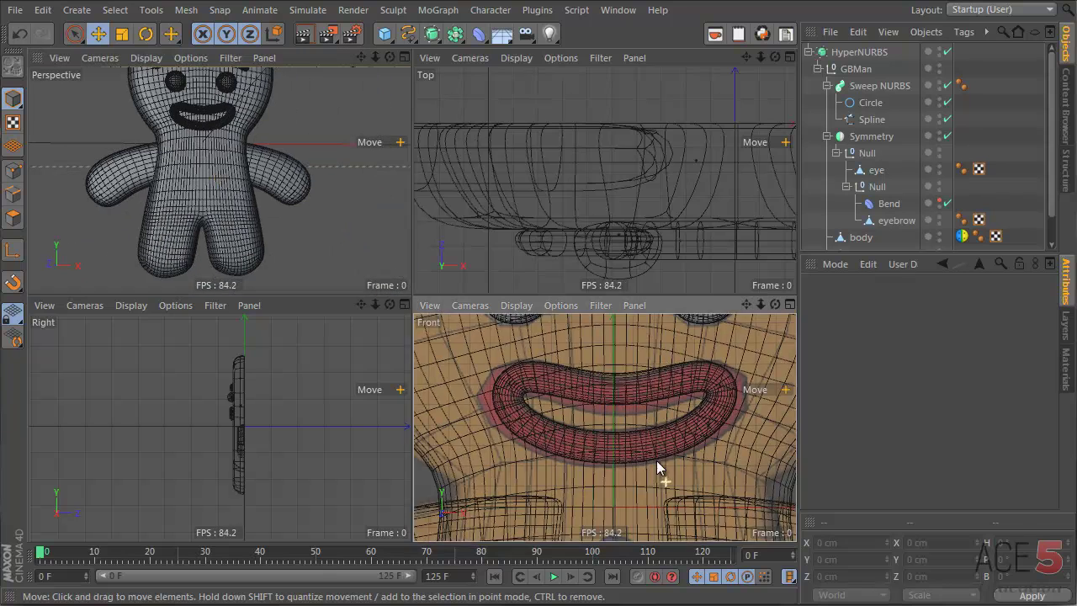
- Copy the eye object and paste a duplicate of it for use as a shirt button
{"action": "scroll", "coordinate": [657, 462], "scroll_direction": "down", "scroll_amount": 5}
{"action": "scroll", "coordinate": [669, 421], "scroll_direction": "up", "scroll_amount": 3}
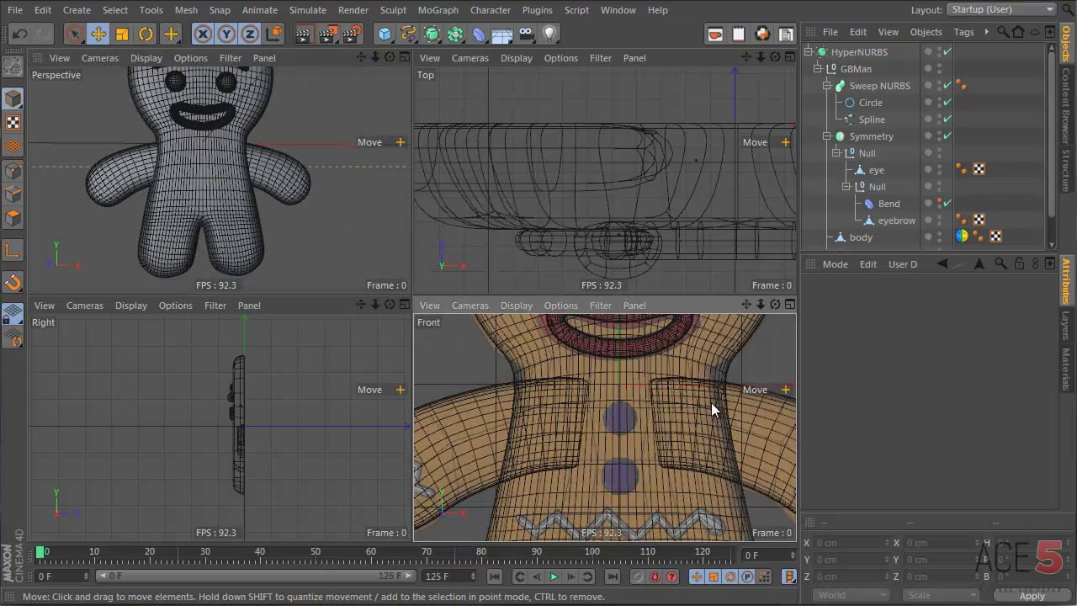
{"action": "middle_click_drag", "start_coordinate": [711, 403], "coordinate": [710, 441], "text": "alt"}
{"action": "left_click", "coordinate": [880, 172]}
{"action": "middle_click_drag", "start_coordinate": [583, 396], "coordinate": [614, 473], "text": "alt"}
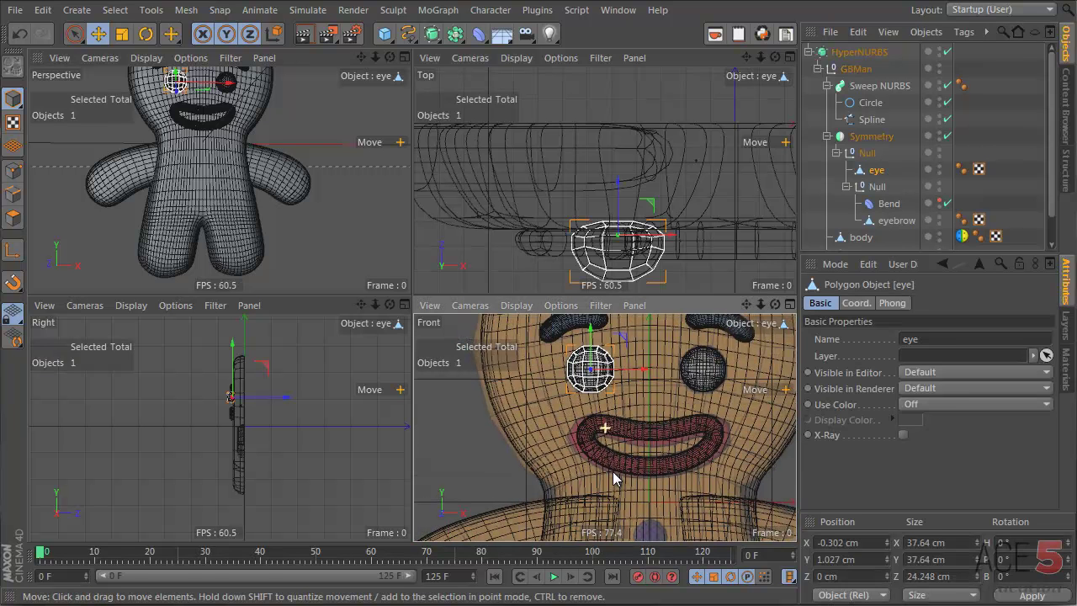
{"action": "key", "text": "ctrl+c"}
{"action": "key", "text": "ctrl+v"}
- Position the eye copy over the upper button of the reference image and scale it to about 25.8 cm wide
{"action": "left_click_drag", "start_coordinate": [635, 444], "coordinate": [702, 537]}
{"action": "middle_click_drag", "start_coordinate": [717, 503], "coordinate": [696, 402], "text": "alt"}
{"action": "left_click_drag", "start_coordinate": [677, 387], "coordinate": [498, 463]}
{"action": "key", "text": "t"}
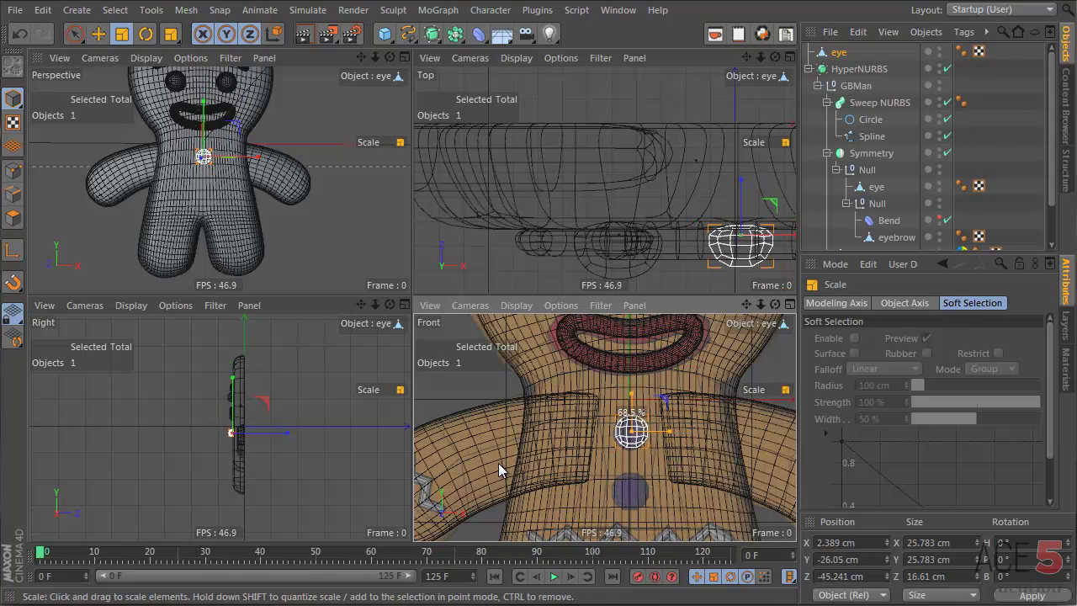
{"action": "key", "text": "e"}
{"action": "left_click_drag", "start_coordinate": [658, 471], "coordinate": [658, 473]}
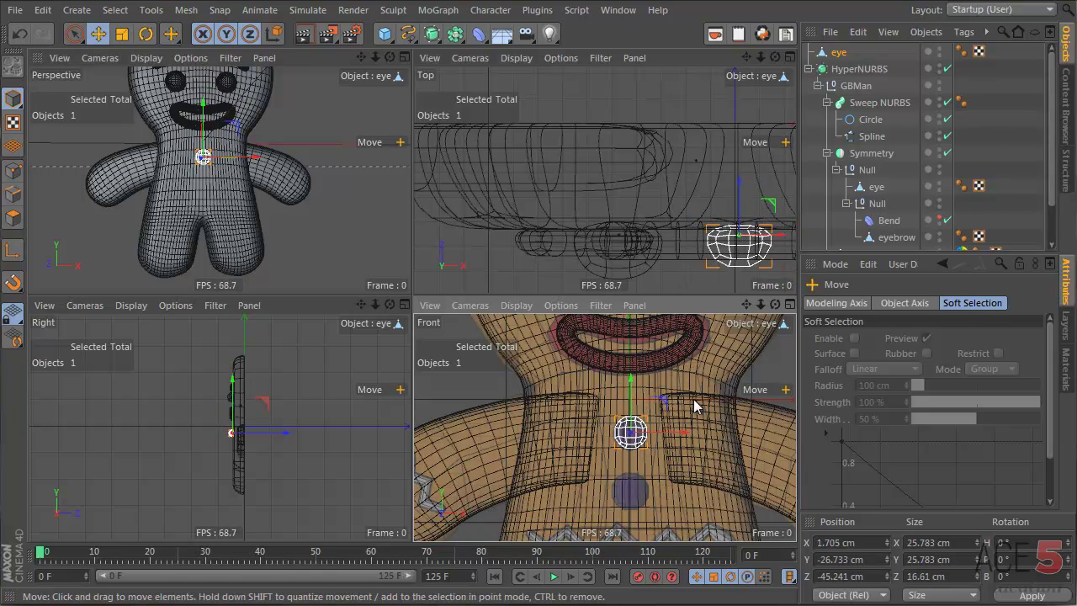
- Duplicate the button down onto the lower button of the reference and scale the copy to about 26.9 cm wide
{"action": "left_click_drag", "start_coordinate": [695, 406], "coordinate": [721, 454], "text": "ctrl"}
{"action": "key", "text": "t"}
{"action": "key", "text": "e"}
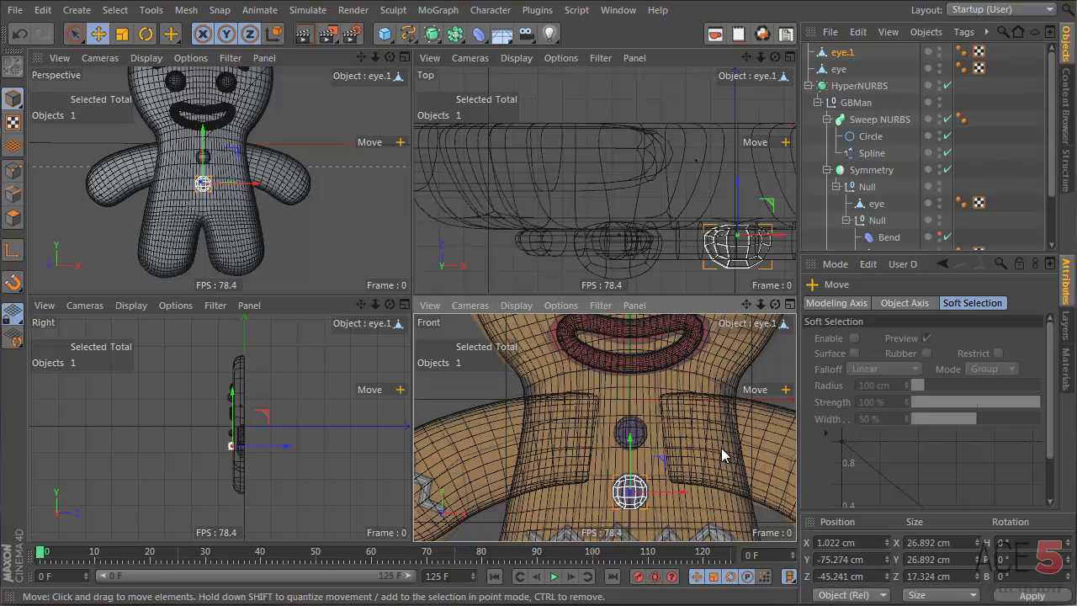
- Rename the upper eye copy as button1 and the lower one as button2
{"action": "scroll", "coordinate": [708, 394], "scroll_direction": "down", "scroll_amount": 1}
{"action": "middle_click_drag", "start_coordinate": [704, 395], "coordinate": [671, 388], "text": "alt"}
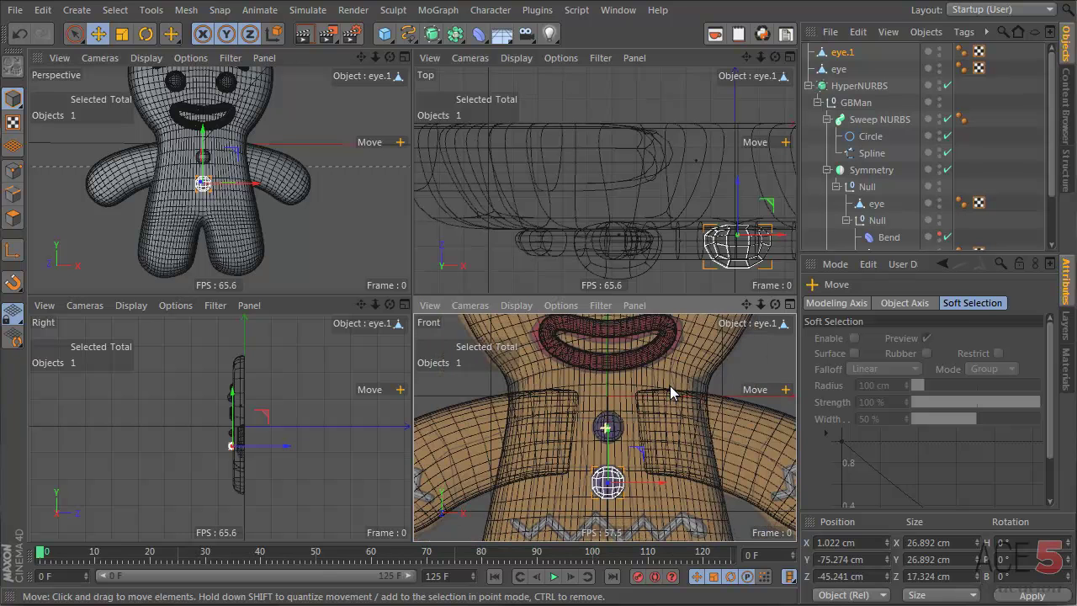
{"action": "left_click", "coordinate": [842, 68]}
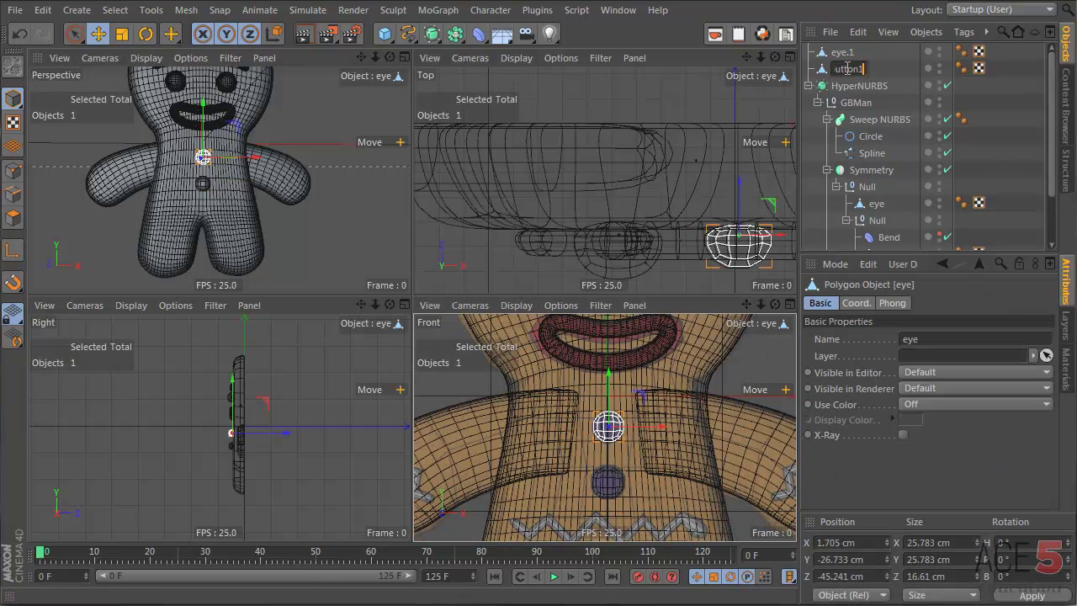
{"action": "type", "text": "button1"}
{"action": "key", "text": "Up"}
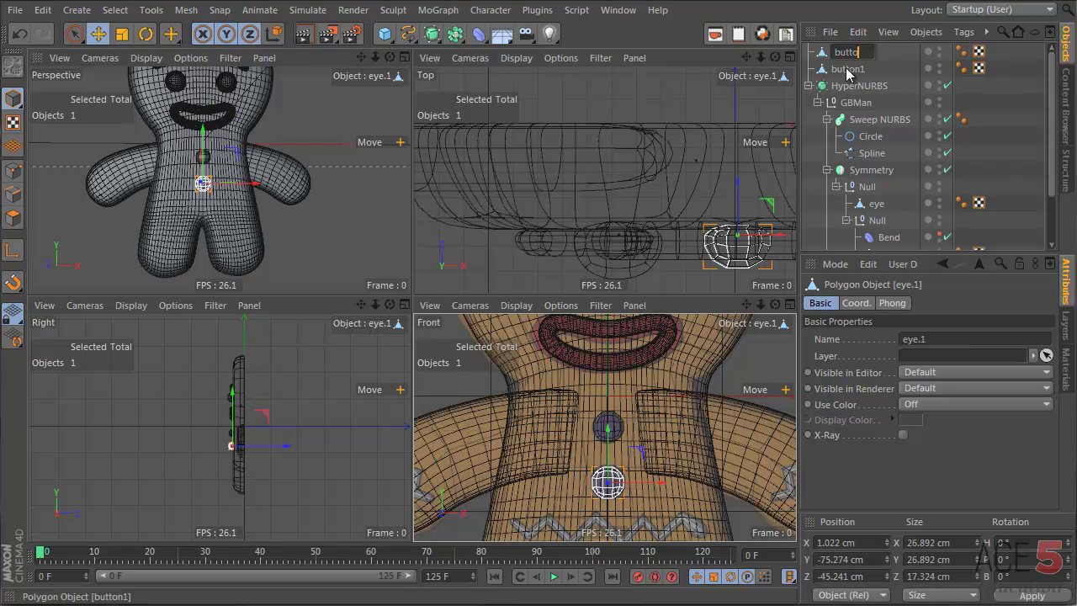
{"action": "key", "text": "Return"}
- Nest button1 and button2 together inside the GBMan Null so they are smoothed with the body
{"action": "left_click", "coordinate": [847, 71], "text": "shift"}
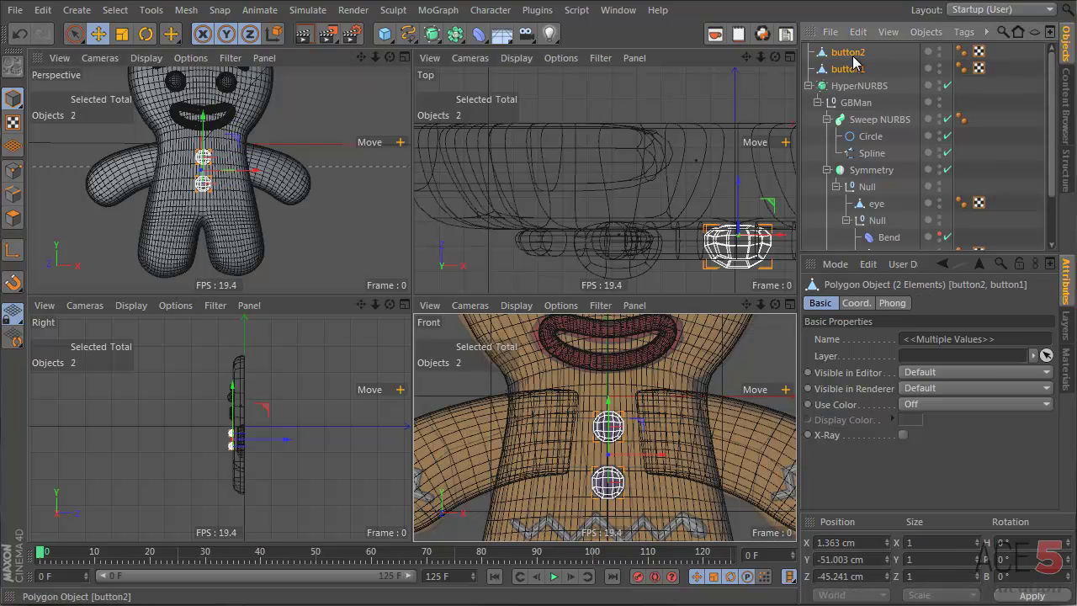
{"action": "left_click_drag", "start_coordinate": [847, 71], "coordinate": [860, 103]}
{"action": "left_click", "coordinate": [901, 72]}
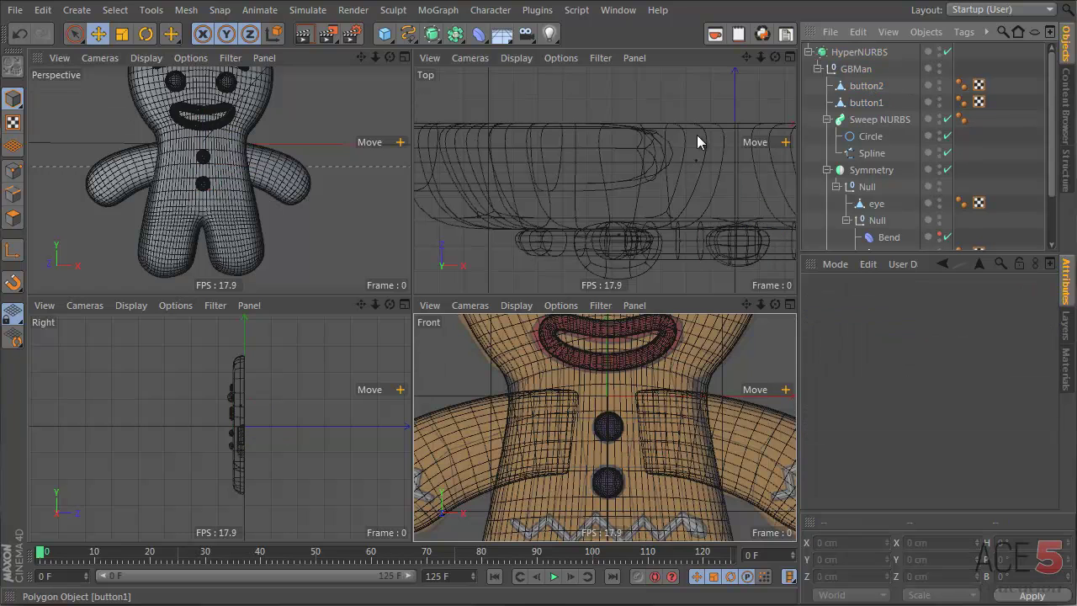
- Switch the perspective view to Gouraud shading without wireframe lines and inspect the smoothed gingerbread man
{"action": "mouse_move", "coordinate": [198, 167]}
{"action": "left_mouse_down", "text": "alt"}
{"action": "mouse_move", "coordinate": [421, 164]}
{"action": "mouse_move", "coordinate": [216, 163]}
{"action": "left_mouse_up", "text": "alt"}
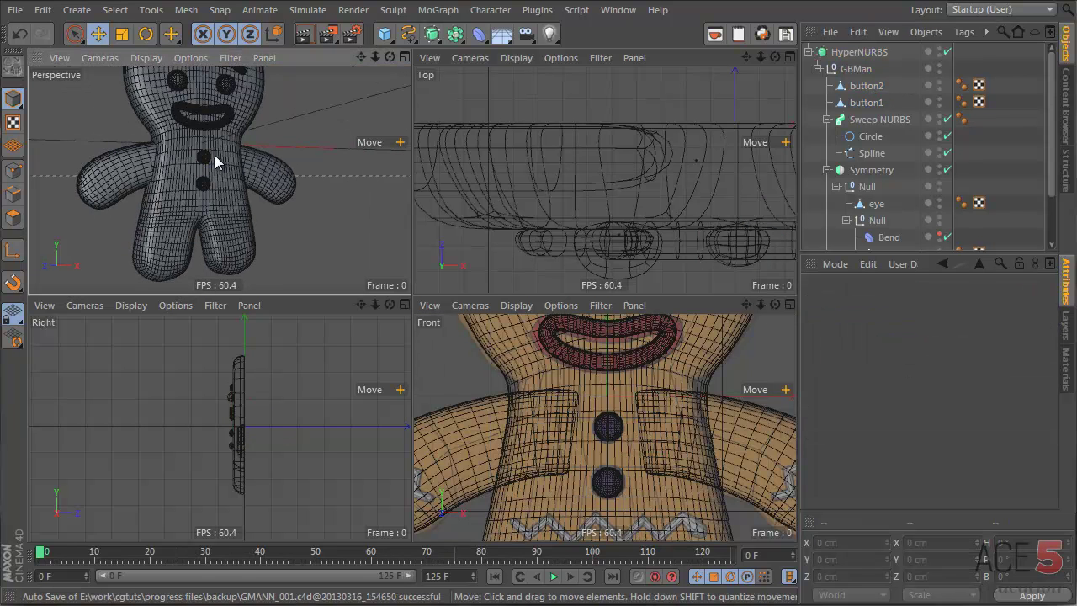
{"action": "key", "text": "n"}
{"action": "key", "text": "a"}
{"action": "middle_click_drag", "start_coordinate": [207, 163], "coordinate": [208, 181], "text": "alt"}
{"action": "right_click_drag", "start_coordinate": [239, 168], "coordinate": [218, 163], "text": "alt"}
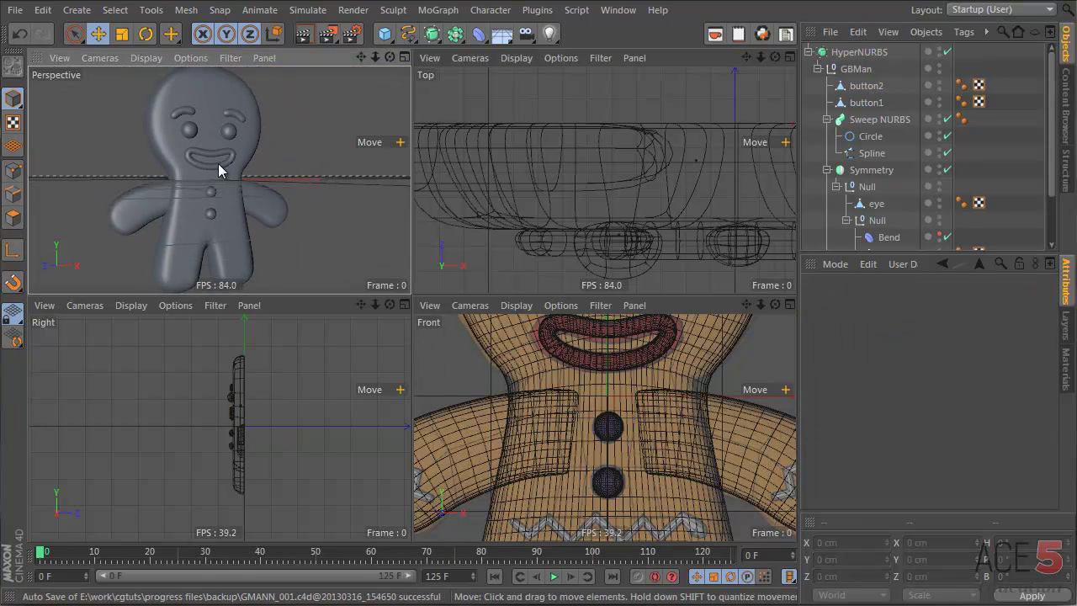
{"action": "left_click_drag", "start_coordinate": [228, 207], "coordinate": [187, 210], "text": "alt"}
- Select the button2 object and disable the HyperNURBS to show the unsmoothed meshes
{"action": "right_click_drag", "start_coordinate": [692, 452], "coordinate": [625, 463], "text": "alt"}
{"action": "middle_click_drag", "start_coordinate": [627, 480], "coordinate": [603, 417], "text": "alt"}
{"action": "right_click_drag", "start_coordinate": [605, 428], "coordinate": [662, 421], "text": "alt"}
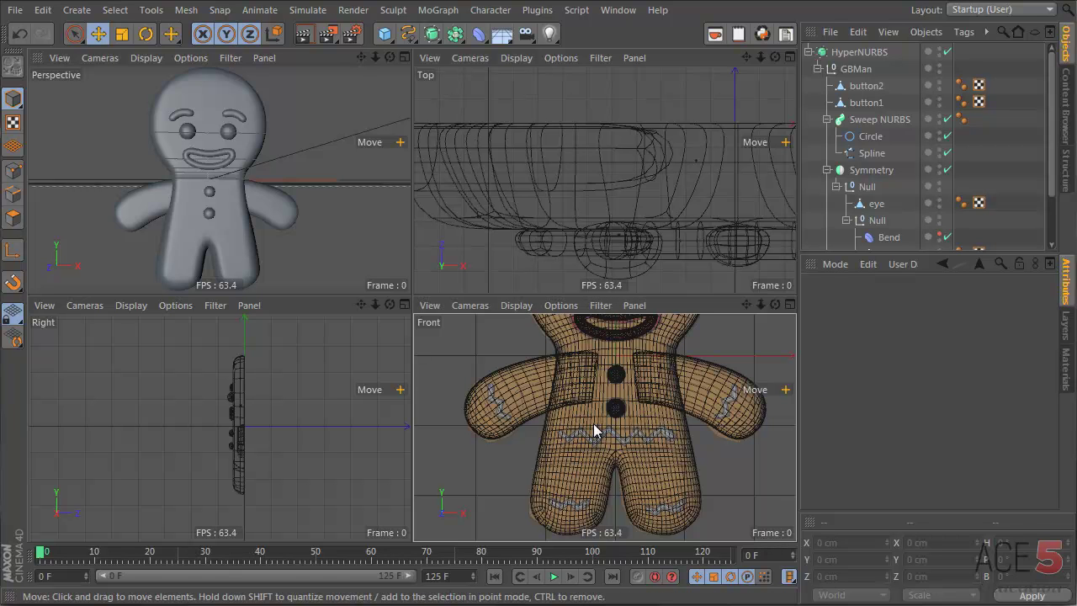
{"action": "left_click", "coordinate": [621, 409]}
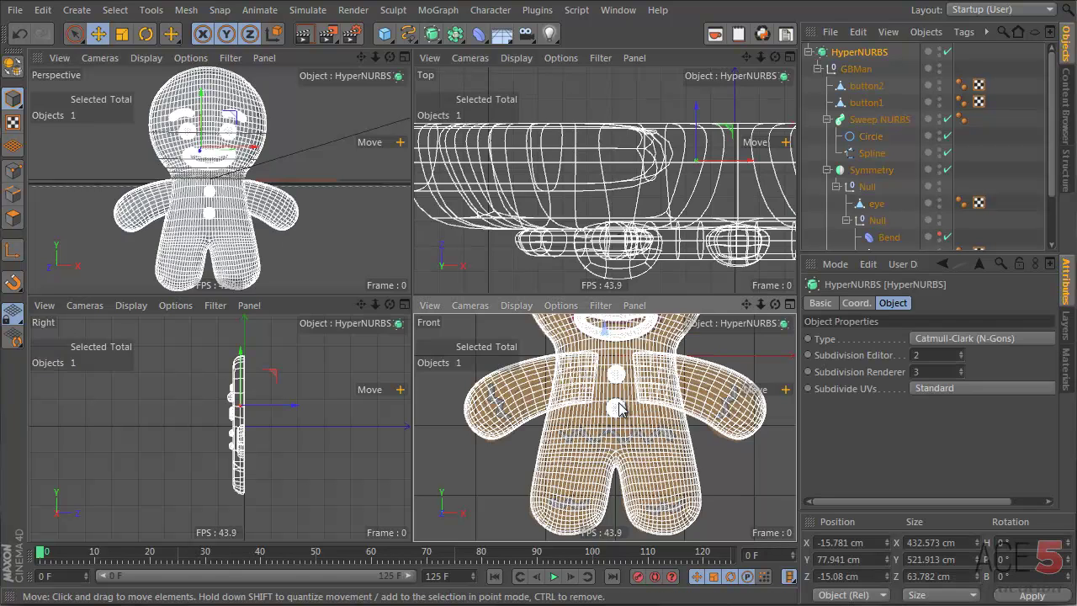
{"action": "left_click", "coordinate": [865, 86]}
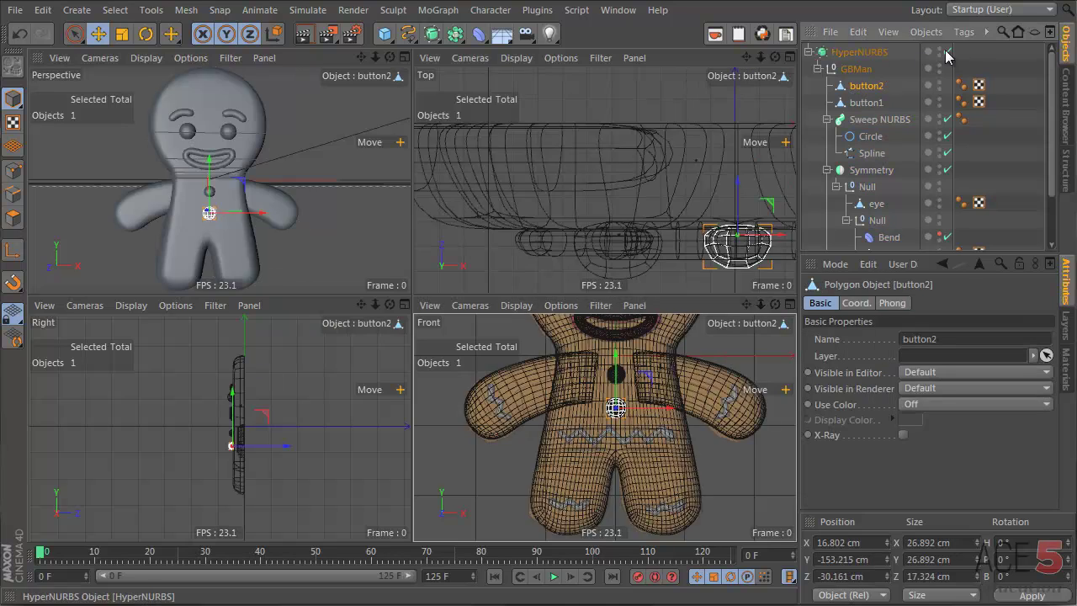
{"action": "left_click", "coordinate": [947, 53]}
- Duplicate button2 in the enlarged front view, placing the copy near the rounded end of the zigzag belt icing
{"action": "right_click_drag", "start_coordinate": [619, 437], "coordinate": [732, 434], "text": "alt"}
{"action": "middle_click", "coordinate": [657, 389]}
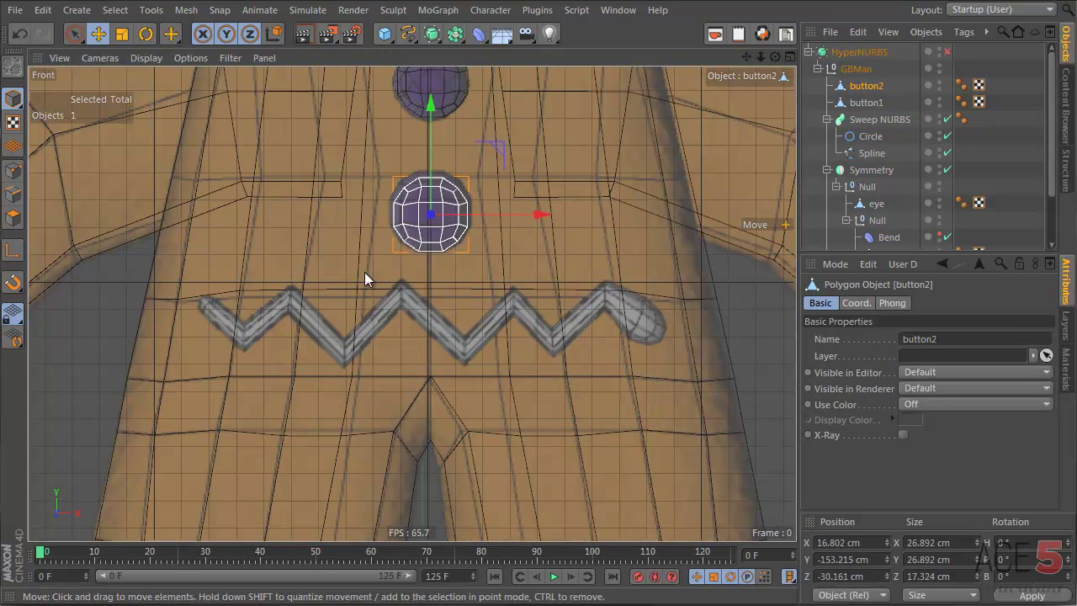
{"action": "middle_click_drag", "start_coordinate": [364, 272], "coordinate": [376, 335], "text": "alt"}
{"action": "scroll", "coordinate": [394, 326], "scroll_direction": "down", "scroll_amount": 3}
{"action": "key", "text": "e"}
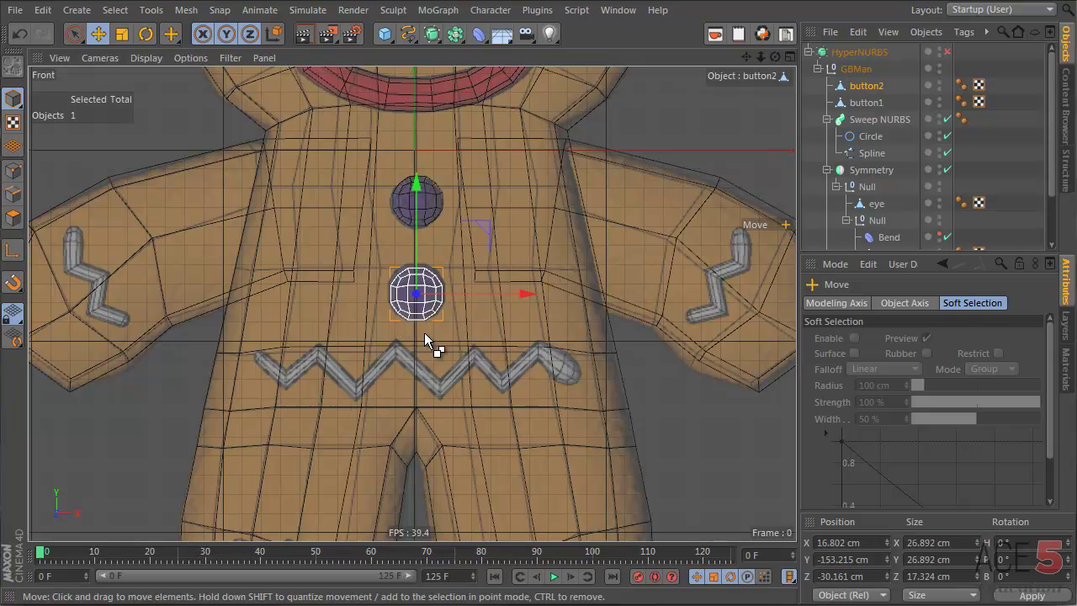
{"action": "left_click_drag", "start_coordinate": [424, 332], "coordinate": [556, 410], "text": "ctrl"}
- Rename the duplicated button2.1 object as belt
{"action": "scroll", "coordinate": [871, 91], "scroll_direction": "down", "scroll_amount": 3}
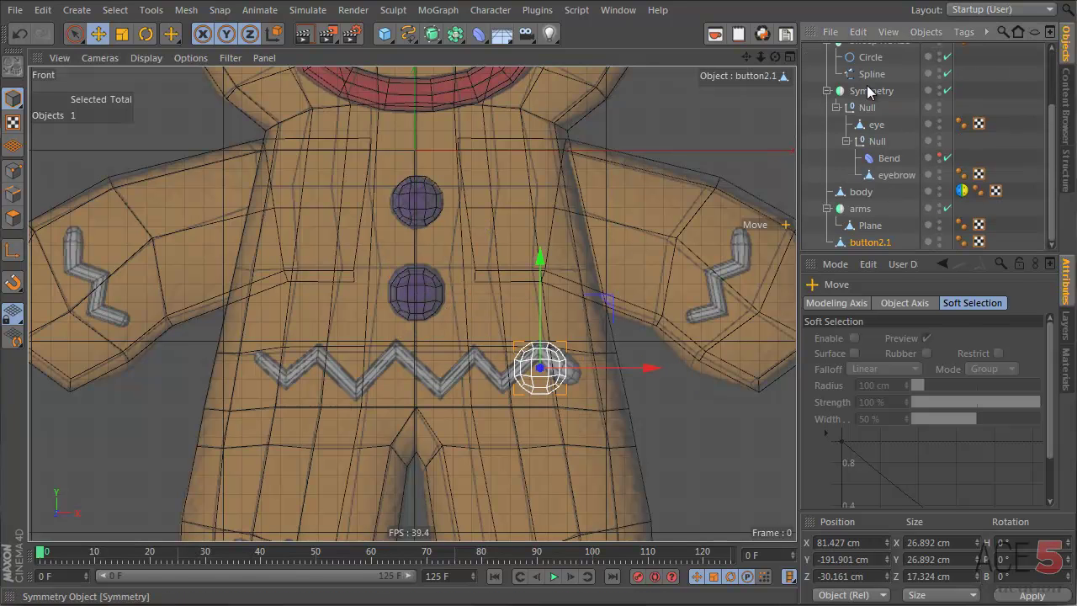
{"action": "double_click", "coordinate": [874, 241]}
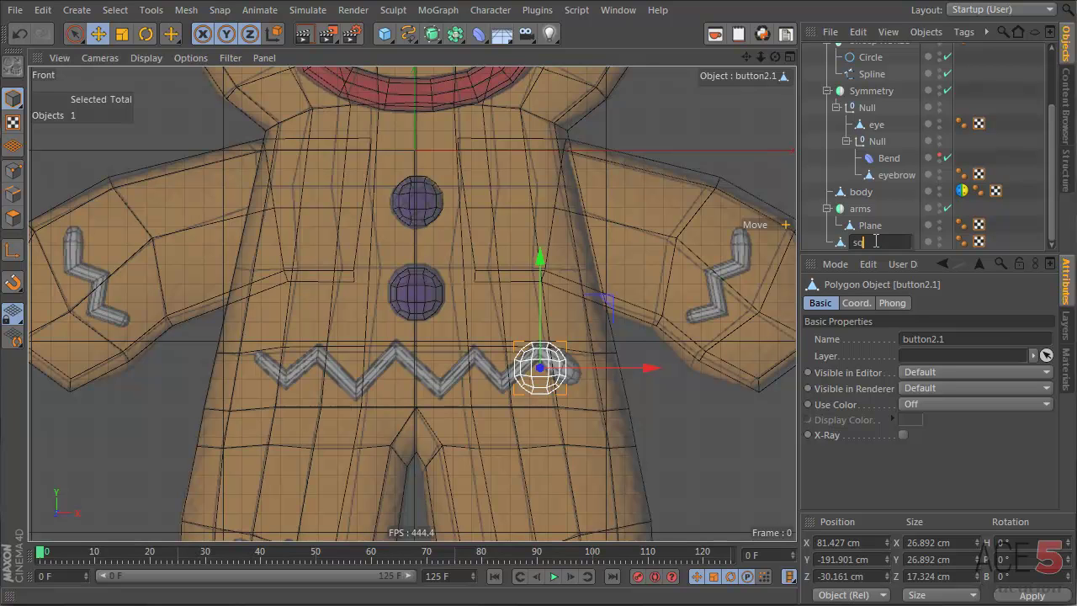
{"action": "type", "text": "belt"}
{"action": "key", "text": "Return"}
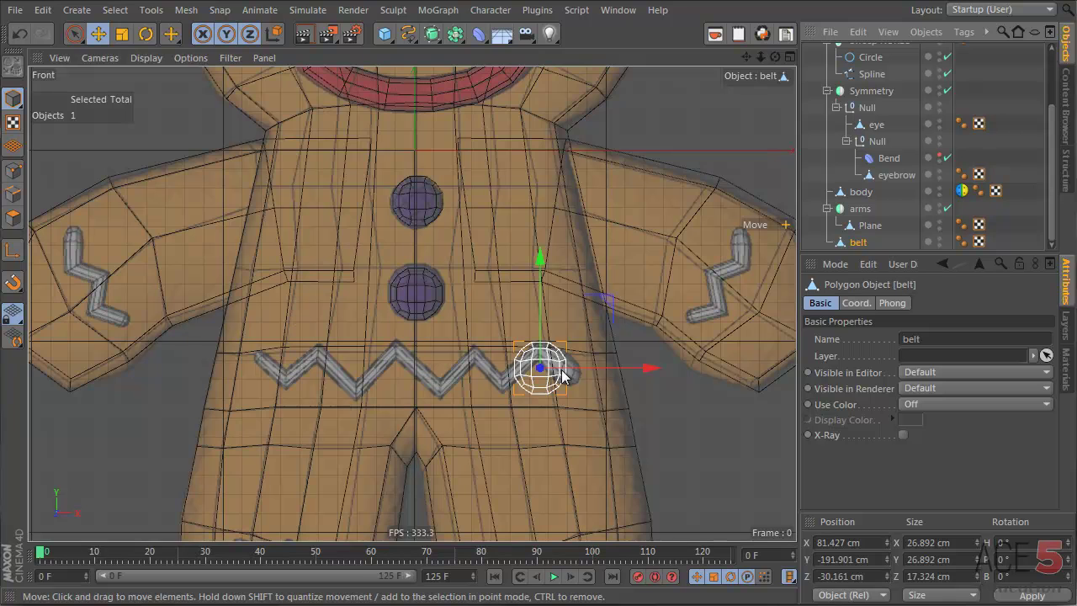
- Select the points on the inner half of the duplicated sphere, facing the zigzag belt icing
{"action": "scroll", "coordinate": [562, 376], "scroll_direction": "up", "scroll_amount": 3}
{"action": "key", "text": "Return"}
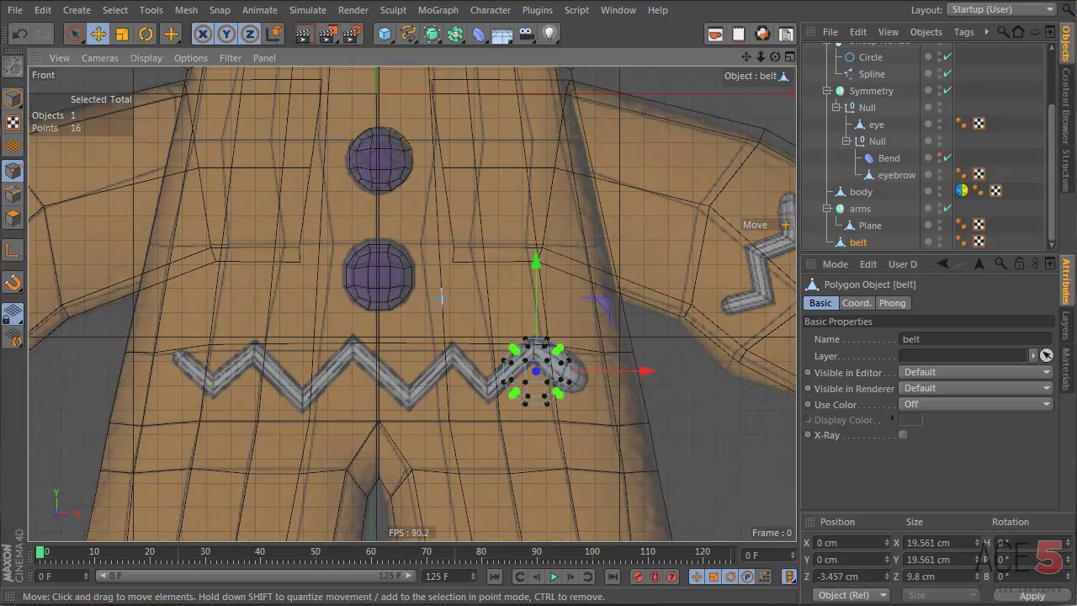
{"action": "left_click_drag", "start_coordinate": [441, 297], "coordinate": [528, 454]}
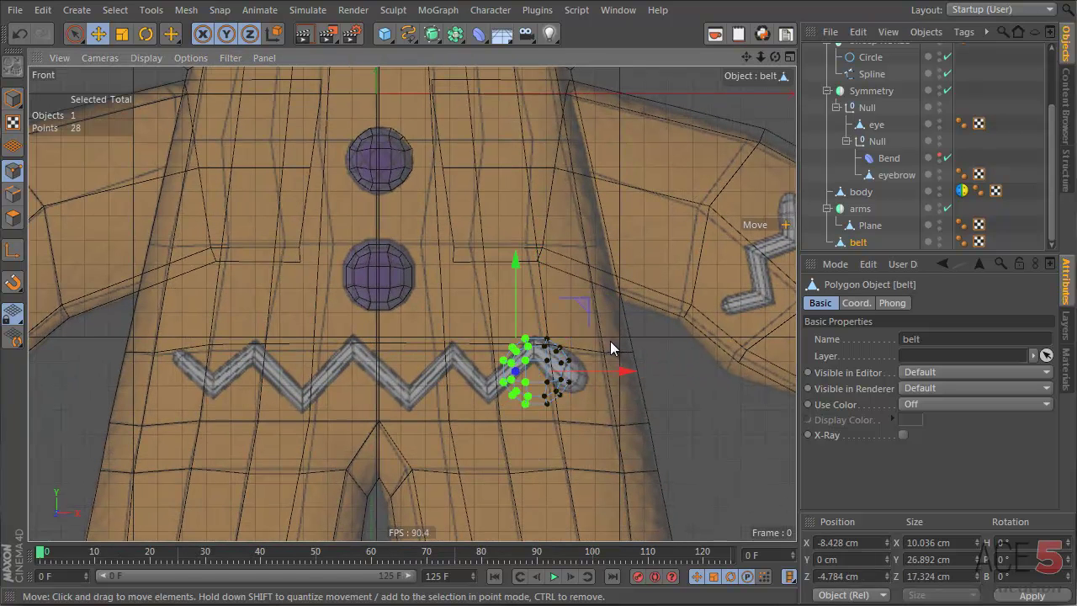
{"action": "middle_click_drag", "start_coordinate": [611, 342], "coordinate": [520, 376], "text": "alt"}
- Rename the belt object as arm frost and return to editing it as a whole object
{"action": "double_click", "coordinate": [859, 243]}
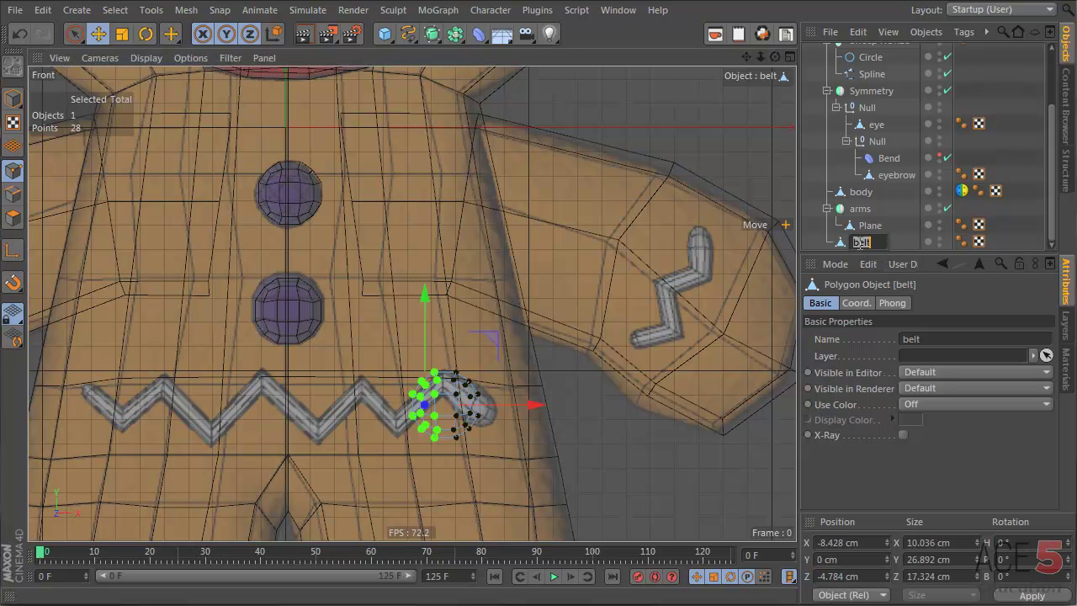
{"action": "left_click", "coordinate": [858, 242]}
{"action": "type", "text": "arm frost"}
{"action": "key", "text": "Return"}
{"action": "key", "text": "Return"}
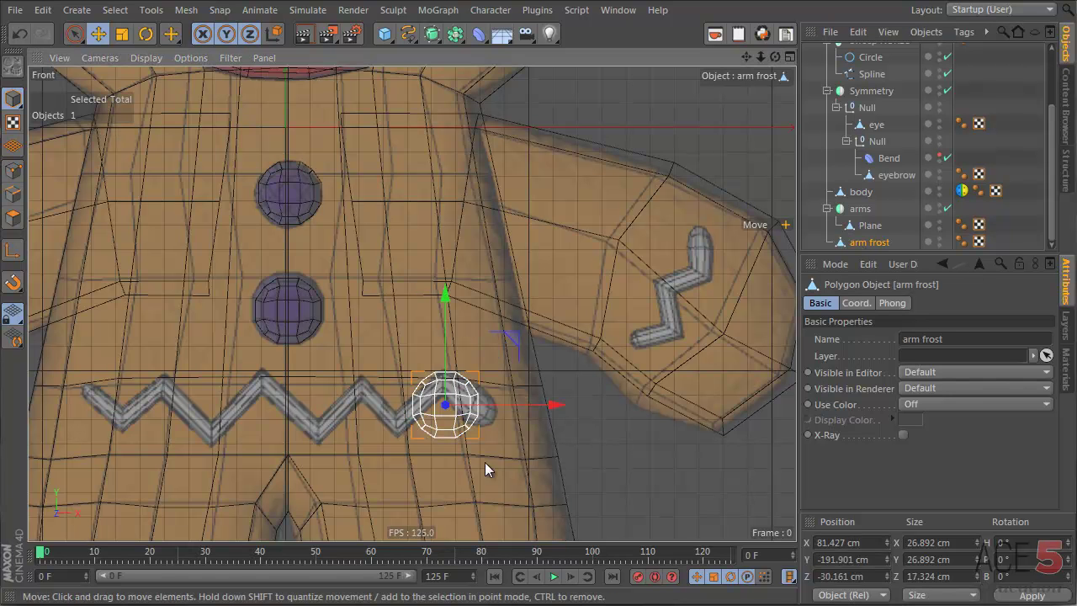
- Move the arm frost sphere onto the upper end of the arm's zigzag icing and rotate its bank to about -74°
{"action": "left_click_drag", "start_coordinate": [484, 462], "coordinate": [567, 193]}
{"action": "scroll", "coordinate": [635, 326], "scroll_direction": "up", "scroll_amount": 6}
{"action": "key", "text": "r"}
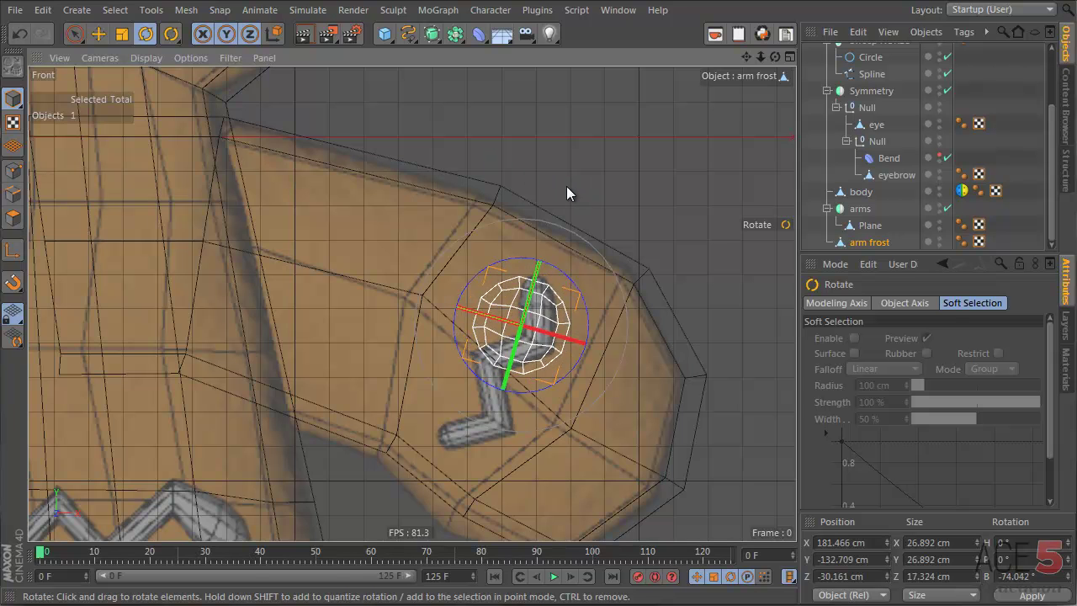
- Delete the arm frost sphere
{"action": "key", "text": "Return"}
{"action": "scroll", "coordinate": [375, 273], "scroll_direction": "down", "scroll_amount": 6}
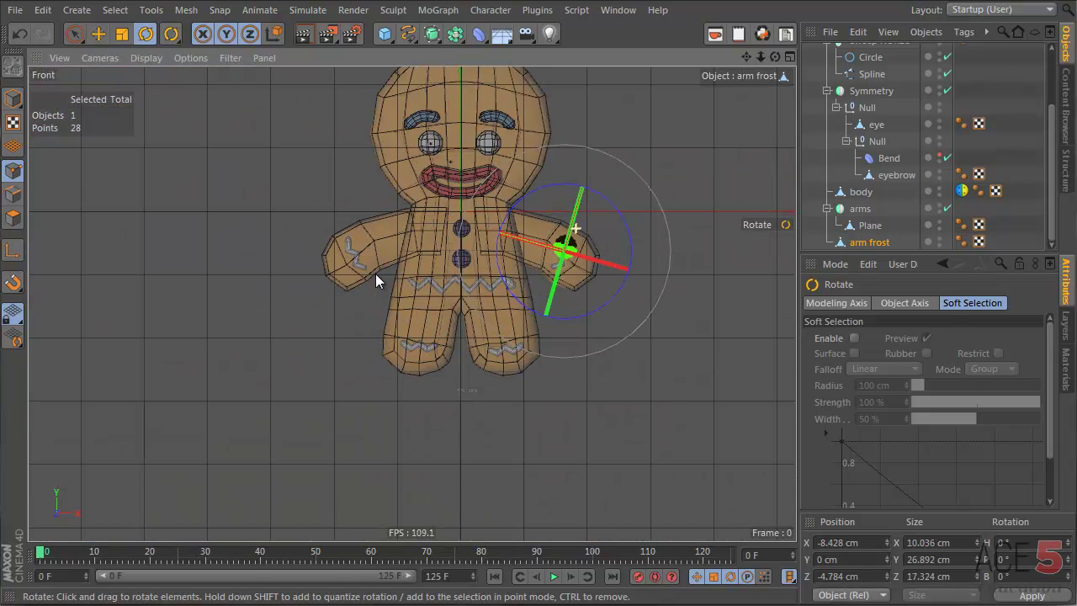
{"action": "scroll", "coordinate": [375, 273], "scroll_direction": "up", "scroll_amount": 5}
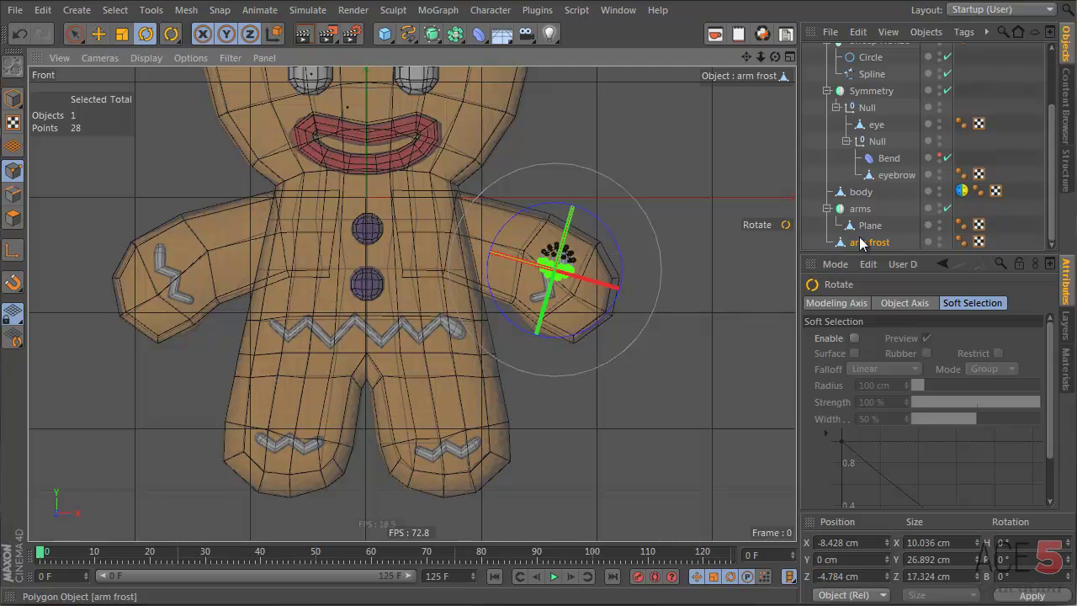
{"action": "left_click", "coordinate": [860, 244]}
{"action": "key", "text": "Delete"}
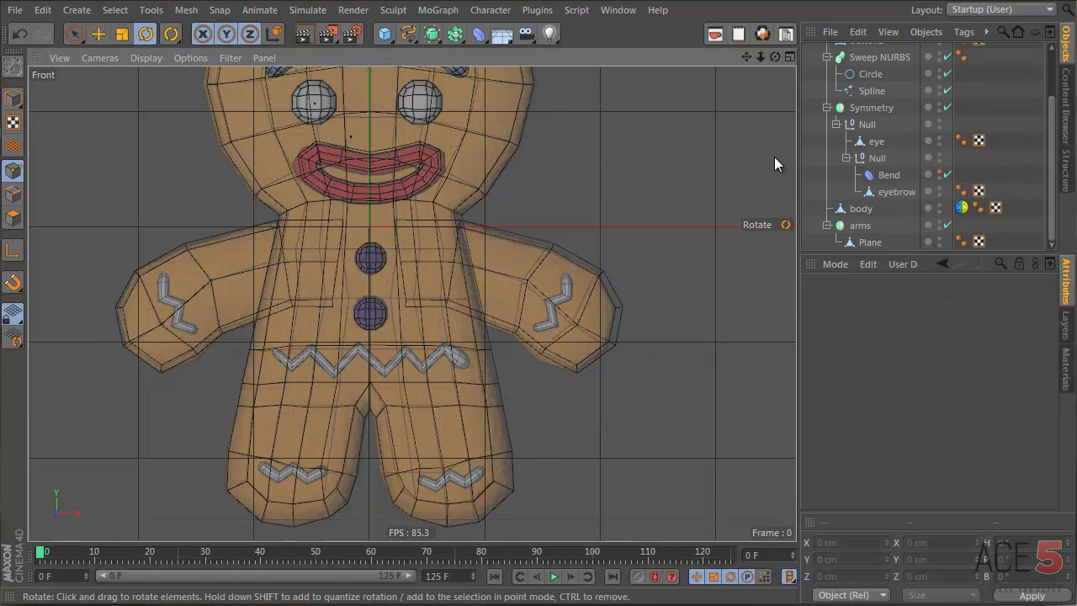
- Duplicate the eyebrow object outside the face hierarchy
{"action": "left_click", "coordinate": [894, 192]}
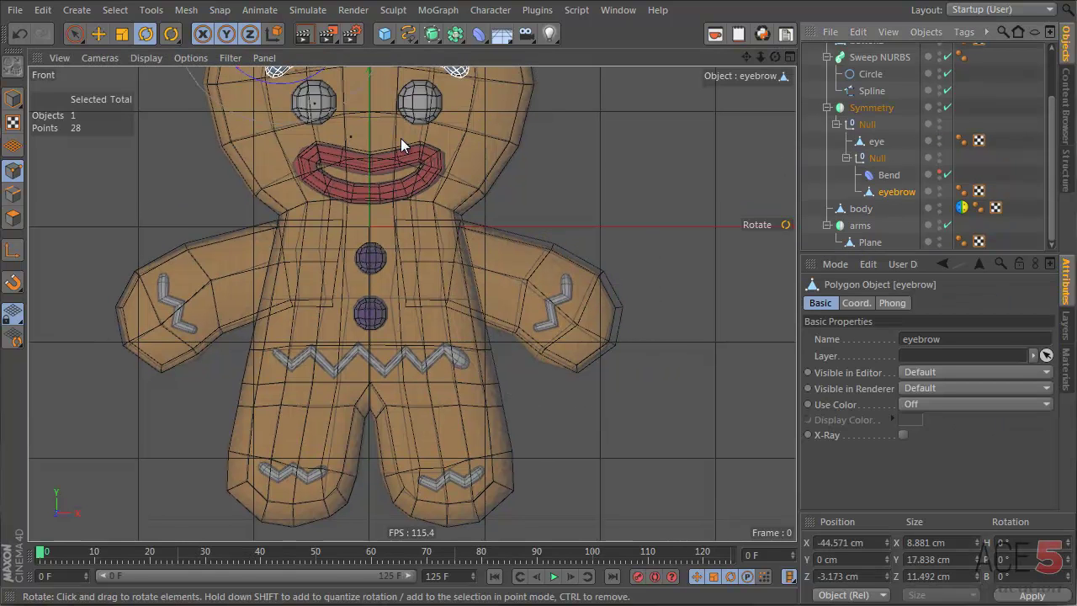
{"action": "scroll", "coordinate": [906, 193], "scroll_direction": "up", "scroll_amount": 1}
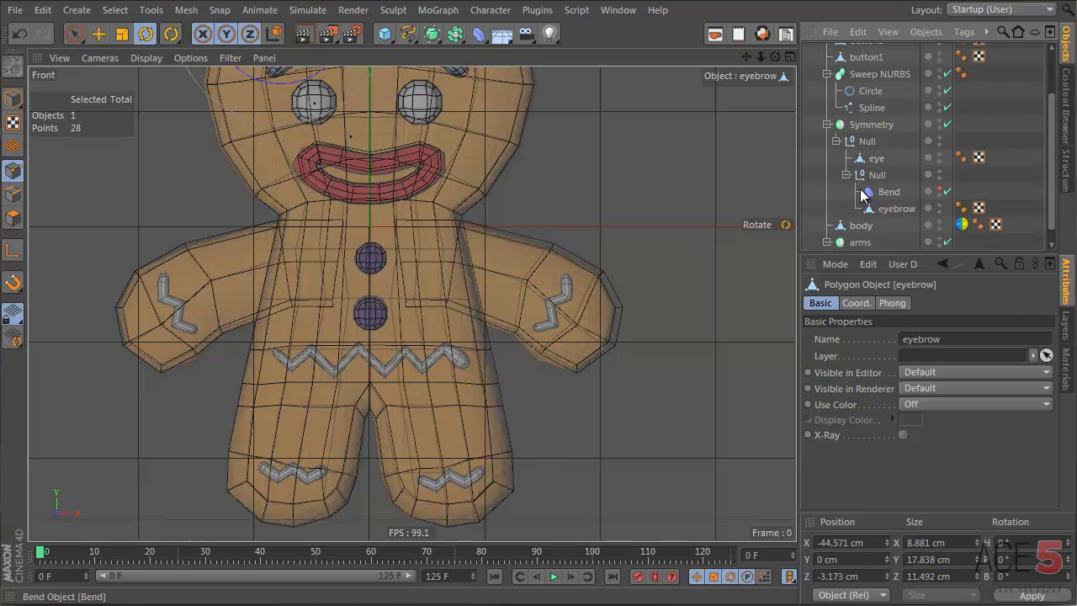
{"action": "key", "text": "e"}
{"action": "left_click_drag", "start_coordinate": [362, 134], "coordinate": [597, 381]}
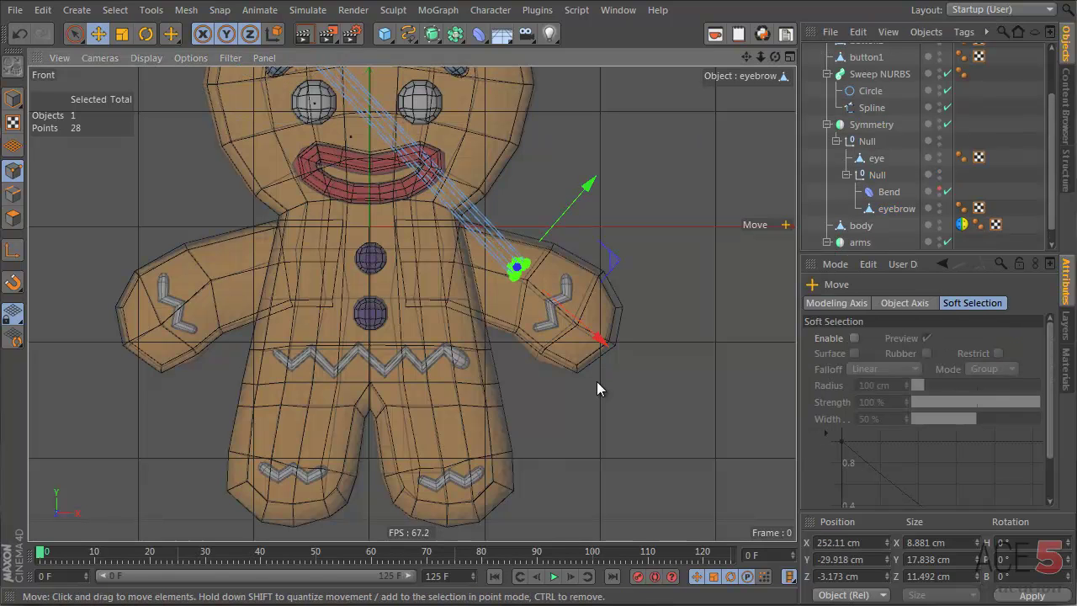
{"action": "key", "text": "ctrl+z"}
- Move the duplicated eyebrow onto the zigzag icing of the positive-X arm and rotate its bank to about -58°
{"action": "left_click", "coordinate": [13, 99]}
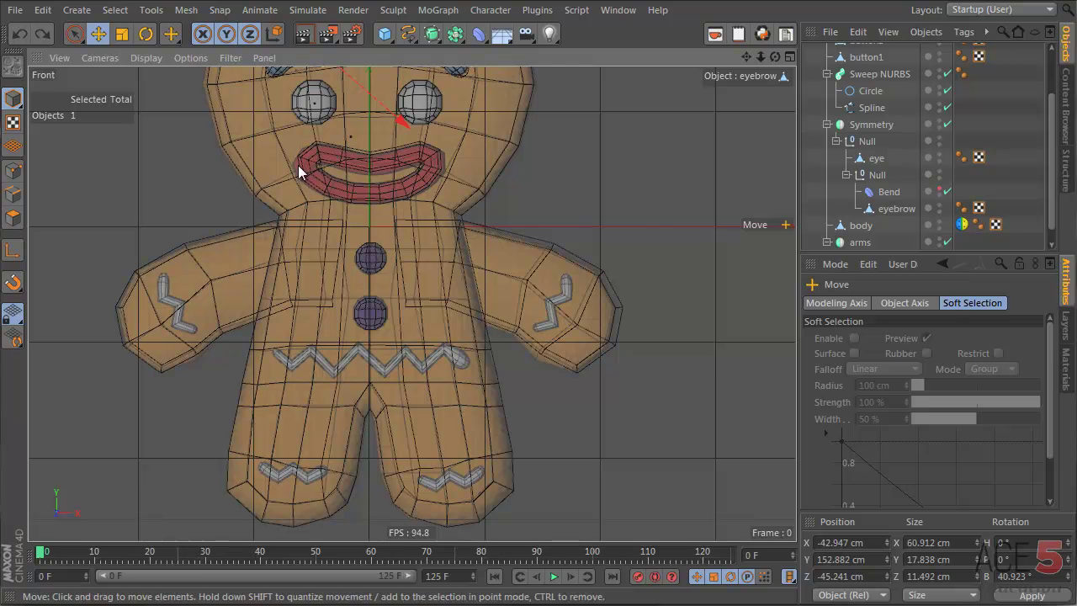
{"action": "left_click_drag", "start_coordinate": [298, 171], "coordinate": [636, 165]}
{"action": "key", "text": "r"}
{"action": "right_click_drag", "start_coordinate": [538, 301], "coordinate": [681, 275], "text": "alt"}
{"action": "middle_click_drag", "start_coordinate": [681, 274], "coordinate": [577, 250], "text": "alt"}
{"action": "key", "text": "e"}
{"action": "left_click_drag", "start_coordinate": [683, 407], "coordinate": [659, 380]}
{"action": "key", "text": "Return"}
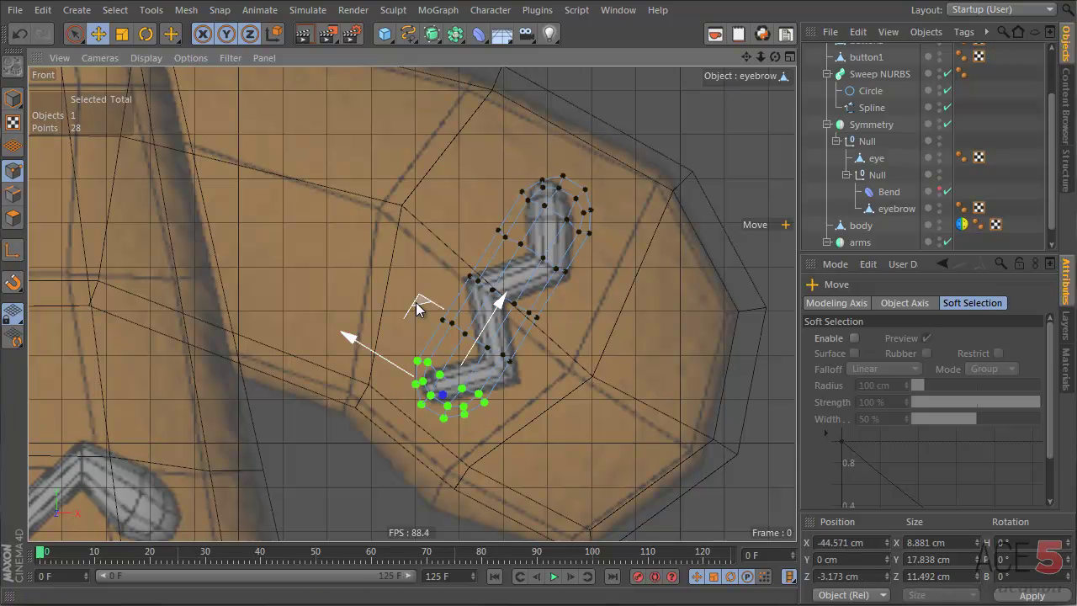
- Scale the duplicated eyebrow down uniformly and stretch its length to about 56 cm to span the zigzag icing
{"action": "key", "text": "Return"}
{"action": "key", "text": "t"}
{"action": "left_click_drag", "start_coordinate": [598, 296], "coordinate": [300, 345]}
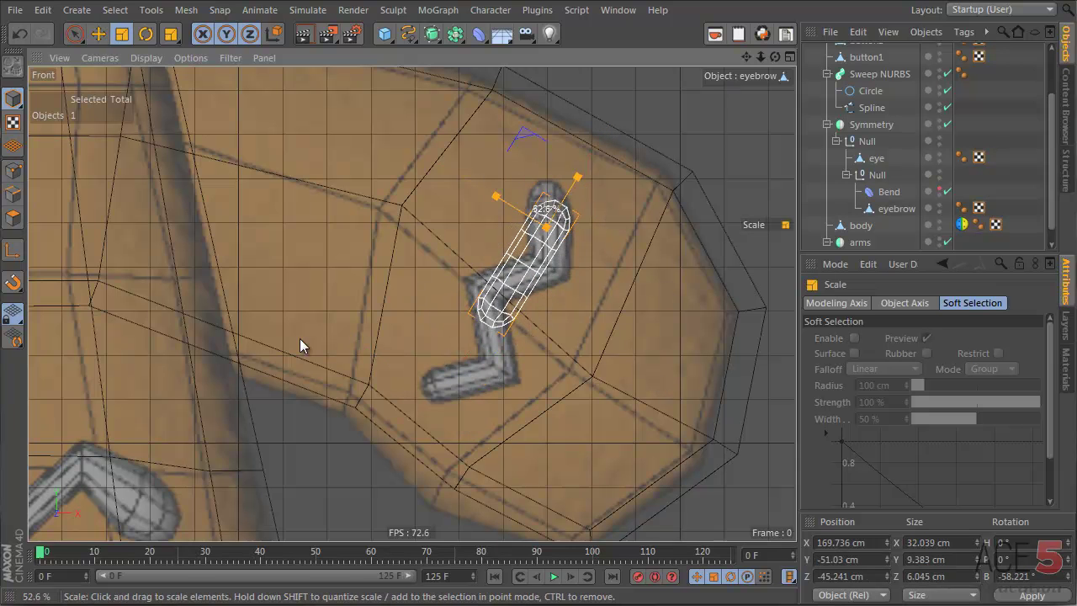
{"action": "mouse_move", "coordinate": [577, 177]}
{"action": "left_mouse_down"}
{"action": "mouse_move", "coordinate": [606, 132]}
{"action": "mouse_move", "coordinate": [587, 160]}
{"action": "left_mouse_up"}
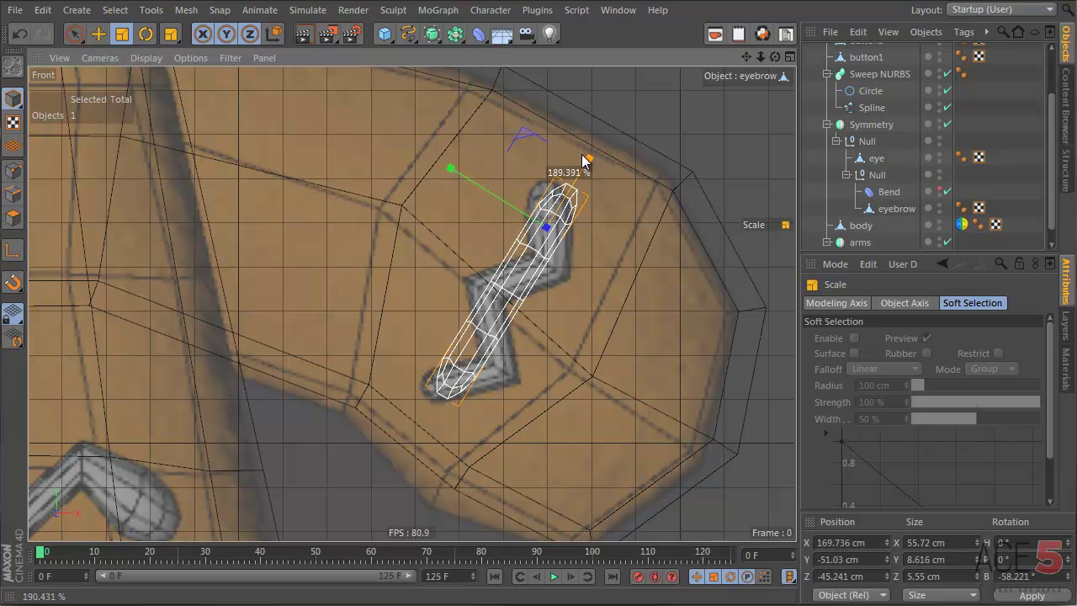
- Move the duplicate's inner point rings onto the bends of the arm's zigzag icing
{"action": "key", "text": "Return"}
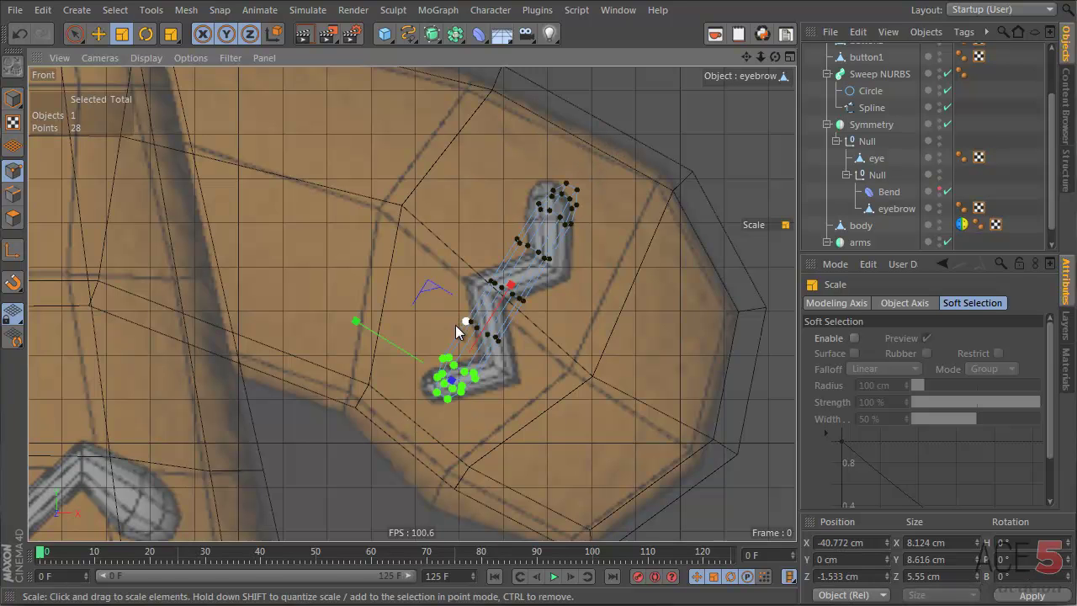
{"action": "right_click_drag", "start_coordinate": [531, 347], "coordinate": [532, 349]}
{"action": "key", "text": "e"}
{"action": "left_click_drag", "start_coordinate": [528, 351], "coordinate": [553, 390]}
{"action": "right_click_drag", "start_coordinate": [472, 276], "coordinate": [575, 339]}
{"action": "mouse_move", "coordinate": [547, 333]}
{"action": "left_mouse_down"}
{"action": "mouse_move", "coordinate": [523, 252]}
{"action": "mouse_move", "coordinate": [565, 297]}
{"action": "left_mouse_up"}
- Align the points of the duplicate's upper end with the upper tip of the zigzag icing
{"action": "right_click_drag", "start_coordinate": [513, 152], "coordinate": [636, 253]}
{"action": "left_click_drag", "start_coordinate": [636, 252], "coordinate": [627, 248]}
{"action": "key", "text": "r"}
{"action": "key", "text": "e"}
{"action": "left_click_drag", "start_coordinate": [754, 267], "coordinate": [741, 269]}
- Rotate the points of the duplicate's lower end to follow the last segment of the zigzag icing
{"action": "right_click_drag", "start_coordinate": [423, 326], "coordinate": [481, 410]}
{"action": "key", "text": "r"}
{"action": "left_click_drag", "start_coordinate": [481, 411], "coordinate": [663, 324]}
{"action": "key", "text": "r"}
- Switch to the file browser to examine the finished gingerbread man image, then return to Cinema 4D
{"action": "key", "text": "alt+Tab"}
{"action": "double_click", "coordinate": [698, 395]}
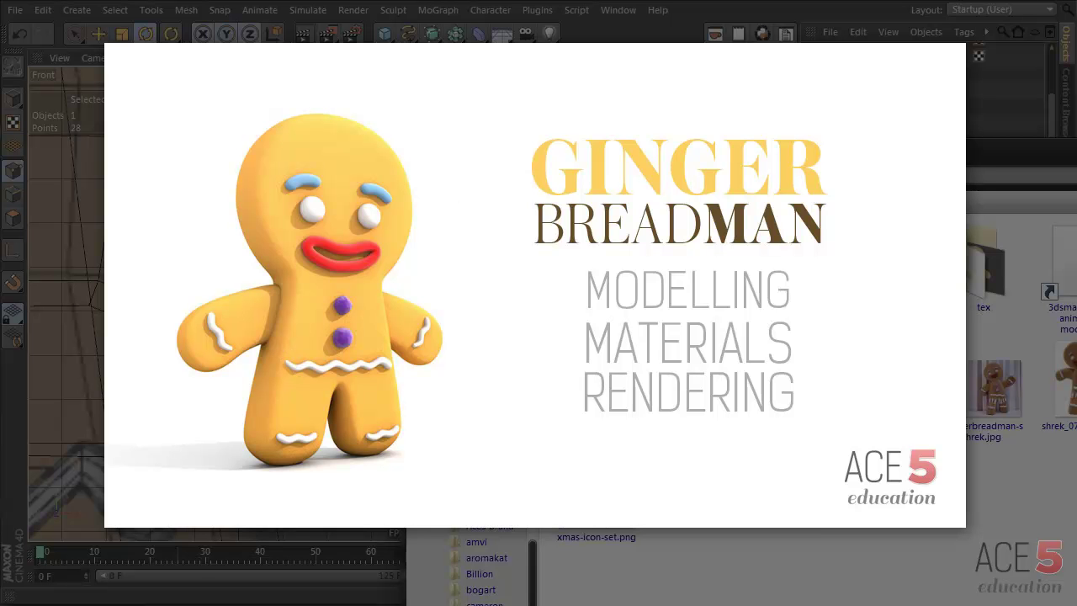
{"action": "key", "text": "Escape"}
{"action": "left_click", "coordinate": [663, 2]}
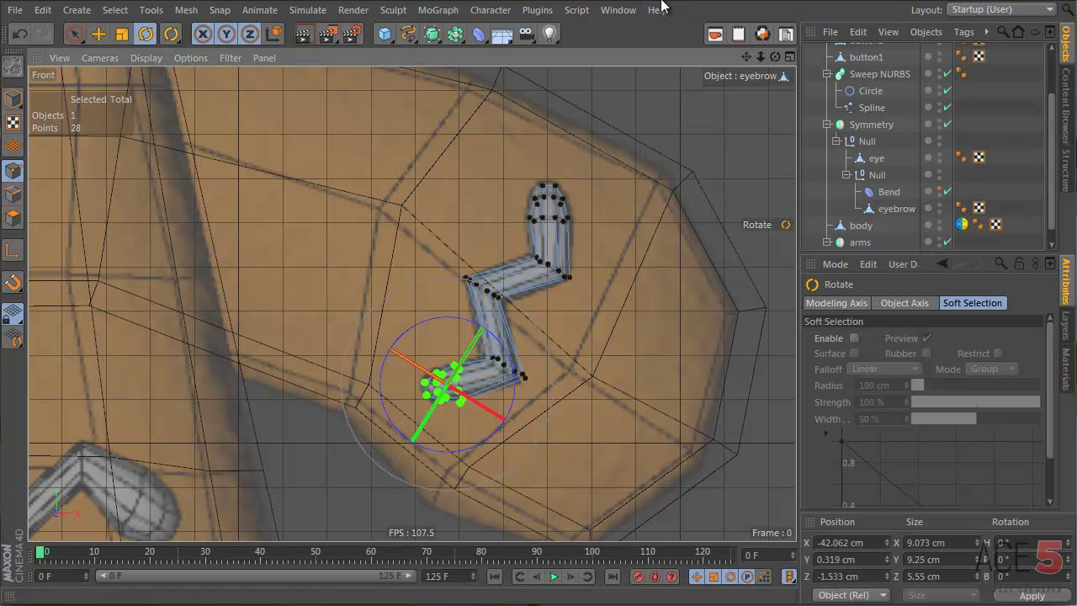
- Scale the rounded end points of the duplicate to match the icing's thickness, then clear the point selection
{"action": "left_click_drag", "start_coordinate": [493, 119], "coordinate": [604, 229]}
{"action": "key", "text": "t"}
{"action": "left_click_drag", "start_coordinate": [398, 216], "coordinate": [384, 234]}
{"action": "left_click_drag", "start_coordinate": [412, 360], "coordinate": [473, 432]}
{"action": "left_click", "coordinate": [545, 356]}
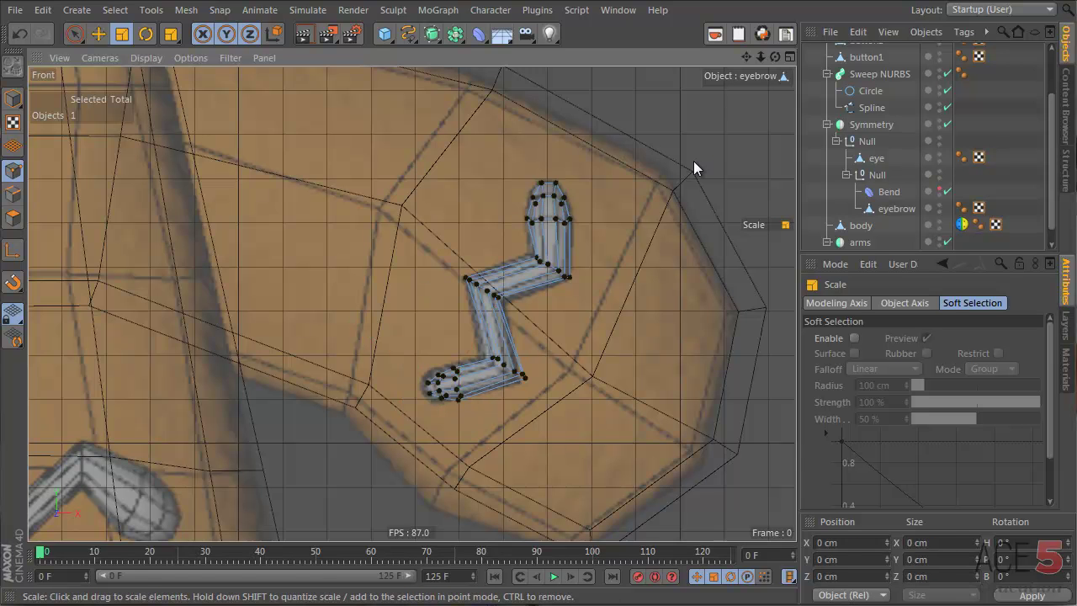
- Return to editing the zigzag duplicate as a whole object and rename it arm2 frost
{"action": "right_click_drag", "start_coordinate": [694, 161], "coordinate": [230, 315], "text": "alt"}
{"action": "key", "text": "Return"}
{"action": "middle_click_drag", "start_coordinate": [296, 273], "coordinate": [385, 287], "text": "alt"}
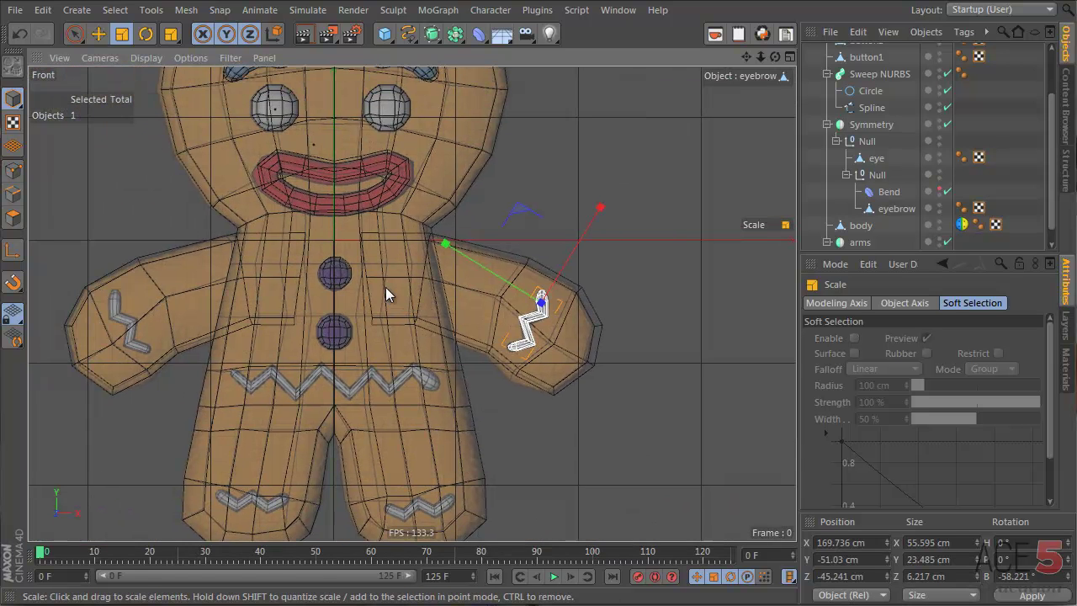
{"action": "scroll", "coordinate": [886, 205], "scroll_direction": "up", "scroll_amount": 3}
{"action": "double_click", "coordinate": [851, 53]}
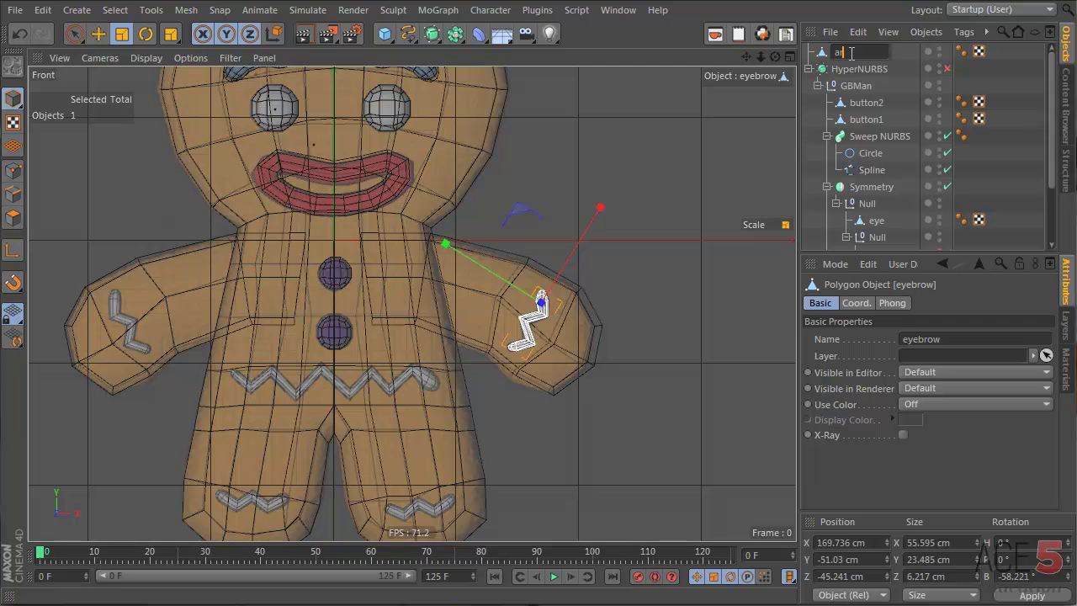
{"action": "type", "text": "arm2 frost"}
{"action": "key", "text": "Return"}
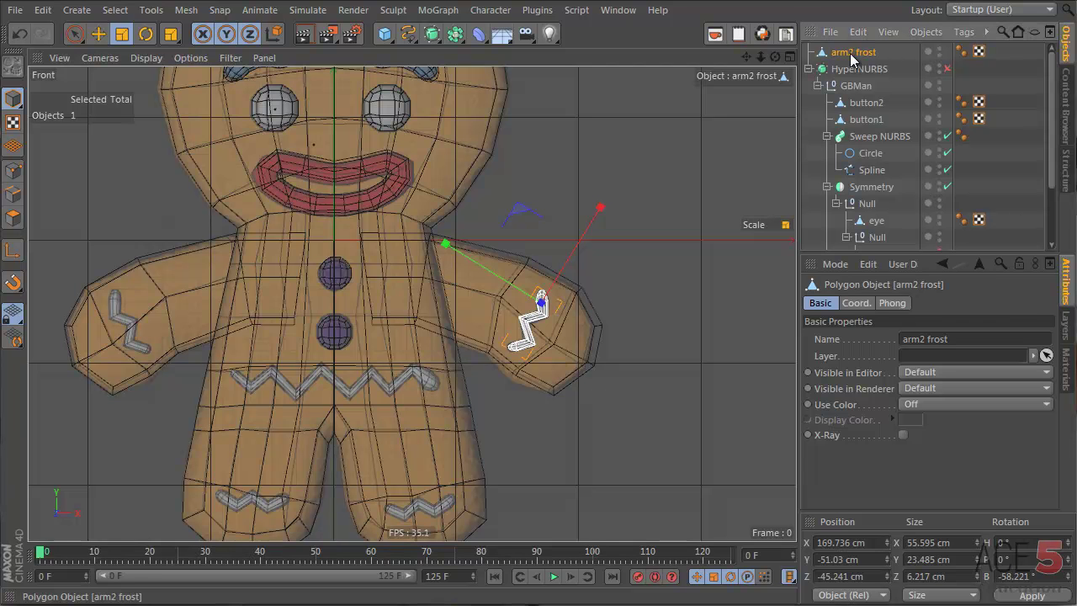
- Duplicate arm2 frost, move the copy onto the opposite arm's icing and rotate its bank to about -304°
{"action": "key", "text": "e"}
{"action": "key", "text": "ctrl+c"}
{"action": "key", "text": "ctrl+v"}
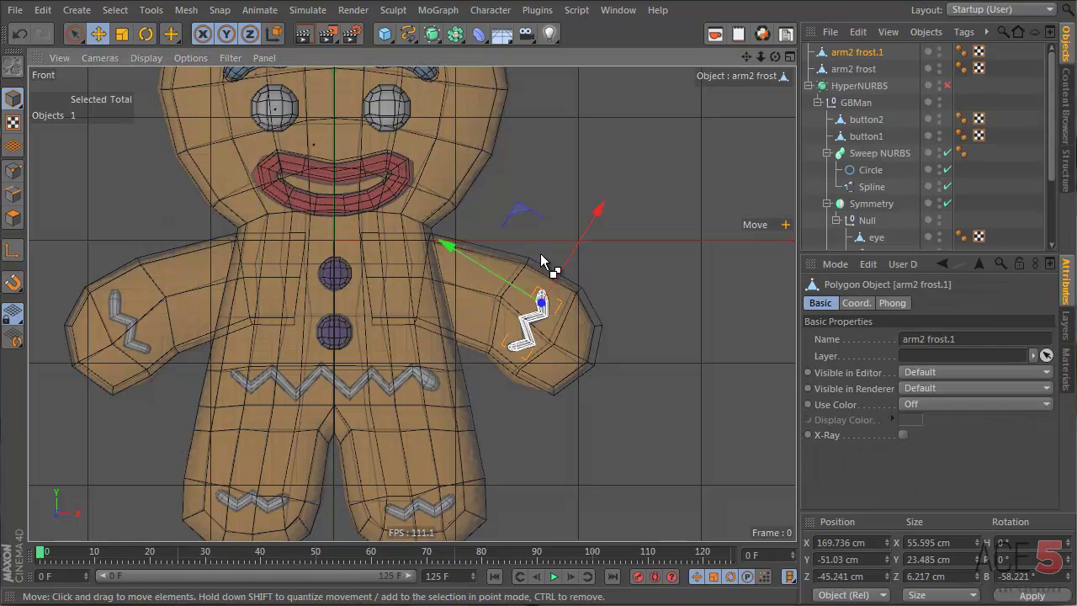
{"action": "key", "text": "e"}
{"action": "left_click_drag", "start_coordinate": [625, 328], "coordinate": [221, 324]}
{"action": "key", "text": "r"}
{"action": "left_click_drag", "start_coordinate": [331, 229], "coordinate": [635, 327]}
{"action": "key", "text": "e"}
{"action": "left_click_drag", "start_coordinate": [211, 160], "coordinate": [224, 202]}
- Rename the copied icing object as arm1 frost.1
{"action": "double_click", "coordinate": [856, 51]}
{"action": "left_click_drag", "start_coordinate": [852, 51], "coordinate": [863, 51]}
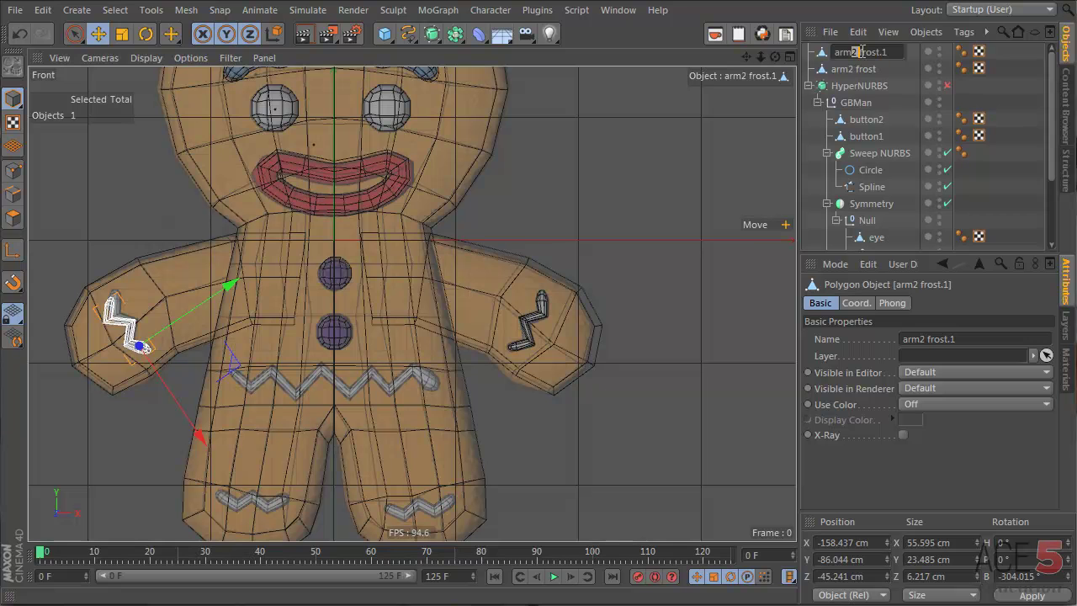
{"action": "type", "text": "1"}
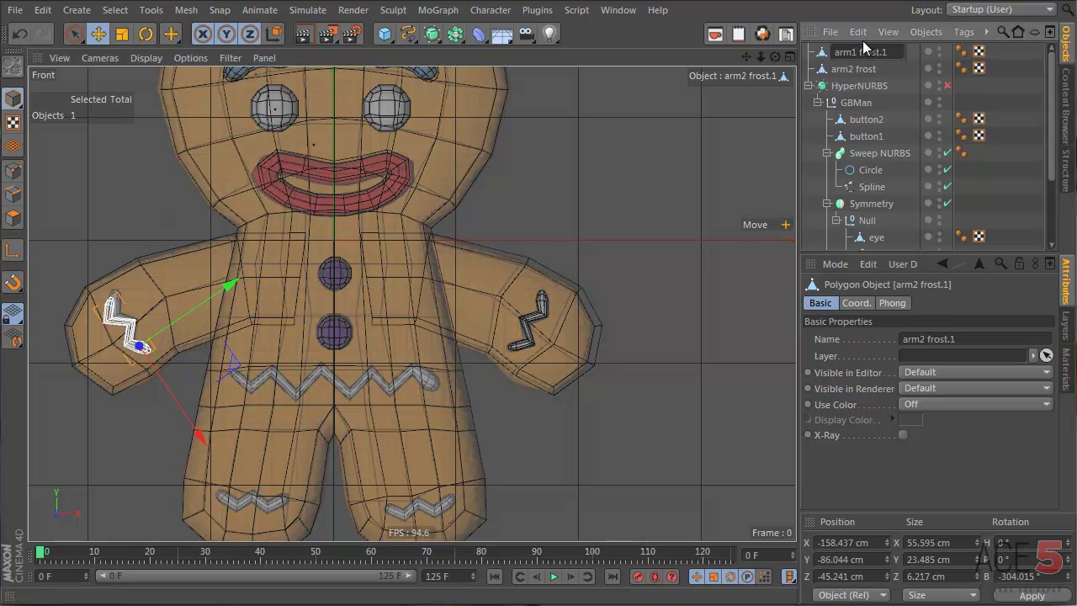
{"action": "key", "text": "Return"}
- Move the upper end points of arm1 frost.1 onto the icing's upper tip and enlarge them to its thickness
{"action": "scroll", "coordinate": [295, 265], "scroll_direction": "up", "scroll_amount": 5}
{"action": "right_click_drag", "start_coordinate": [294, 260], "coordinate": [313, 269], "text": "alt"}
{"action": "key", "text": "Return"}
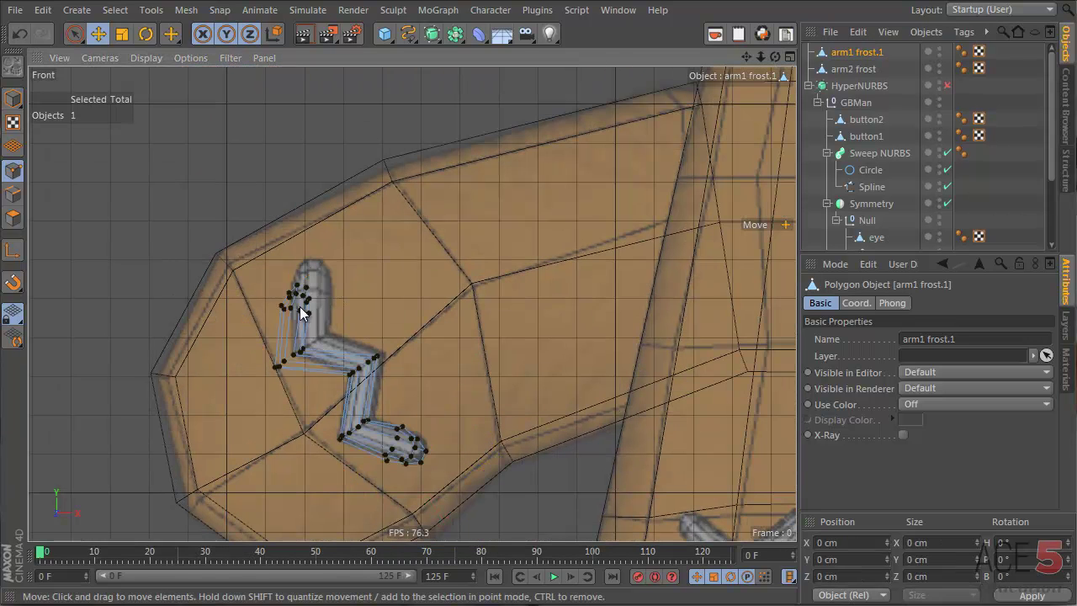
{"action": "right_click_drag", "start_coordinate": [234, 256], "coordinate": [341, 316]}
{"action": "left_click_drag", "start_coordinate": [381, 309], "coordinate": [391, 291]}
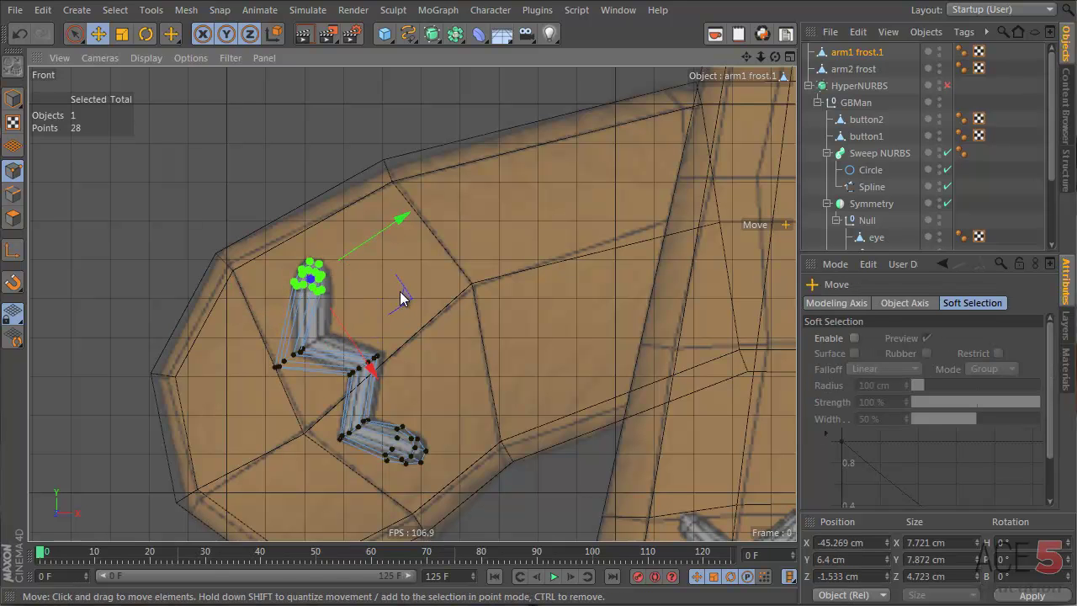
{"action": "key", "text": "r"}
{"action": "key", "text": "t"}
{"action": "left_click_drag", "start_coordinate": [437, 130], "coordinate": [716, 360]}
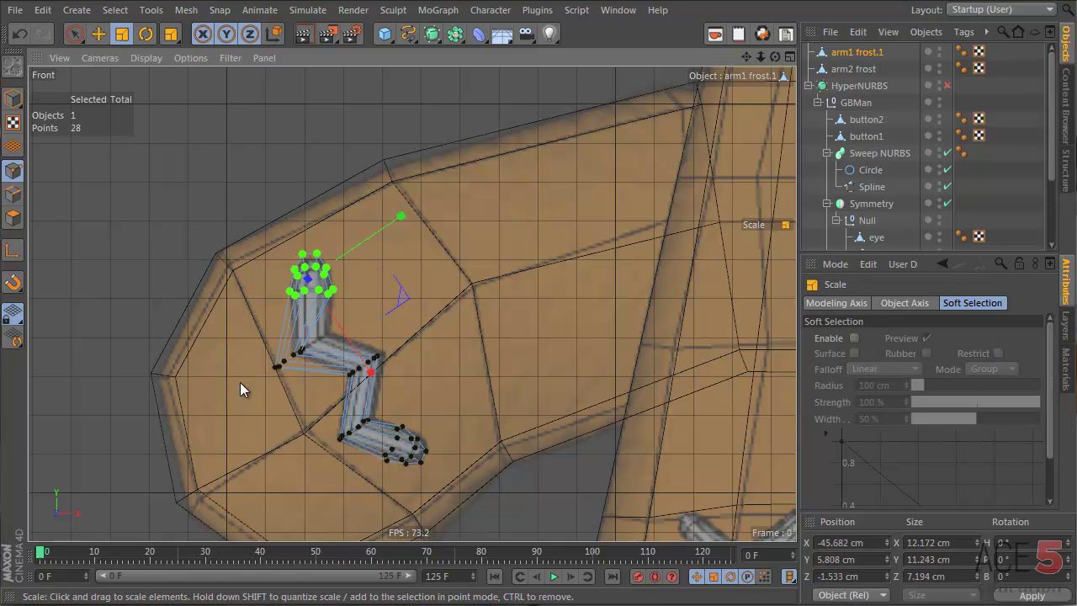
- Move the ring of points at the upper bend of arm1 frost.1 onto the reference icing's bend
{"action": "left_click_drag", "start_coordinate": [327, 407], "coordinate": [327, 408]}
{"action": "key", "text": "e"}
{"action": "left_click_drag", "start_coordinate": [215, 456], "coordinate": [243, 437]}
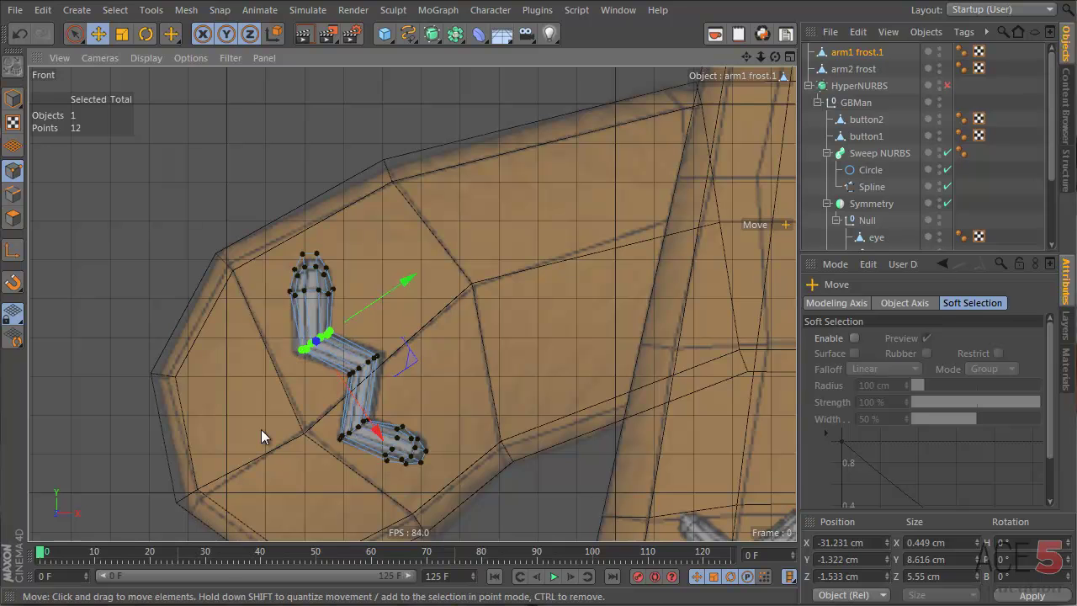
- Scale the lower end points of arm1 frost.1, then return to whole-object editing and deselect it
{"action": "left_click_drag", "start_coordinate": [377, 419], "coordinate": [473, 488]}
{"action": "key", "text": "t"}
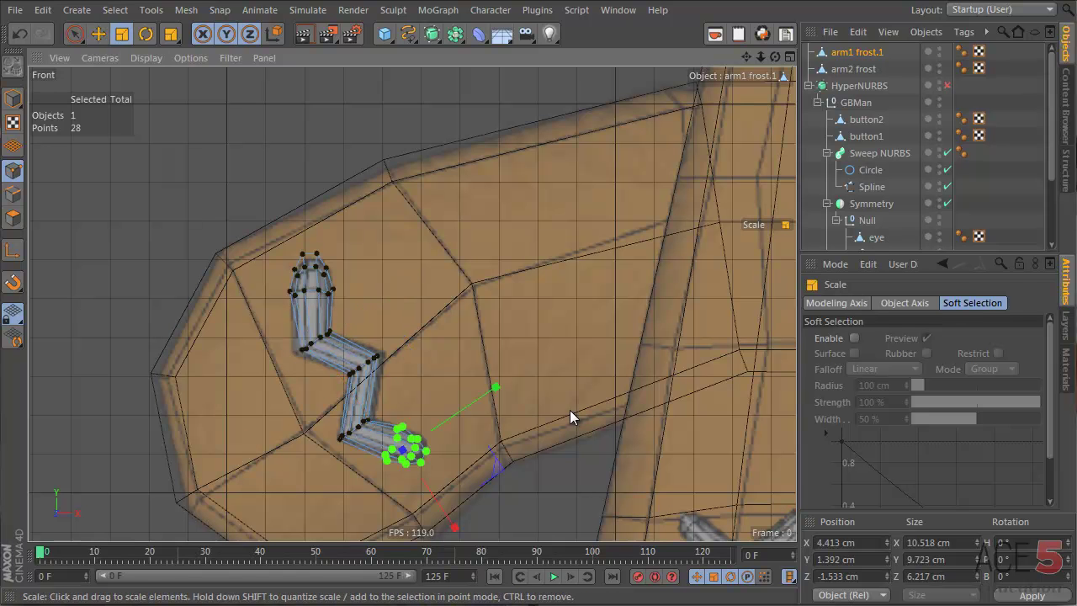
{"action": "left_click_drag", "start_coordinate": [570, 409], "coordinate": [415, 481]}
{"action": "right_click_drag", "start_coordinate": [590, 308], "coordinate": [412, 304], "text": "alt"}
{"action": "key", "text": "Return"}
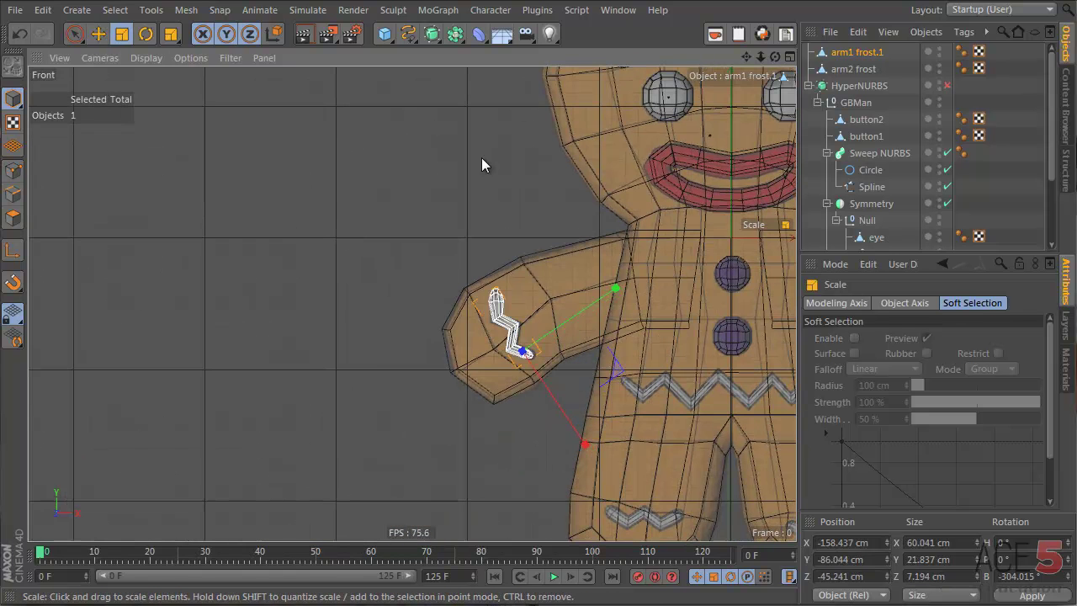
{"action": "left_click", "coordinate": [481, 157]}
{"action": "middle_click_drag", "start_coordinate": [695, 331], "coordinate": [368, 304], "text": "alt"}
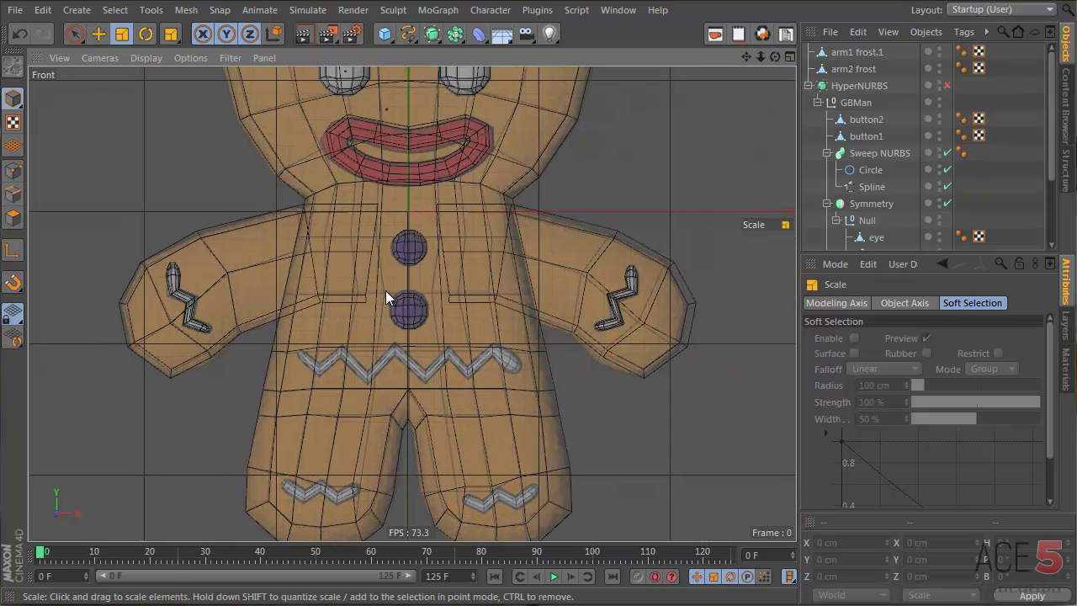
- Duplicate arm1 frost.1 and move the copy onto the foot icing on the same side of the body
{"action": "left_click", "coordinate": [857, 52]}
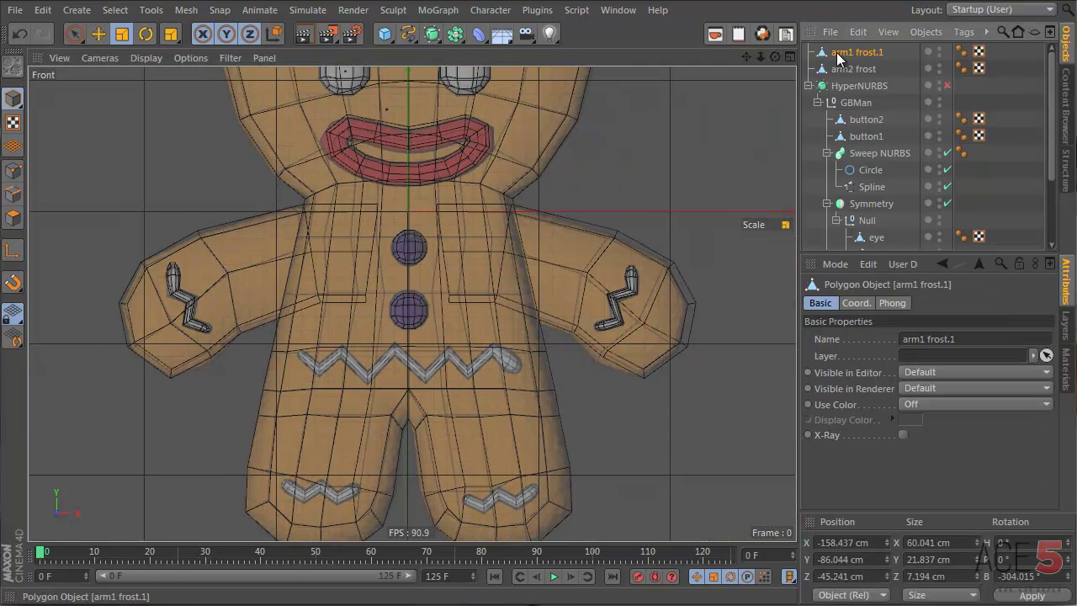
{"action": "middle_click", "coordinate": [254, 205]}
{"action": "left_click_drag", "start_coordinate": [214, 161], "coordinate": [207, 222], "text": "alt"}
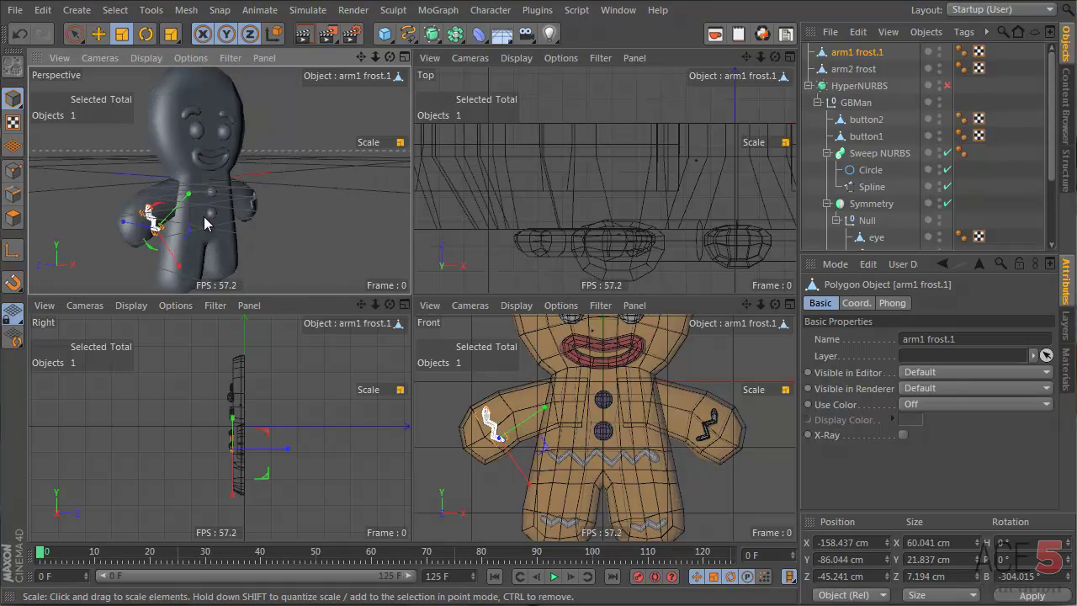
{"action": "right_click_drag", "start_coordinate": [135, 217], "coordinate": [212, 206], "text": "alt"}
{"action": "left_click_drag", "start_coordinate": [125, 210], "coordinate": [200, 177], "text": "alt"}
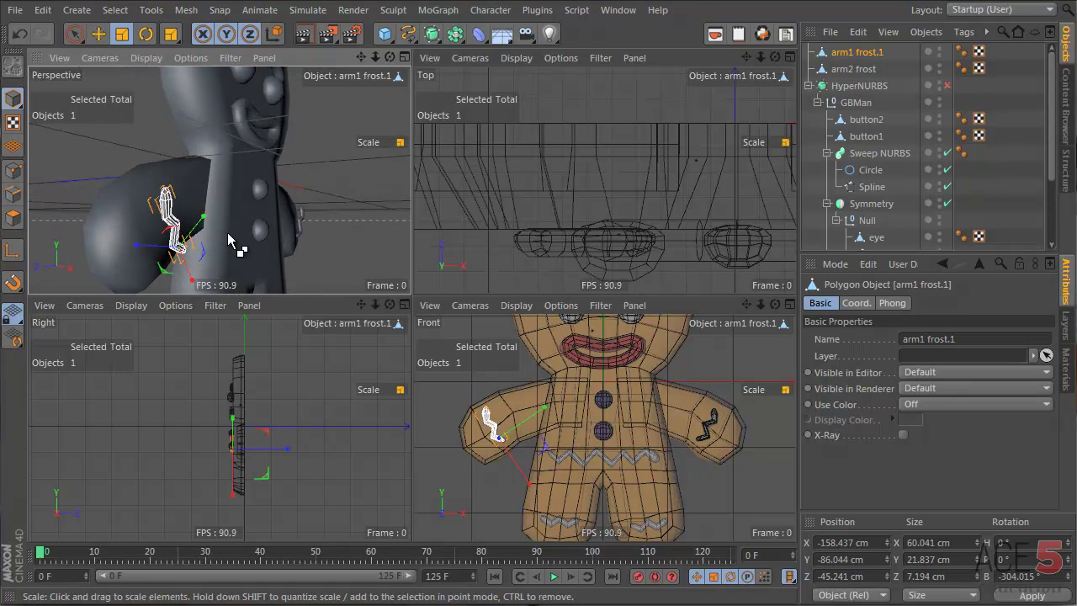
{"action": "key", "text": "ctrl+c"}
{"action": "key", "text": "ctrl+v"}
{"action": "key", "text": "e"}
{"action": "left_click_drag", "start_coordinate": [665, 368], "coordinate": [738, 456]}
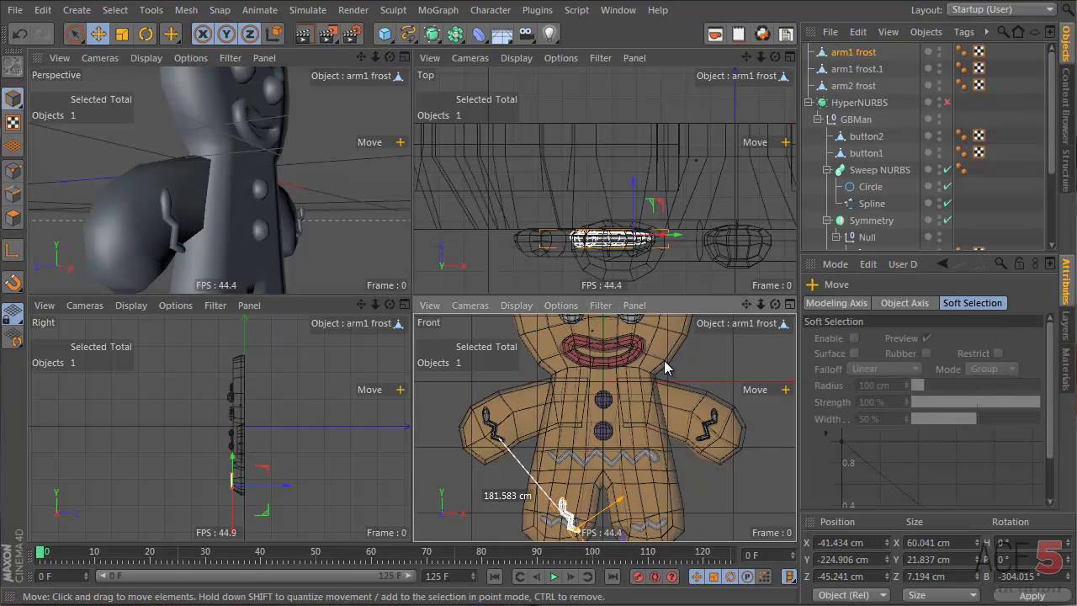
- Select arm1 frost.1 and arm2 frost together and move them about 17.4 cm along Z toward the arms
{"action": "left_click_drag", "start_coordinate": [241, 202], "coordinate": [234, 192], "text": "alt"}
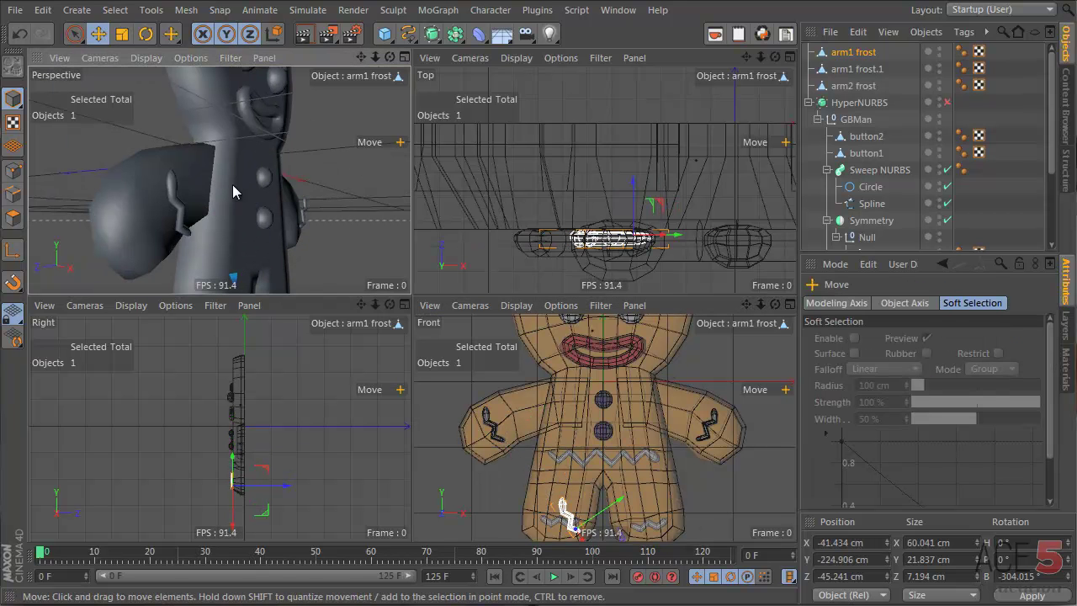
{"action": "left_click", "coordinate": [858, 69]}
{"action": "left_click", "coordinate": [855, 87], "text": "ctrl"}
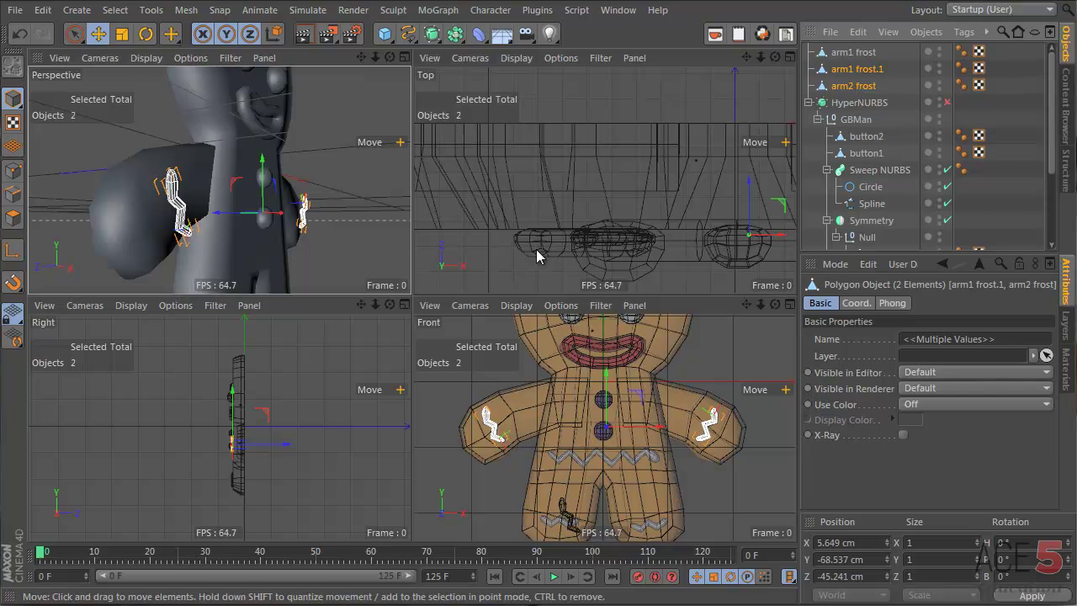
{"action": "key", "text": "e"}
{"action": "right_click_drag", "start_coordinate": [210, 437], "coordinate": [344, 425], "text": "alt"}
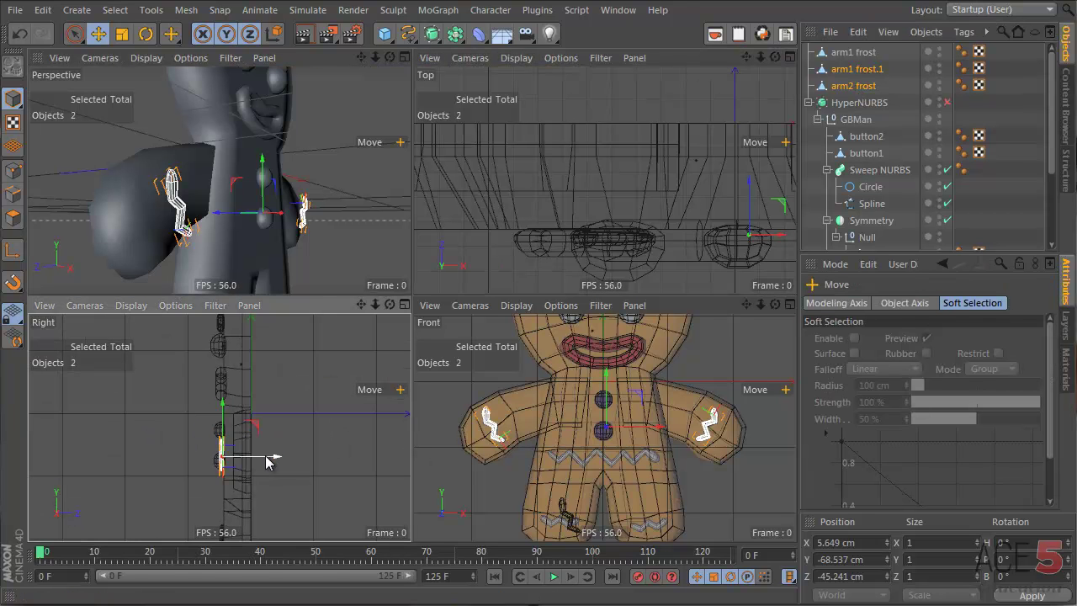
{"action": "left_click_drag", "start_coordinate": [269, 457], "coordinate": [277, 457]}
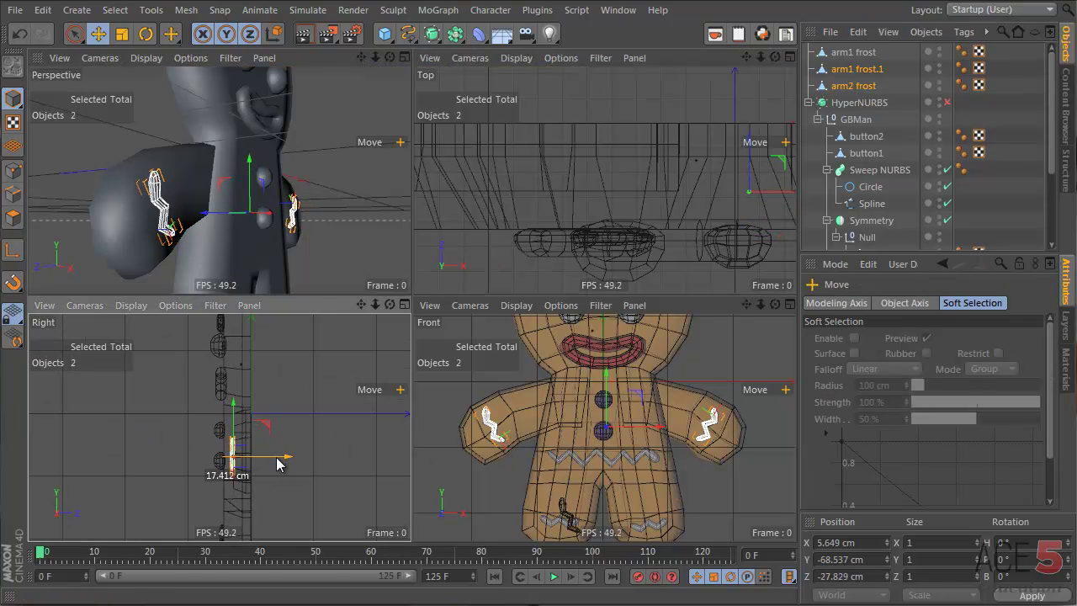
- Rename the icing copy placed on the foot, arm1 frost, as foot1 frost
{"action": "left_click_drag", "start_coordinate": [150, 160], "coordinate": [257, 145], "text": "alt"}
{"action": "left_click", "coordinate": [864, 52]}
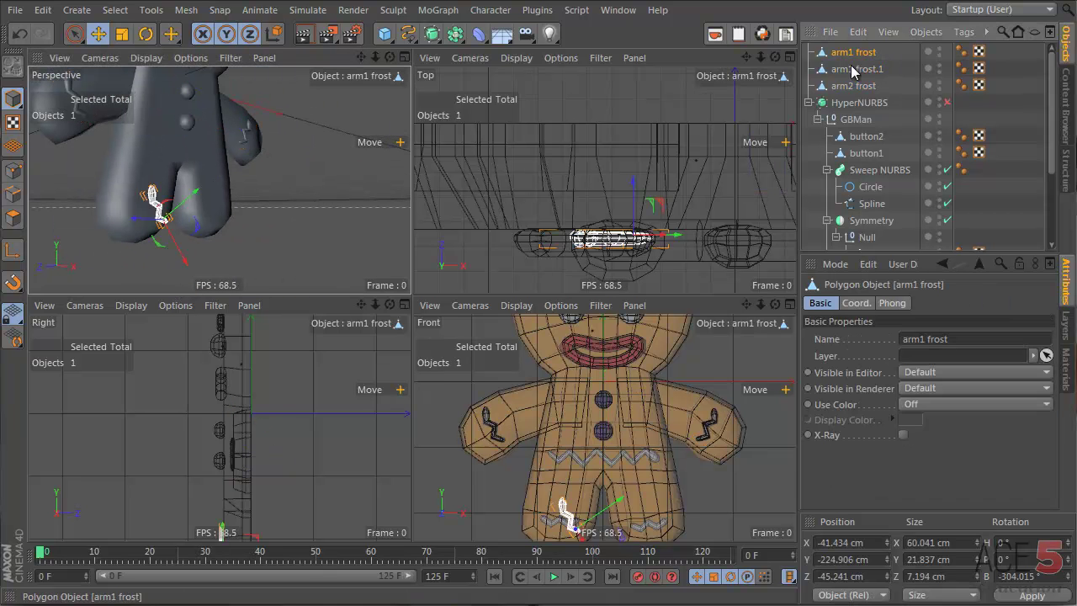
{"action": "double_click", "coordinate": [864, 52]}
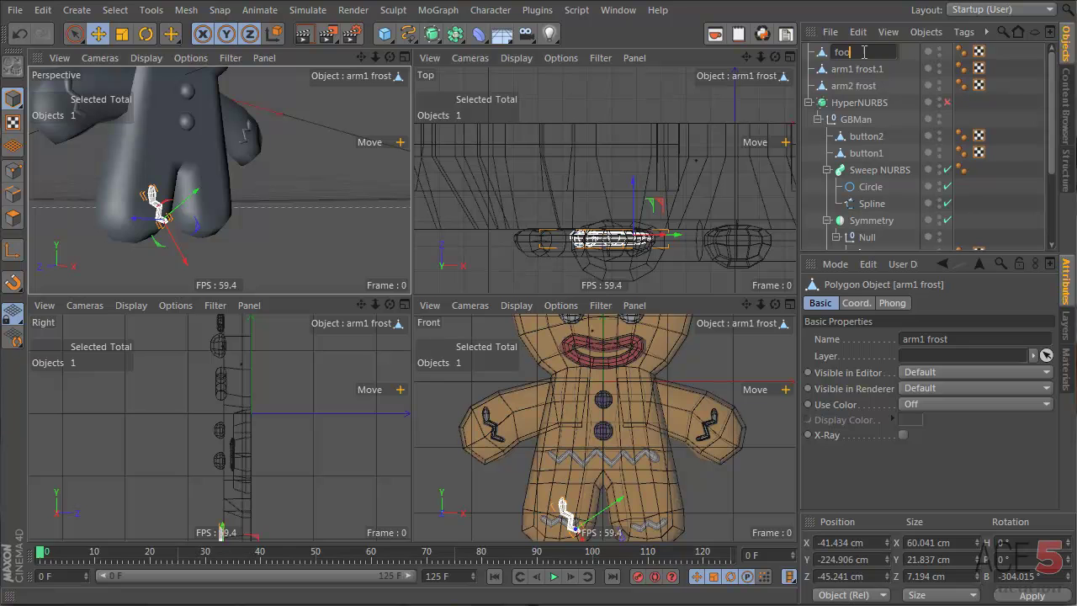
{"action": "type", "text": "foot1 frost"}
{"action": "key", "text": "Return"}
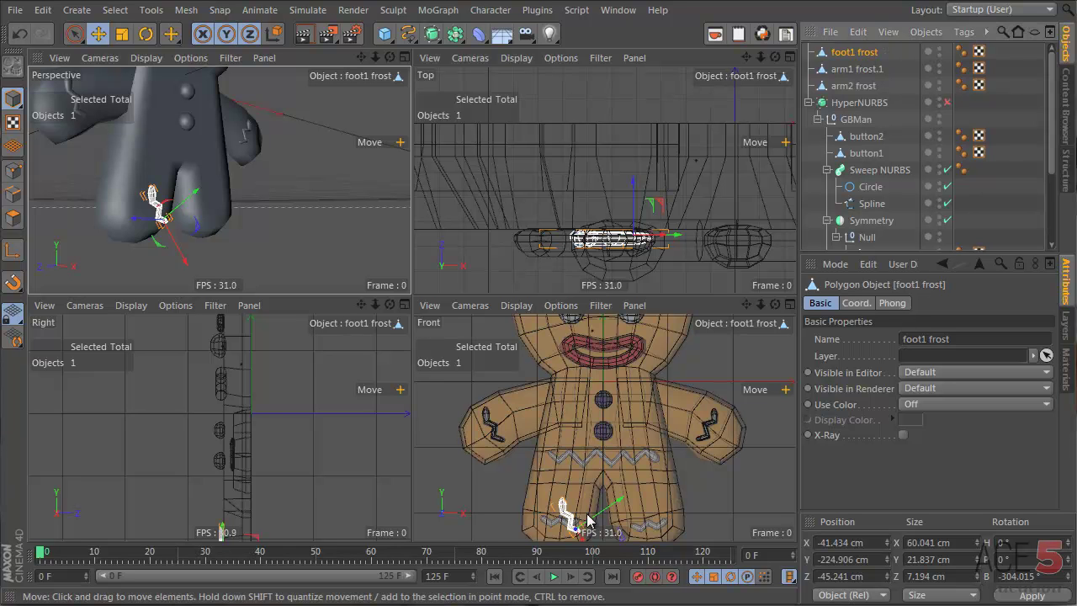
- Rotate foot1 frost to a bank of about -368° and move it onto the foot's reference icing in the front view
{"action": "middle_click_drag", "start_coordinate": [570, 505], "coordinate": [575, 447], "text": "alt"}
{"action": "right_click_drag", "start_coordinate": [575, 447], "coordinate": [706, 448], "text": "alt"}
{"action": "middle_click_drag", "start_coordinate": [705, 448], "coordinate": [689, 403], "text": "alt"}
{"action": "key", "text": "r"}
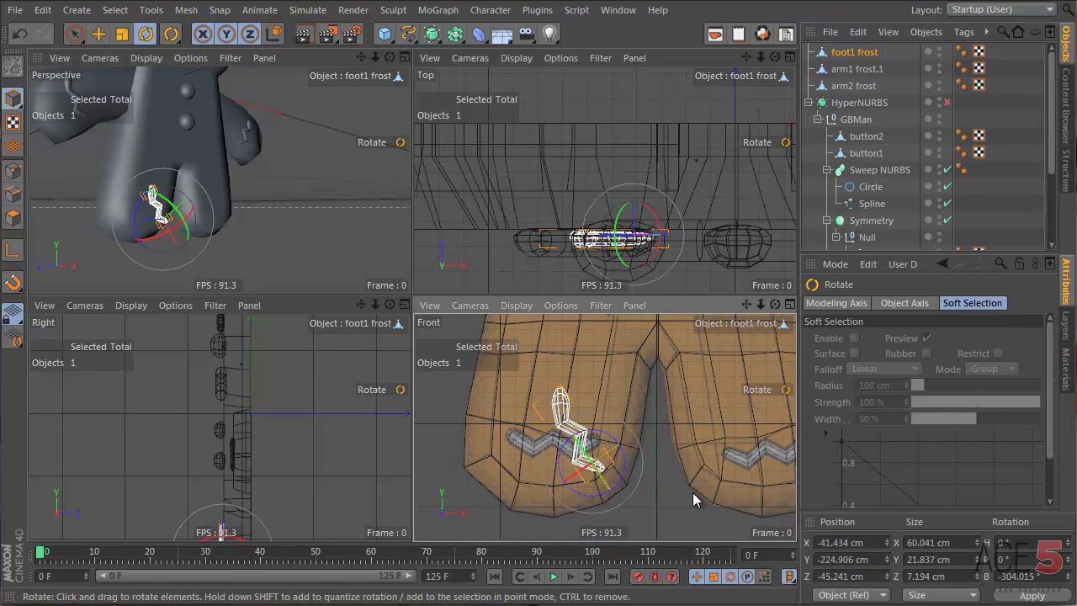
{"action": "left_click_drag", "start_coordinate": [693, 493], "coordinate": [683, 469]}
{"action": "key", "text": "e"}
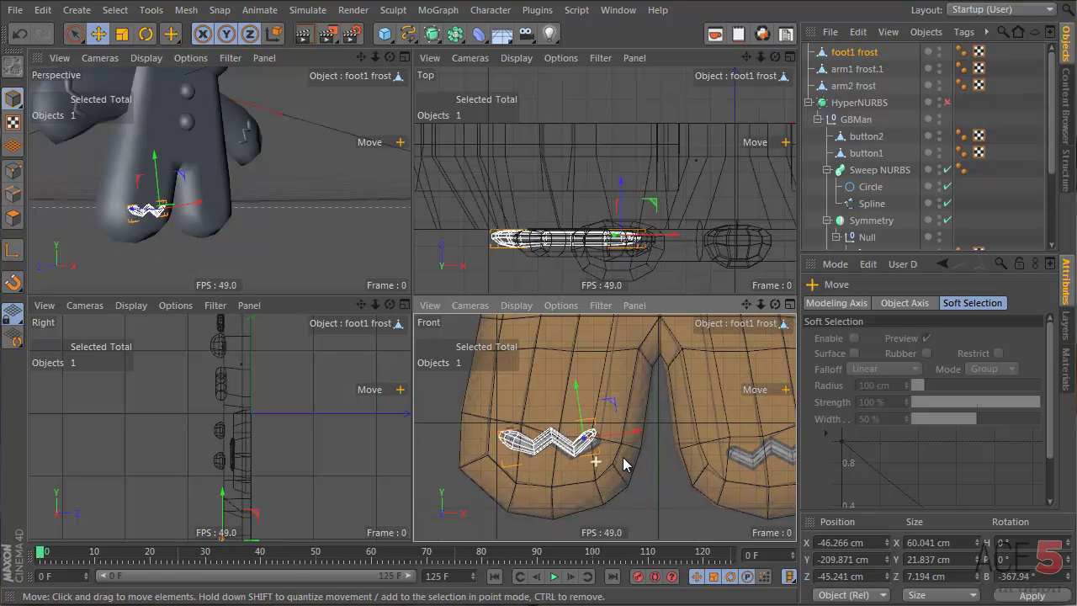
- Select foot1 frost's end points nearest the gap between the legs and rotate them to follow the reference icing
{"action": "scroll", "coordinate": [589, 429], "scroll_direction": "up", "scroll_amount": 3}
{"action": "key", "text": "Return"}
{"action": "key", "text": "t"}
{"action": "left_click_drag", "start_coordinate": [583, 387], "coordinate": [643, 450]}
{"action": "key", "text": "e"}
{"action": "key", "text": "r"}
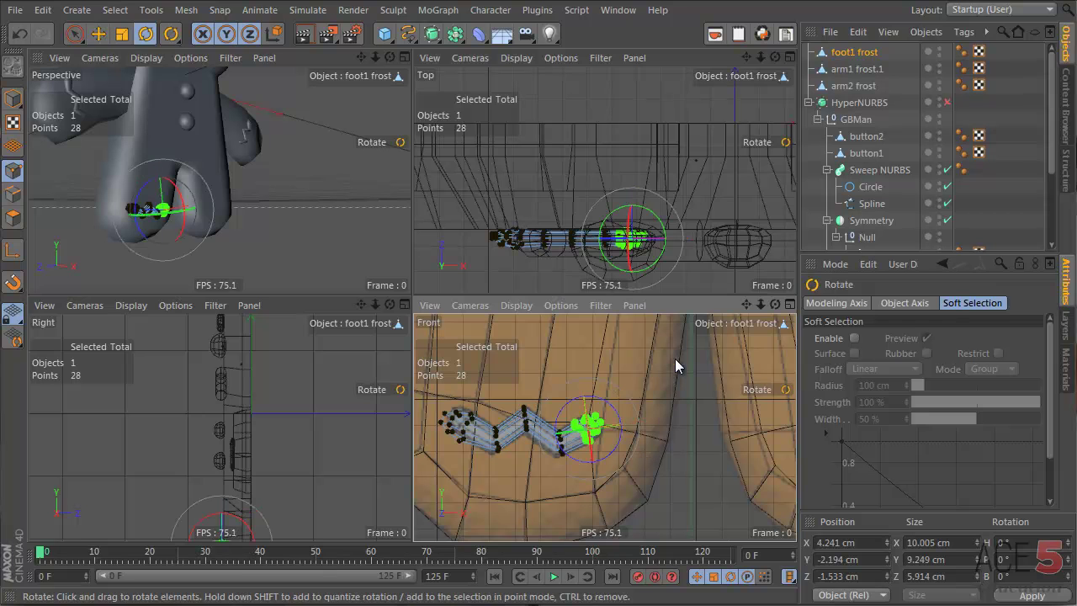
{"action": "left_click_drag", "start_coordinate": [675, 358], "coordinate": [676, 391]}
{"action": "key", "text": "e"}
- Rotate the point rings at foot1 frost's central upper bend and inner lower bend to match the reference zigzag
{"action": "right_click_drag", "start_coordinate": [516, 395], "coordinate": [531, 452]}
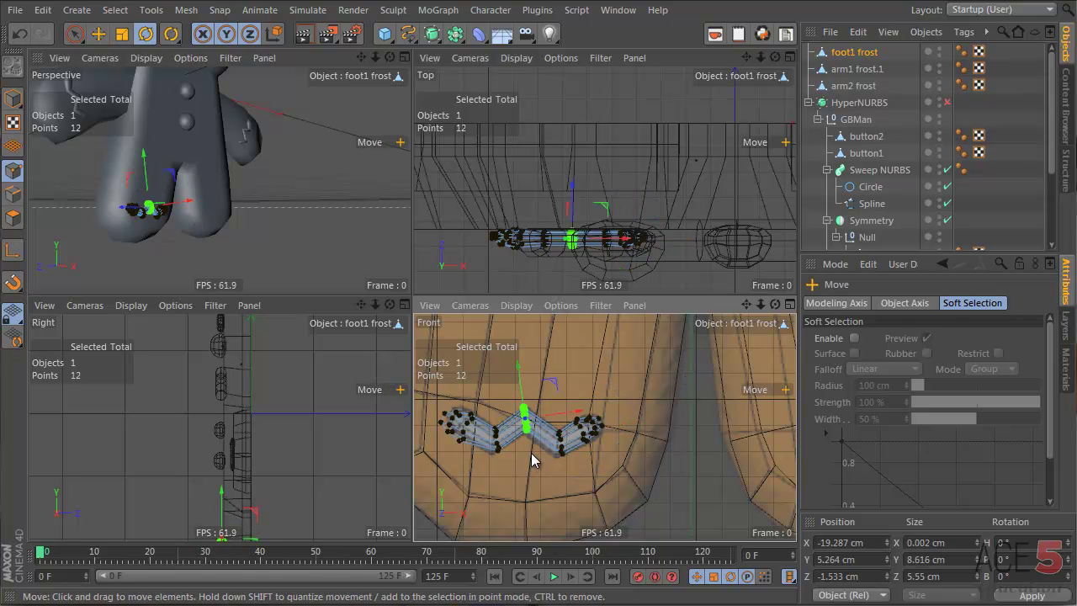
{"action": "key", "text": "r"}
{"action": "left_click_drag", "start_coordinate": [640, 347], "coordinate": [640, 381]}
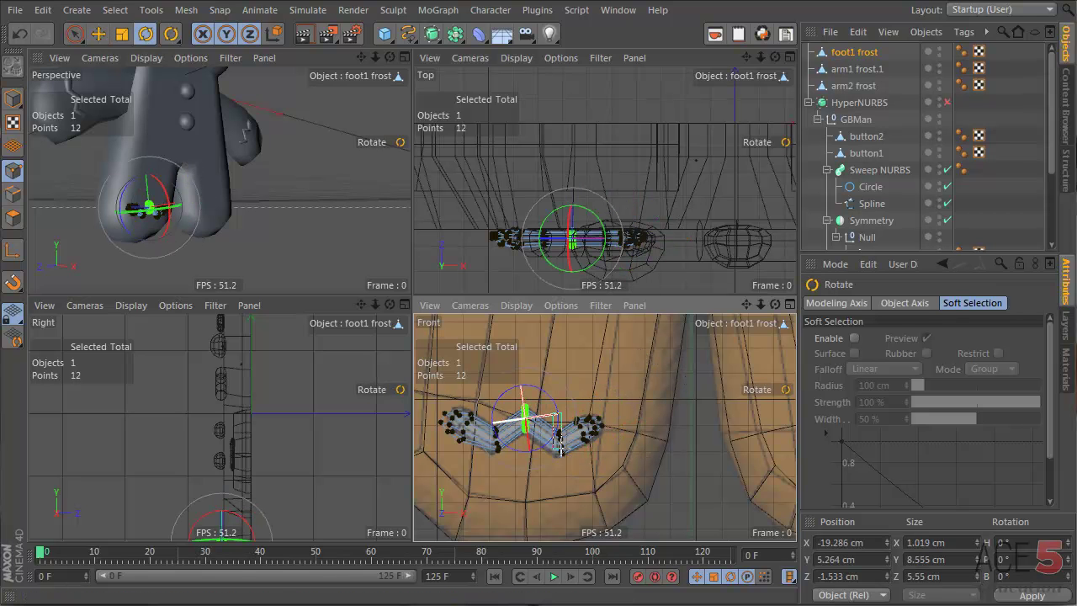
{"action": "right_click_drag", "start_coordinate": [561, 451], "coordinate": [570, 459]}
{"action": "key", "text": "e"}
{"action": "key", "text": "r"}
{"action": "left_click_drag", "start_coordinate": [645, 375], "coordinate": [664, 419]}
{"action": "key", "text": "e"}
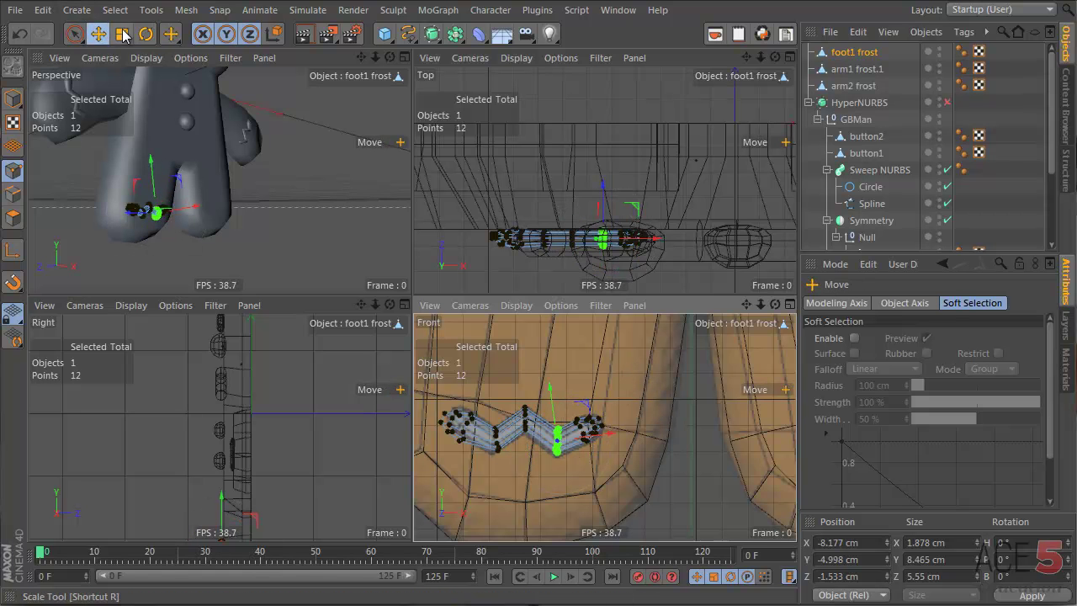
- Look up the shortcut assigned to the Move tool in the command customization list, filtering by "move"
{"action": "left_click", "coordinate": [122, 36]}
{"action": "left_click", "coordinate": [145, 38]}
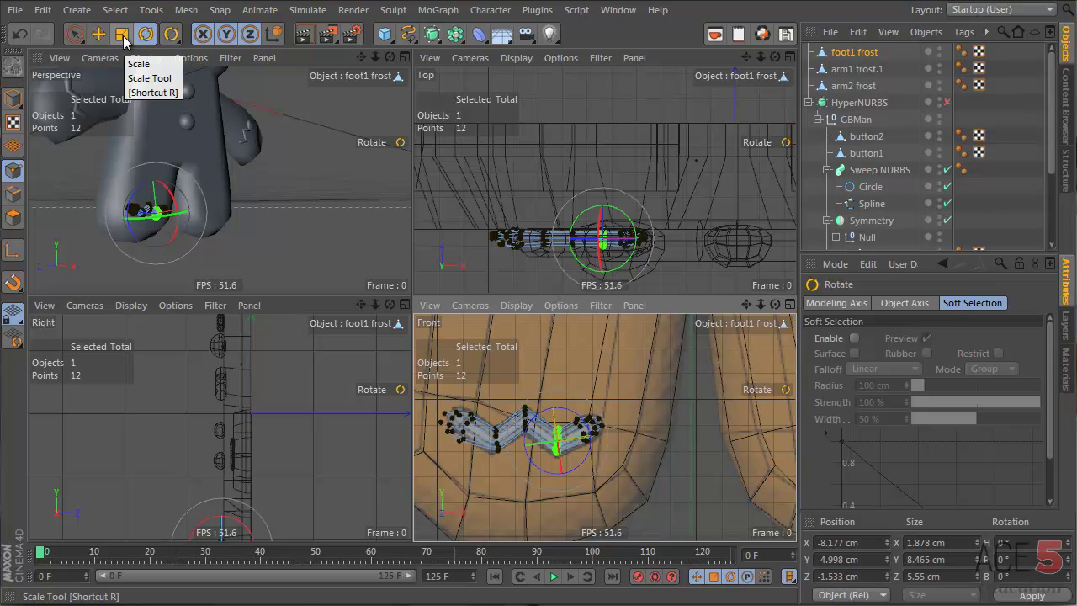
{"action": "key", "text": "shift+F12"}
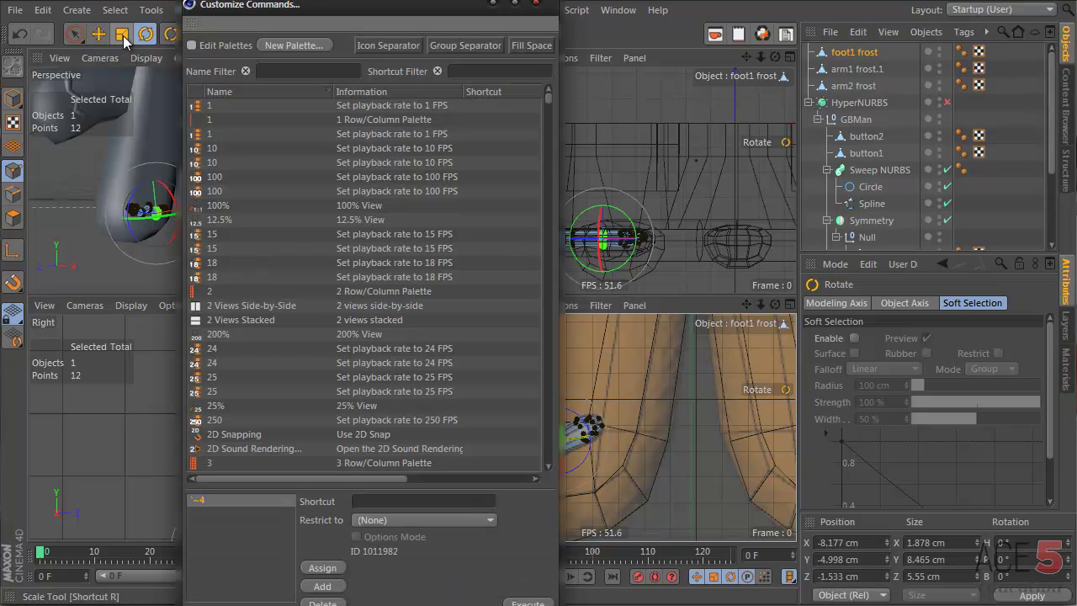
{"action": "type", "text": "move"}
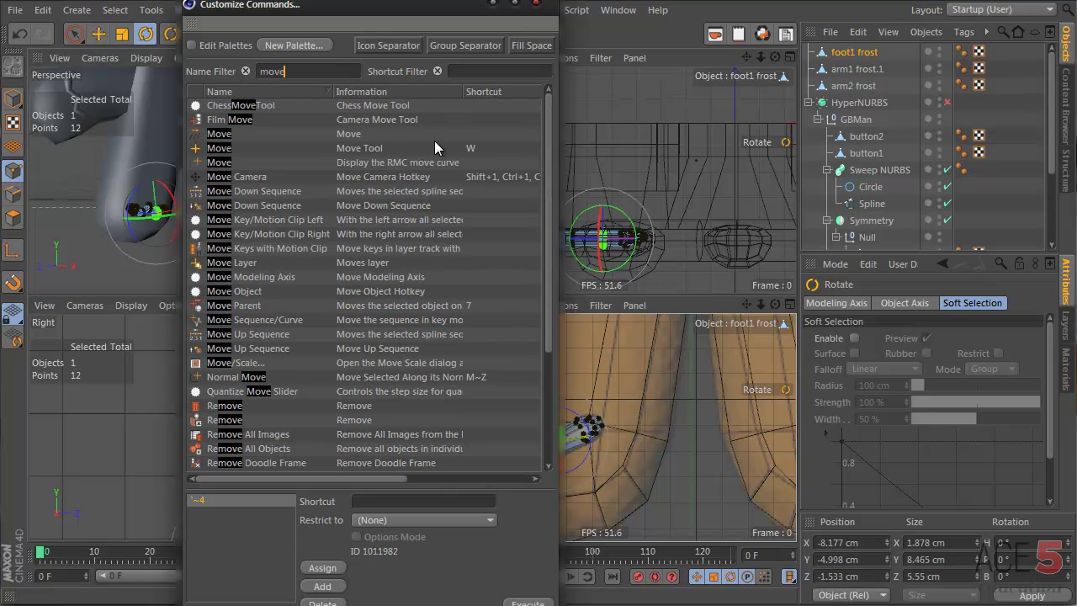
{"action": "left_click", "coordinate": [488, 149]}
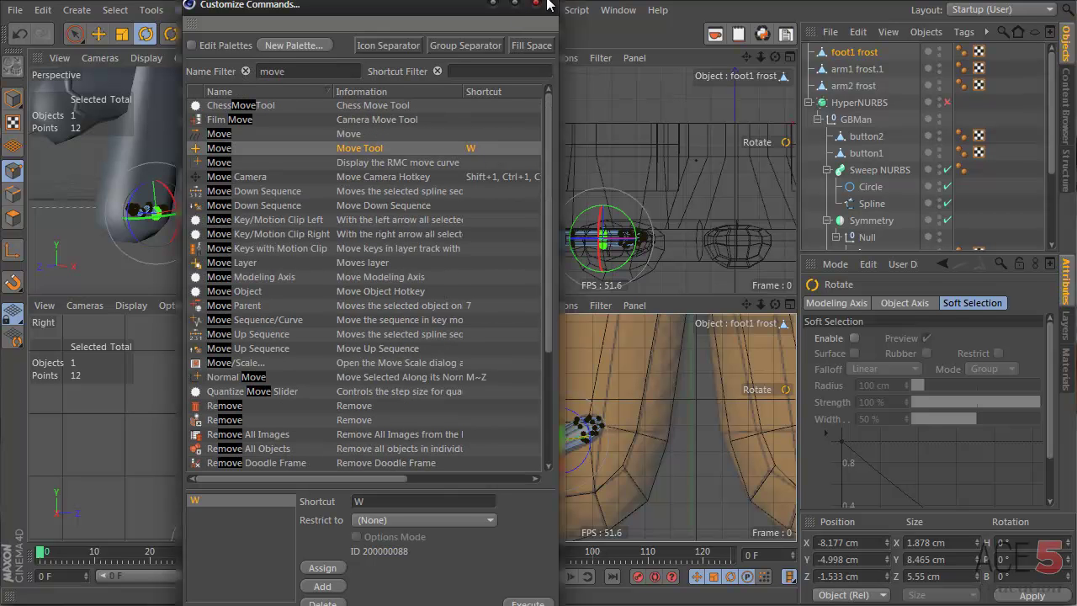
{"action": "left_click", "coordinate": [535, 4]}
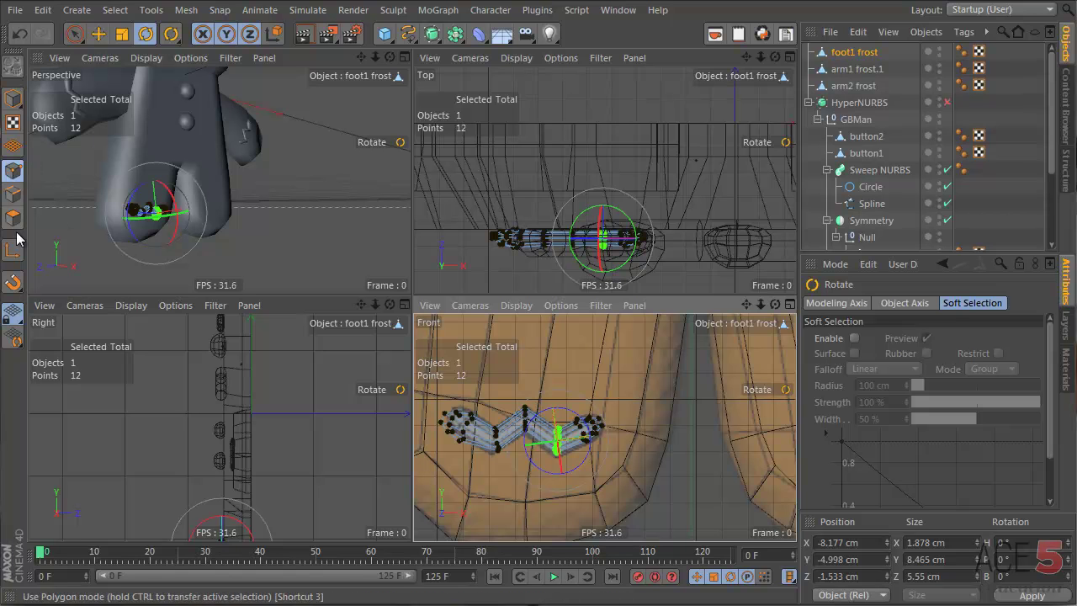
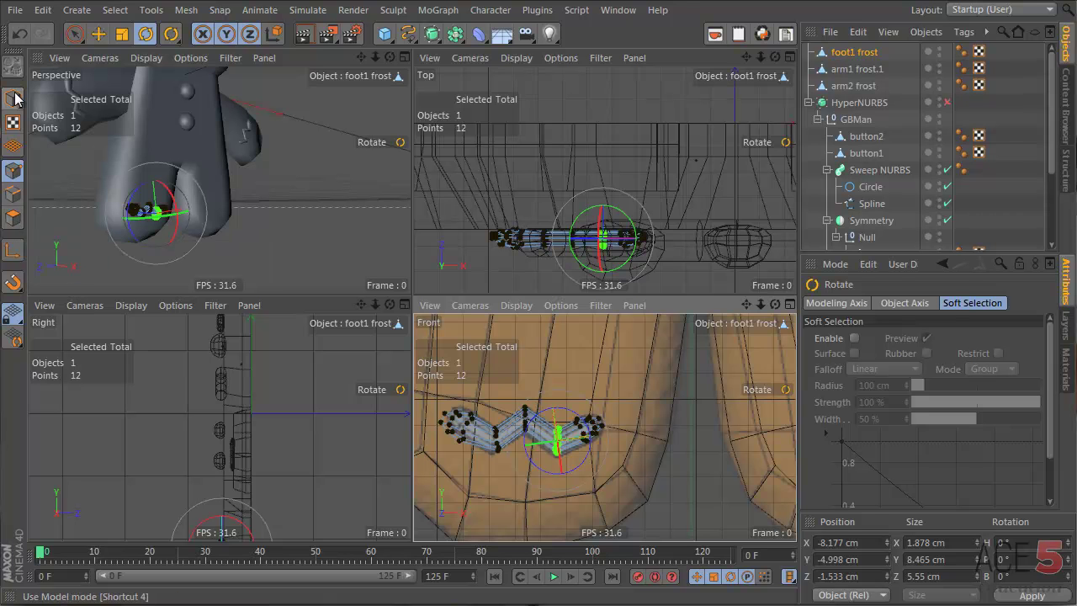
- Scale down the outer end points of foot1 frost and move them onto the outer tip of the reference icing
{"action": "middle_click_drag", "start_coordinate": [473, 427], "coordinate": [607, 427], "text": "alt"}
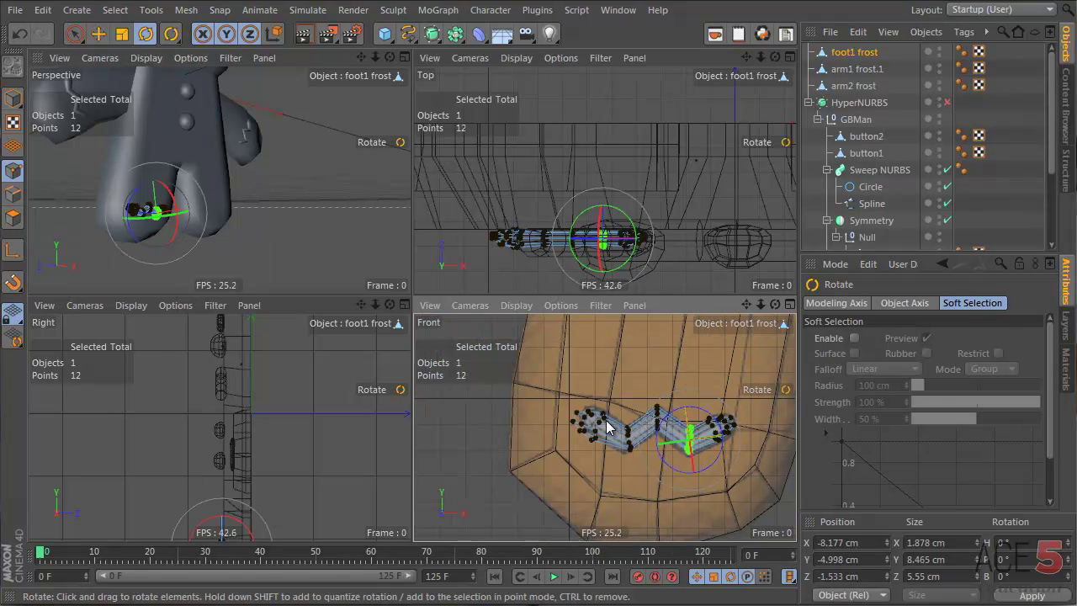
{"action": "scroll", "coordinate": [608, 427], "scroll_direction": "up", "scroll_amount": 3}
{"action": "left_click_drag", "start_coordinate": [603, 478], "coordinate": [604, 479]}
{"action": "key", "text": "t"}
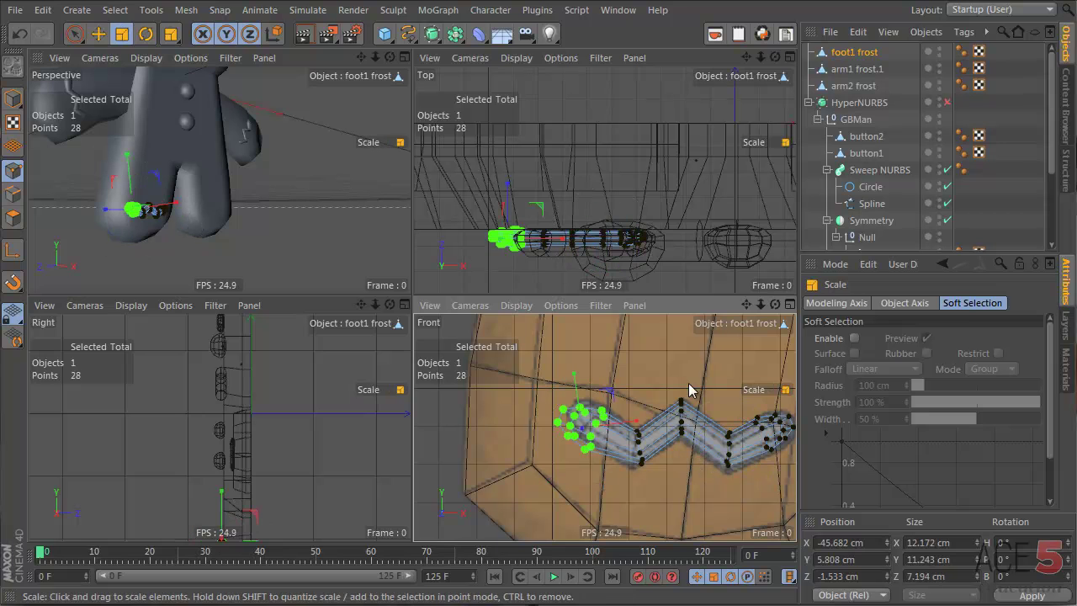
{"action": "left_click_drag", "start_coordinate": [690, 388], "coordinate": [583, 438]}
{"action": "key", "text": "e"}
{"action": "left_click_drag", "start_coordinate": [546, 504], "coordinate": [549, 488]}
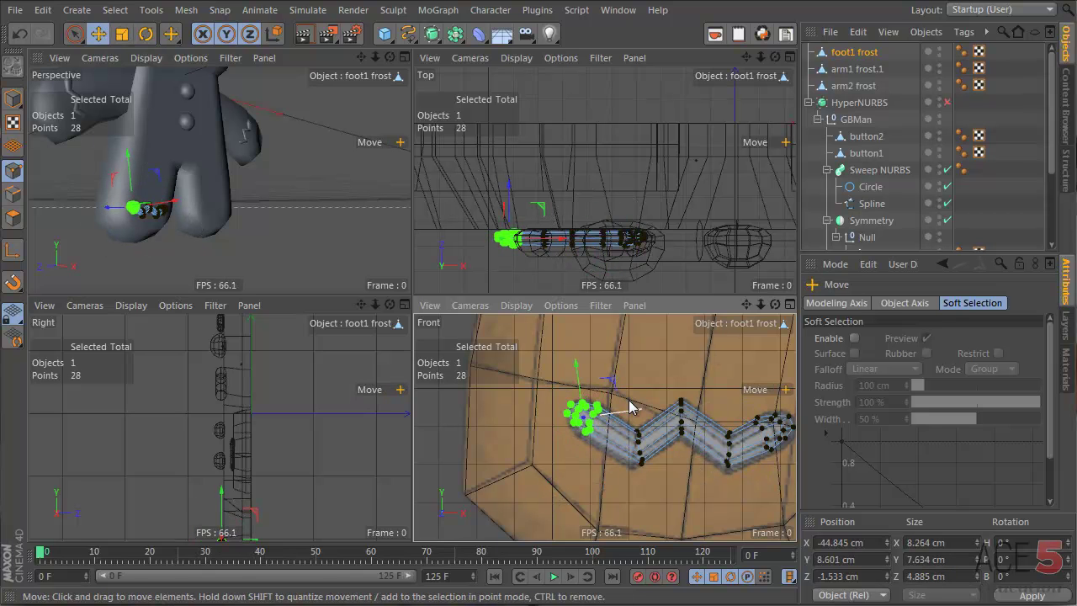
{"action": "key", "text": "r"}
- Move the point ring at foot1 frost's outer lower bend onto the reference bend and rotate it to match
{"action": "key", "text": "e"}
{"action": "left_click_drag", "start_coordinate": [646, 478], "coordinate": [648, 488]}
{"action": "key", "text": "r"}
{"action": "left_click_drag", "start_coordinate": [683, 392], "coordinate": [685, 381]}
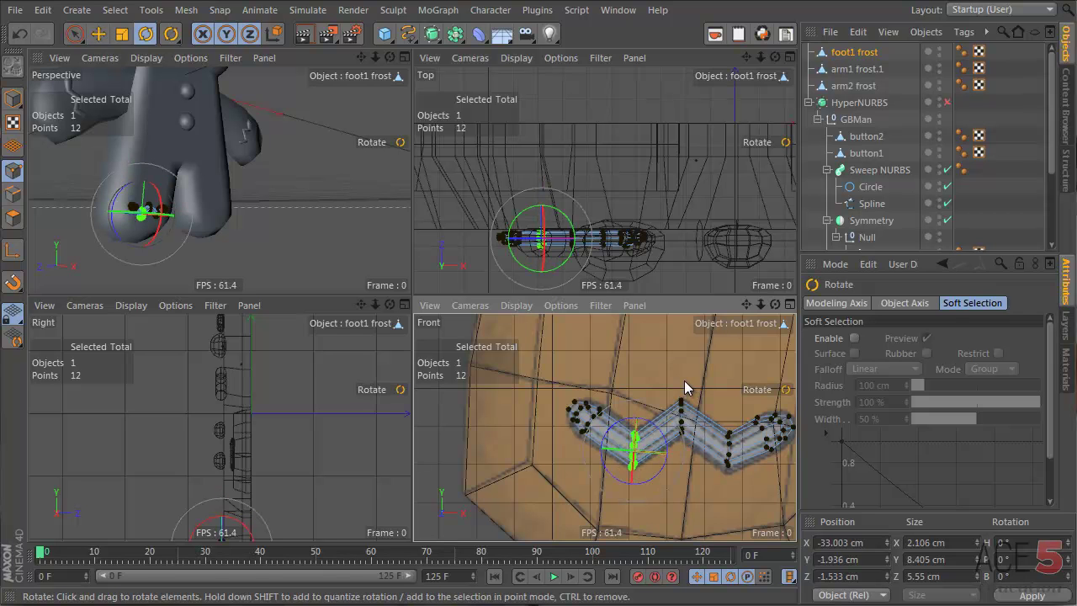
{"action": "right_click_drag", "start_coordinate": [684, 380], "coordinate": [577, 432], "text": "alt"}
{"action": "middle_click_drag", "start_coordinate": [690, 418], "coordinate": [480, 430], "text": "alt"}
- Return to whole-object editing and duplicate foot1 frost onto the other foot's icing, at about X 90 cm, Y -217 cm
{"action": "key", "text": "Return"}
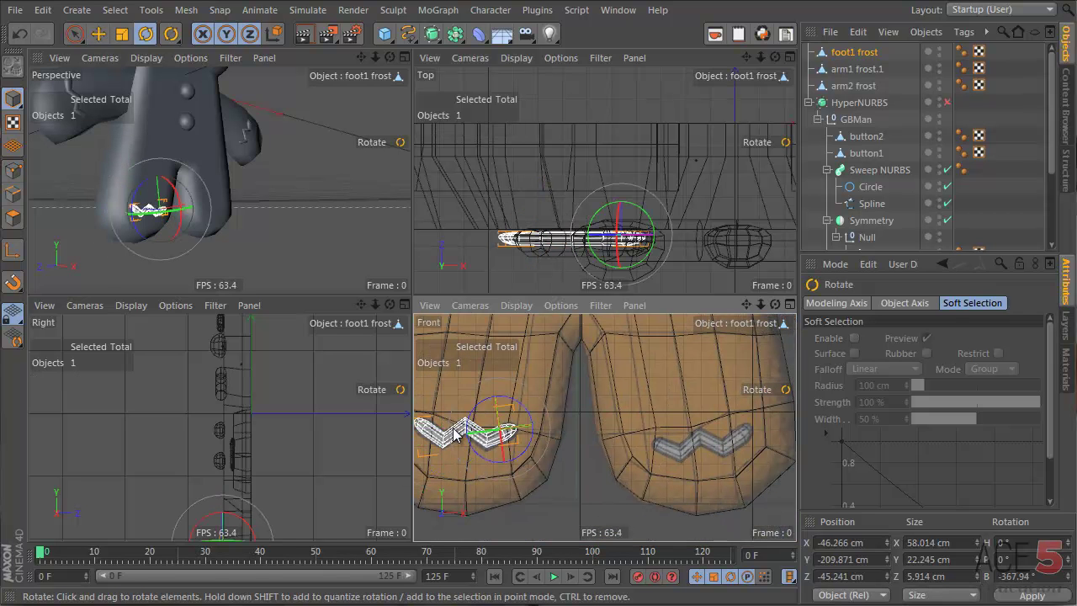
{"action": "key", "text": "e"}
{"action": "left_click_drag", "start_coordinate": [463, 489], "coordinate": [725, 459], "text": "ctrl"}
- Move the outer end points of foot1 frost.1 about 5.7 cm and rotate them onto the reference icing's tip
{"action": "scroll", "coordinate": [707, 465], "scroll_direction": "up", "scroll_amount": 3}
{"action": "scroll", "coordinate": [670, 461], "scroll_direction": "up", "scroll_amount": 3}
{"action": "key", "text": "Return"}
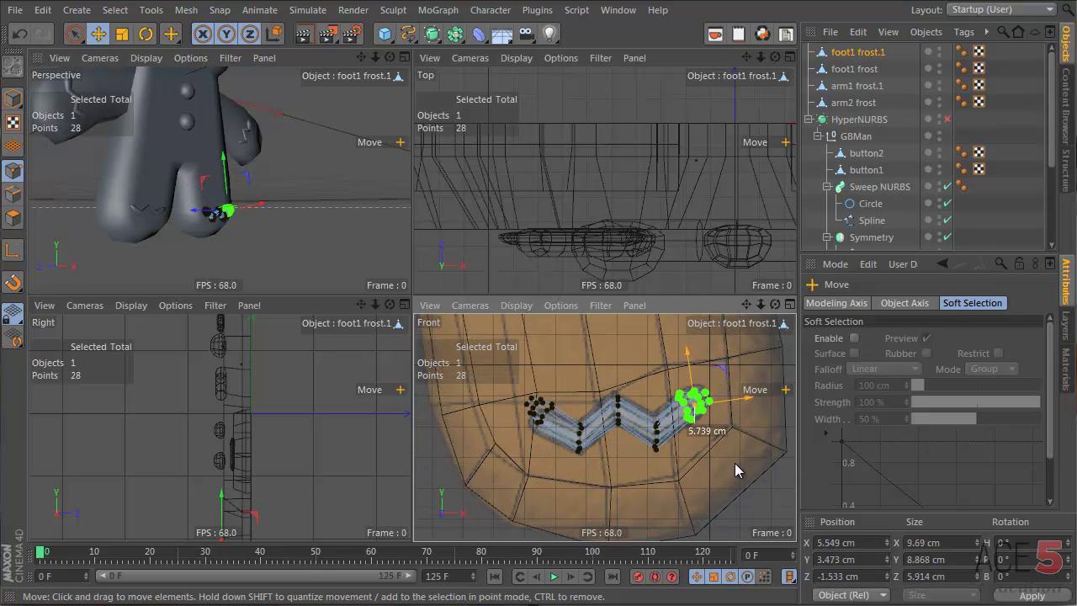
{"action": "key", "text": "r"}
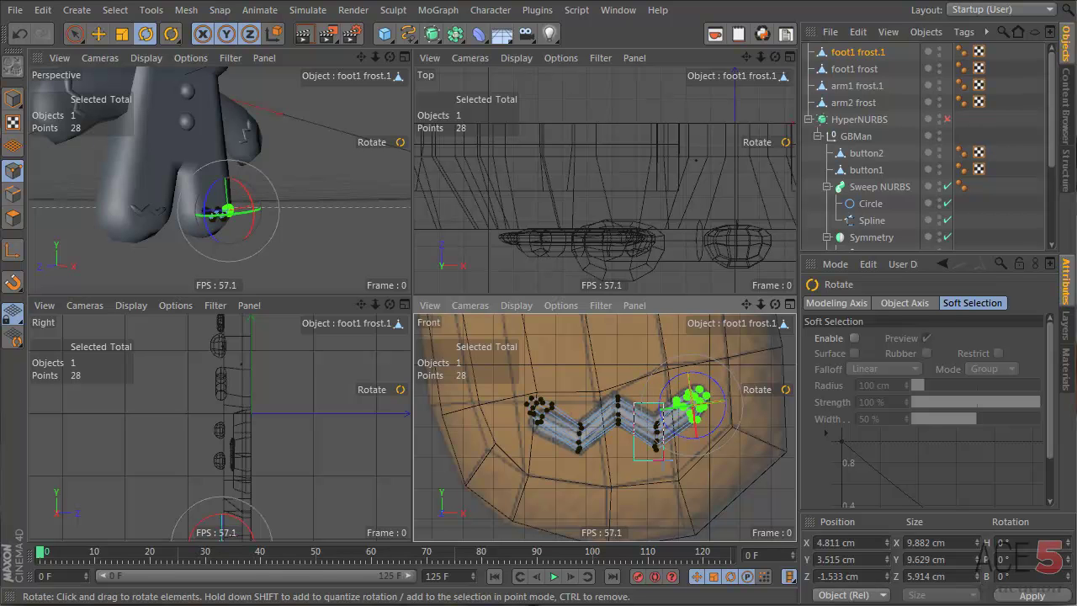
- Move foot1 frost.1's outer lower bend ring onto the reference, then fit its inner end points to the icing's inner tip
{"action": "left_click_drag", "start_coordinate": [664, 461], "coordinate": [668, 461]}
{"action": "key", "text": "e"}
{"action": "left_click_drag", "start_coordinate": [684, 480], "coordinate": [683, 473]}
{"action": "left_click_drag", "start_coordinate": [500, 384], "coordinate": [561, 437]}
{"action": "key", "text": "r"}
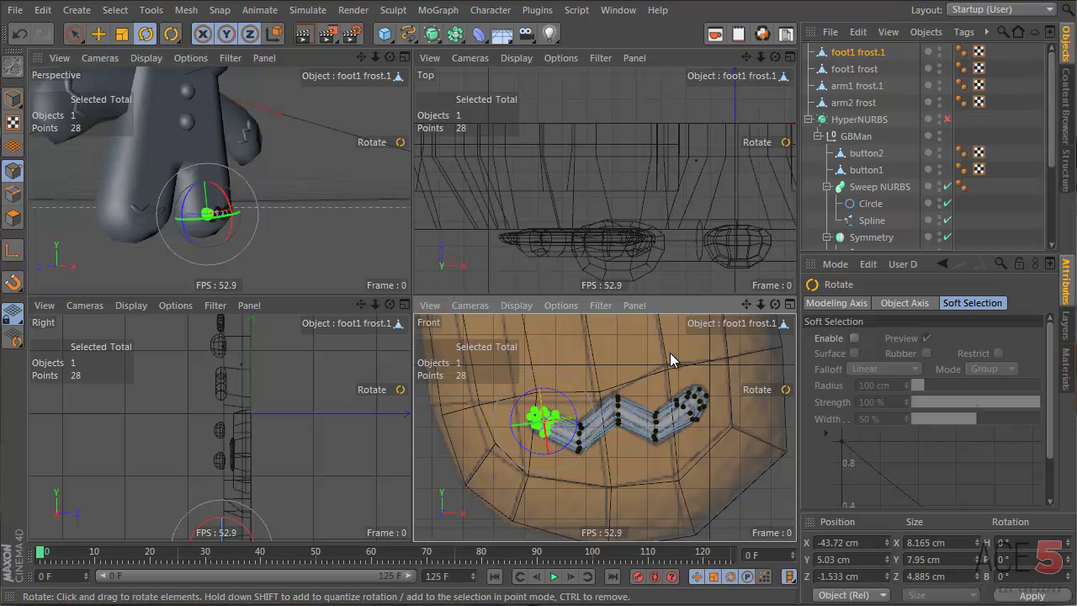
{"action": "middle_click_drag", "start_coordinate": [670, 353], "coordinate": [654, 413], "text": "alt"}
{"action": "right_click_drag", "start_coordinate": [654, 413], "coordinate": [562, 437], "text": "alt"}
- Return to whole-object editing and rename foot1 frost.1 as foot2 frost
{"action": "left_click", "coordinate": [13, 99]}
{"action": "left_click", "coordinate": [864, 69]}
{"action": "double_click", "coordinate": [857, 53]}
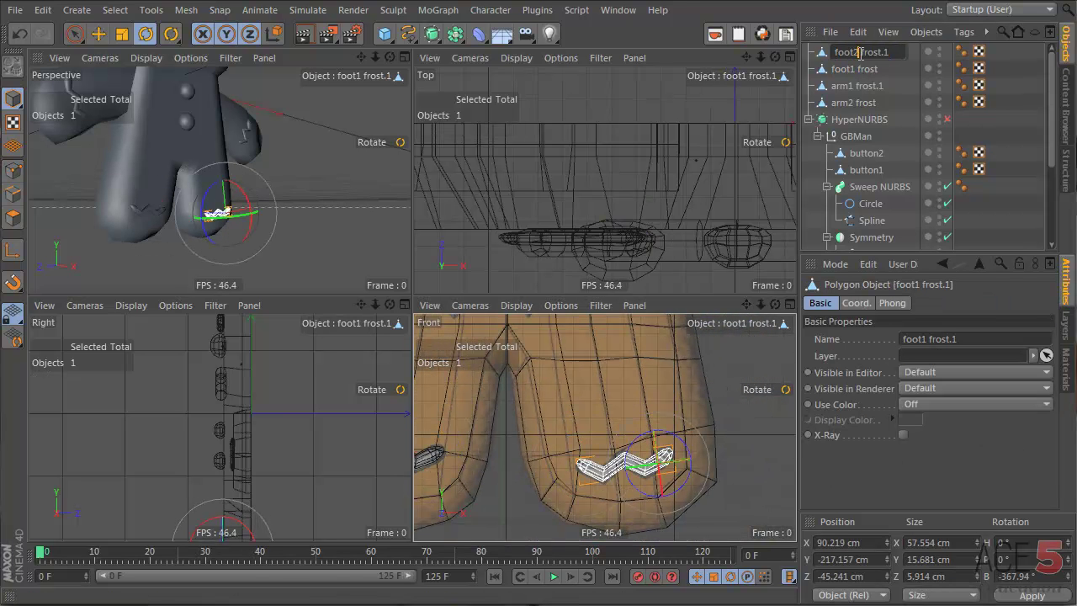
{"action": "key", "text": "Return"}
{"action": "double_click", "coordinate": [883, 52]}
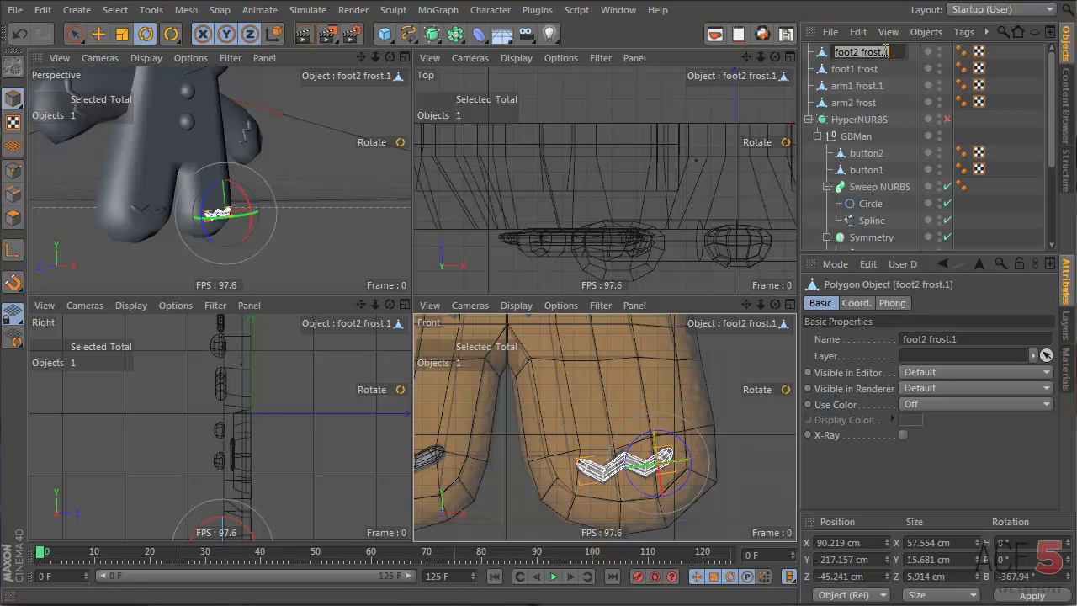
{"action": "key", "text": "BackSpace"}
{"action": "key", "text": "Return"}
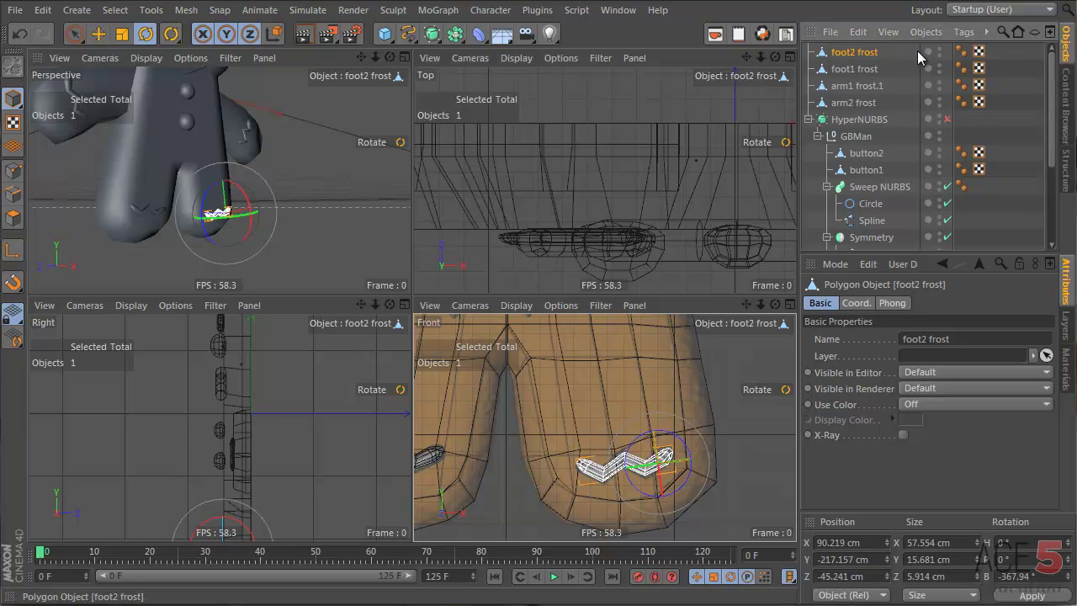
- Rename arm1 frost.1 as arm1 frost
{"action": "left_click", "coordinate": [880, 86]}
{"action": "double_click", "coordinate": [883, 86]}
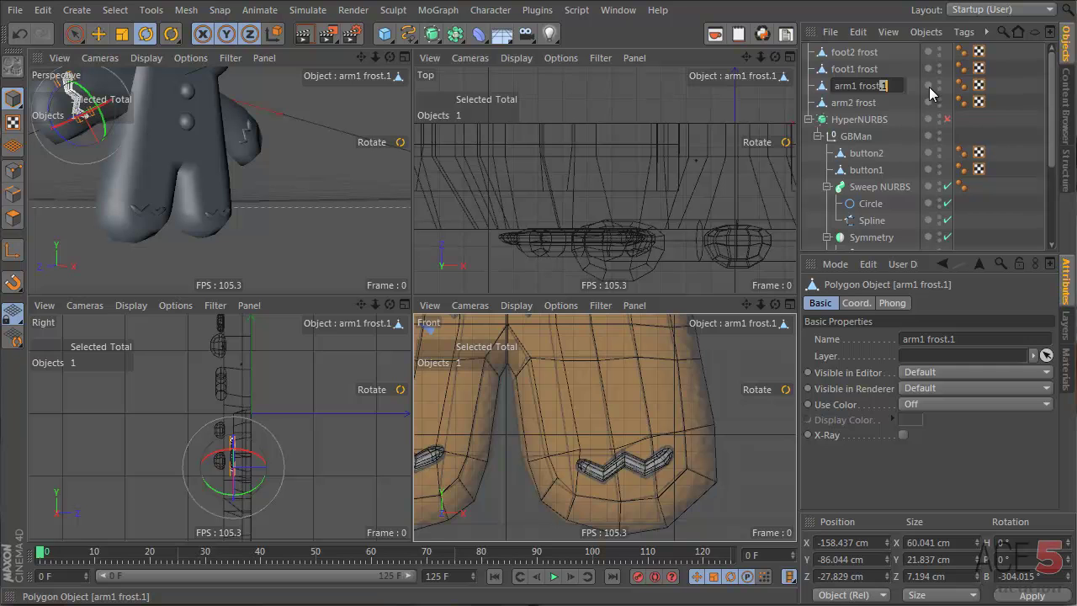
{"action": "key", "text": "BackSpace"}
{"action": "key", "text": "BackSpace"}
{"action": "key", "text": "Return"}
- Select foot2 frost as a whole object and duplicate it onto the belt's reference icing
{"action": "scroll", "coordinate": [641, 401], "scroll_direction": "down", "scroll_amount": 3}
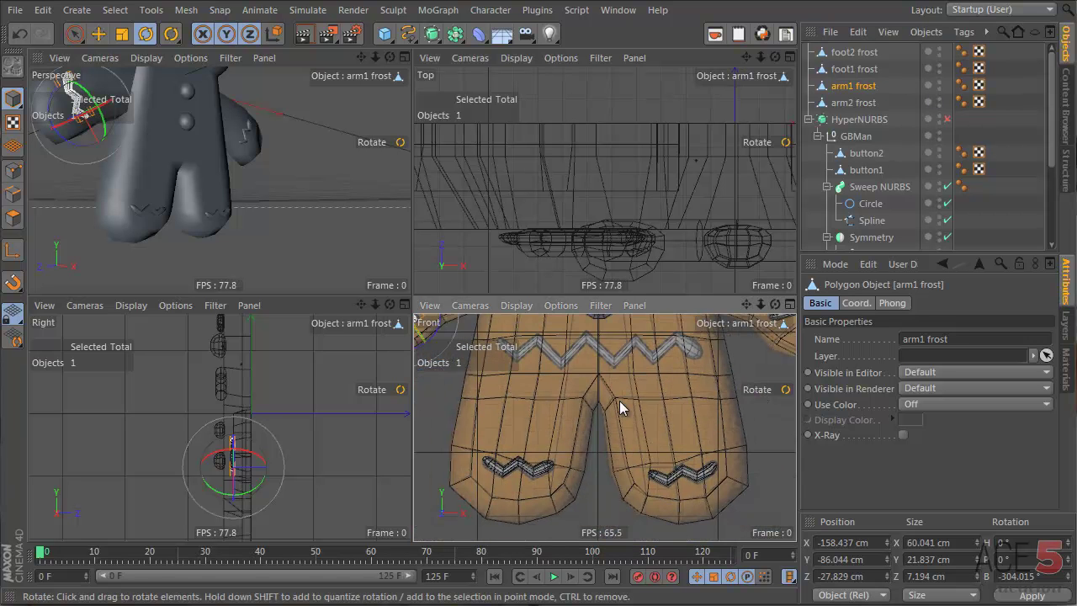
{"action": "left_click", "coordinate": [682, 473]}
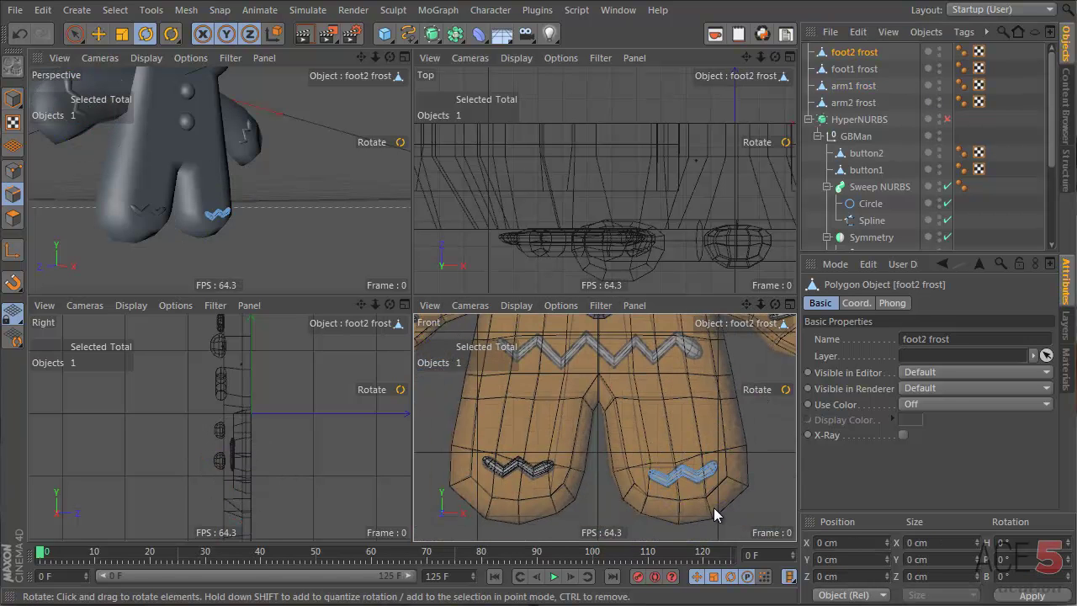
{"action": "key", "text": "Return"}
{"action": "key", "text": "e"}
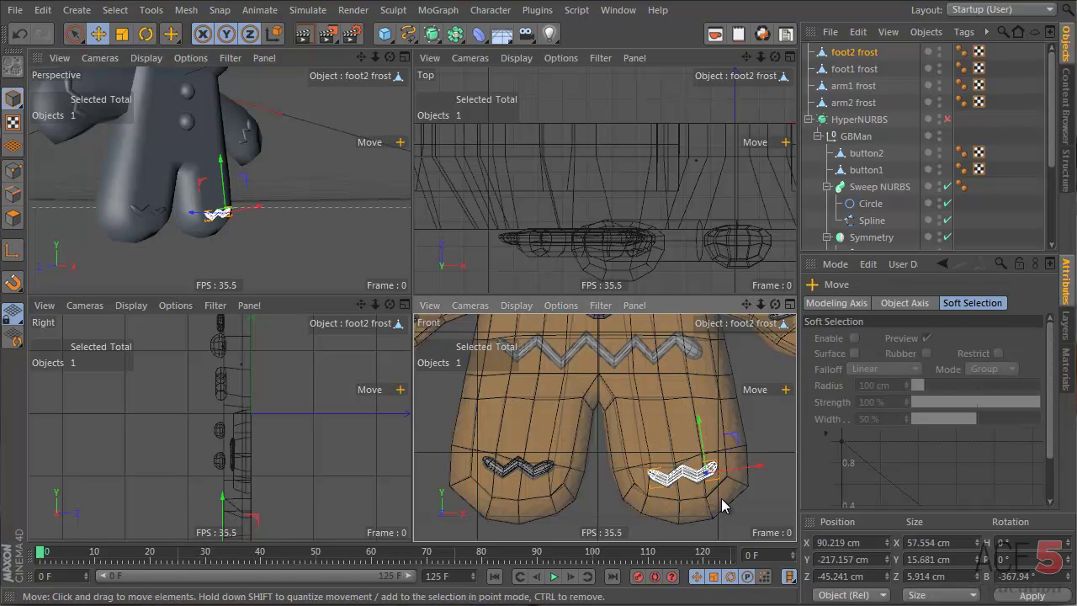
{"action": "left_click_drag", "start_coordinate": [730, 505], "coordinate": [544, 417], "text": "ctrl"}
- Move the right end points of the belt copy to the right tip of the belt icing and rotate them to match
{"action": "scroll", "coordinate": [615, 402], "scroll_direction": "up", "scroll_amount": 3}
{"action": "key", "text": "Return"}
{"action": "right_click_drag", "start_coordinate": [644, 374], "coordinate": [688, 428]}
{"action": "left_click_drag", "start_coordinate": [612, 441], "coordinate": [673, 448]}
{"action": "key", "text": "r"}
{"action": "left_click_drag", "start_coordinate": [741, 478], "coordinate": [648, 351]}
- Move the belt copy's outer bend rings onto the rightmost upper and leftmost lower bends of the belt icing, then select the middle ring
{"action": "right_click_drag", "start_coordinate": [631, 390], "coordinate": [684, 477]}
{"action": "key", "text": "e"}
{"action": "left_click_drag", "start_coordinate": [667, 467], "coordinate": [751, 455]}
{"action": "right_click_drag", "start_coordinate": [576, 381], "coordinate": [608, 442]}
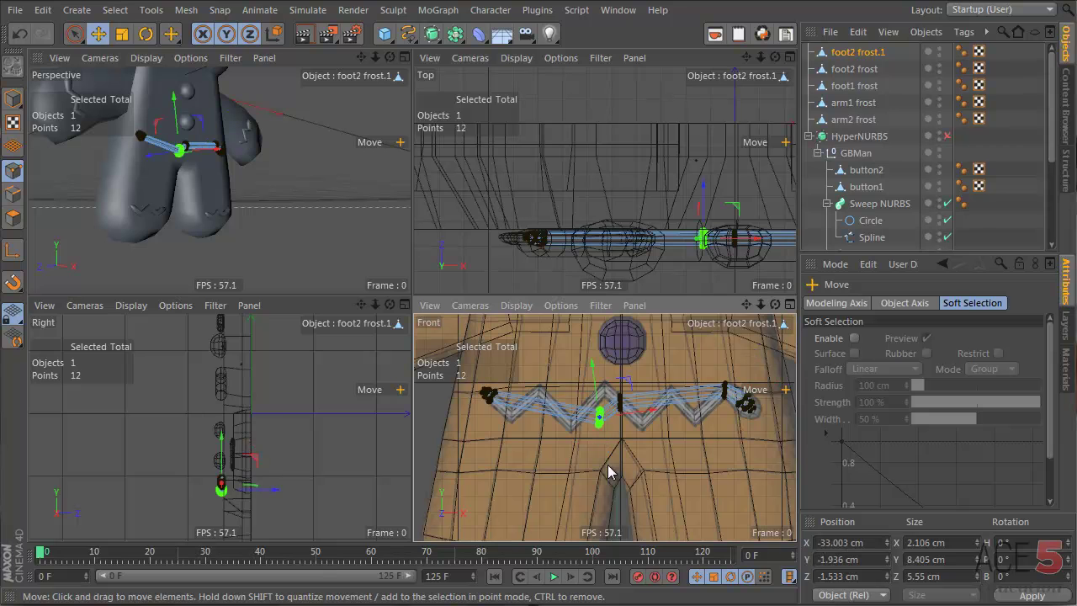
{"action": "left_click", "coordinate": [511, 410]}
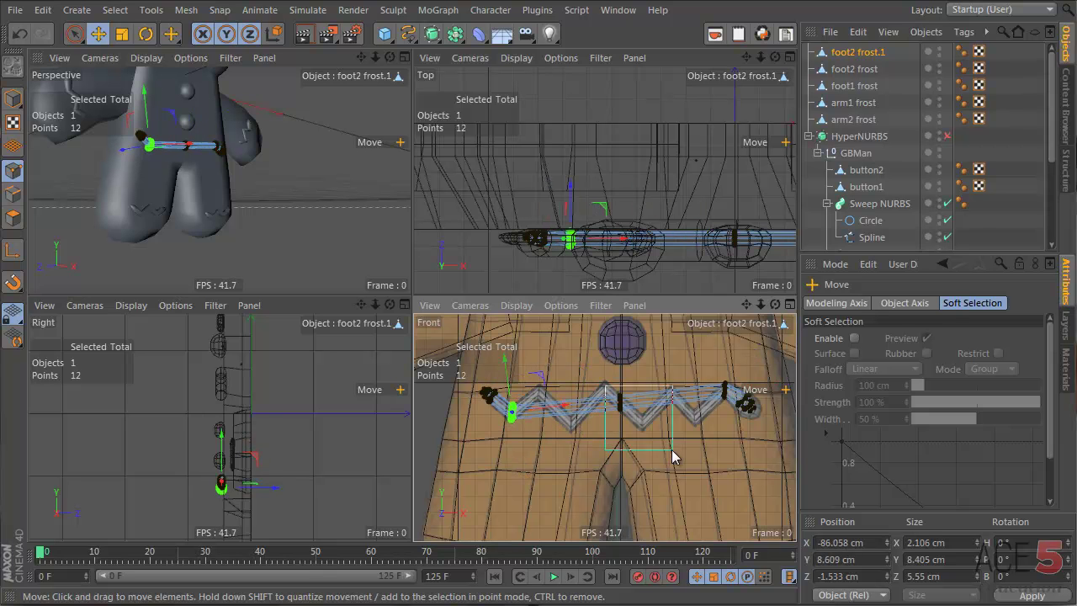
{"action": "left_click", "coordinate": [620, 401]}
- Add five Knife loop cuts across the belt frosting at the zigzag's intermediate bends
{"action": "key", "text": "k"}
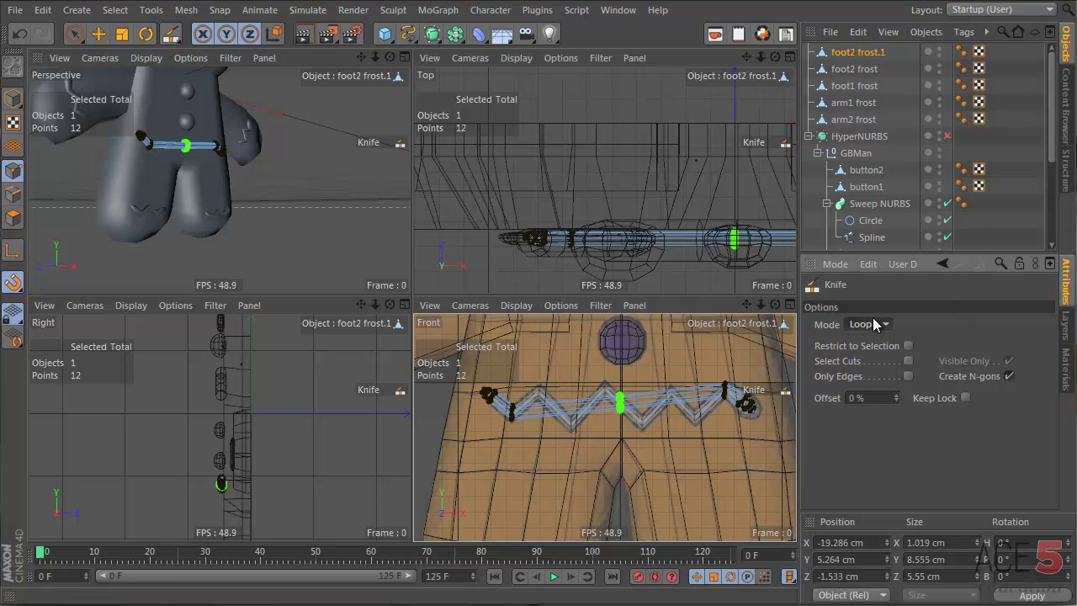
{"action": "left_click", "coordinate": [538, 406]}
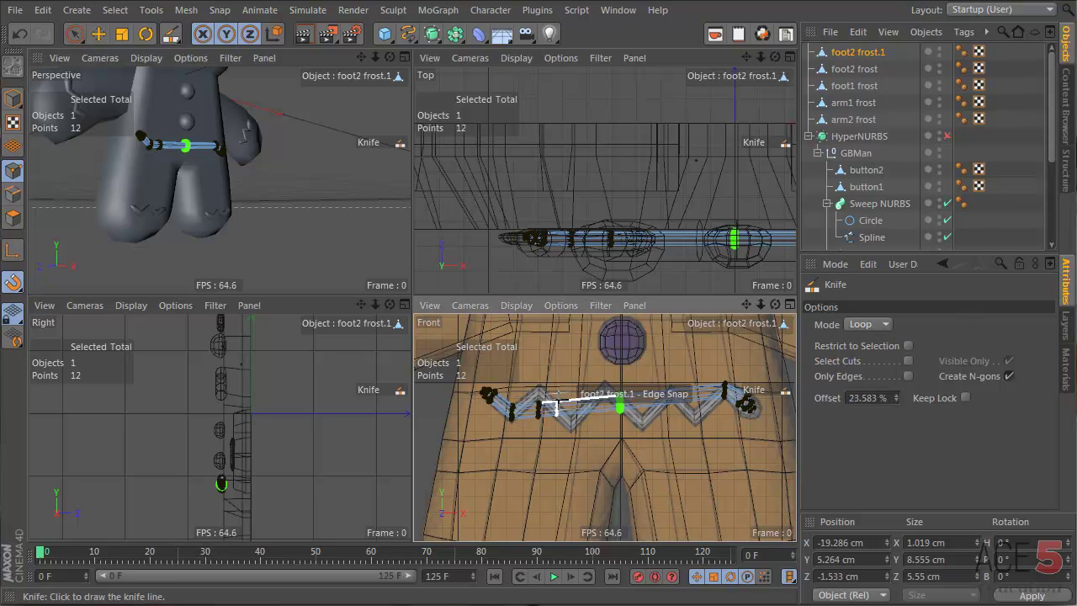
{"action": "left_click", "coordinate": [573, 409]}
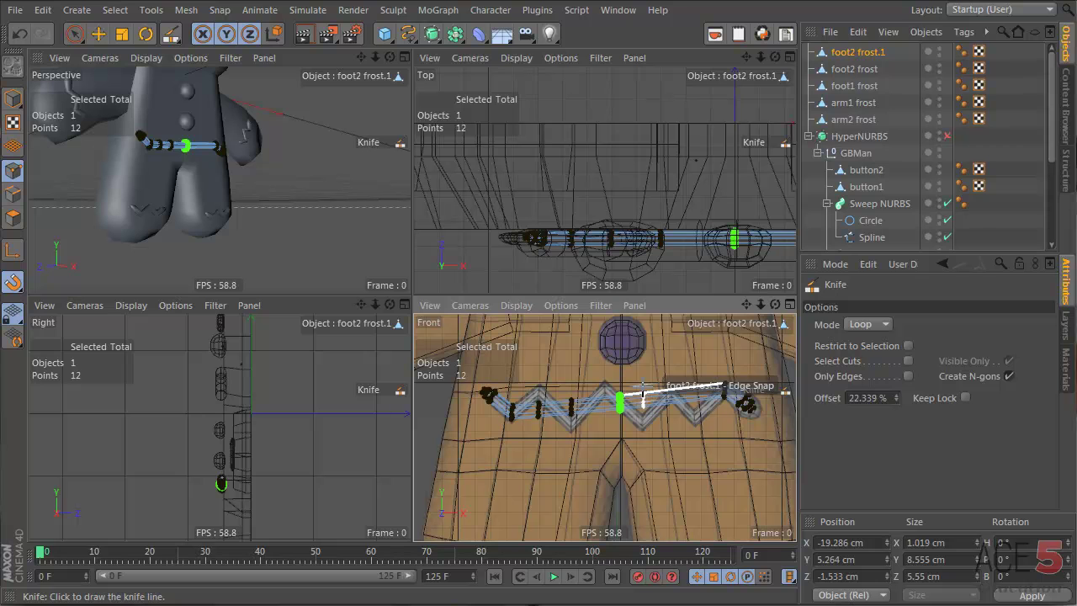
{"action": "left_click", "coordinate": [644, 397]}
{"action": "left_click", "coordinate": [677, 392]}
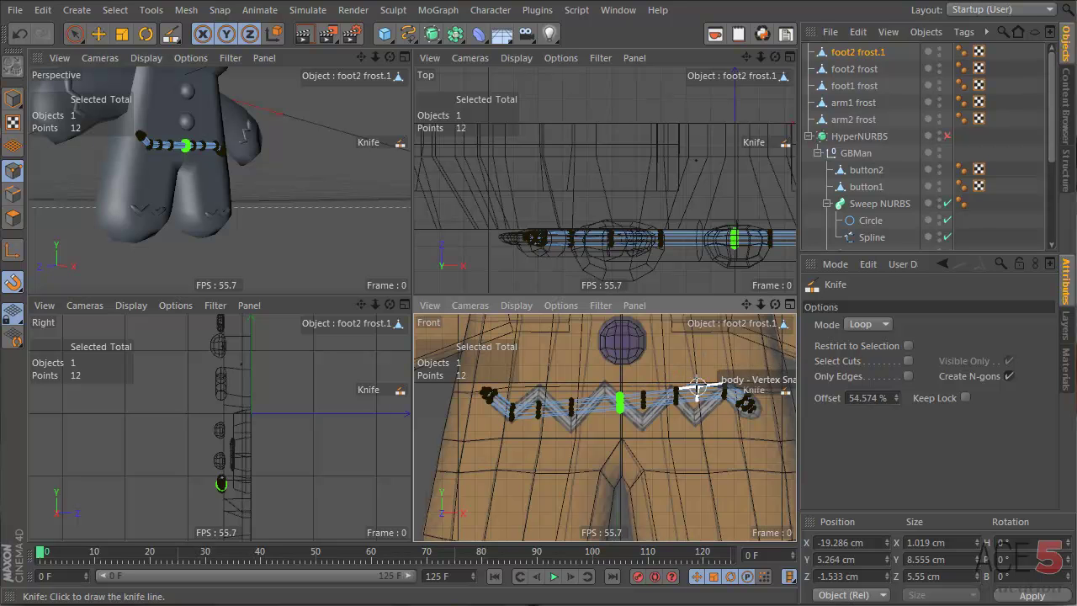
{"action": "left_click", "coordinate": [698, 386]}
- Move the new and middle loops of the belt frosting onto the matching bends of the reference zigzag
{"action": "key", "text": "e"}
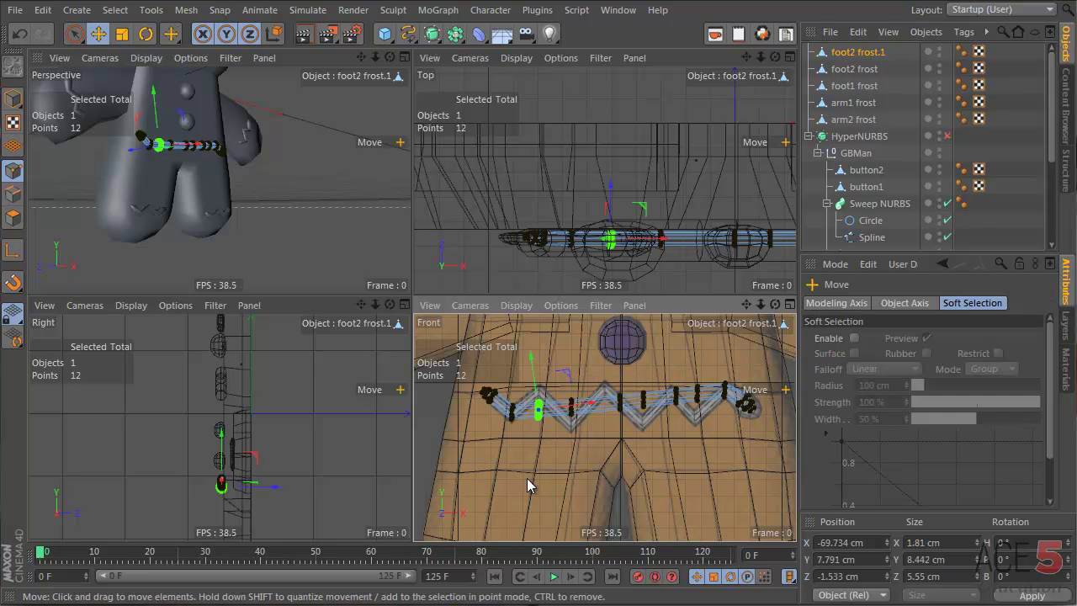
{"action": "left_click_drag", "start_coordinate": [526, 478], "coordinate": [581, 450]}
{"action": "right_click_drag", "start_coordinate": [624, 433], "coordinate": [627, 440]}
{"action": "left_click_drag", "start_coordinate": [627, 446], "coordinate": [613, 434]}
{"action": "right_click_drag", "start_coordinate": [633, 379], "coordinate": [656, 435]}
{"action": "left_click_drag", "start_coordinate": [654, 433], "coordinate": [650, 456]}
{"action": "right_click_drag", "start_coordinate": [704, 415], "coordinate": [705, 418]}
{"action": "left_click_drag", "start_coordinate": [706, 430], "coordinate": [704, 448]}
- Group all five arm, foot and belt frosting objects under a null and name it frosting
{"action": "left_click", "coordinate": [13, 98]}
{"action": "middle_click", "coordinate": [151, 176]}
{"action": "left_click_drag", "start_coordinate": [327, 262], "coordinate": [156, 256], "text": "alt"}
{"action": "middle_click_drag", "start_coordinate": [344, 209], "coordinate": [389, 291], "text": "alt"}
{"action": "left_click", "coordinate": [894, 119], "text": "shift"}
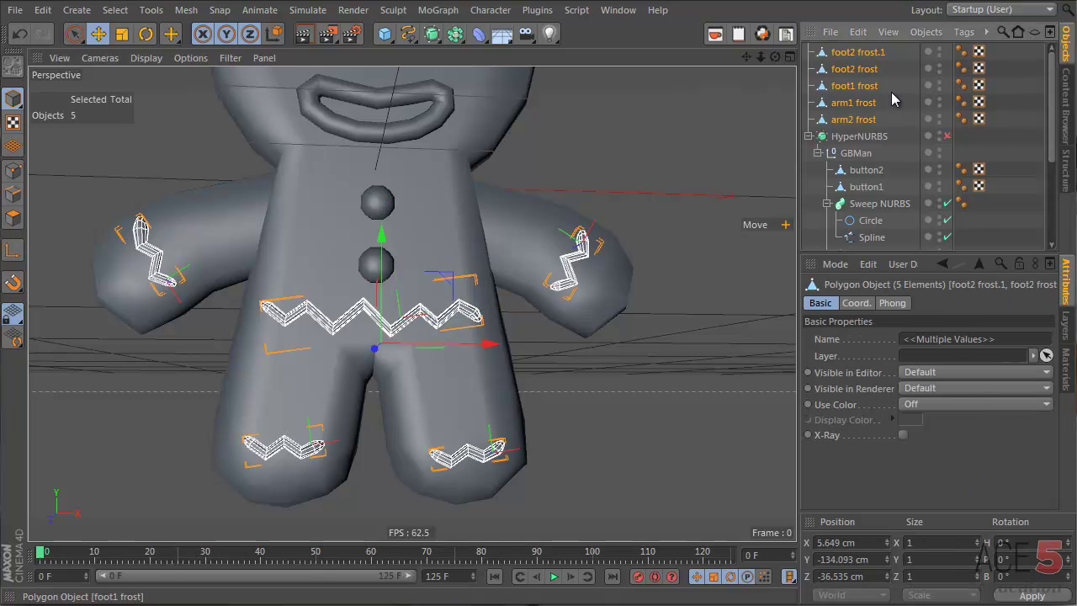
{"action": "key", "text": "alt+g"}
{"action": "double_click", "coordinate": [841, 53]}
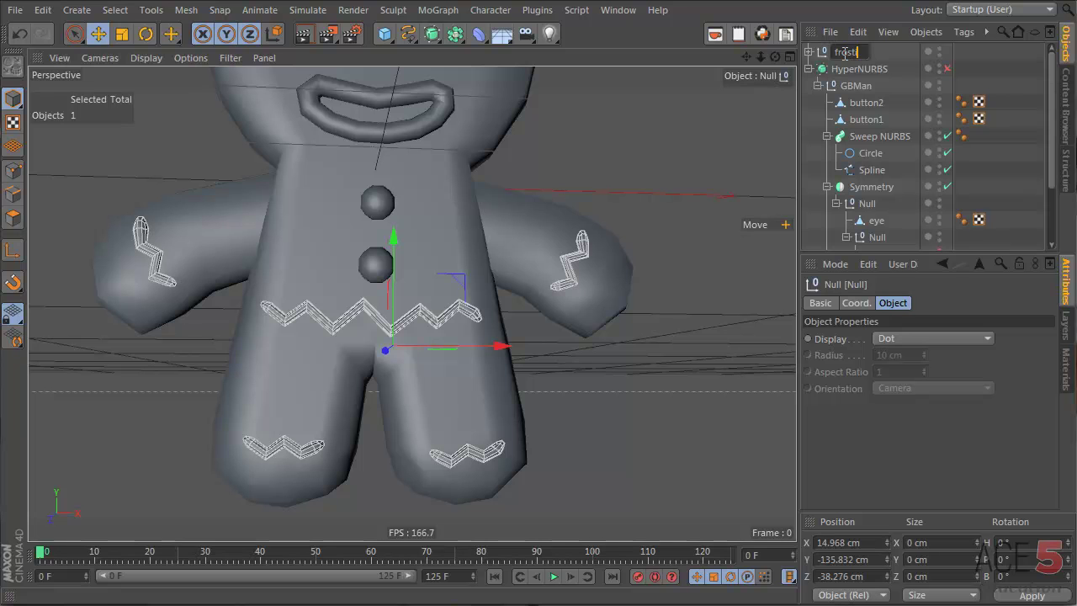
{"action": "key", "text": "Return"}
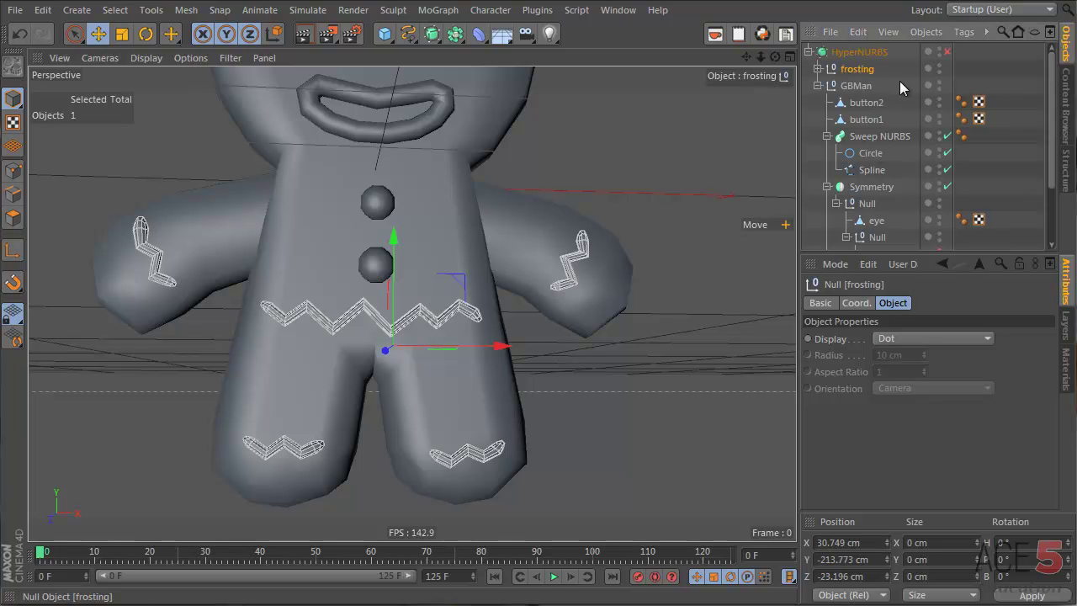
- Nest the frosting group inside GBMan and expand it to show its parts
{"action": "left_click", "coordinate": [899, 85]}
{"action": "left_click", "coordinate": [857, 70]}
{"action": "mouse_move", "coordinate": [858, 102]}
{"action": "left_mouse_down"}
{"action": "mouse_move", "coordinate": [875, 101]}
{"action": "mouse_move", "coordinate": [858, 103]}
{"action": "mouse_move", "coordinate": [867, 87]}
{"action": "left_mouse_up"}
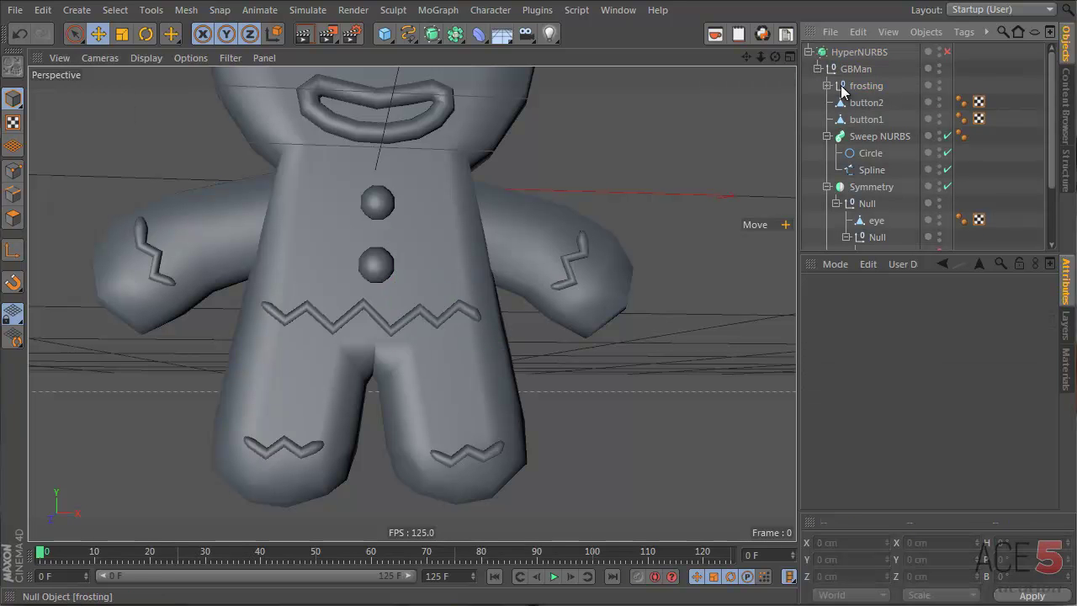
{"action": "left_click", "coordinate": [828, 86]}
- Examine the individual frosting parts and the rest of the object hierarchy
{"action": "left_click", "coordinate": [879, 101]}
{"action": "left_click", "coordinate": [887, 119]}
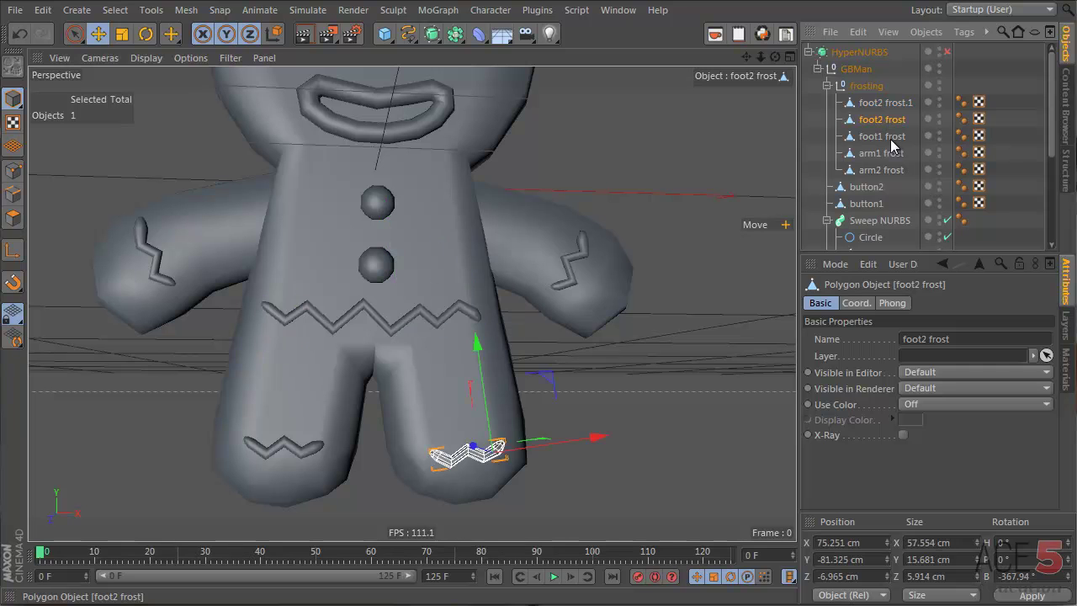
{"action": "left_click", "coordinate": [895, 170]}
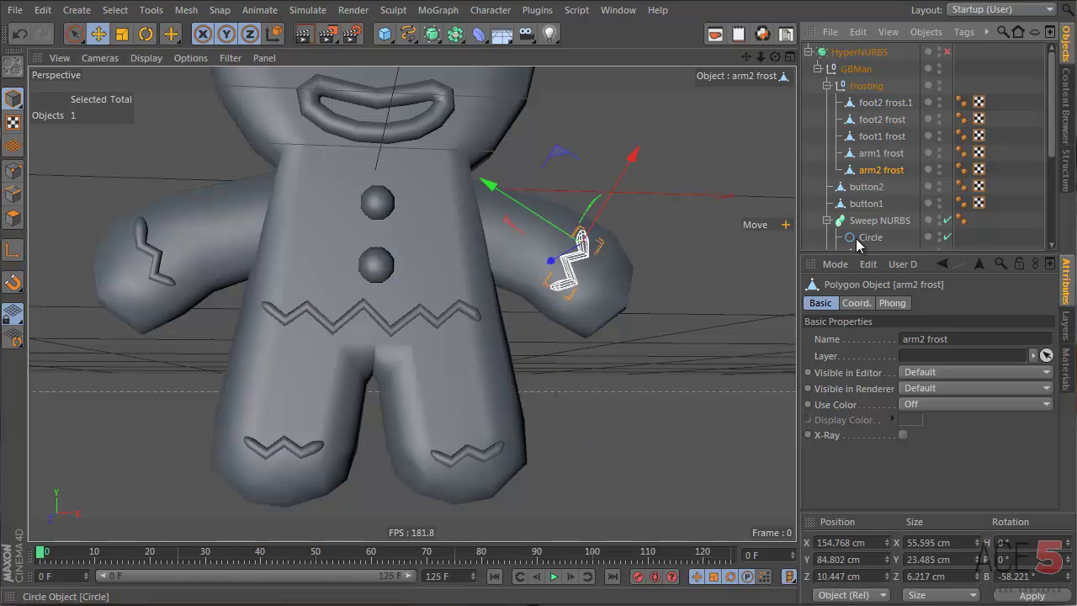
{"action": "scroll", "coordinate": [877, 219], "scroll_direction": "down", "scroll_amount": 3}
{"action": "scroll", "coordinate": [878, 219], "scroll_direction": "down", "scroll_amount": 2}
{"action": "scroll", "coordinate": [882, 212], "scroll_direction": "up", "scroll_amount": 5}
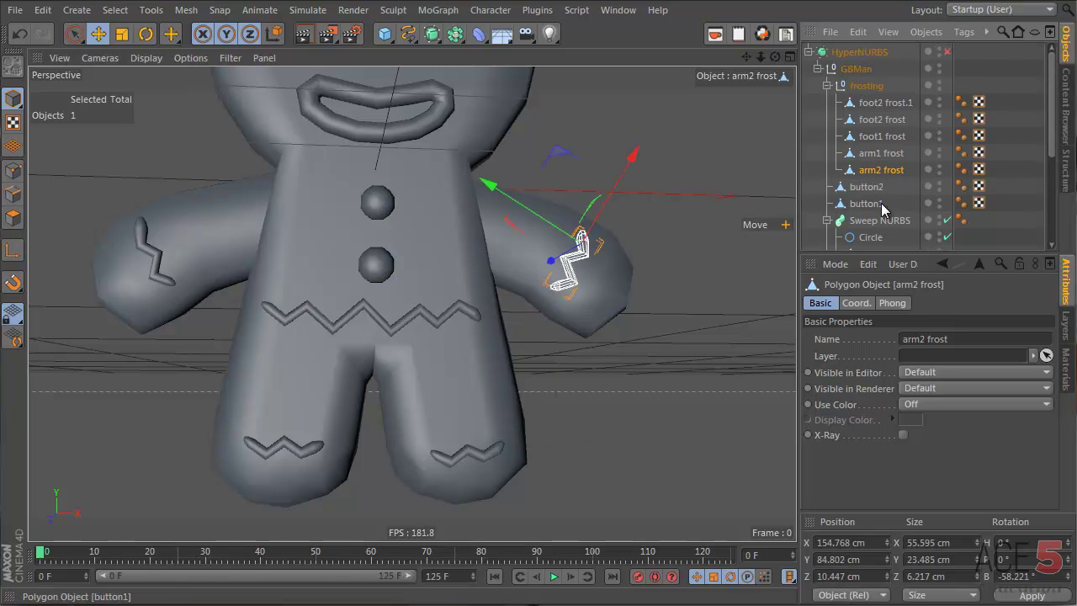
{"action": "left_click", "coordinate": [917, 141]}
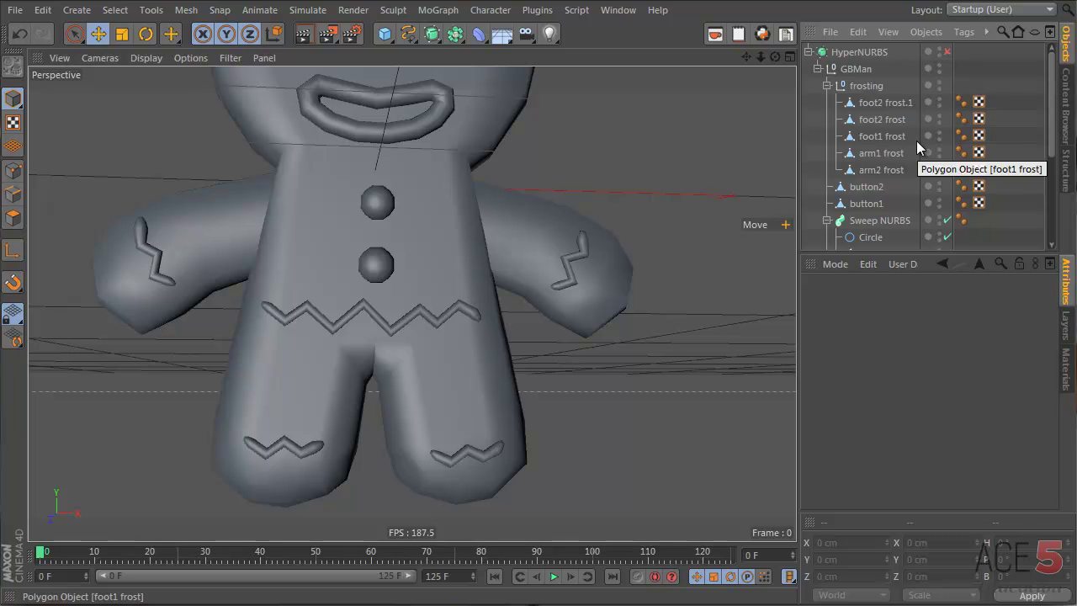
- Enable the HyperNURBS smoothing for the whole gingerbread man
{"action": "left_click", "coordinate": [877, 89]}
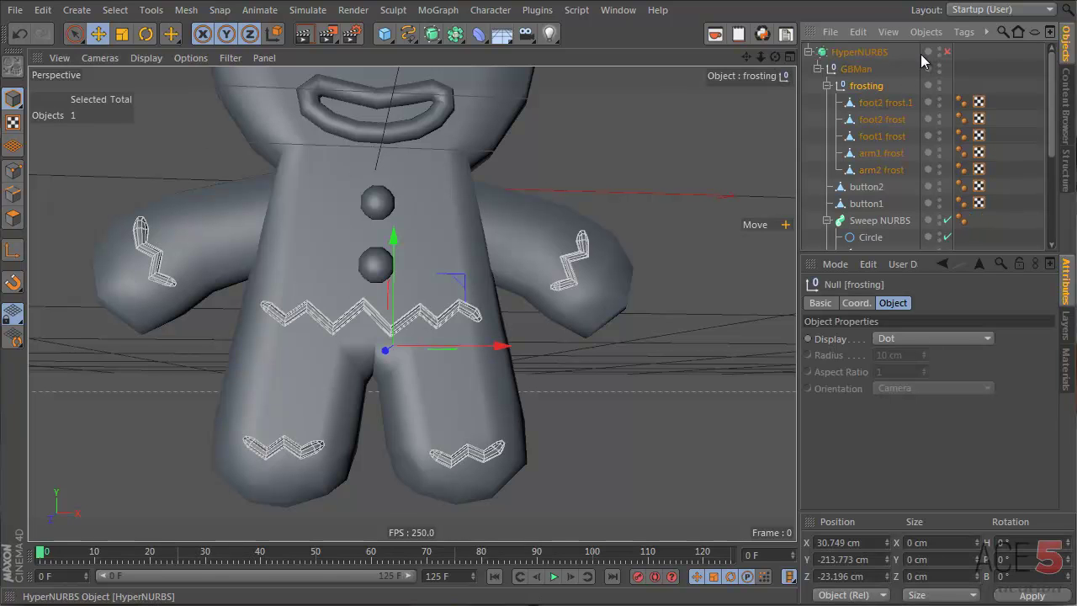
{"action": "left_click", "coordinate": [946, 50]}
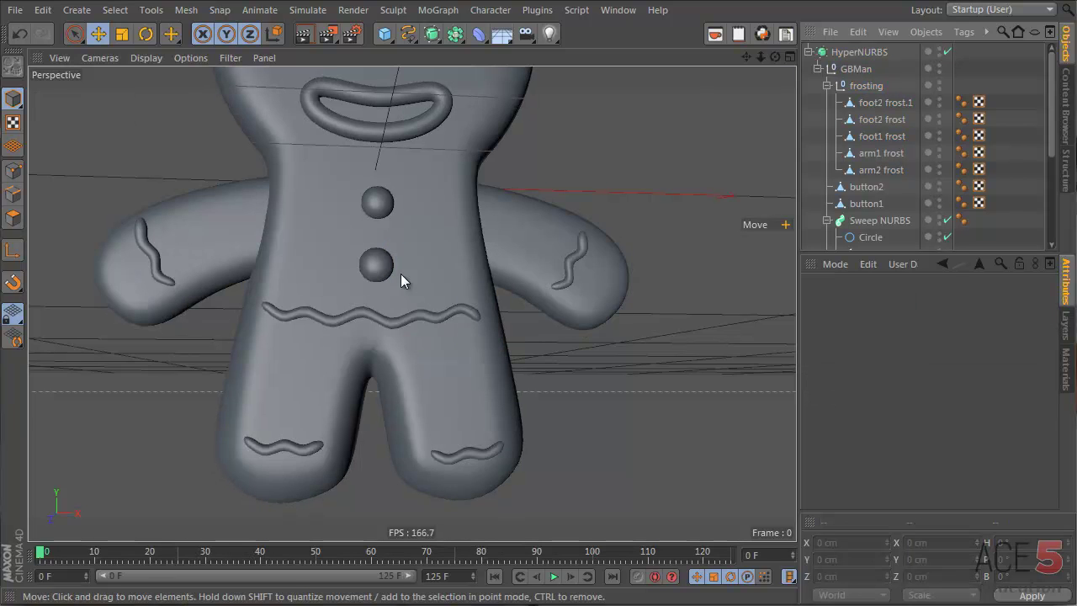
{"action": "left_click_drag", "start_coordinate": [401, 275], "coordinate": [571, 284], "text": "alt"}
- Hide the floor grid in the perspective view and clear the selection
{"action": "left_click", "coordinate": [570, 284]}
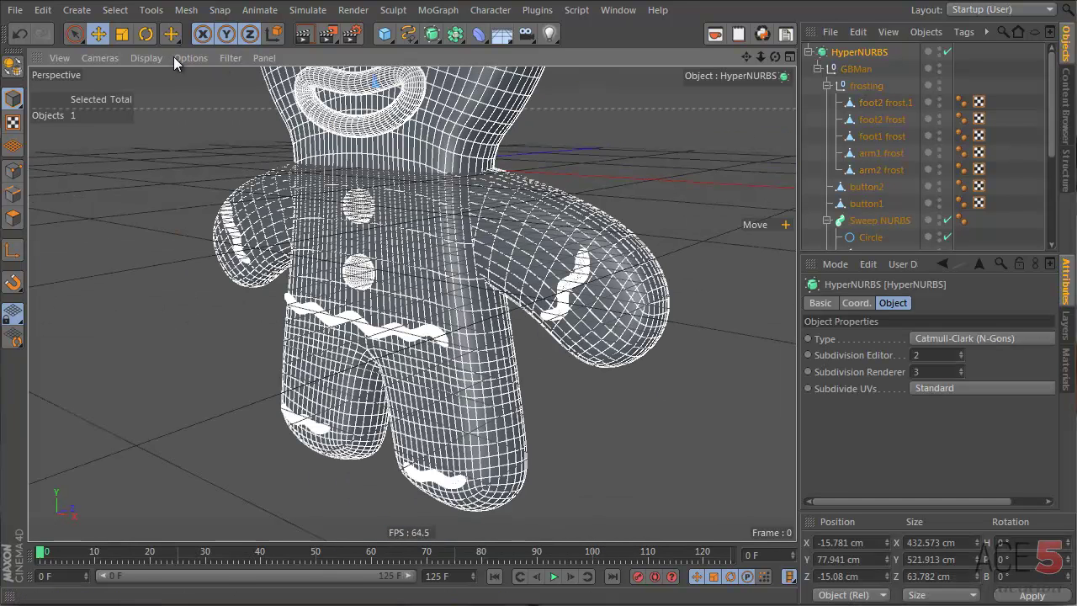
{"action": "left_click", "coordinate": [229, 58]}
{"action": "left_click", "coordinate": [265, 300]}
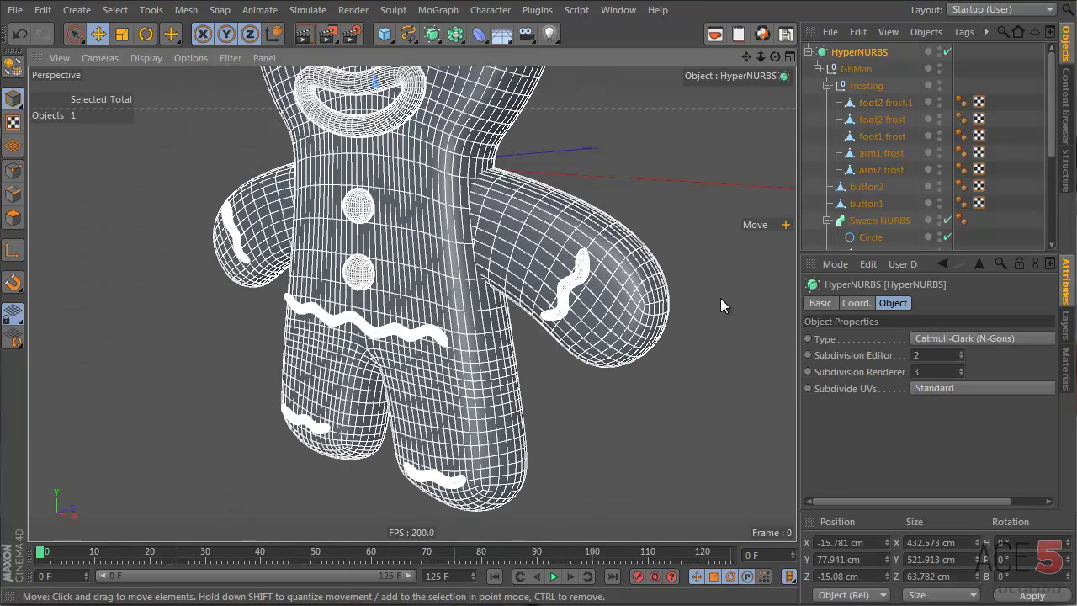
{"action": "left_click", "coordinate": [720, 300]}
- Scale the belt frosting thicker along its Z axis, to about 9.16 cm deep
{"action": "left_click_drag", "start_coordinate": [691, 252], "coordinate": [371, 240], "text": "alt"}
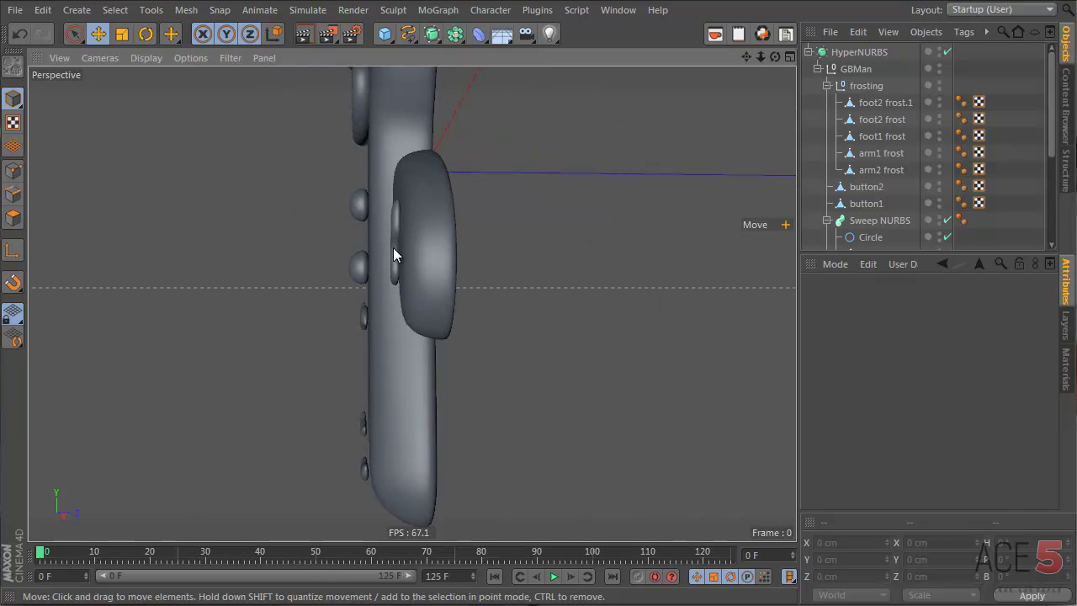
{"action": "left_click", "coordinate": [393, 252]}
{"action": "left_click", "coordinate": [324, 255]}
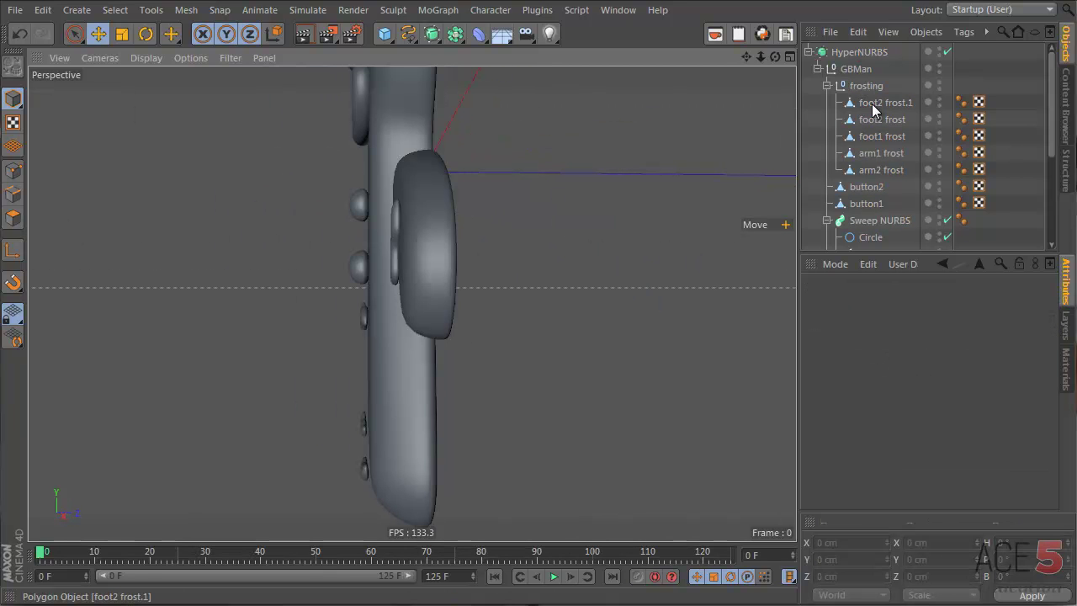
{"action": "left_click", "coordinate": [874, 109]}
{"action": "scroll", "coordinate": [461, 313], "scroll_direction": "up", "scroll_amount": 6}
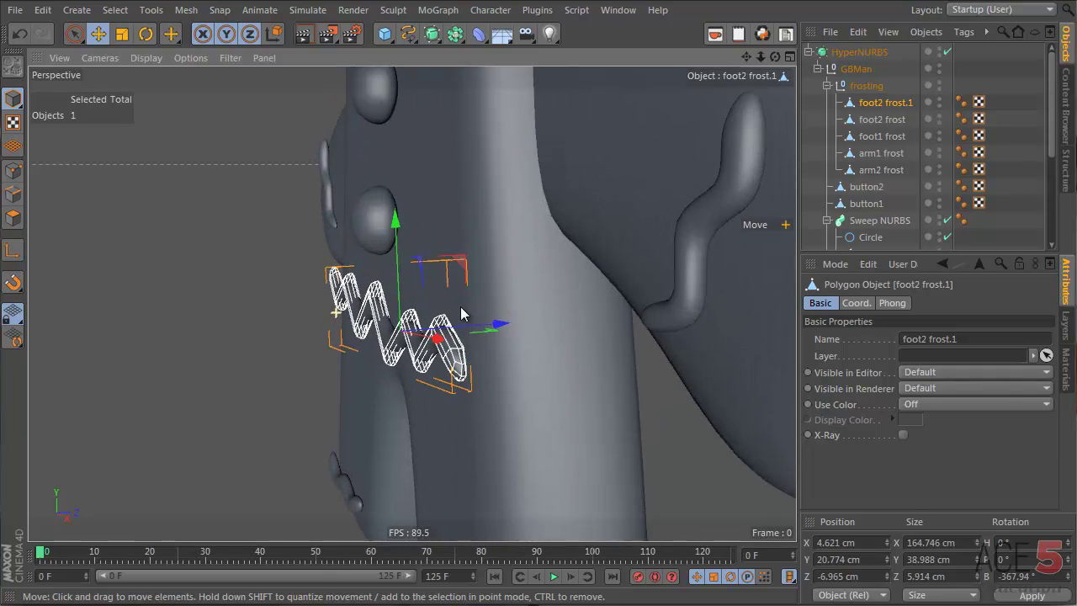
{"action": "key", "text": "t"}
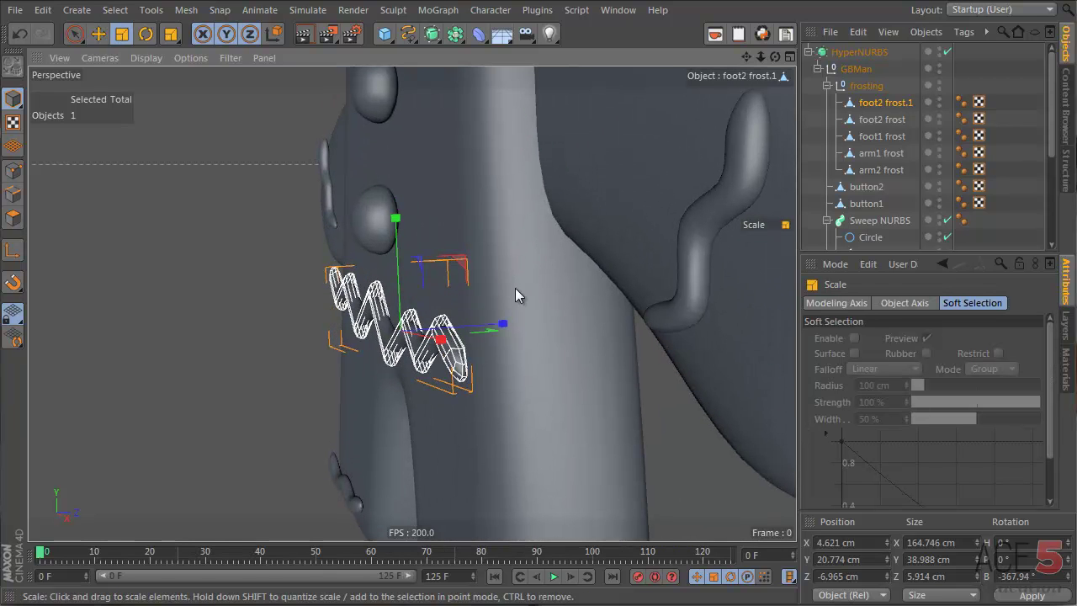
{"action": "left_click_drag", "start_coordinate": [475, 292], "coordinate": [522, 258], "text": "alt"}
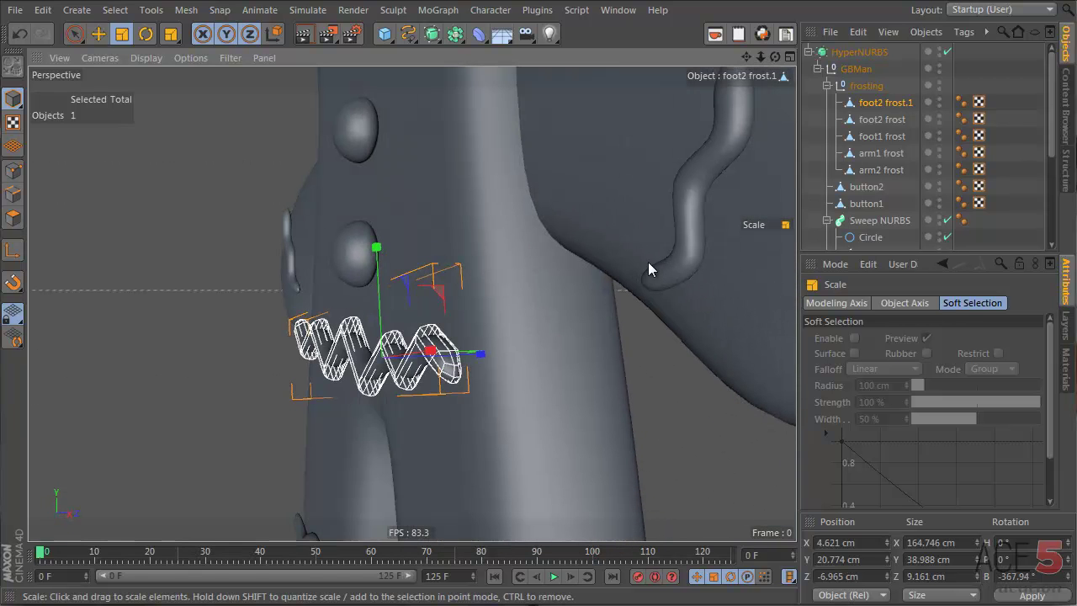
- Select both arm frostings and scale them thicker along Z, to about 9.19 cm deep
{"action": "left_click", "coordinate": [879, 120]}
{"action": "left_click", "coordinate": [875, 137]}
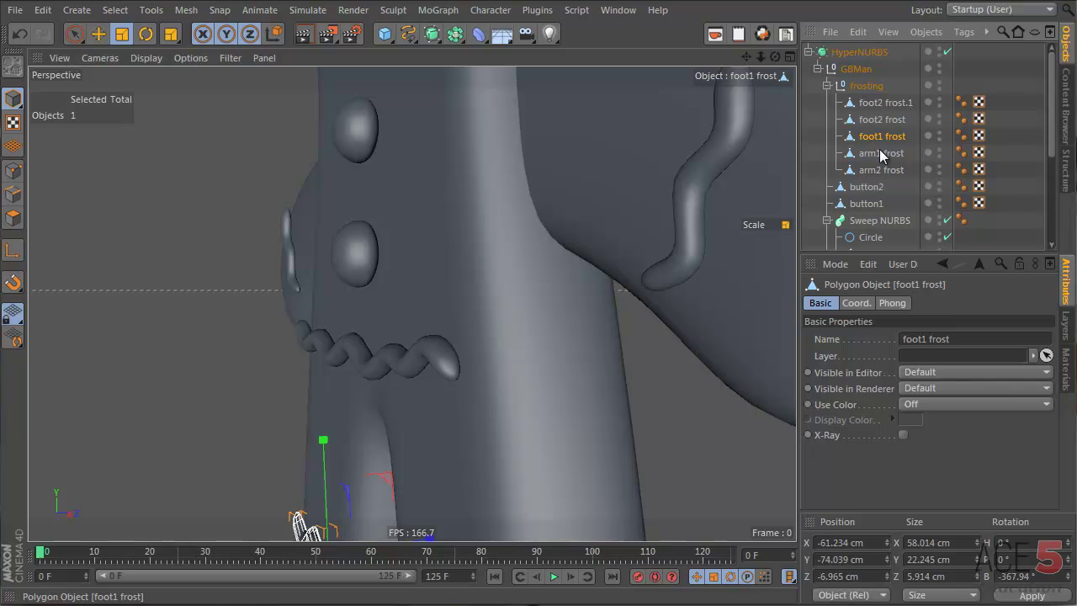
{"action": "left_click", "coordinate": [887, 125]}
{"action": "left_click", "coordinate": [887, 168], "text": "shift"}
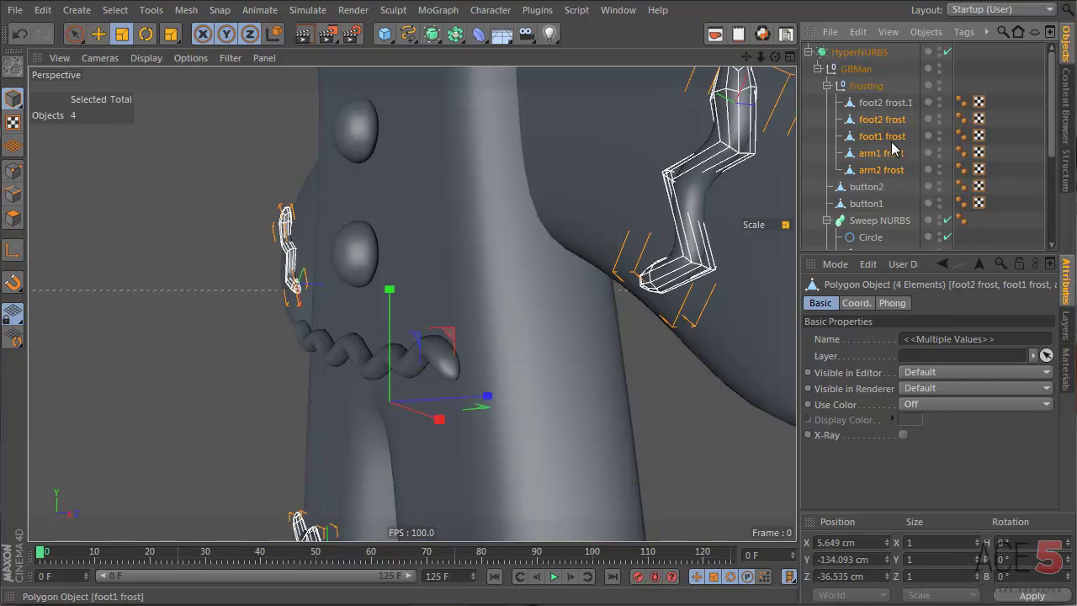
{"action": "left_click", "coordinate": [871, 170]}
{"action": "left_click", "coordinate": [881, 153], "text": "shift"}
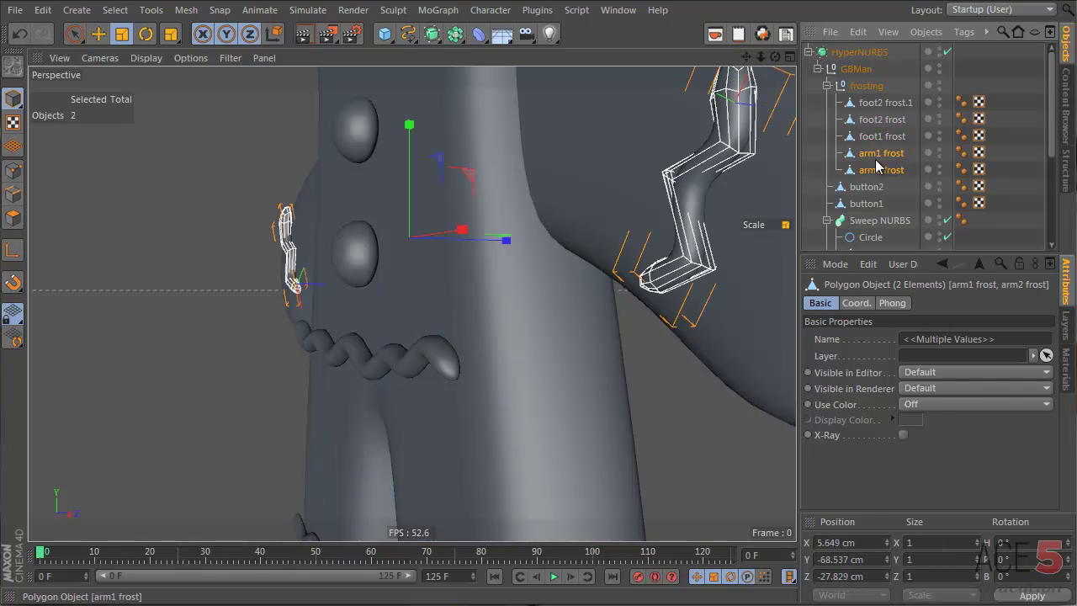
{"action": "left_click_drag", "start_coordinate": [536, 197], "coordinate": [462, 235], "text": "alt"}
{"action": "left_click_drag", "start_coordinate": [547, 219], "coordinate": [573, 218]}
- Select both foot frostings and scale them thicker along Z to match the other icing
{"action": "left_click", "coordinate": [895, 136]}
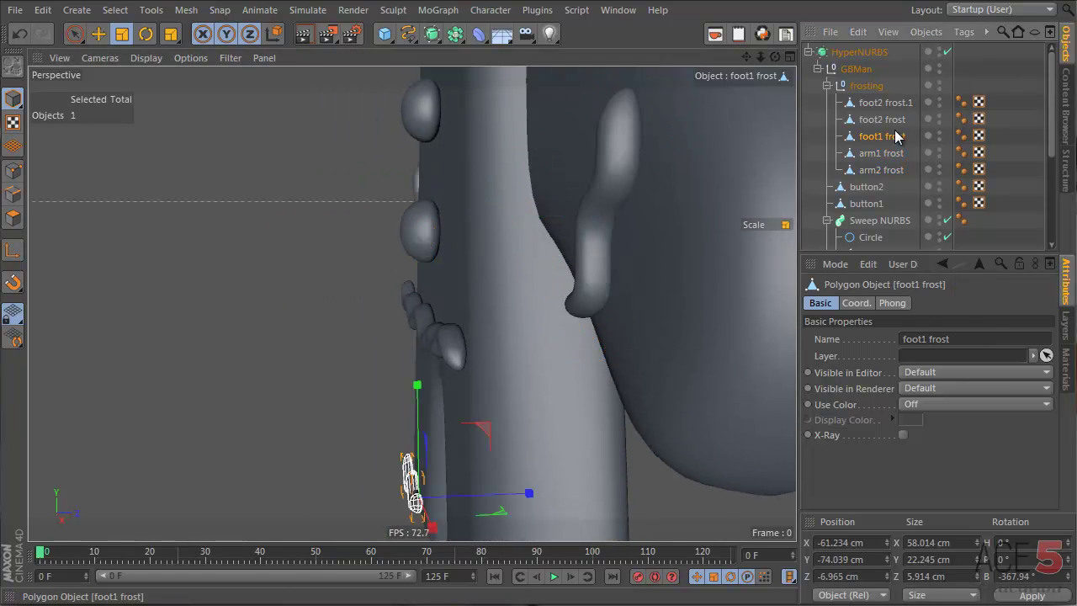
{"action": "left_click", "coordinate": [894, 120], "text": "shift"}
{"action": "middle_click_drag", "start_coordinate": [637, 278], "coordinate": [617, 191], "text": "alt"}
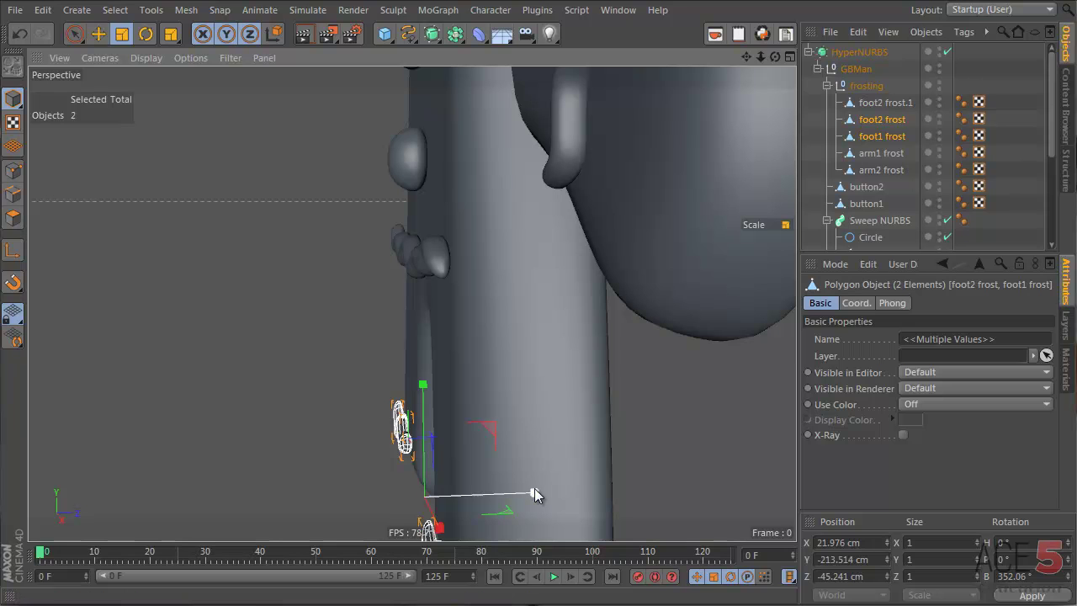
{"action": "left_click_drag", "start_coordinate": [536, 493], "coordinate": [607, 492]}
{"action": "left_click", "coordinate": [644, 397]}
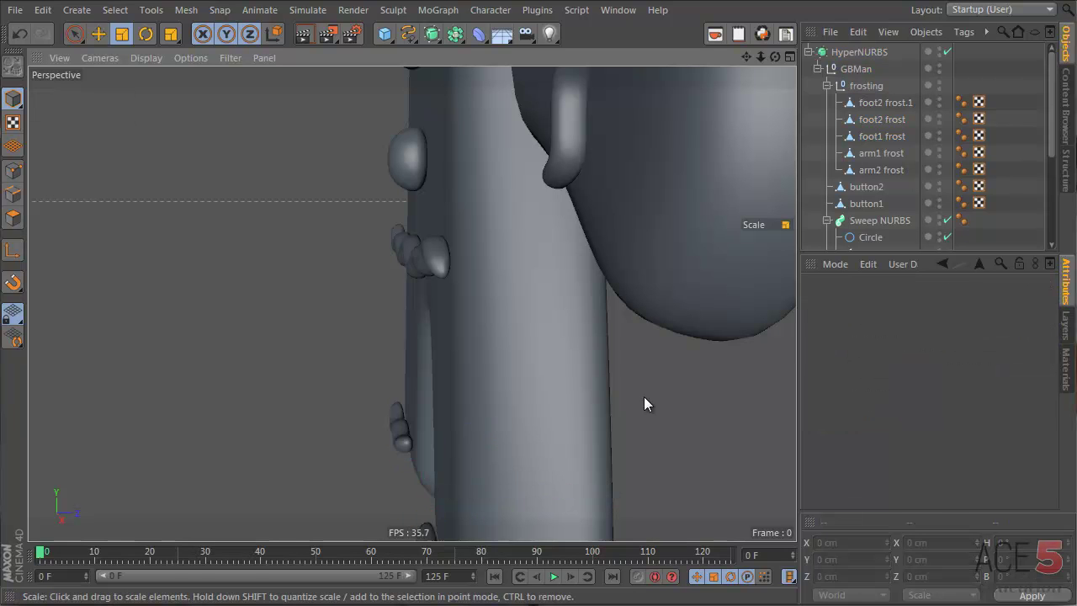
{"action": "left_click_drag", "start_coordinate": [644, 396], "coordinate": [449, 467], "text": "alt"}
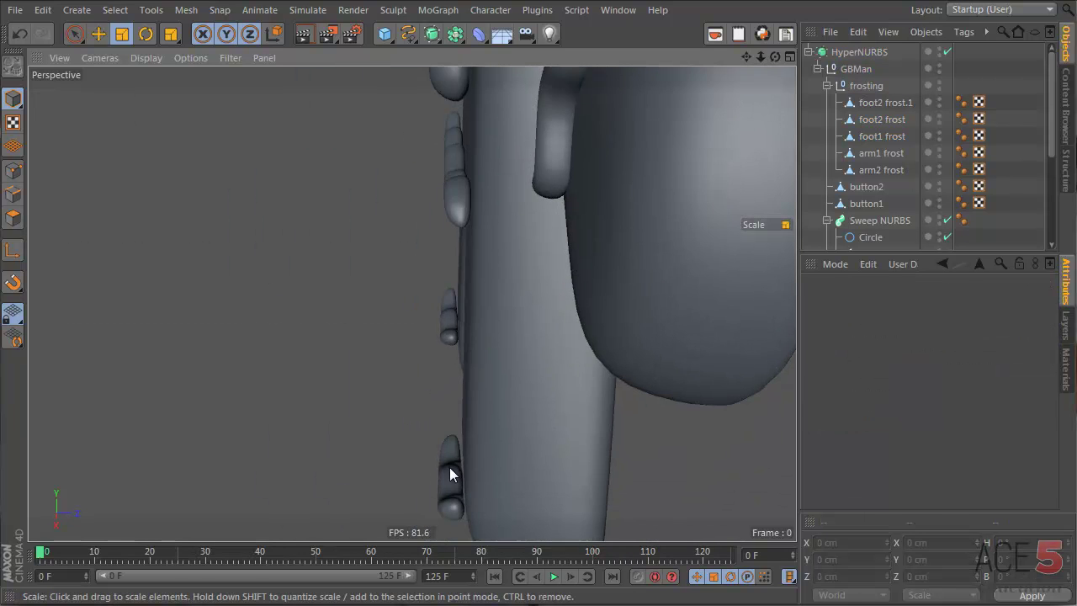
{"action": "left_click", "coordinate": [455, 346]}
- Move the belt and both foot frostings together along Z against the body, placing the belt at about -4.26 cm
{"action": "left_click", "coordinate": [882, 170]}
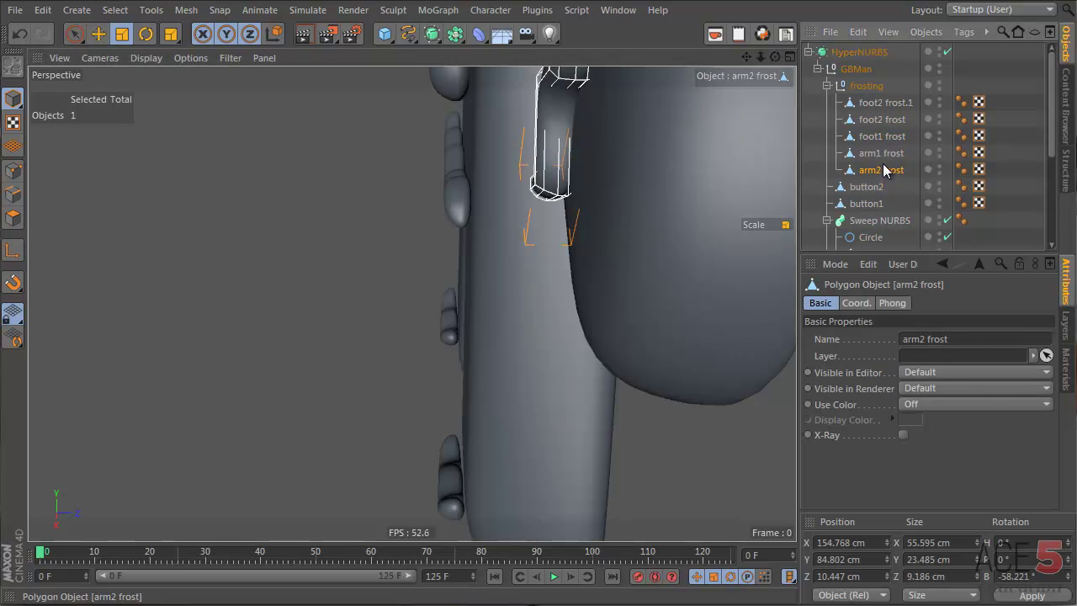
{"action": "left_click", "coordinate": [885, 138]}
{"action": "left_click", "coordinate": [881, 120], "text": "ctrl"}
{"action": "left_click", "coordinate": [876, 103], "text": "ctrl"}
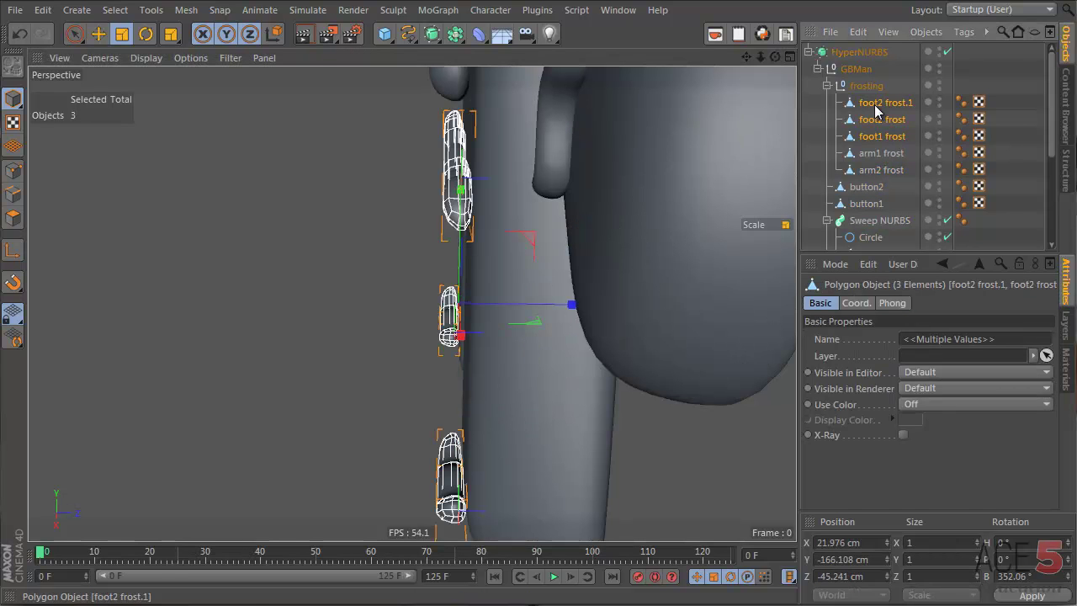
{"action": "key", "text": "e"}
{"action": "left_click_drag", "start_coordinate": [557, 310], "coordinate": [563, 311]}
- Rename foot2 frost.1 as belt frost
{"action": "double_click", "coordinate": [876, 102]}
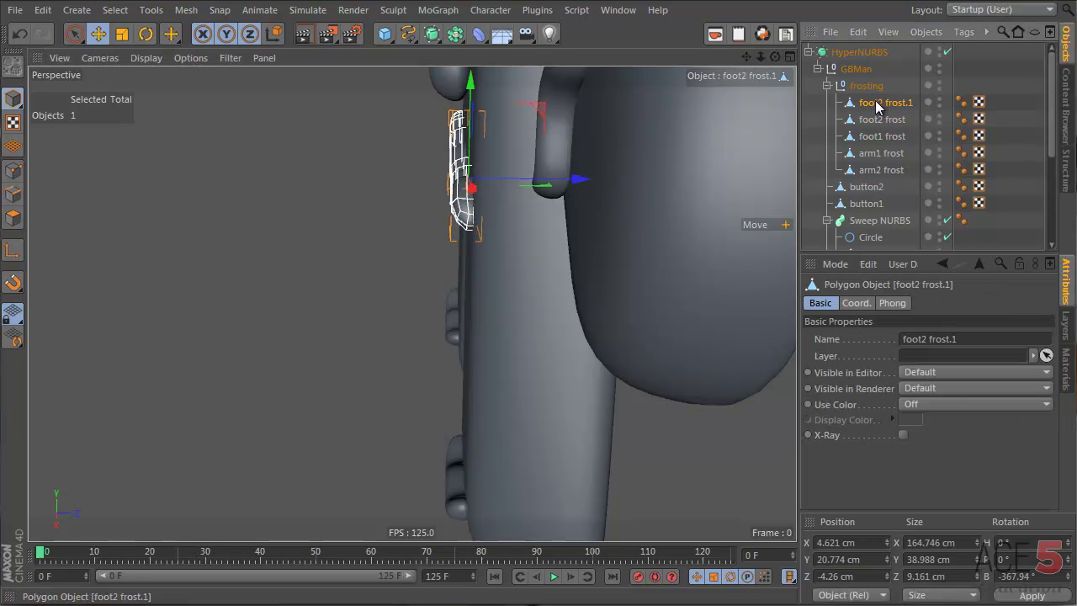
{"action": "type", "text": "belt frost"}
{"action": "key", "text": "Return"}
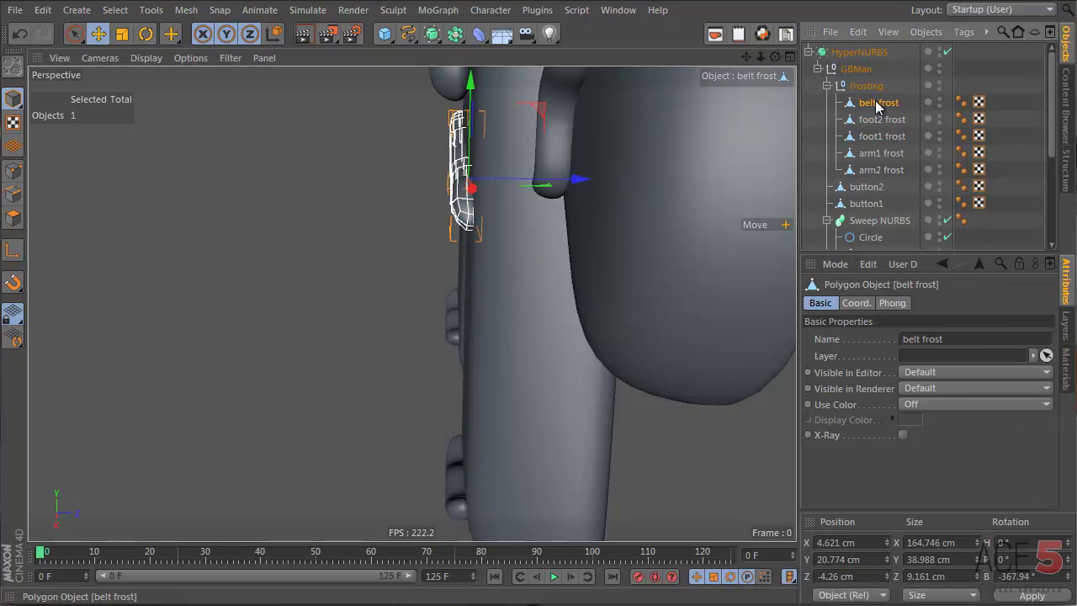
- Examine the smoothed gingerbread man with all its frosting from the front and at an angle
{"action": "left_click_drag", "start_coordinate": [544, 133], "coordinate": [459, 264], "text": "alt"}
{"action": "left_click", "coordinate": [546, 266]}
{"action": "right_click_drag", "start_coordinate": [648, 96], "coordinate": [563, 132], "text": "alt"}
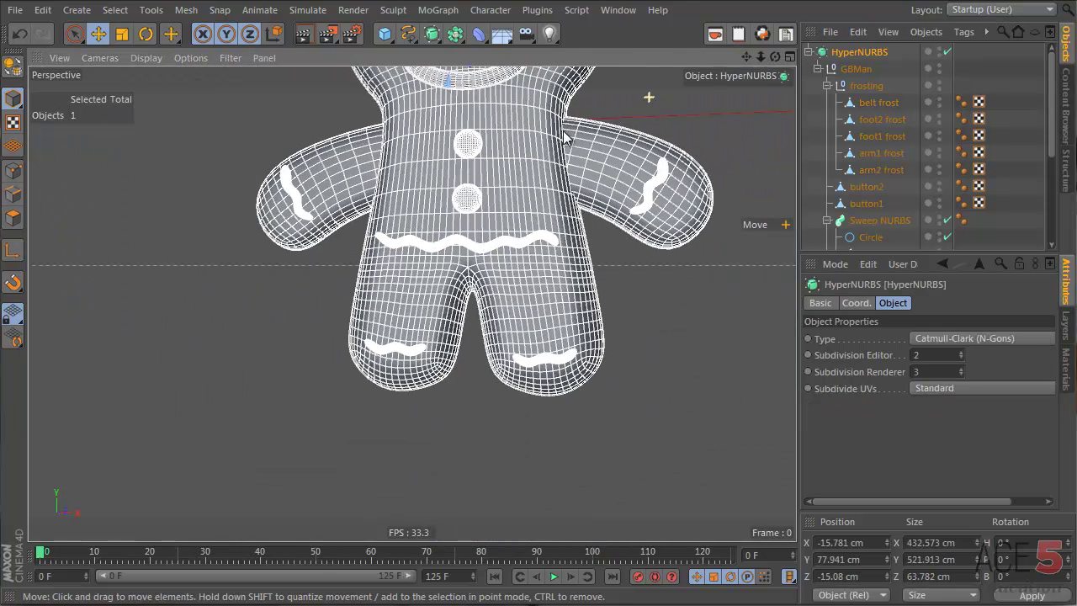
{"action": "left_click", "coordinate": [577, 108]}
{"action": "middle_click_drag", "start_coordinate": [550, 146], "coordinate": [523, 278], "text": "alt"}
{"action": "scroll", "coordinate": [523, 279], "scroll_direction": "down", "scroll_amount": 2}
{"action": "left_click_drag", "start_coordinate": [564, 285], "coordinate": [482, 283], "text": "alt"}
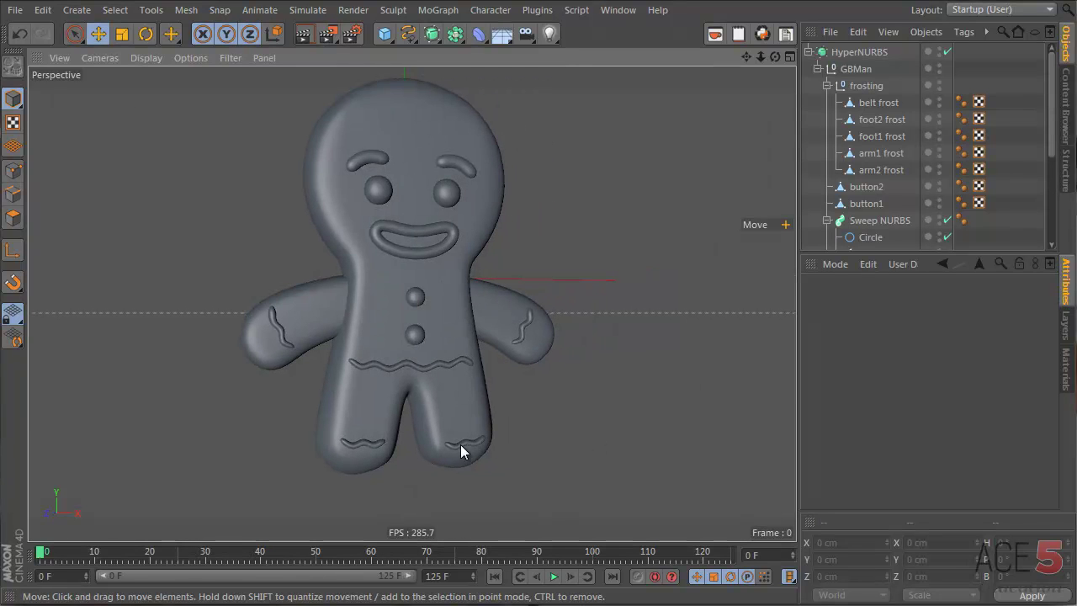
- Move the foot2 frosting slightly upward along the Y axis
{"action": "left_click", "coordinate": [460, 446]}
{"action": "left_click", "coordinate": [620, 343]}
{"action": "left_click", "coordinate": [882, 119]}
{"action": "key", "text": "e"}
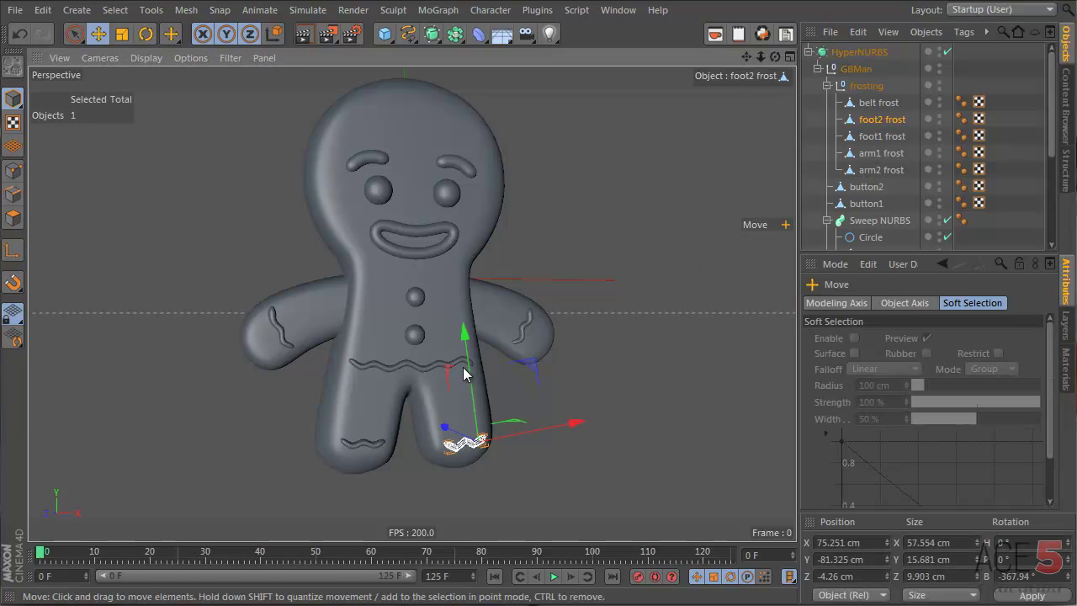
{"action": "mouse_move", "coordinate": [468, 367]}
{"action": "left_mouse_down"}
{"action": "mouse_move", "coordinate": [338, 342]}
{"action": "mouse_move", "coordinate": [474, 357]}
{"action": "left_mouse_up"}
{"action": "left_click", "coordinate": [613, 324]}
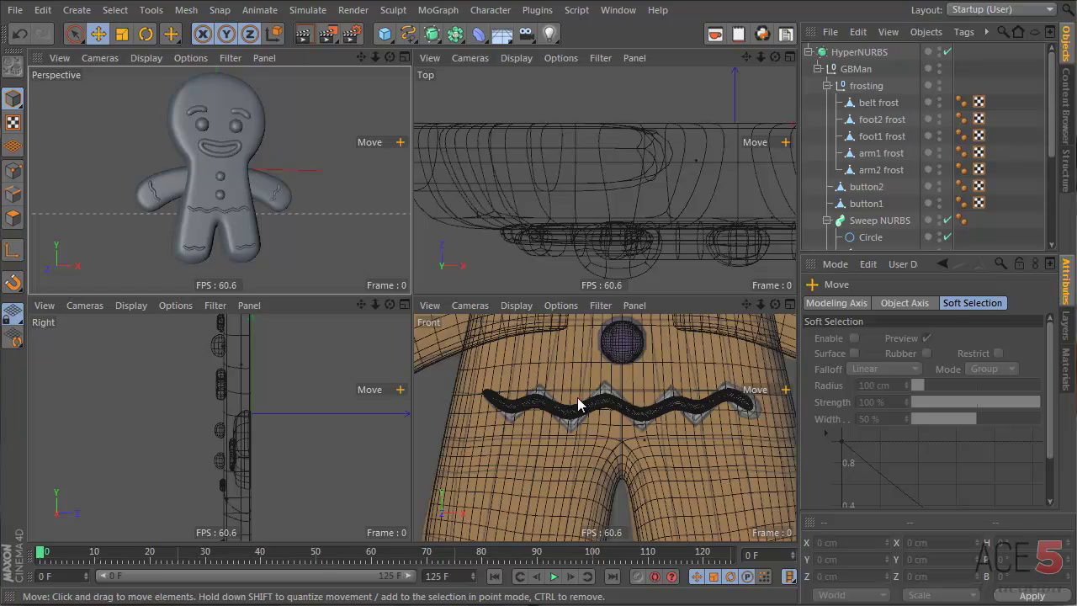
- Try to raise the upper zigzag points of the belt frosting along Y to match the reference icing
{"action": "right_click_drag", "start_coordinate": [582, 396], "coordinate": [697, 370], "text": "alt"}
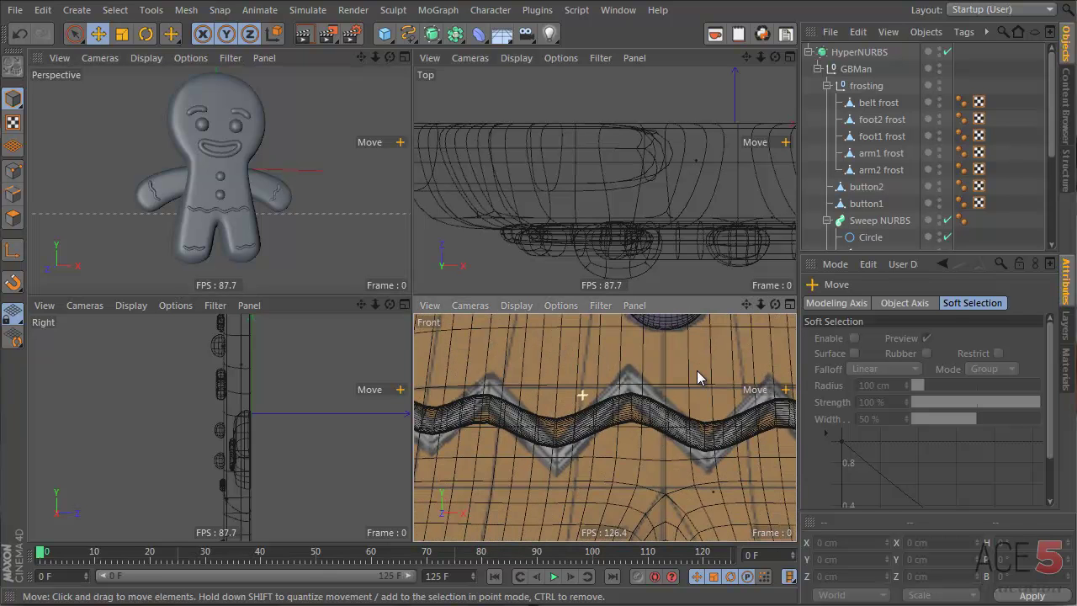
{"action": "scroll", "coordinate": [697, 370], "scroll_direction": "down", "scroll_amount": 5}
{"action": "scroll", "coordinate": [237, 213], "scroll_direction": "up", "scroll_amount": 3}
{"action": "scroll", "coordinate": [210, 206], "scroll_direction": "up", "scroll_amount": 5}
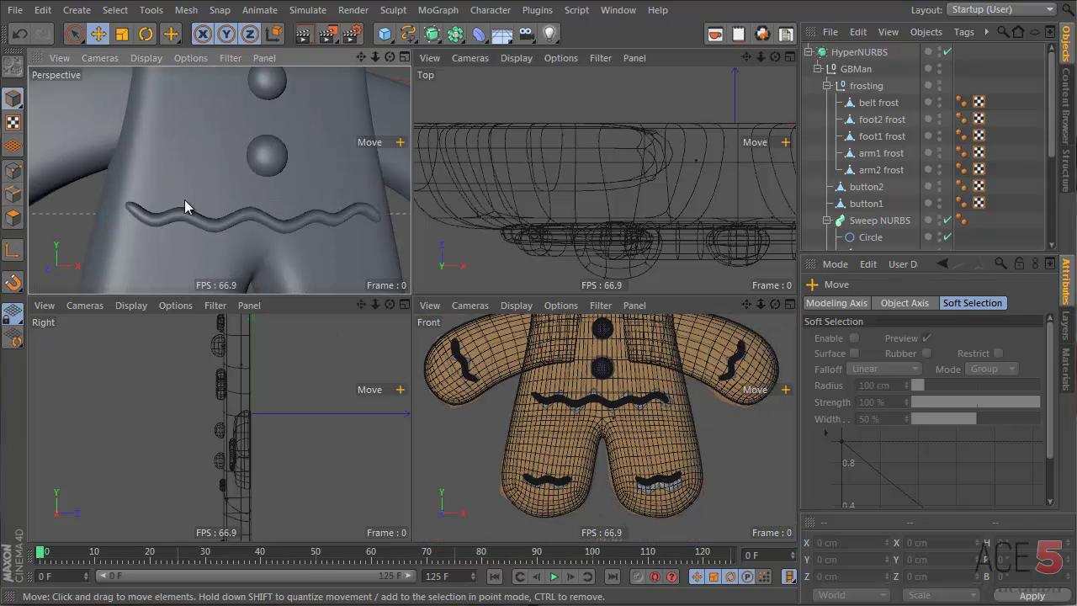
{"action": "left_click", "coordinate": [879, 102]}
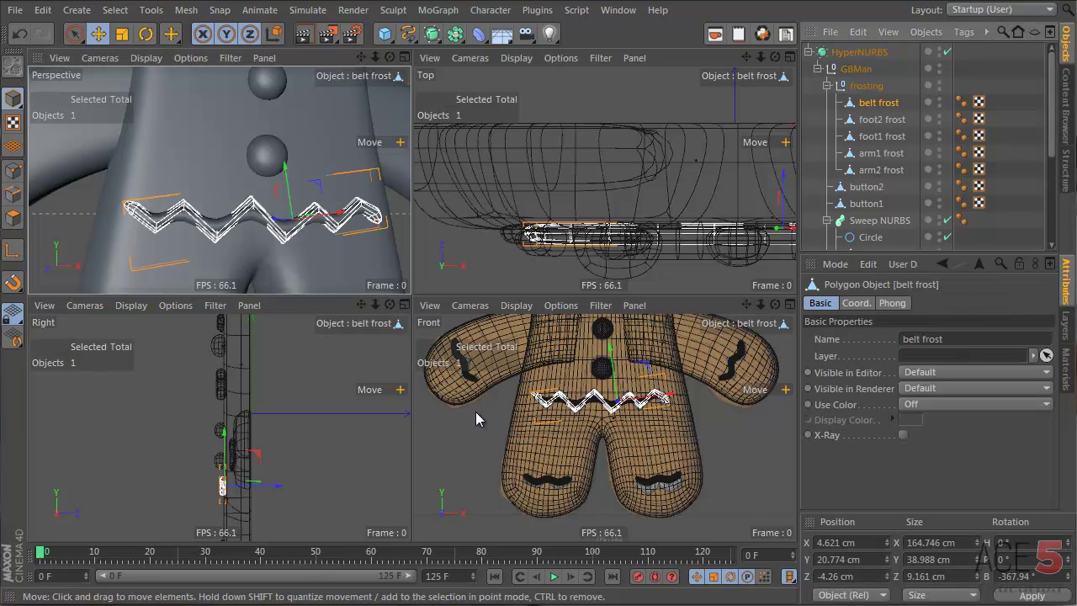
{"action": "scroll", "coordinate": [546, 349], "scroll_direction": "up", "scroll_amount": 5}
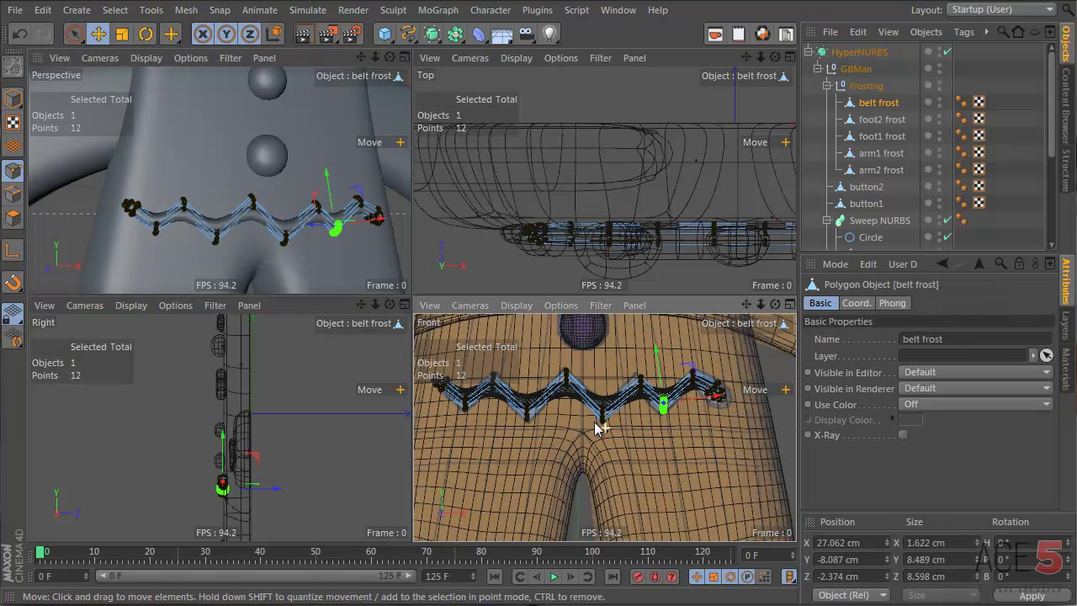
{"action": "left_click_drag", "start_coordinate": [546, 349], "coordinate": [597, 400]}
{"action": "left_click_drag", "start_coordinate": [480, 356], "coordinate": [502, 400]}
{"action": "left_click", "coordinate": [641, 381], "text": "shift"}
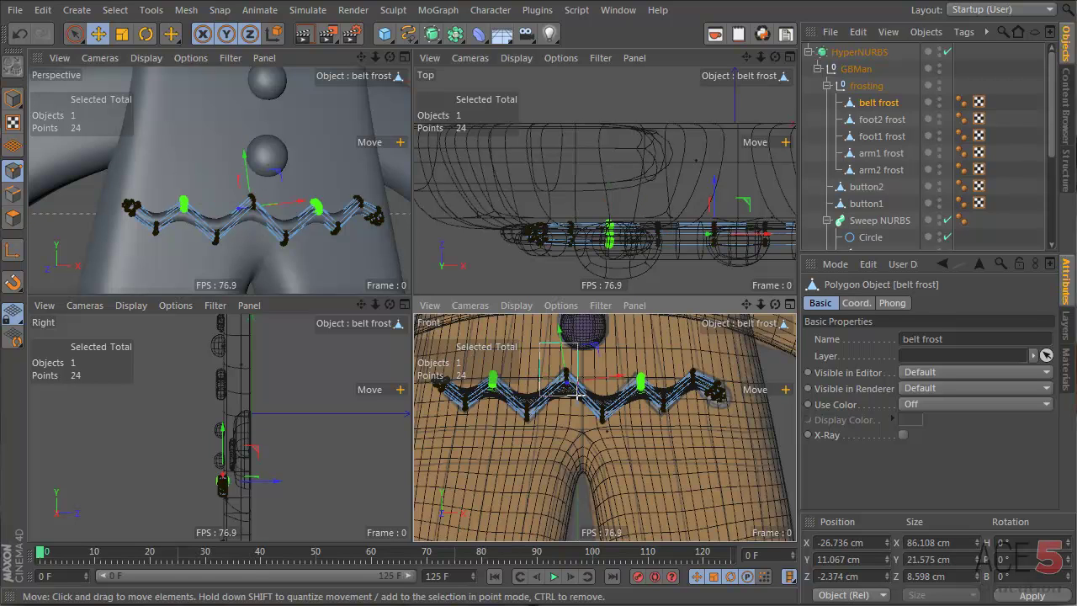
{"action": "left_click", "coordinate": [566, 376], "text": "shift"}
{"action": "left_click_drag", "start_coordinate": [701, 396], "coordinate": [702, 396], "text": "shift"}
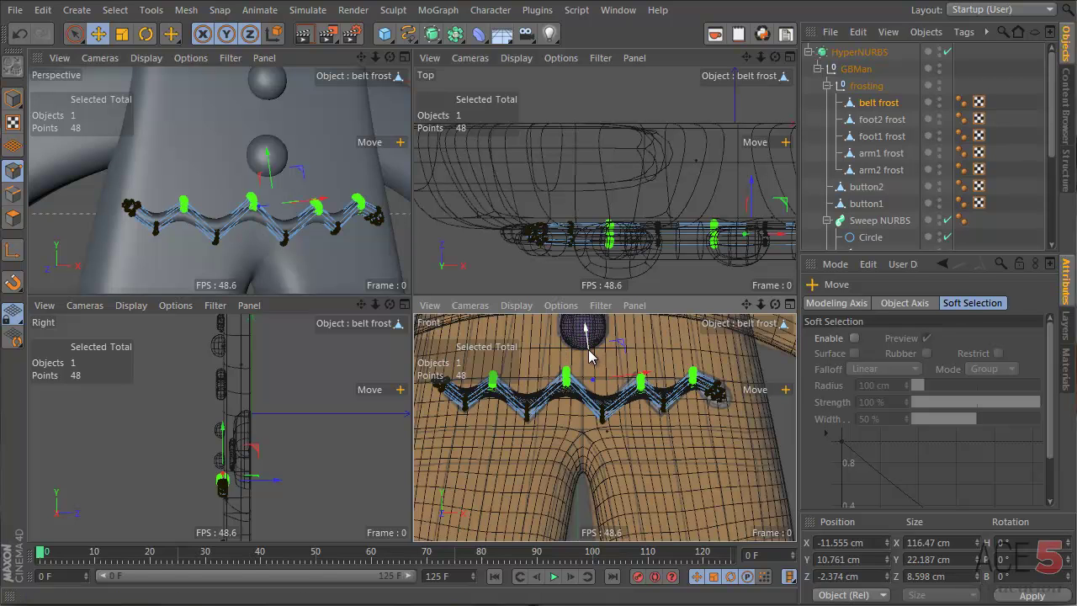
{"action": "left_click_drag", "start_coordinate": [587, 353], "coordinate": [608, 328]}
{"action": "left_click", "coordinate": [72, 203]}
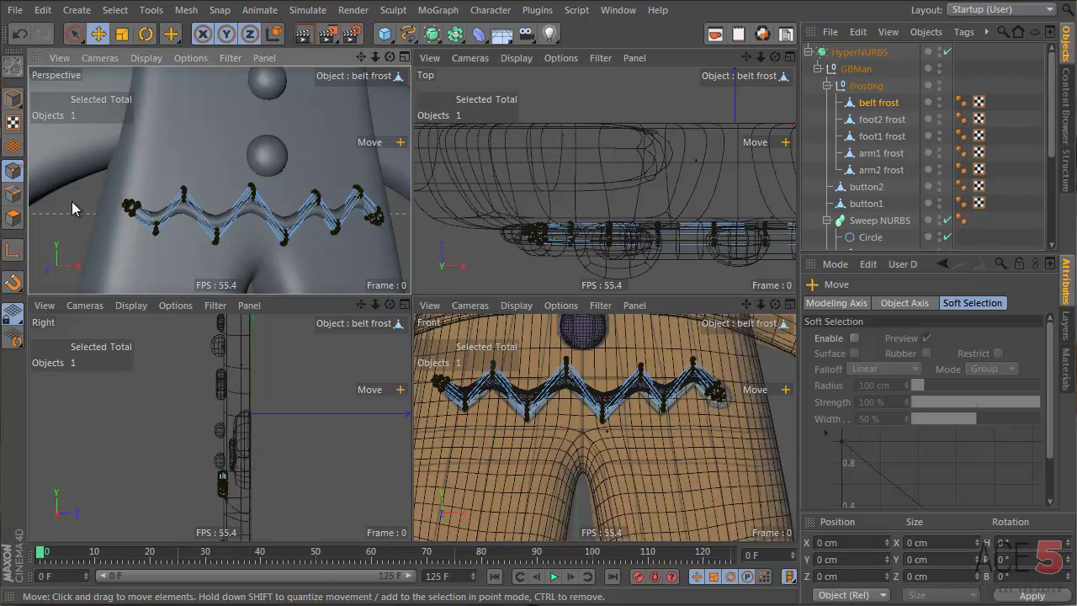
{"action": "left_click", "coordinate": [12, 98]}
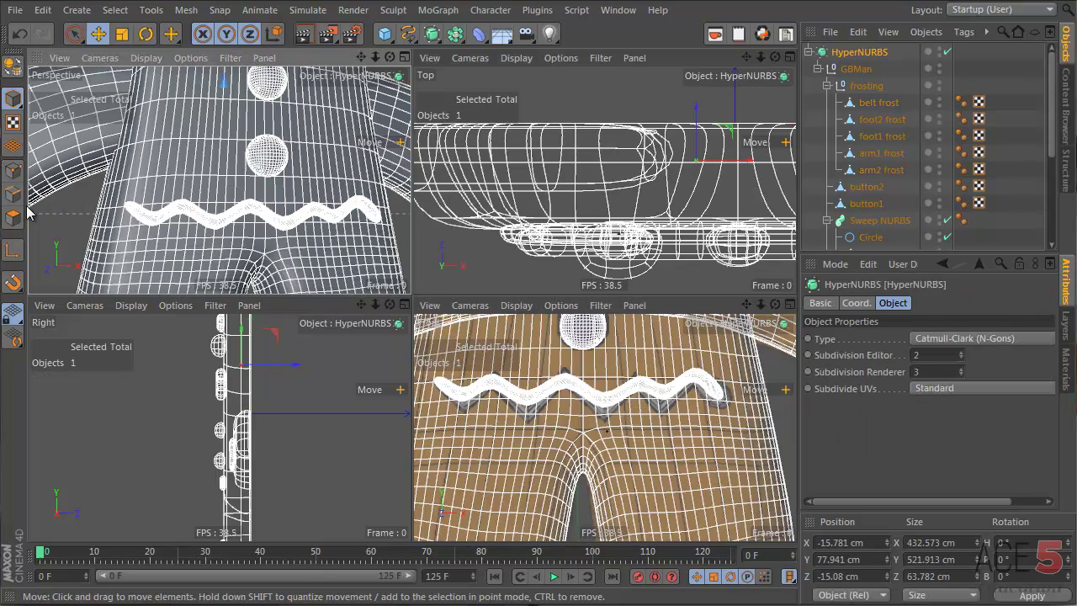
{"action": "left_click", "coordinate": [31, 214]}
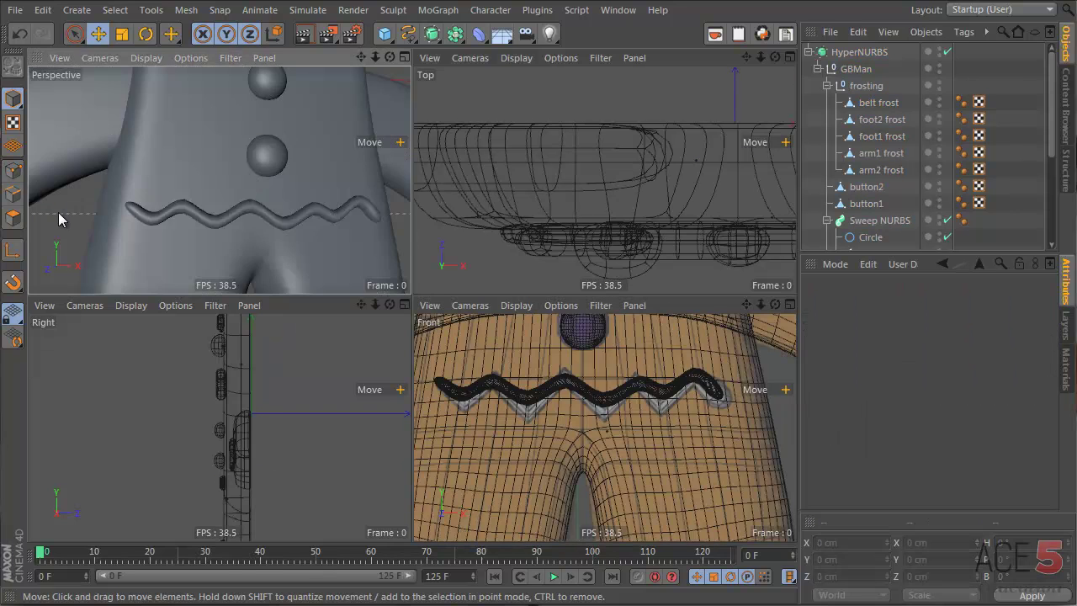
- Undo the raising of the belt frosting's upper points
{"action": "scroll", "coordinate": [123, 214], "scroll_direction": "down", "scroll_amount": 2}
{"action": "left_click_drag", "start_coordinate": [123, 214], "coordinate": [147, 206], "text": "alt"}
{"action": "key", "text": "ctrl+z"}
{"action": "key", "text": "ctrl+z"}
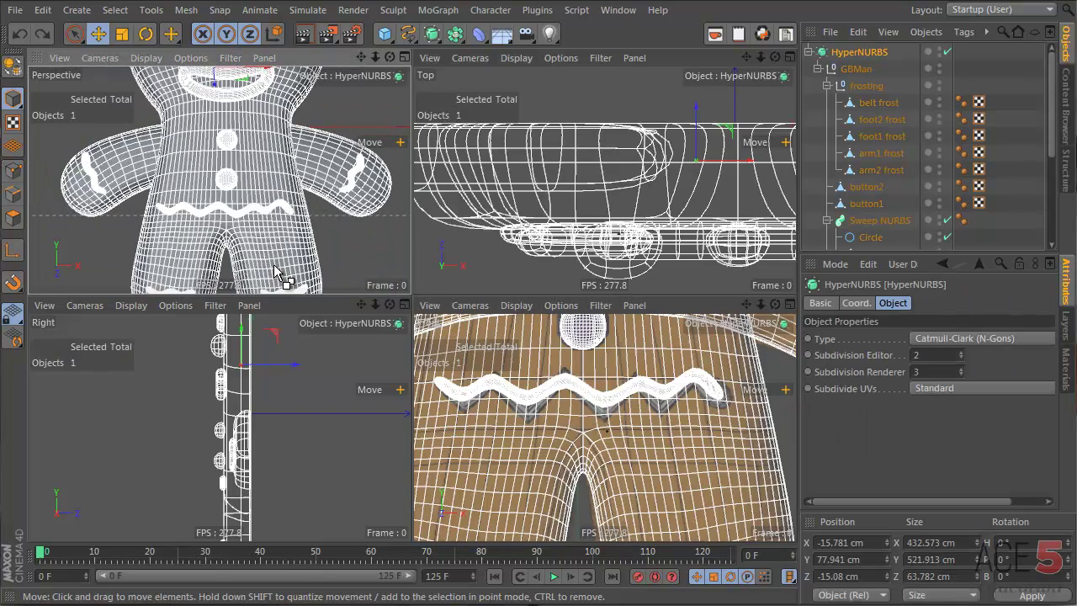
{"action": "left_click", "coordinate": [275, 271]}
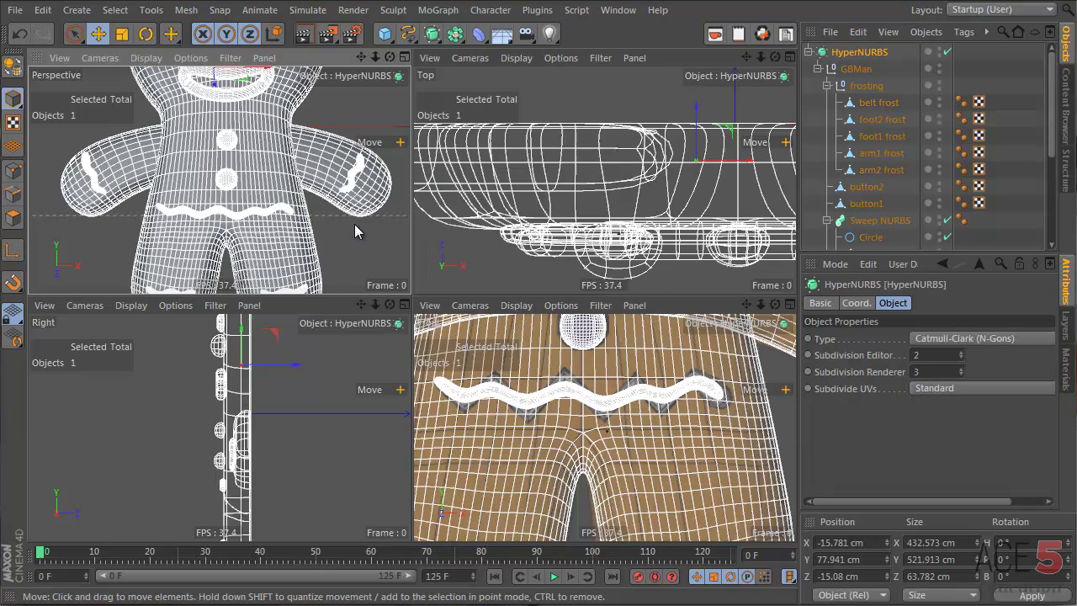
{"action": "left_click", "coordinate": [361, 242]}
- Turn off the HyperNURBS smoothing and examine the low-poly meshes of the body and the lower button
{"action": "scroll", "coordinate": [230, 192], "scroll_direction": "down", "scroll_amount": 3}
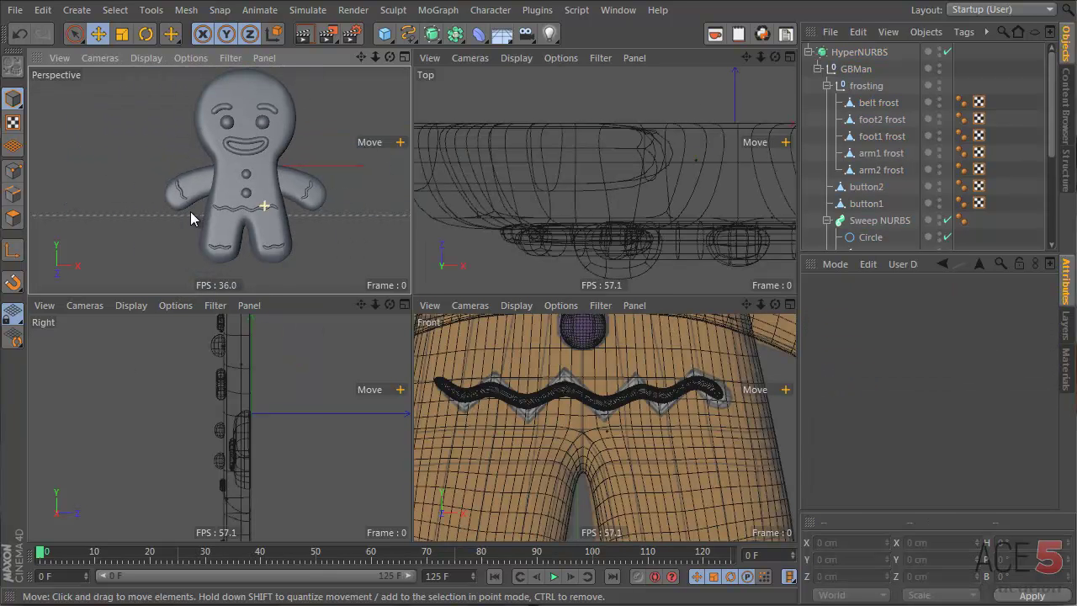
{"action": "scroll", "coordinate": [231, 192], "scroll_direction": "up", "scroll_amount": 2}
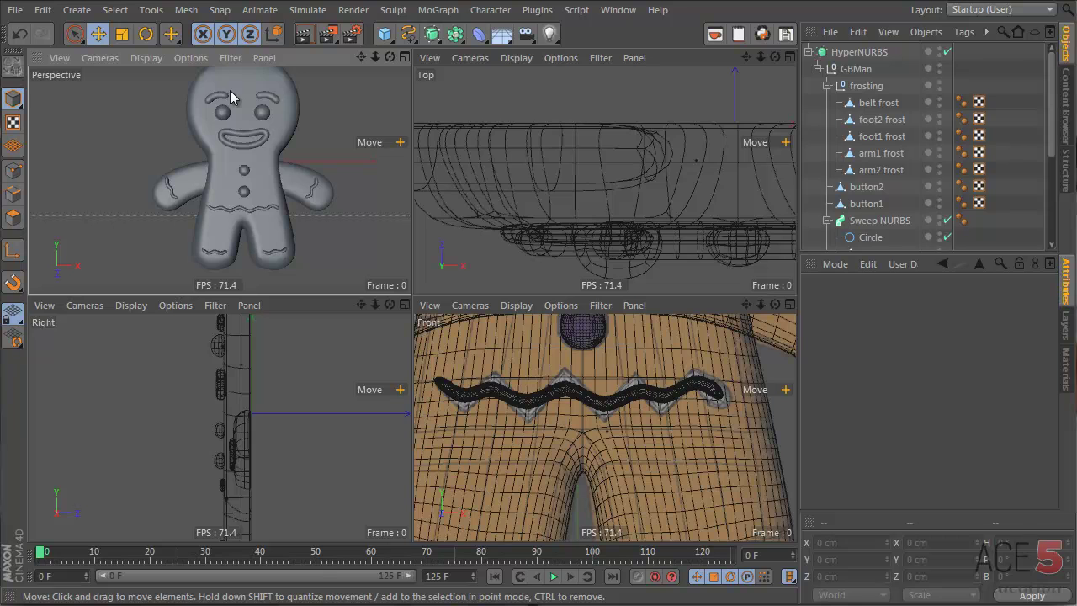
{"action": "left_click", "coordinate": [263, 144]}
{"action": "left_click", "coordinate": [948, 53]}
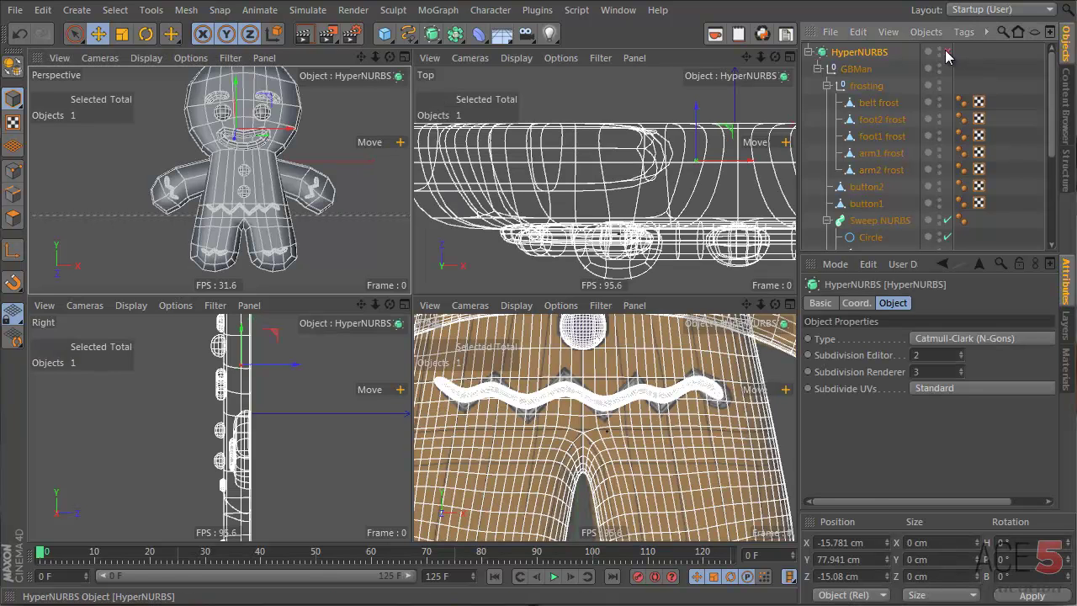
{"action": "middle_click", "coordinate": [140, 154]}
{"action": "scroll", "coordinate": [531, 244], "scroll_direction": "down", "scroll_amount": 1}
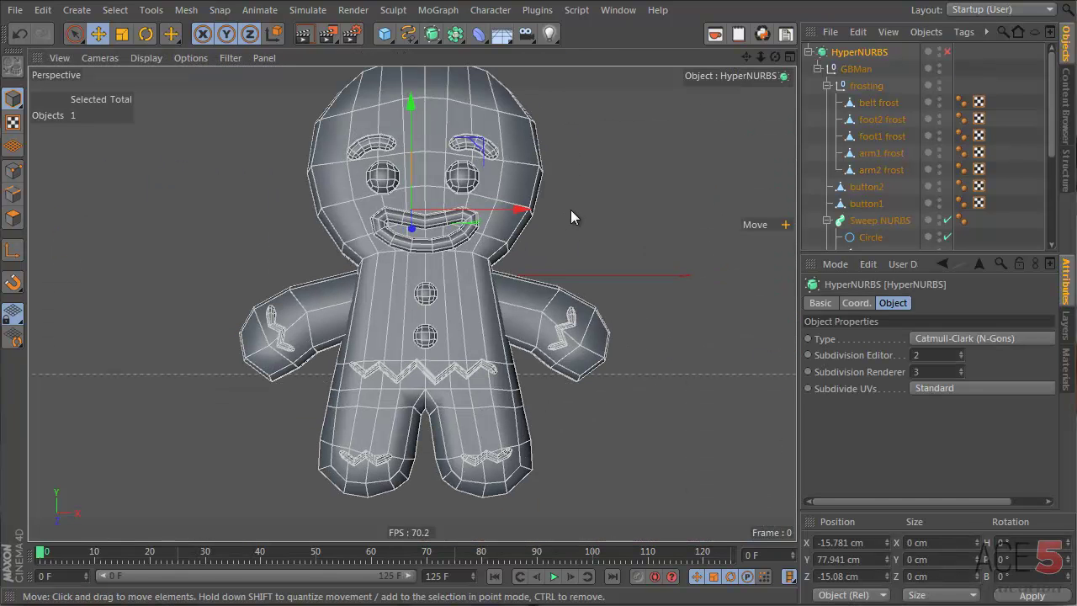
{"action": "left_click", "coordinate": [593, 236]}
{"action": "left_click", "coordinate": [451, 389]}
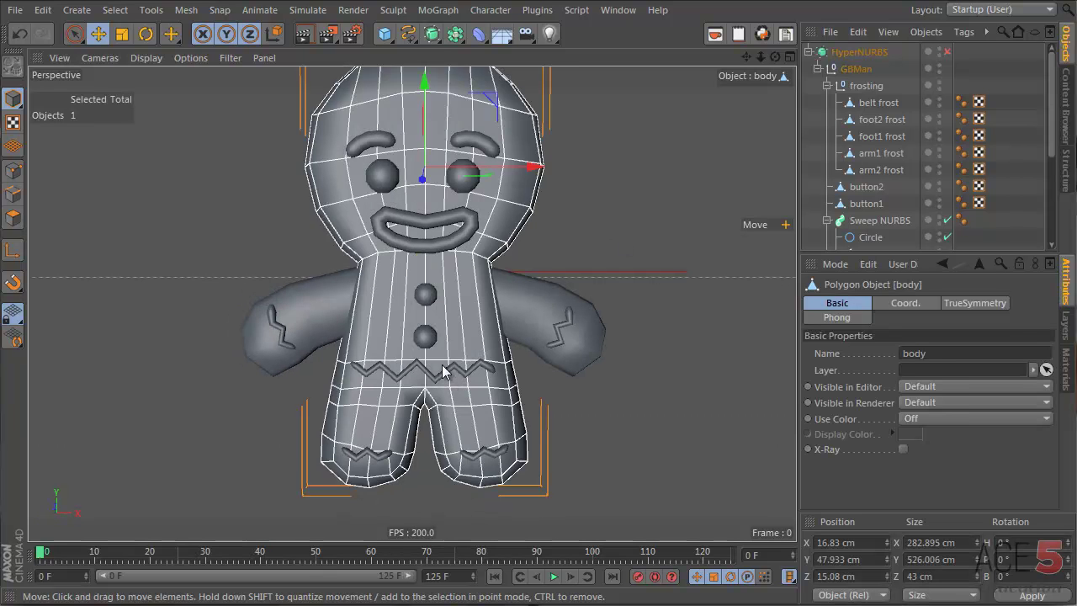
{"action": "left_click", "coordinate": [427, 335]}
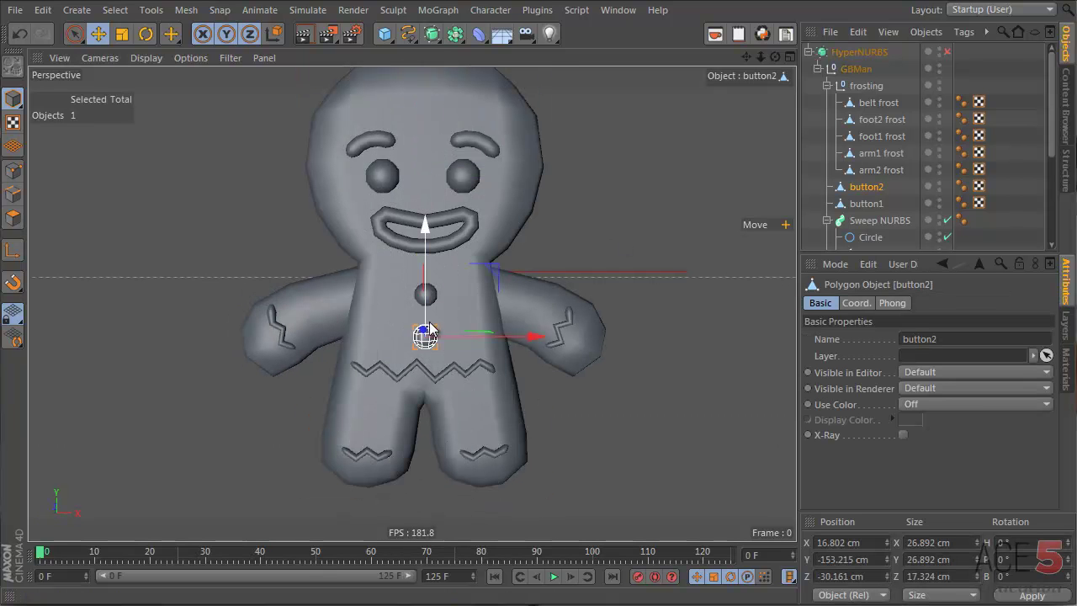
{"action": "left_click", "coordinate": [677, 218]}
- Inspect the unsmoothed body and arms at an angle and turn the HyperNURBS smoothing back on
{"action": "left_click_drag", "start_coordinate": [348, 262], "coordinate": [373, 271], "text": "alt"}
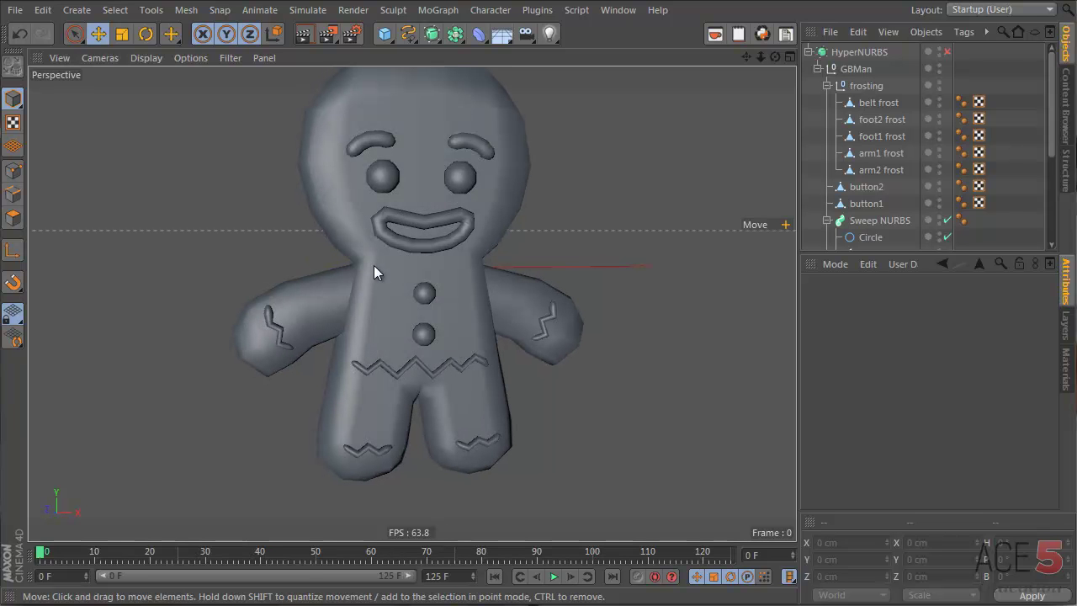
{"action": "left_click", "coordinate": [463, 241]}
{"action": "left_click", "coordinate": [448, 260]}
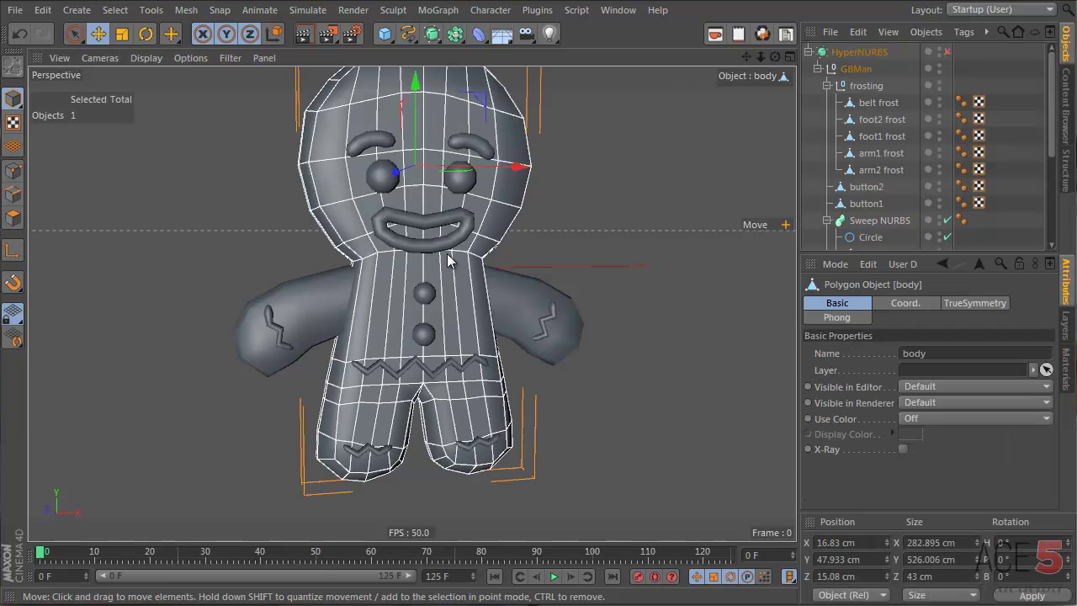
{"action": "left_click", "coordinate": [586, 225]}
{"action": "left_click", "coordinate": [532, 335]}
{"action": "left_click", "coordinate": [576, 253]}
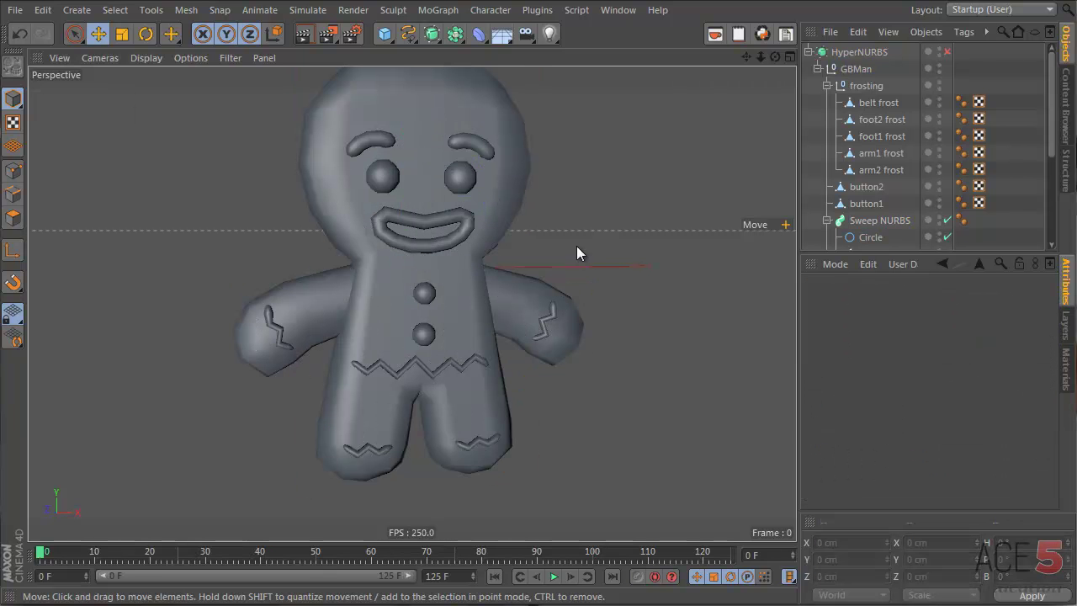
{"action": "left_click", "coordinate": [949, 51]}
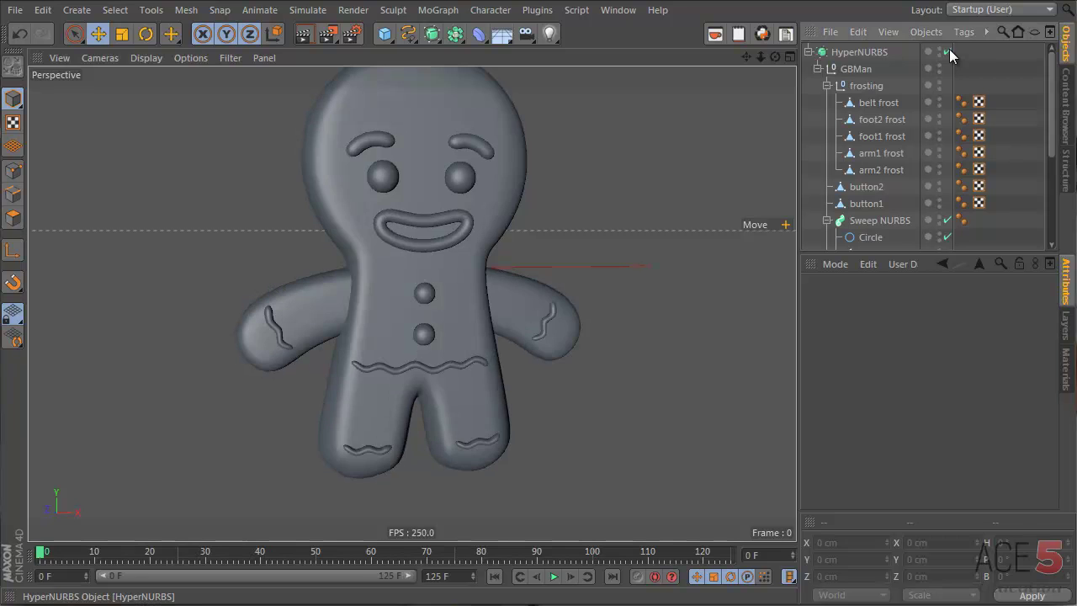
- Compare the mirrored eyes and eyebrows with HyperNURBS smoothing off and on, viewed from an angle
{"action": "left_click", "coordinate": [409, 182]}
{"action": "left_click", "coordinate": [371, 180]}
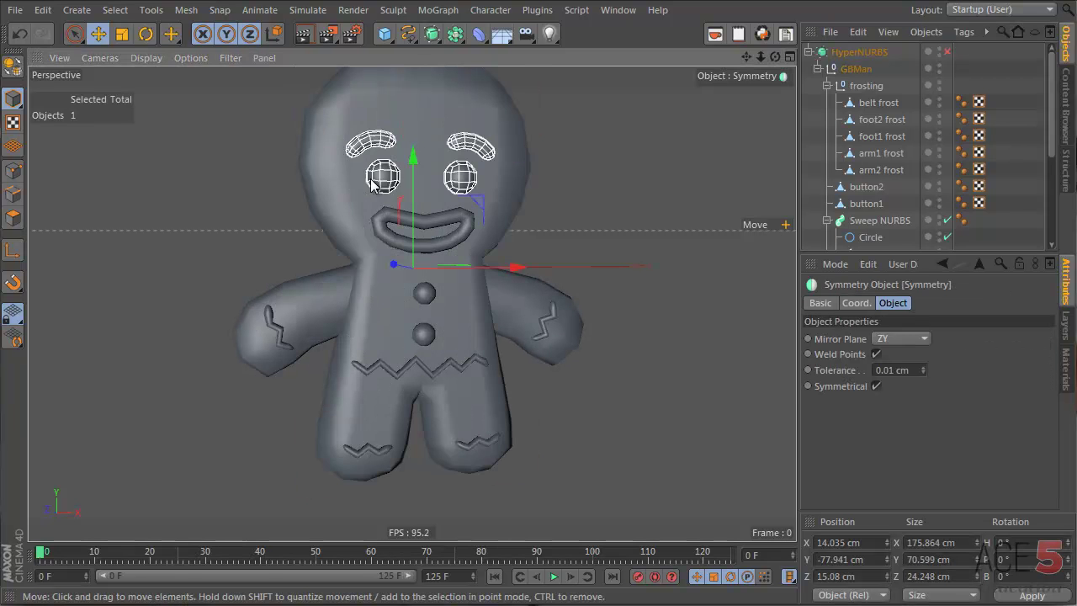
{"action": "left_click_drag", "start_coordinate": [306, 279], "coordinate": [408, 301], "text": "alt"}
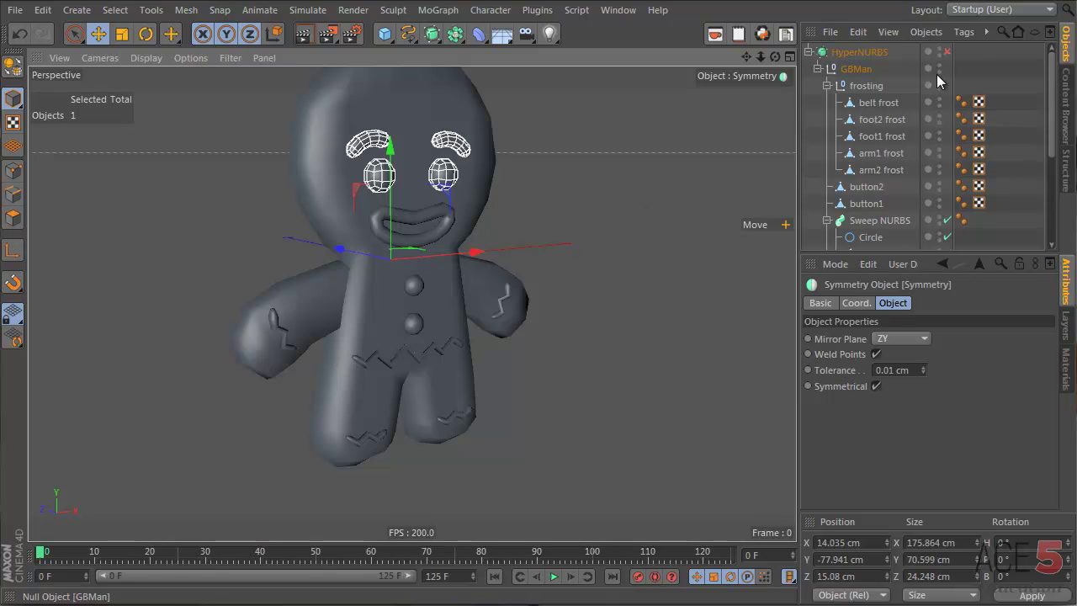
{"action": "left_click", "coordinate": [947, 51]}
{"action": "left_click", "coordinate": [790, 134]}
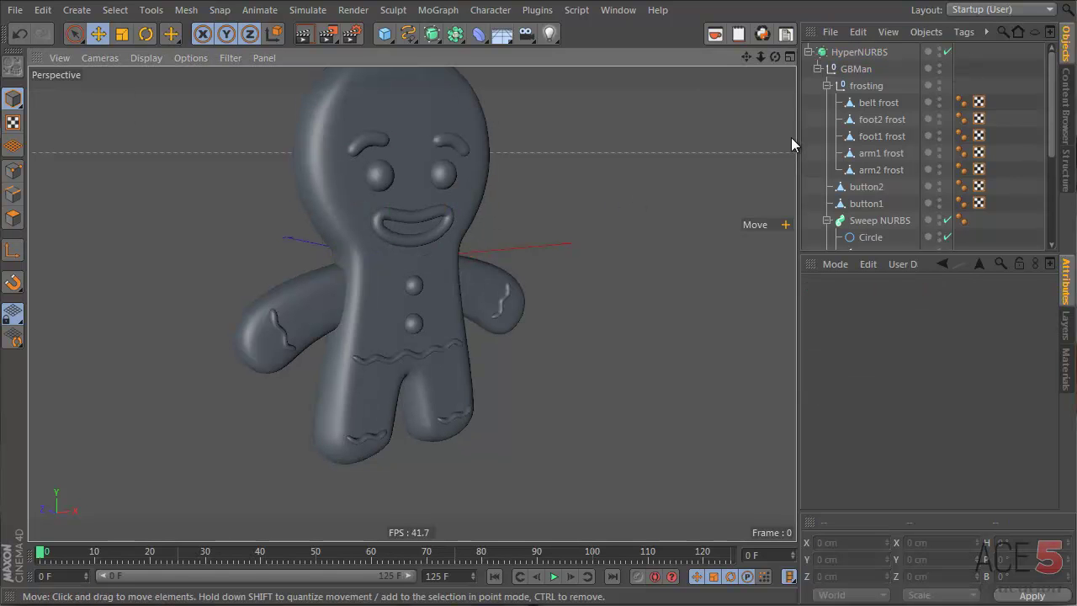
- Examine the whole smoothed gingerbread man with its icing from the side angle round to the front
{"action": "left_click", "coordinate": [371, 268]}
{"action": "left_click", "coordinate": [544, 210]}
{"action": "left_click_drag", "start_coordinate": [457, 339], "coordinate": [301, 314], "text": "alt"}
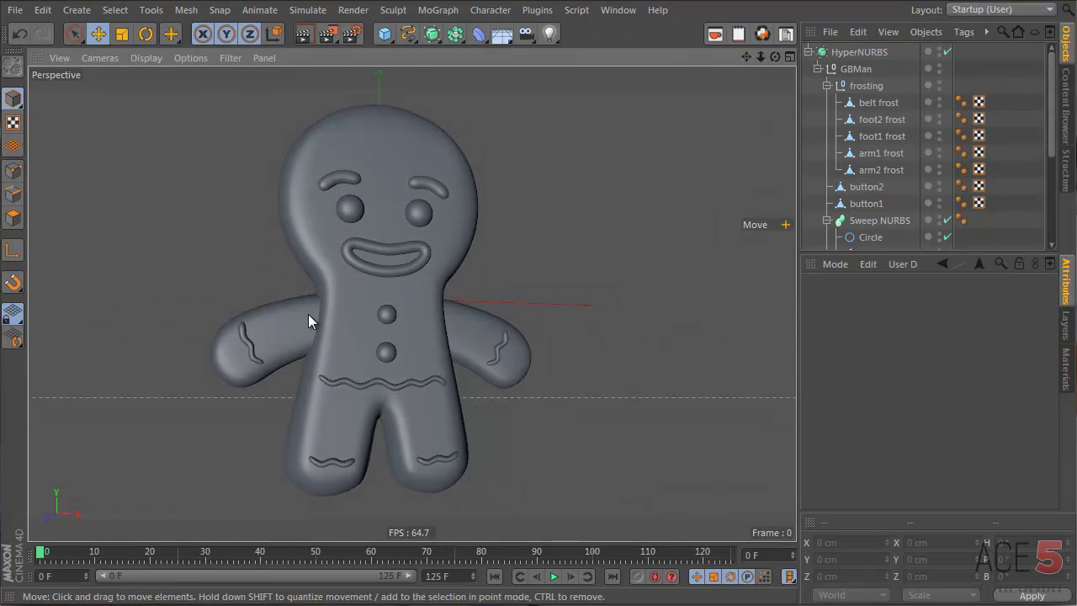